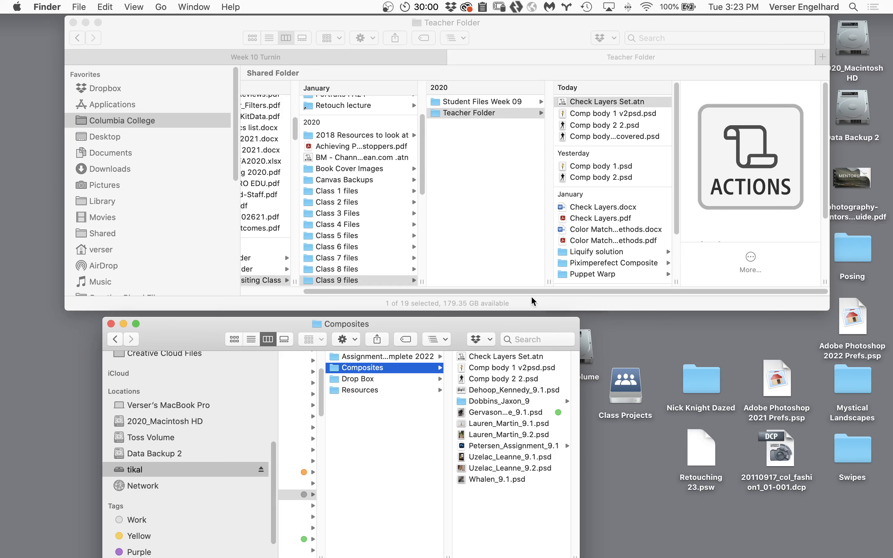
# Preview Check Layers.pdf from the Student Files Week 09 folder, read its instructions and close the preview
pyautogui.click(506, 104)
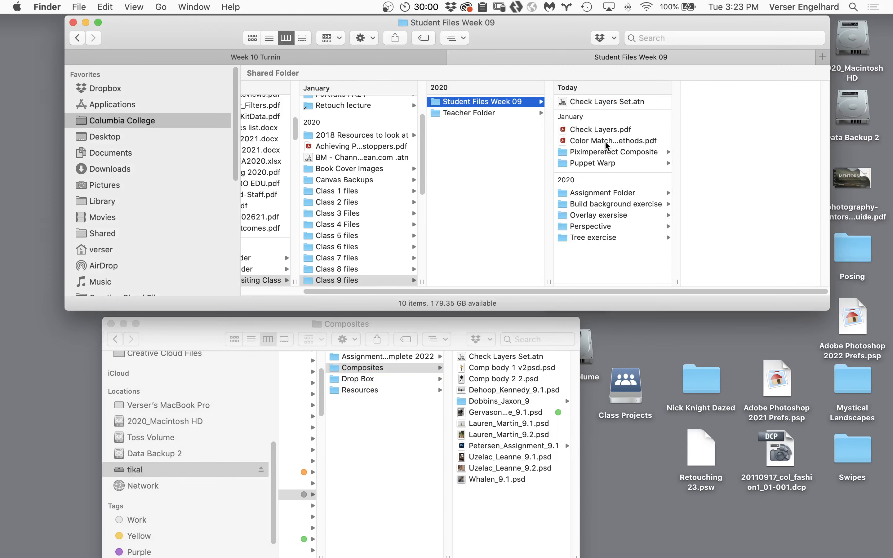
pyautogui.click(601, 130)
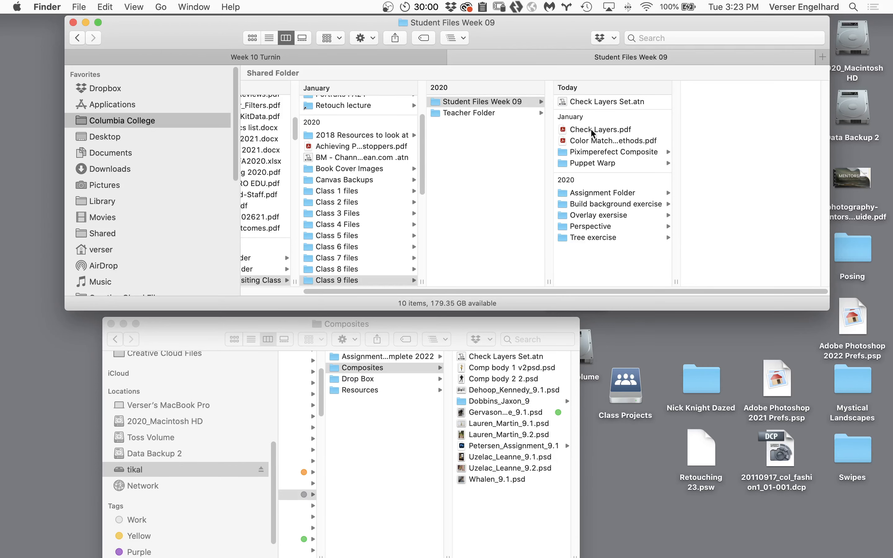
pyautogui.click(592, 129)
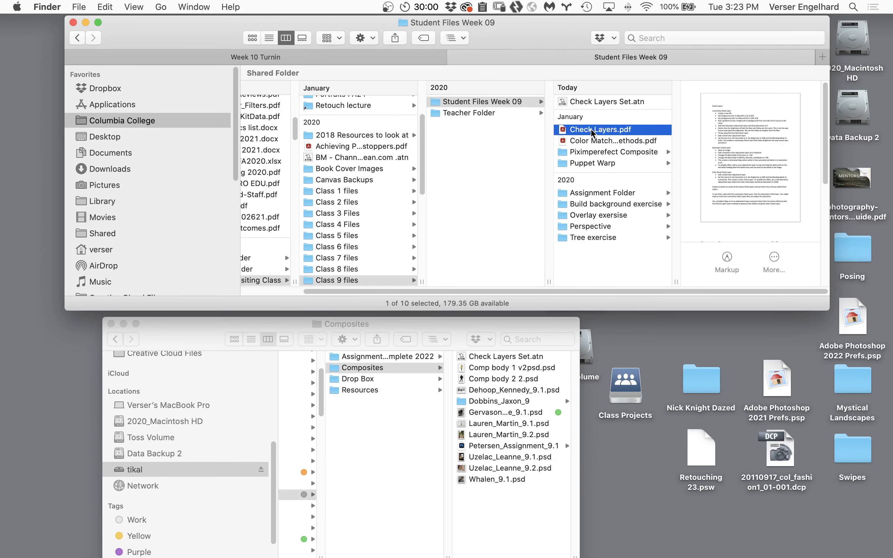
pyautogui.press('space')
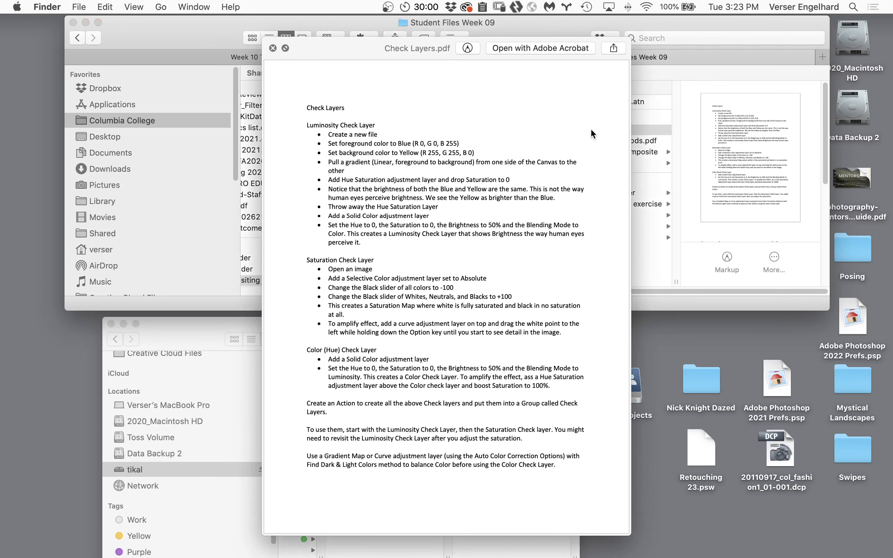
pyautogui.press('space')
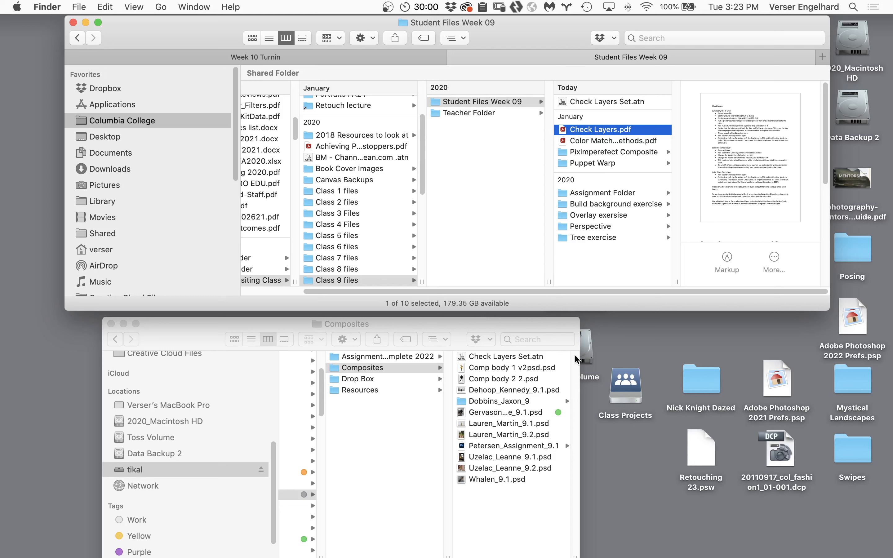
# Switch to Photoshop and show the list of available actions
pyautogui.moveTo(191, 556)
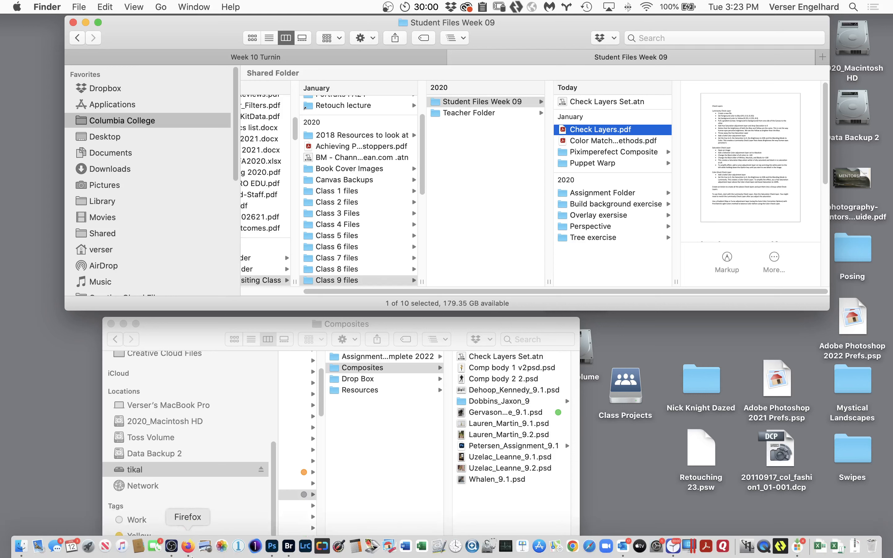
pyautogui.click(273, 550)
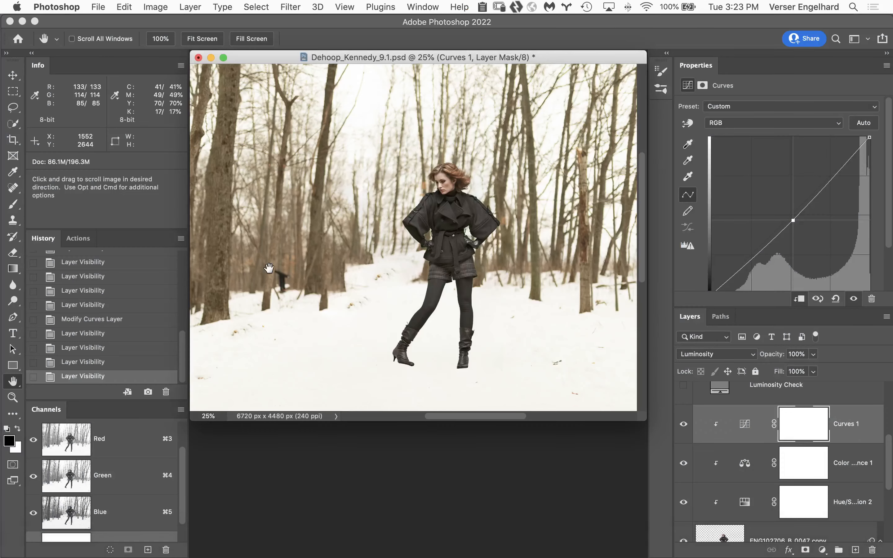
pyautogui.click(75, 239)
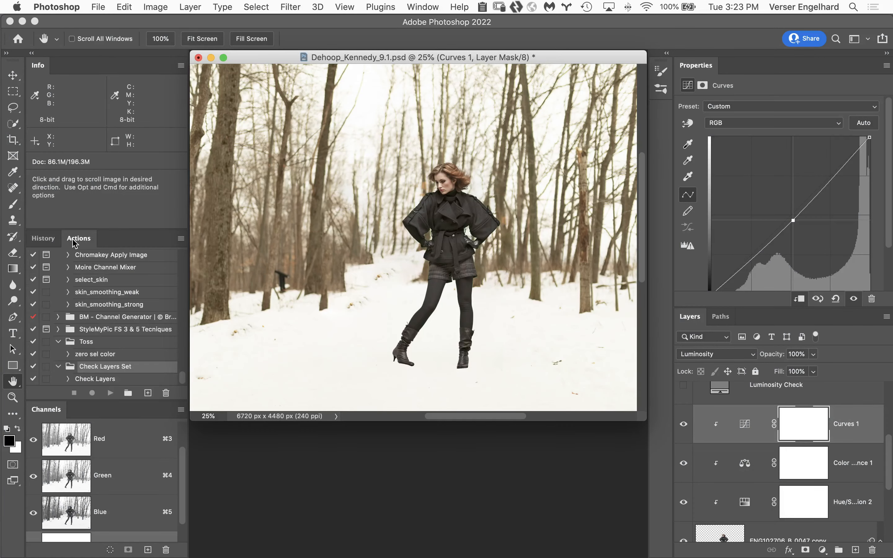
# Locate Check Layers Set.atn in the Teacher Folder through Load Actions, and cancel without loading it
pyautogui.click(181, 239)
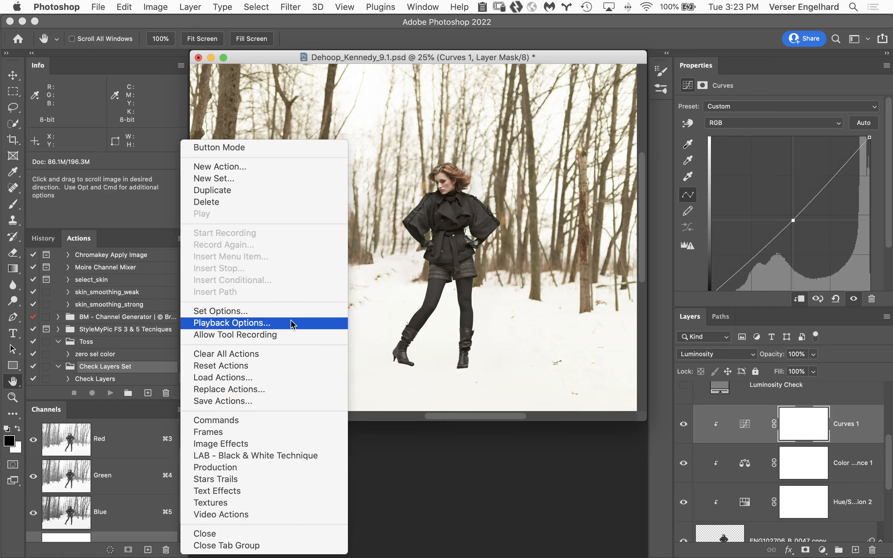
pyautogui.click(298, 381)
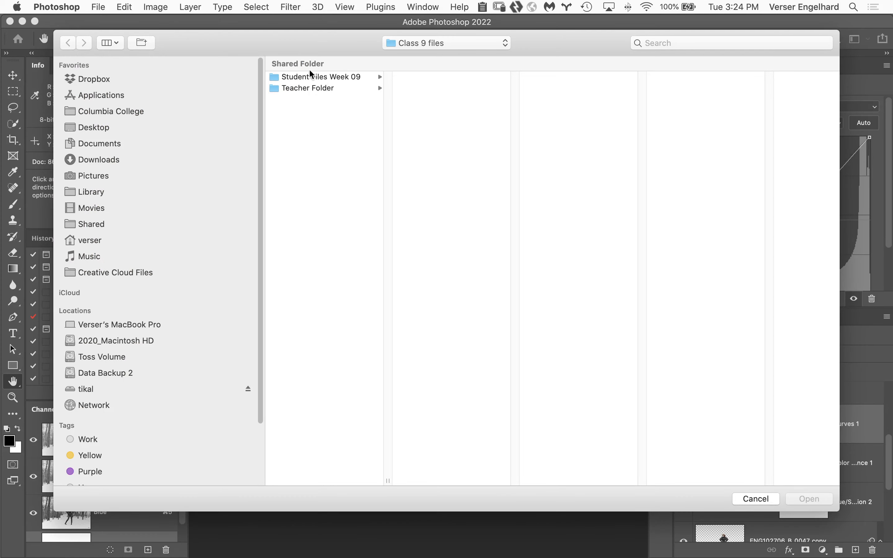
pyautogui.scroll(-1, 107, 137)
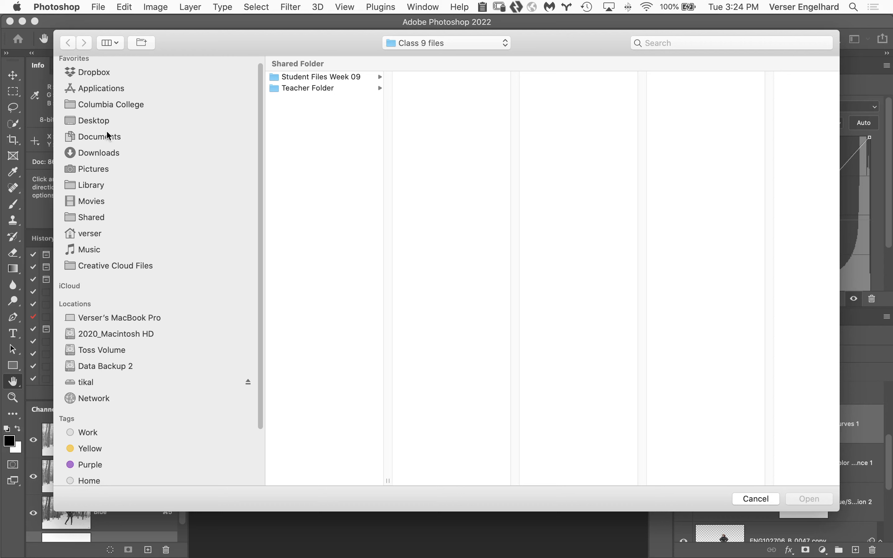
pyautogui.click(107, 121)
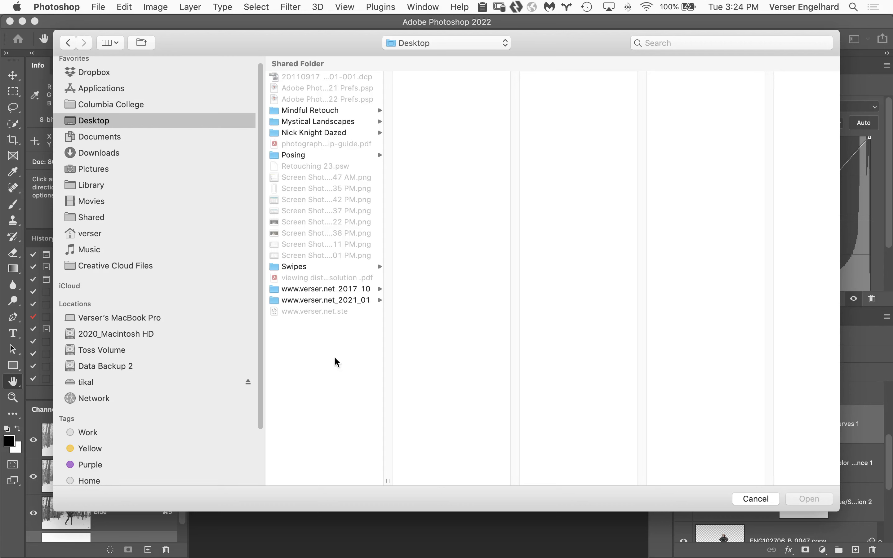
pyautogui.click(135, 105)
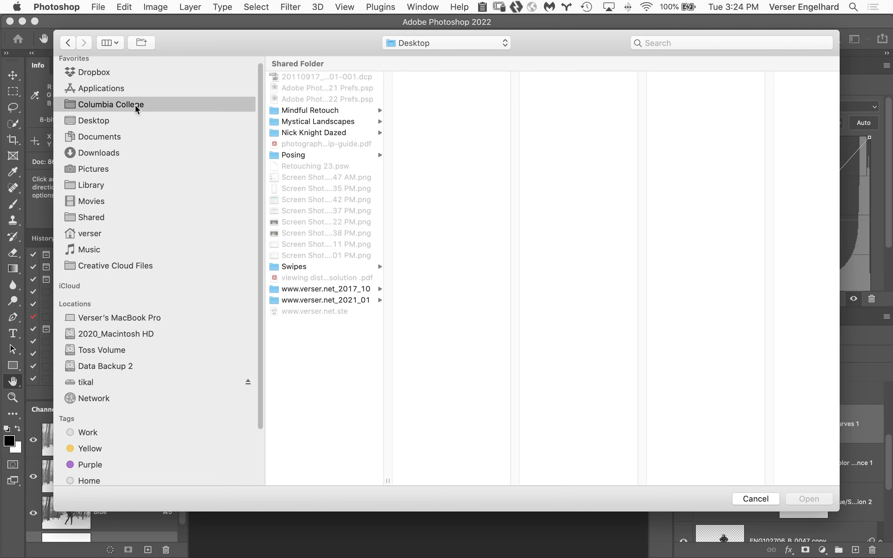
pyautogui.click(68, 42)
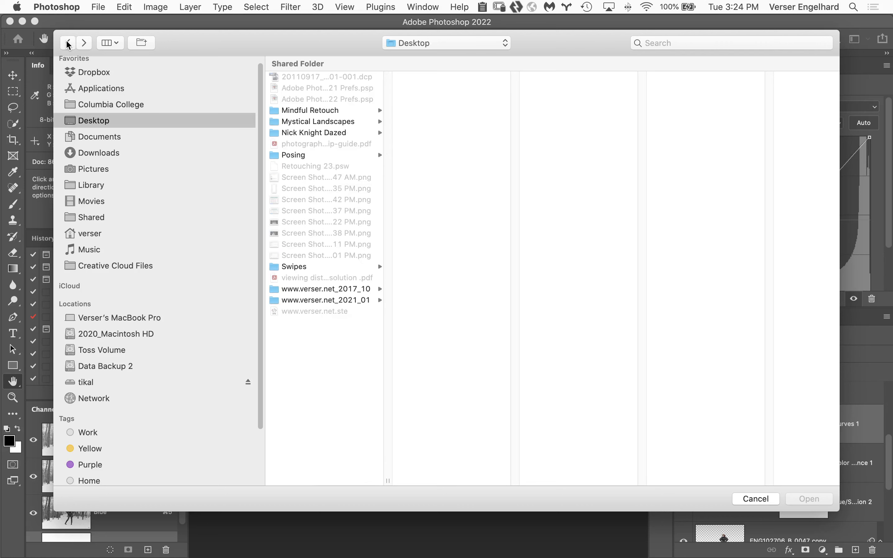
pyautogui.click(68, 42)
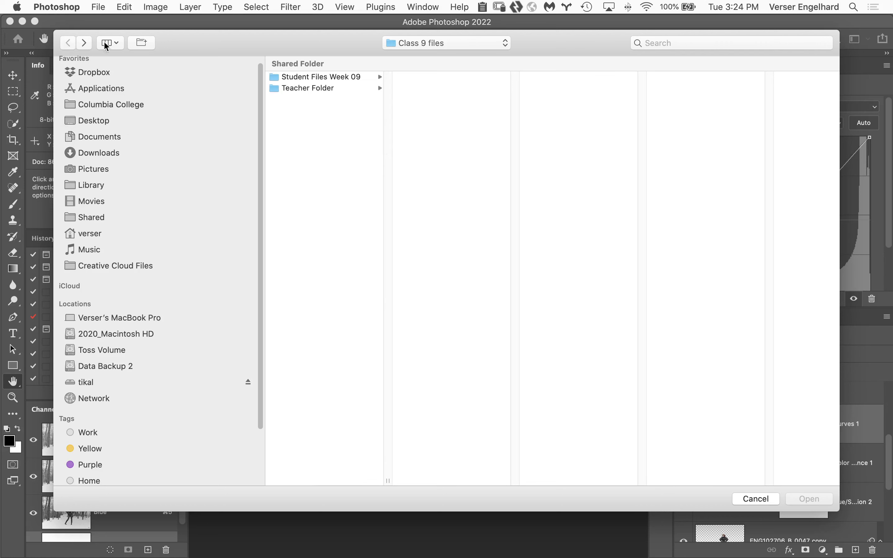
pyautogui.click(318, 88)
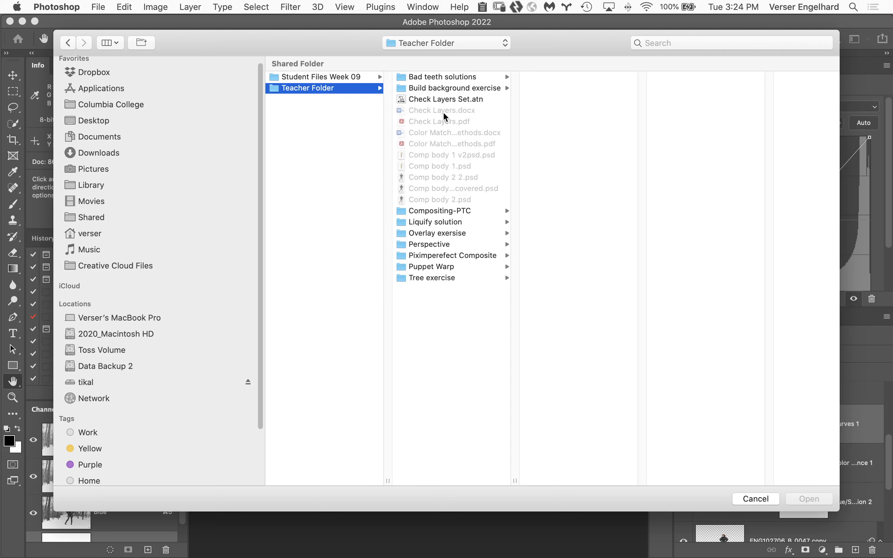
pyautogui.click(444, 101)
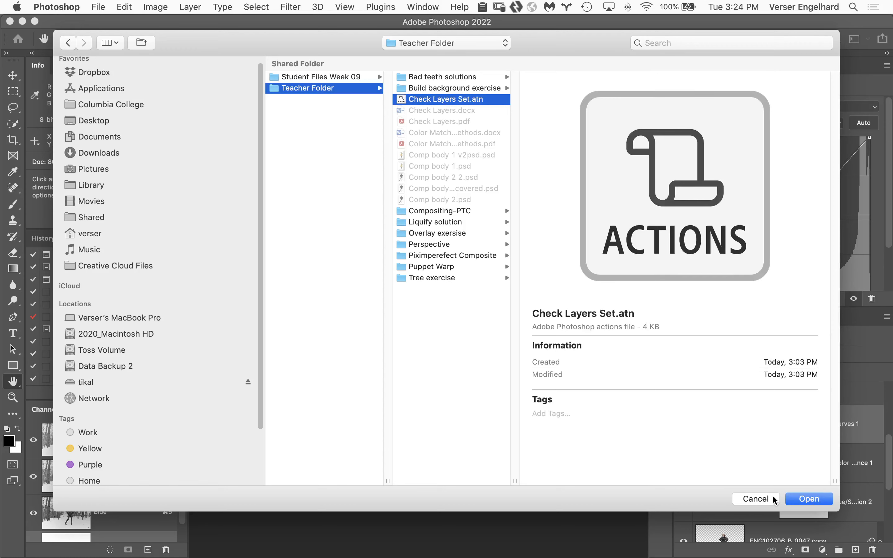
pyautogui.click(756, 499)
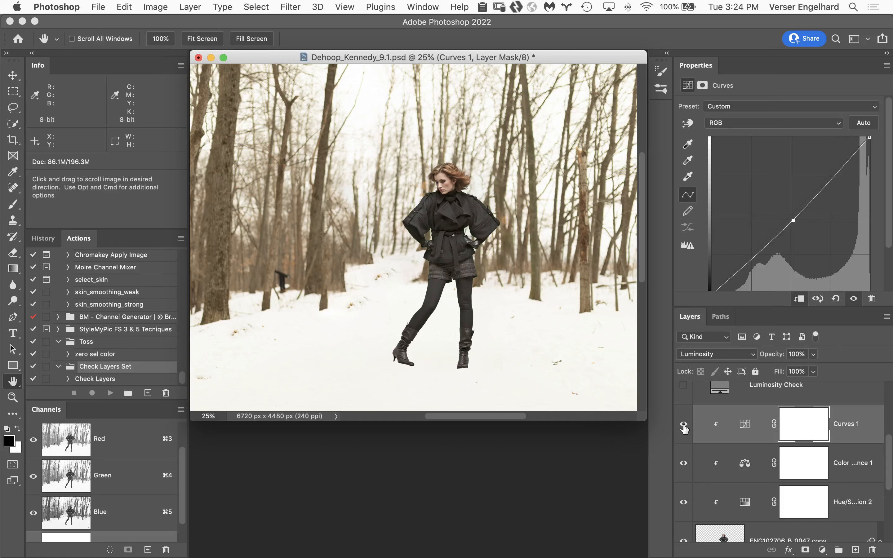
# Make the Luminosity Check layer visible and delete the Curves 1 adjustment layer beneath it
pyautogui.scroll(1, 684, 409)
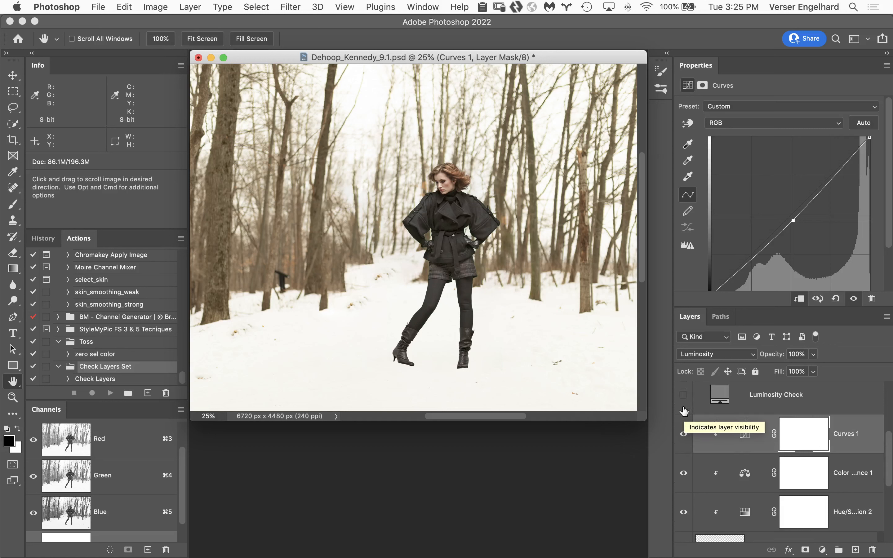
pyautogui.click(684, 397)
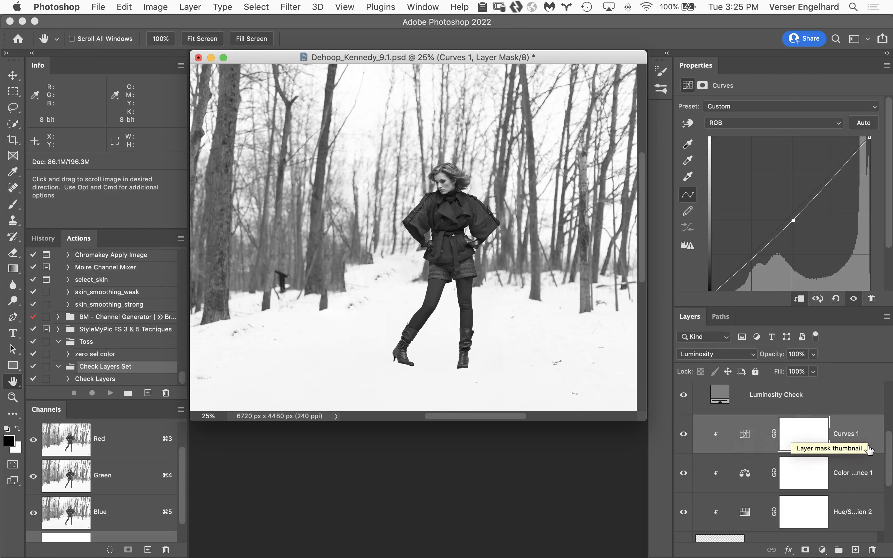
pyautogui.moveTo(872, 436); pyautogui.dragTo(873, 550)
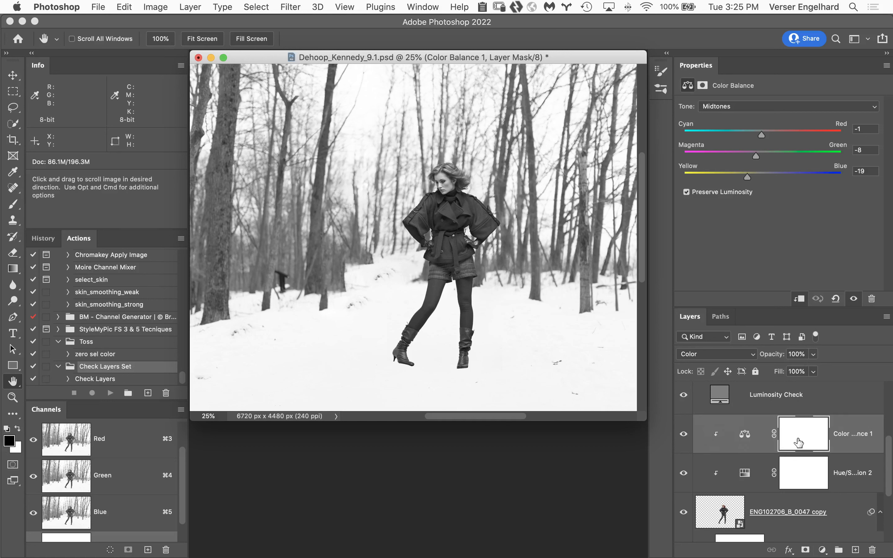
# Add a new Curves adjustment layer above the Color Balance 1 layer and clip it to the layers below
pyautogui.scroll(2, 795, 447)
pyautogui.scroll(-2, 795, 447)
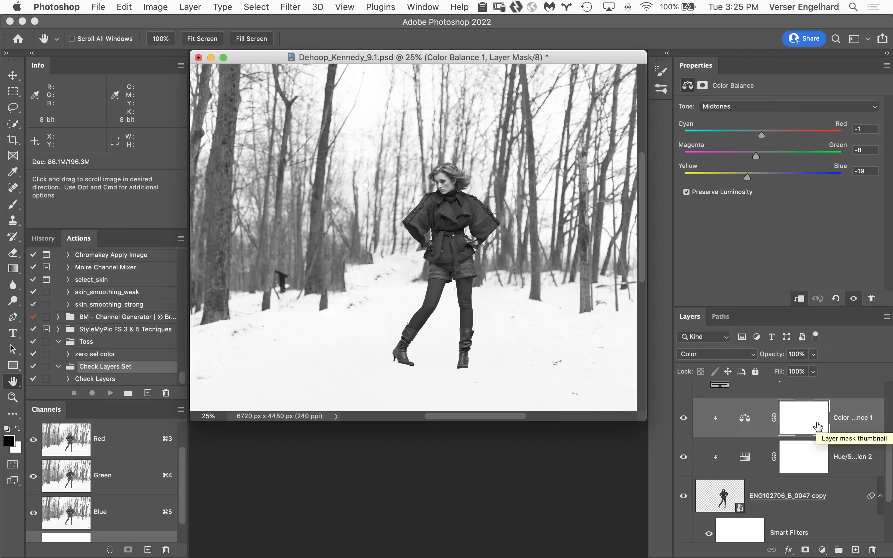
pyautogui.click(822, 549)
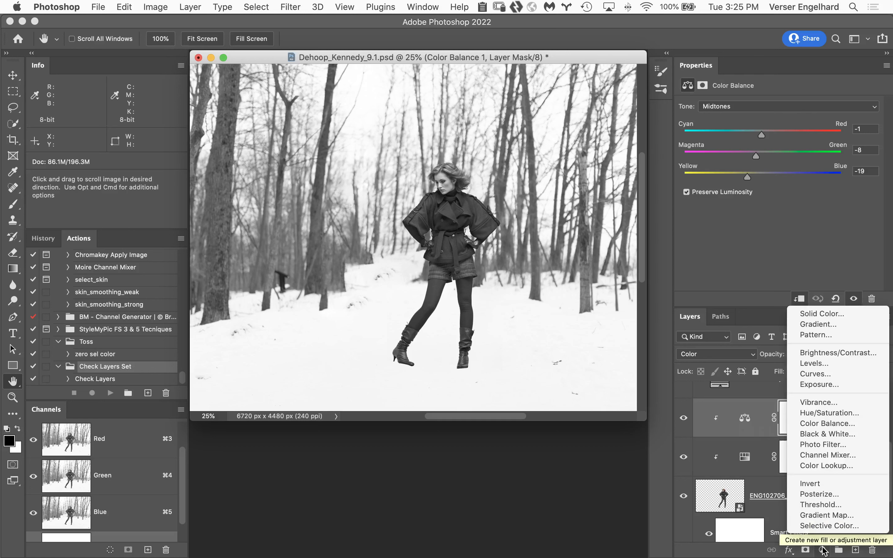
pyautogui.click(822, 374)
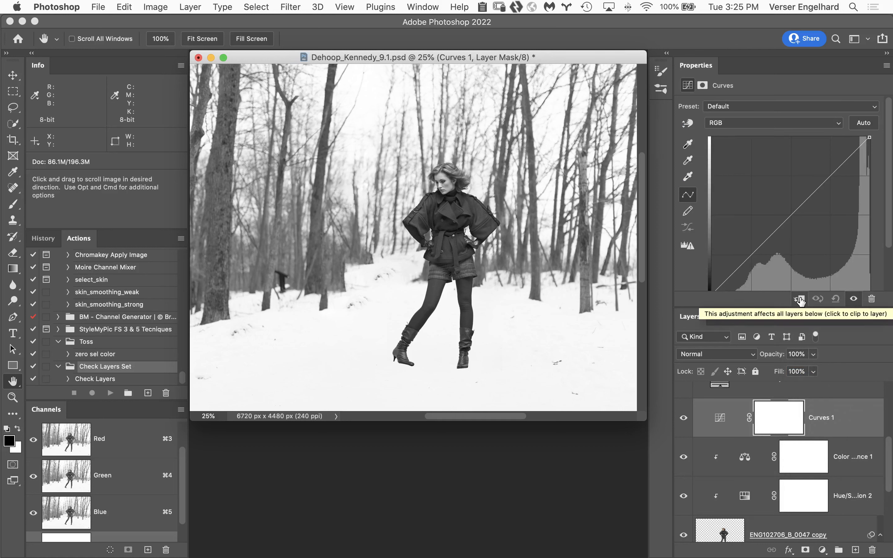
pyautogui.click(800, 300)
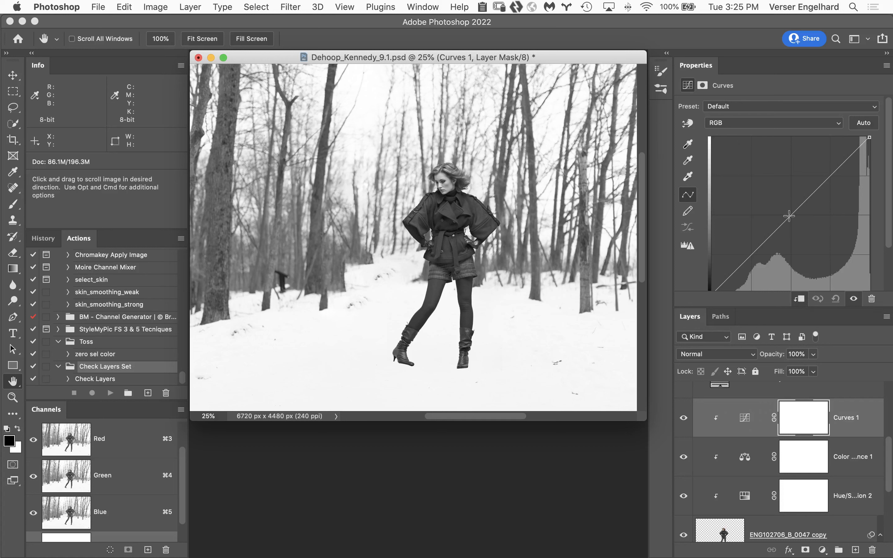
# Pull the midpoint of the new RGB curve slightly below the diagonal to darken the woman's midtones
pyautogui.moveTo(788, 216); pyautogui.dragTo(589, 198)
pyautogui.click(788, 219)
pyautogui.moveTo(787, 218); pyautogui.dragTo(790, 226)
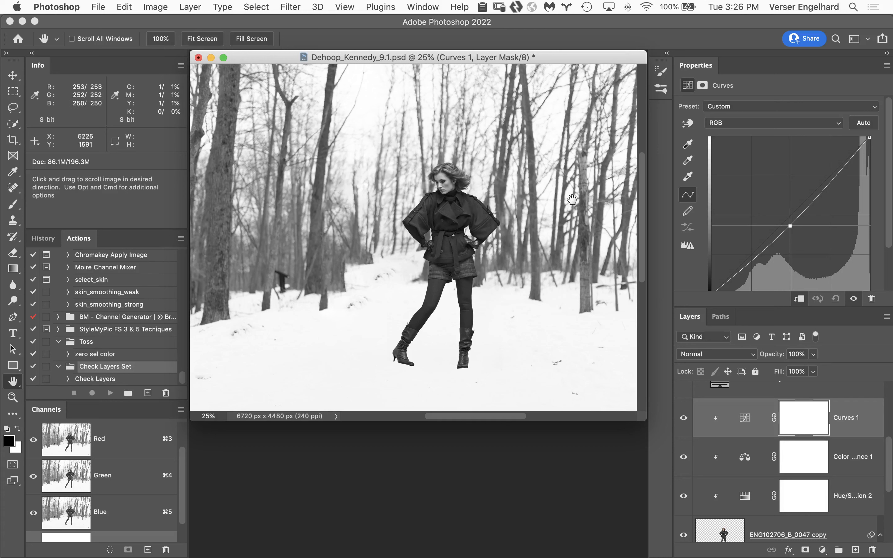
# Hide the Luminosity Check layer and switch the Curves 1 layer off and on to compare the woman's tones
pyautogui.scroll(2, 704, 401)
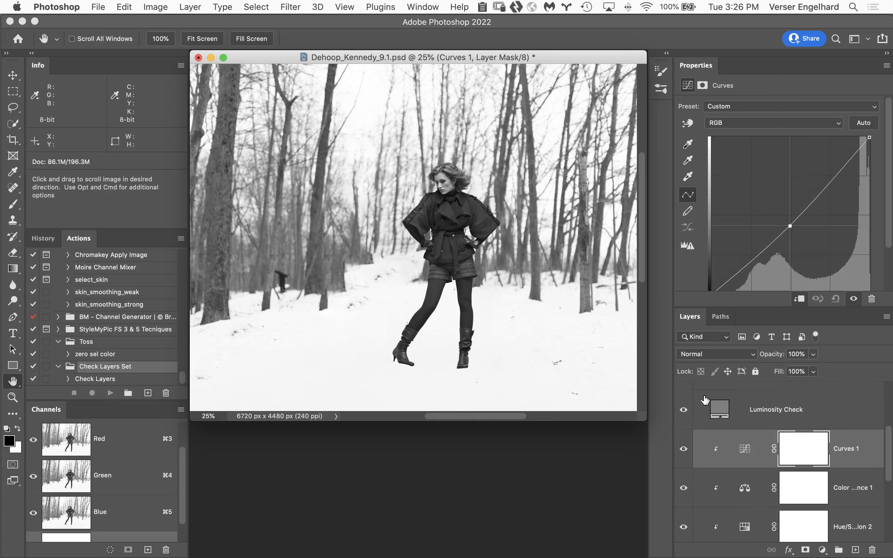
pyautogui.click(683, 409)
pyautogui.click(684, 451)
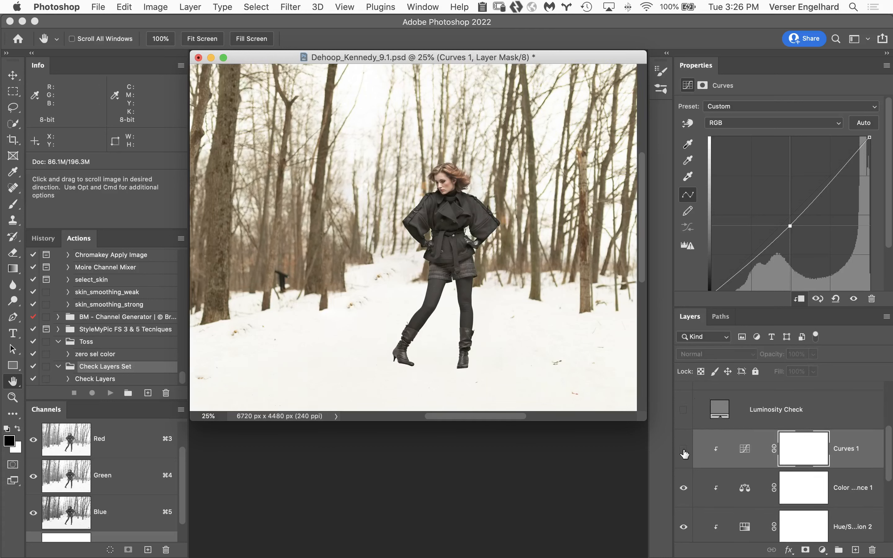
pyautogui.click(684, 450)
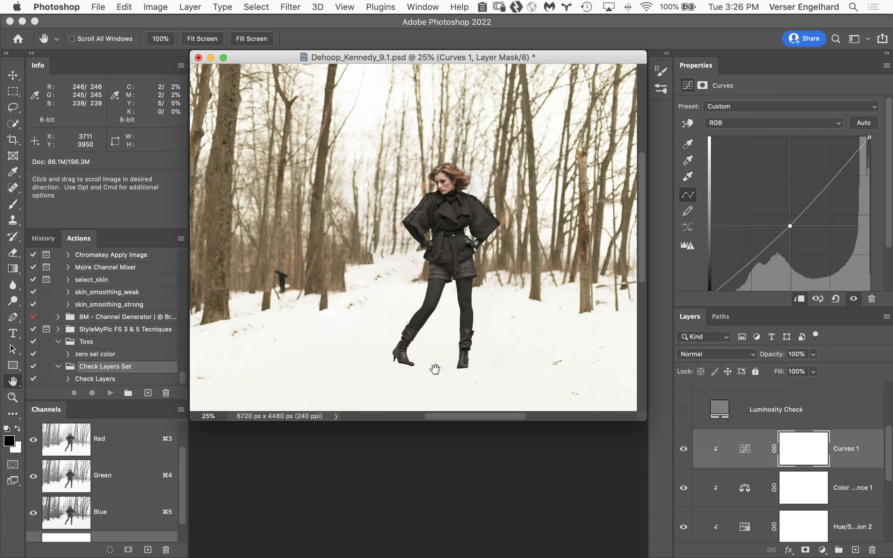
# Free Transform the ENG102706_B_0047 copy layer, moving its reference point to the straight leg's boot and rotating it to about -3.54°
pyautogui.scroll(-3, 752, 460)
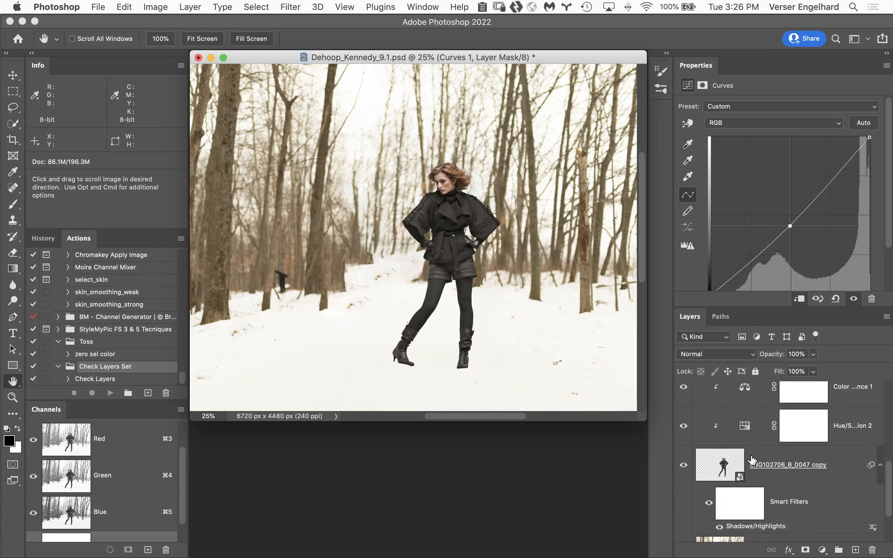
pyautogui.click(751, 461)
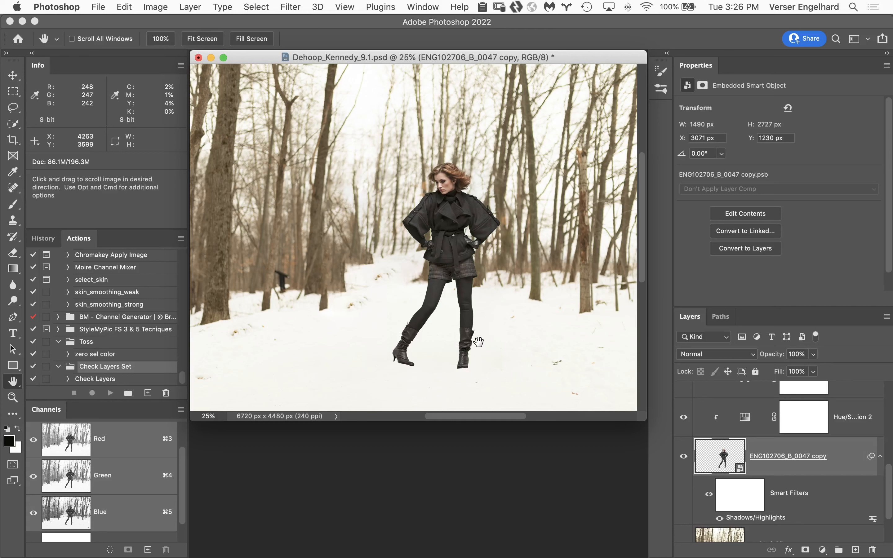
pyautogui.press('super+t')
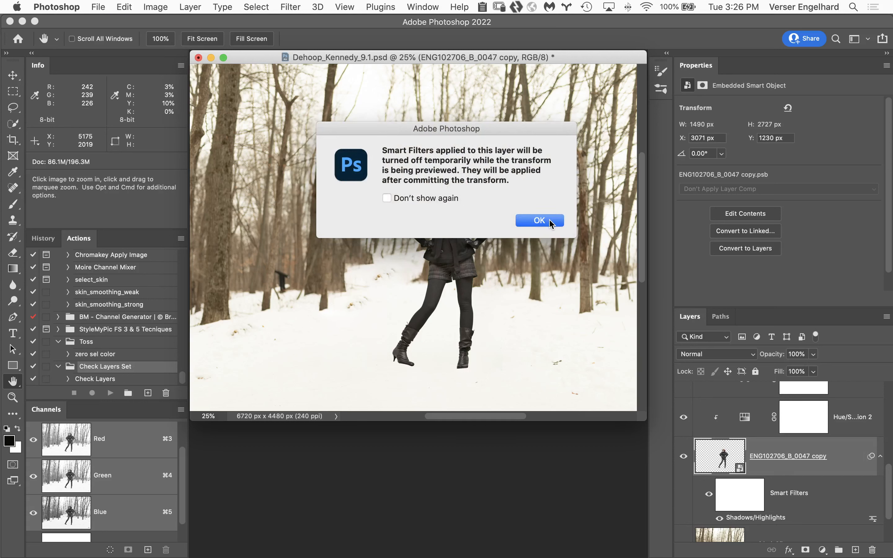
pyautogui.click(550, 223)
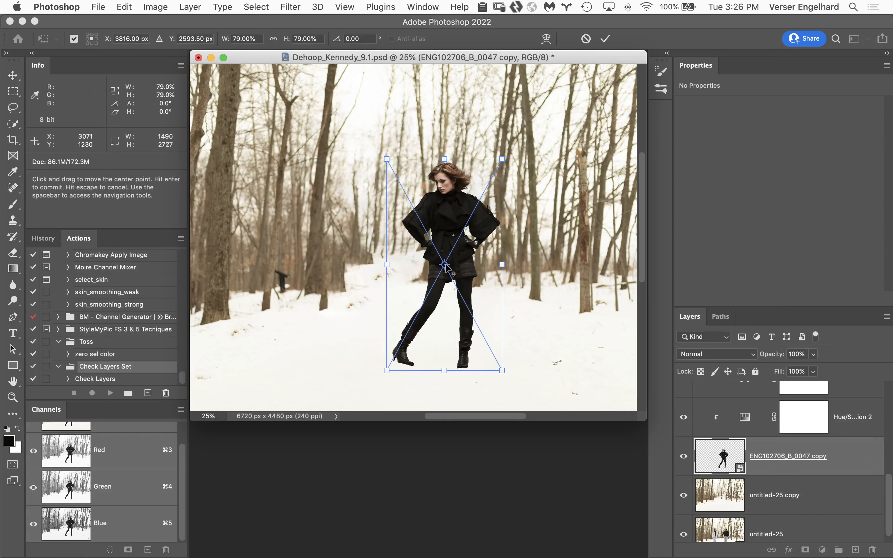
pyautogui.moveTo(444, 265); pyautogui.dragTo(461, 367)
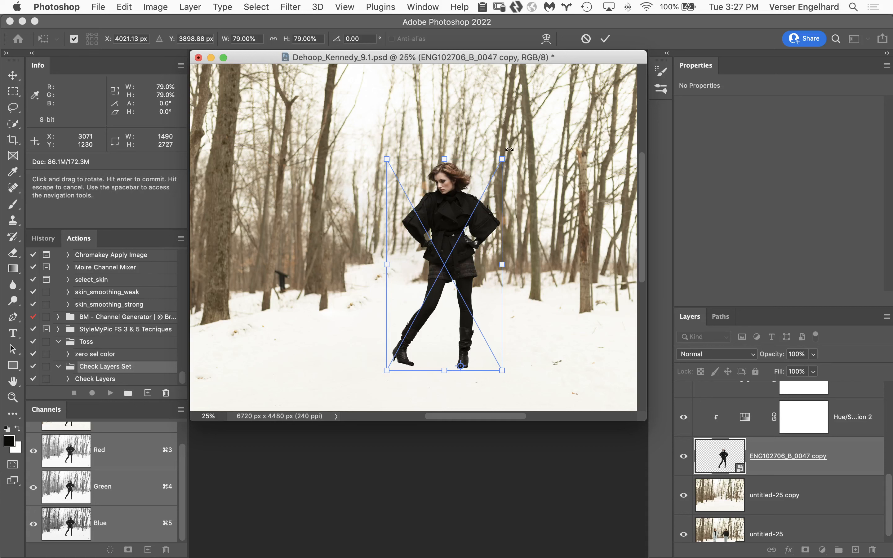
pyautogui.moveTo(509, 149); pyautogui.dragTo(498, 148)
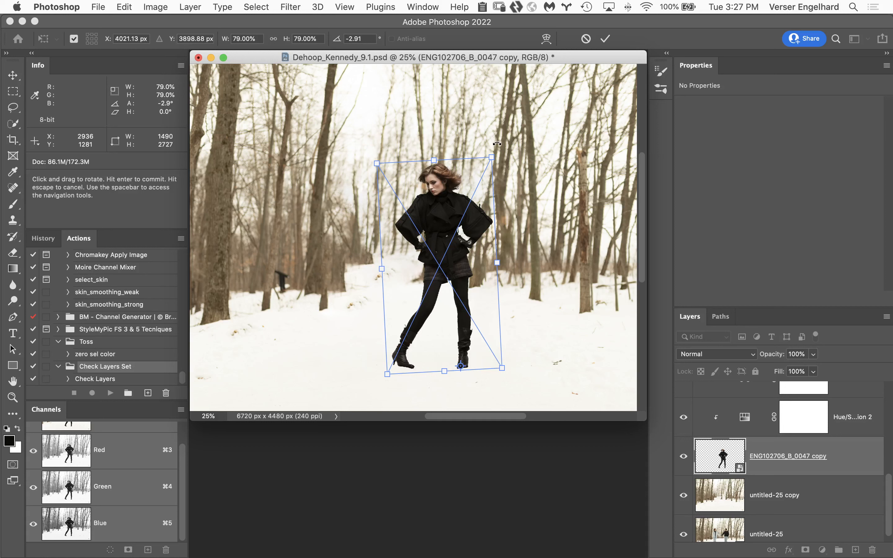
pyautogui.moveTo(496, 143); pyautogui.dragTo(495, 143)
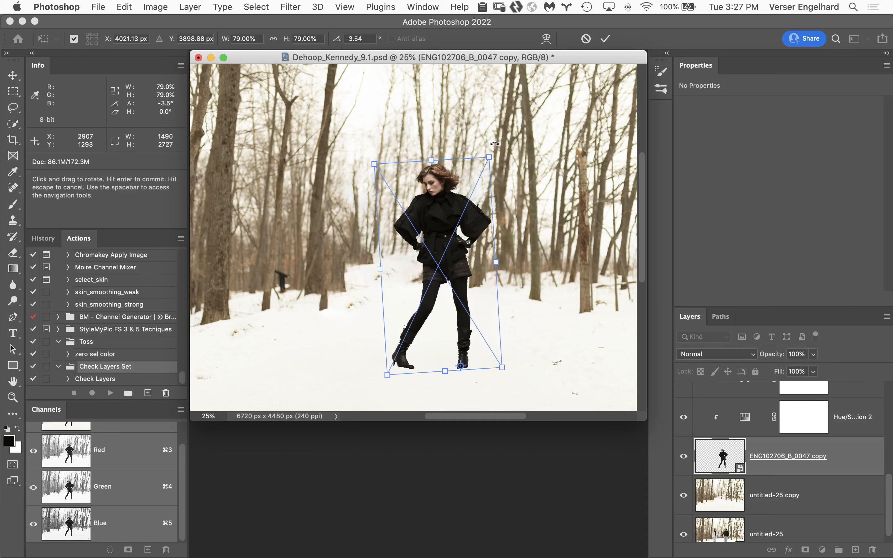
pyautogui.press('Return')
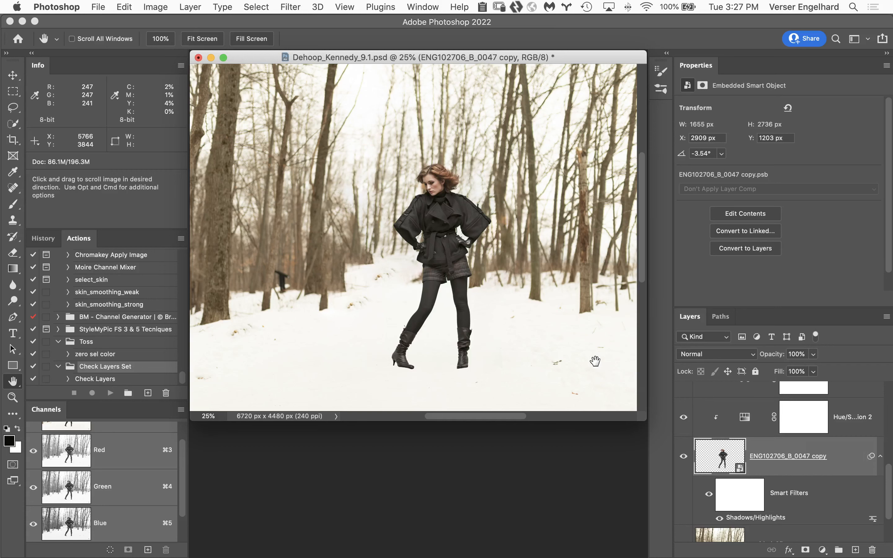
# Zoom in to 100% on the woman's boots and add a layer mask to the ENG102706_B_0047 copy layer
pyautogui.press('super')
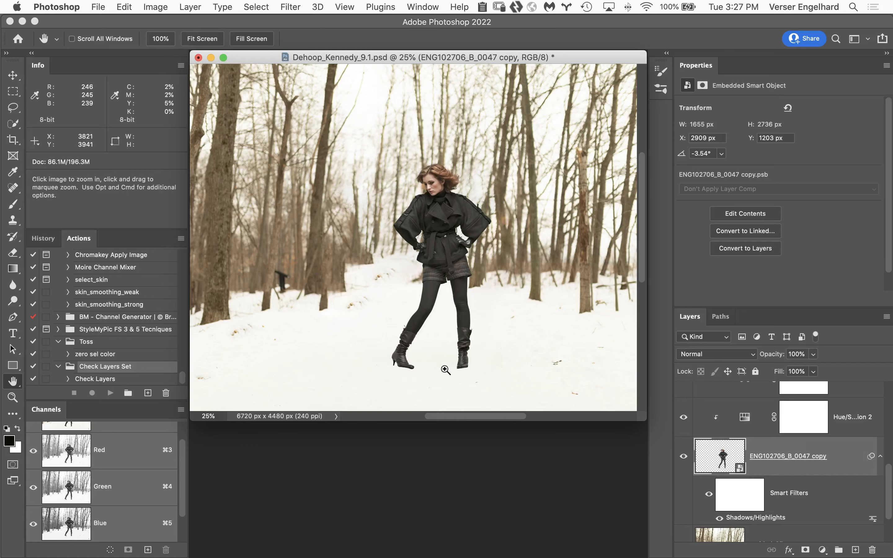
pyautogui.keyDown('super'); pyautogui.click(446, 370); pyautogui.keyUp('super')
pyautogui.keyDown('super'); pyautogui.click(439, 464); pyautogui.keyUp('super')
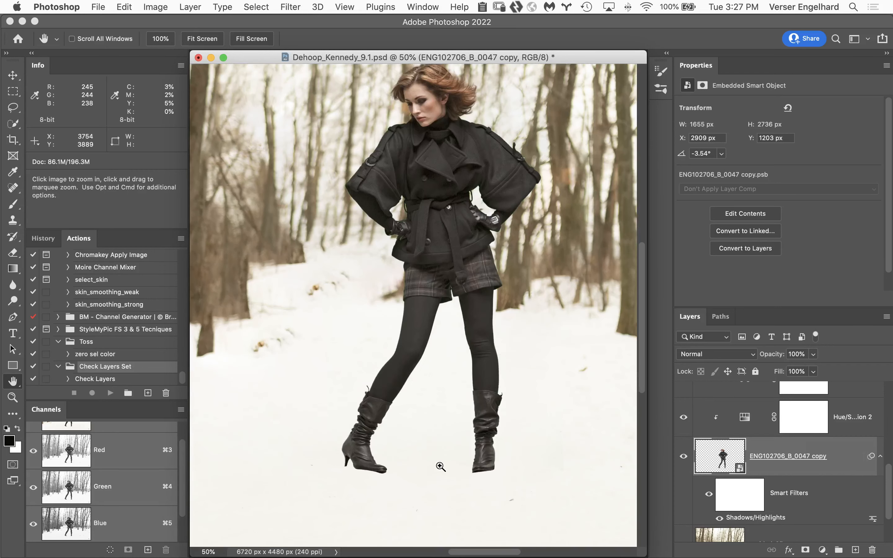
pyautogui.keyDown('super'); pyautogui.click(472, 474); pyautogui.keyUp('super')
pyautogui.keyDown('super'); pyautogui.click(423, 470); pyautogui.keyUp('super')
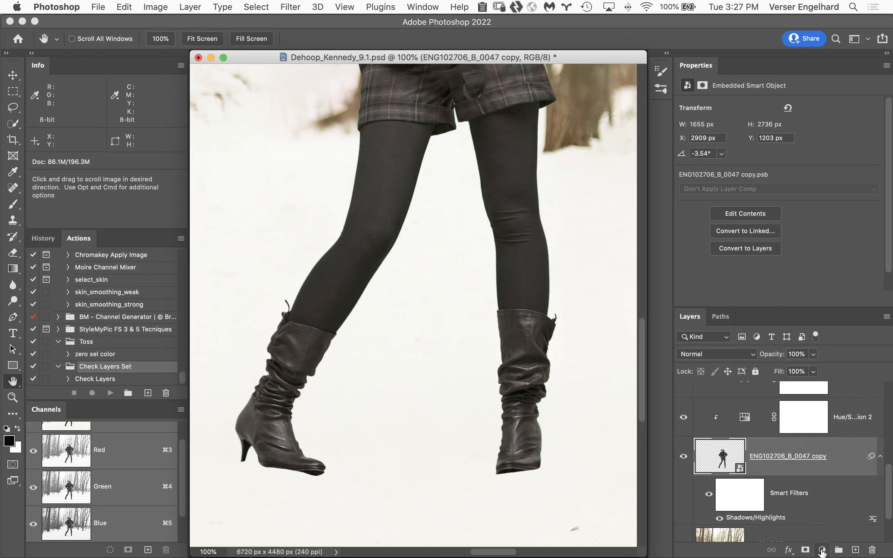
pyautogui.click(806, 550)
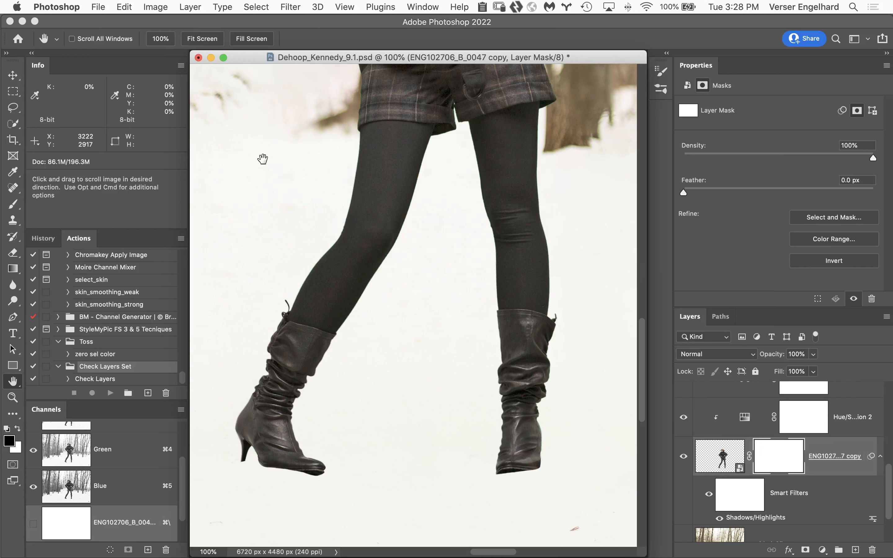
# Choose Kyle's Ultimate Pastel Palooza from the Dry Media Brushes for the Brush tool, at 60 px
pyautogui.press('b')
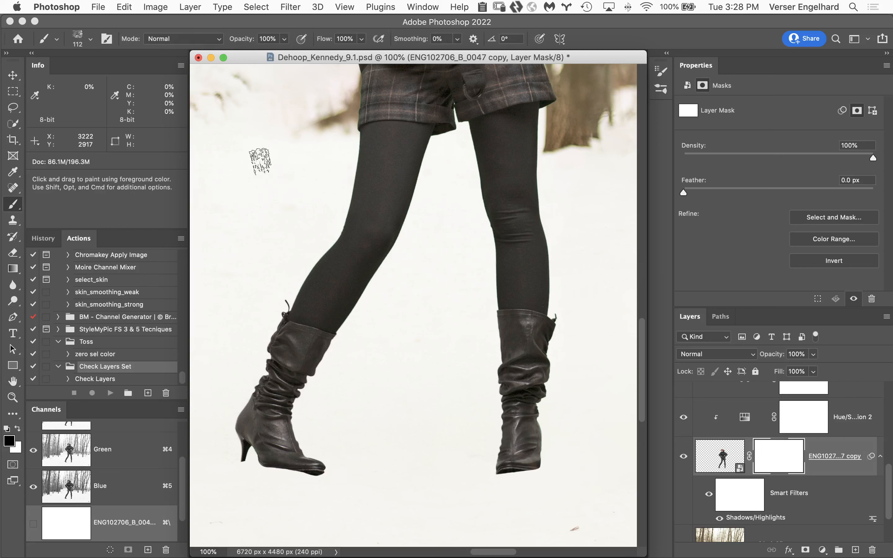
pyautogui.click(89, 39)
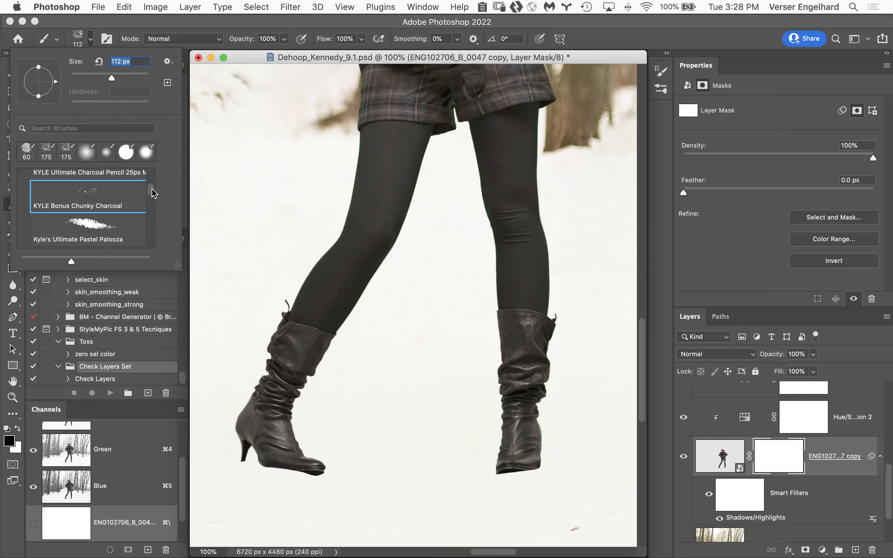
pyautogui.moveTo(154, 190); pyautogui.dragTo(143, 157)
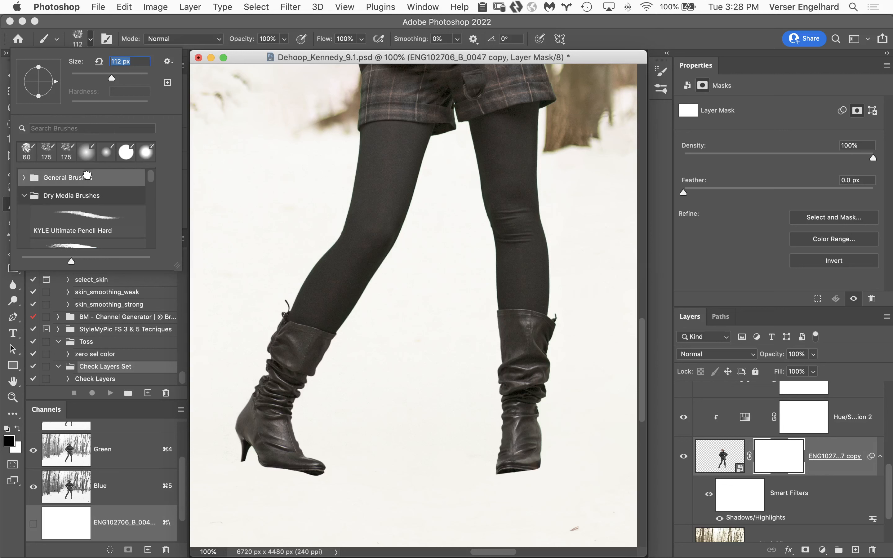
pyautogui.click(23, 177)
pyautogui.click(73, 195)
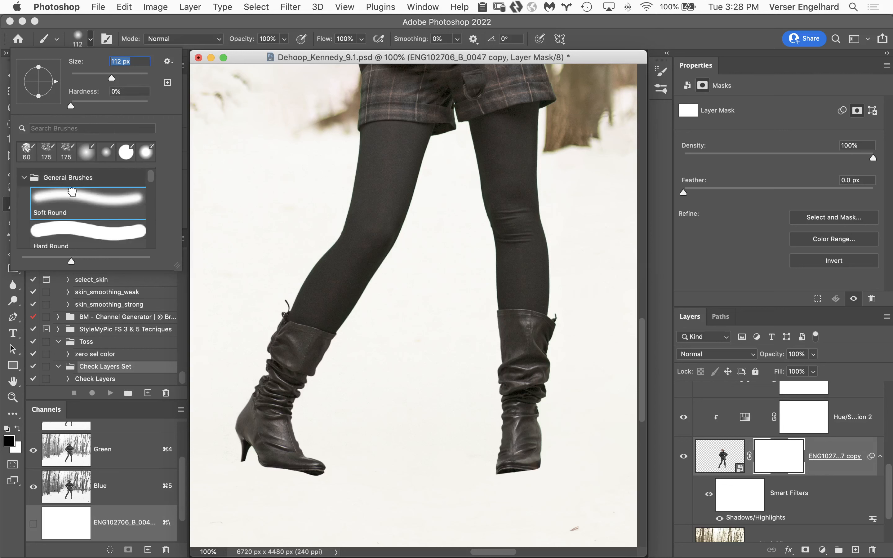
pyautogui.click(25, 177)
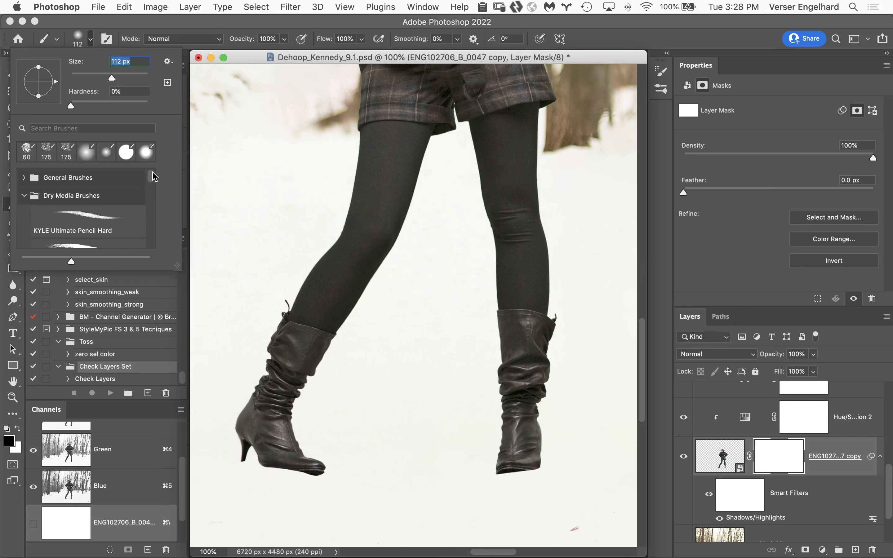
pyautogui.moveTo(153, 176); pyautogui.dragTo(154, 194)
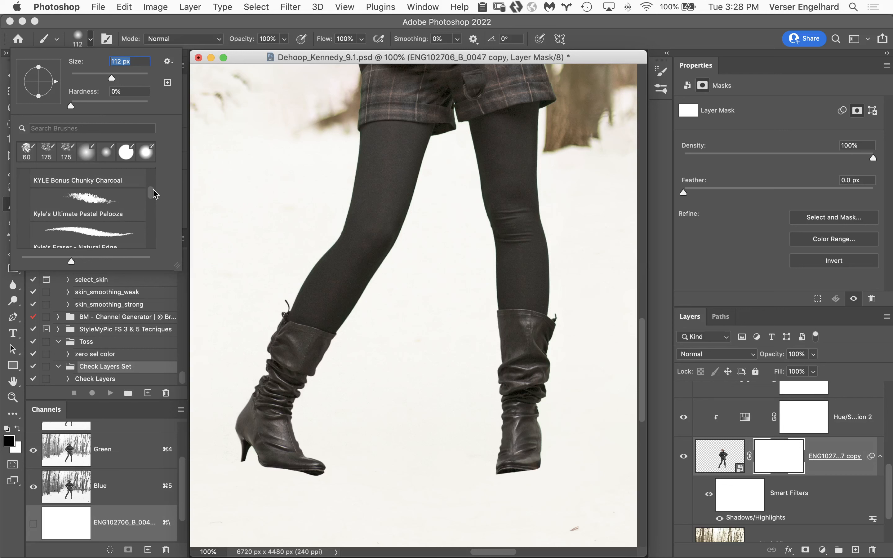
pyautogui.click(87, 198)
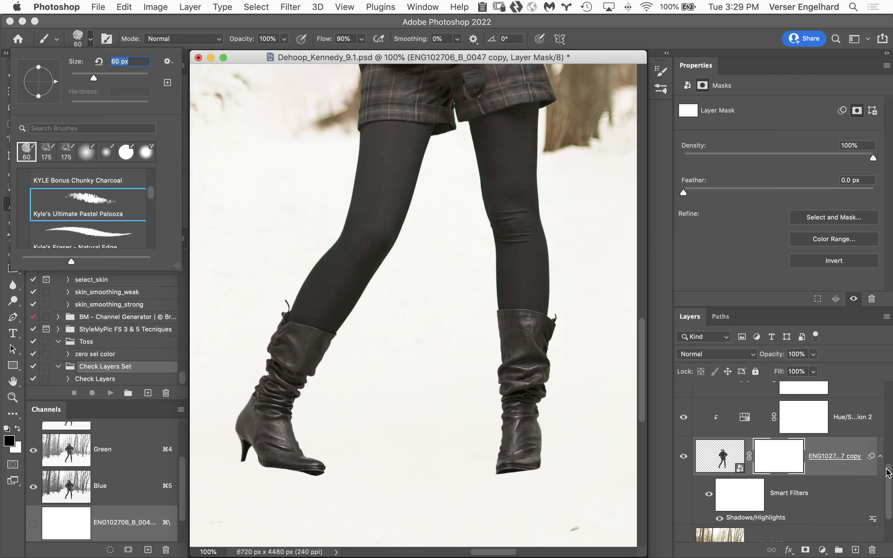
pyautogui.press('Escape')
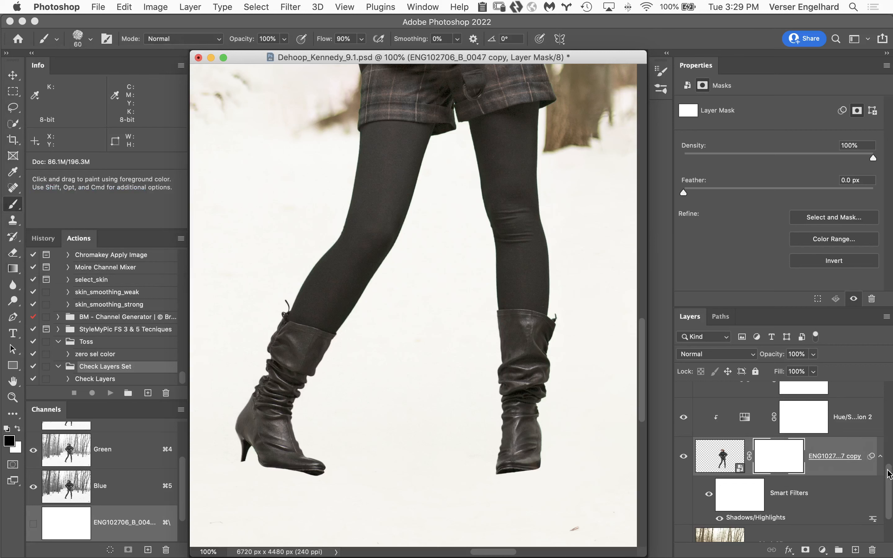
# Add a new empty layer and place it at the top of the stack, above the Color Check Layer group
pyautogui.moveTo(889, 474); pyautogui.dragTo(888, 370)
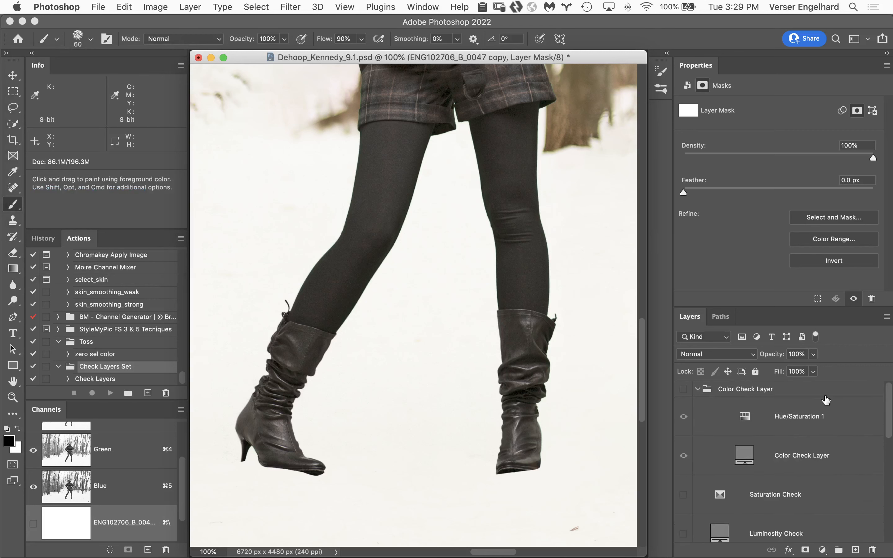
pyautogui.click(815, 390)
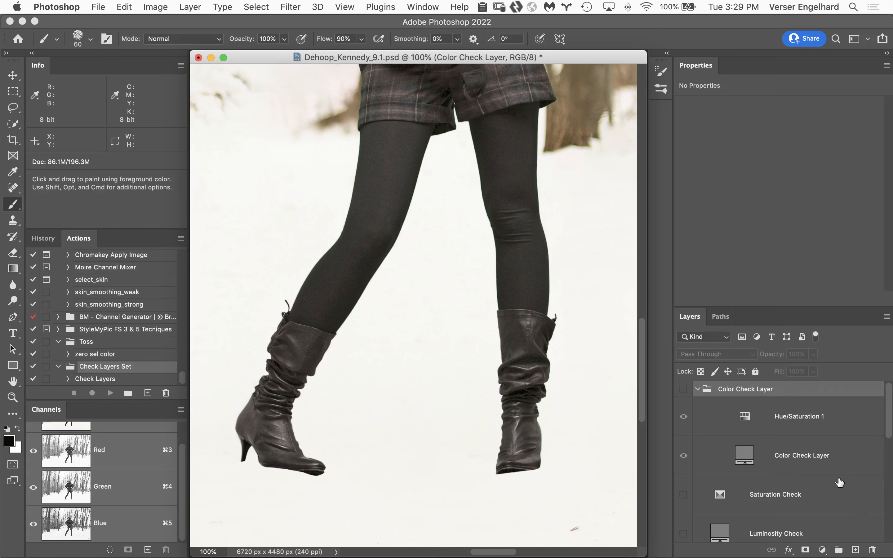
pyautogui.click(855, 550)
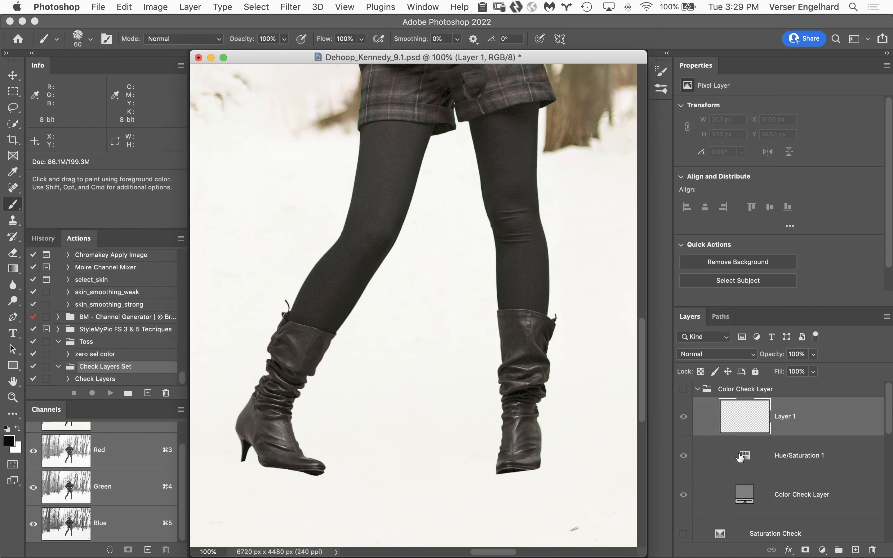
pyautogui.moveTo(759, 417); pyautogui.dragTo(750, 382)
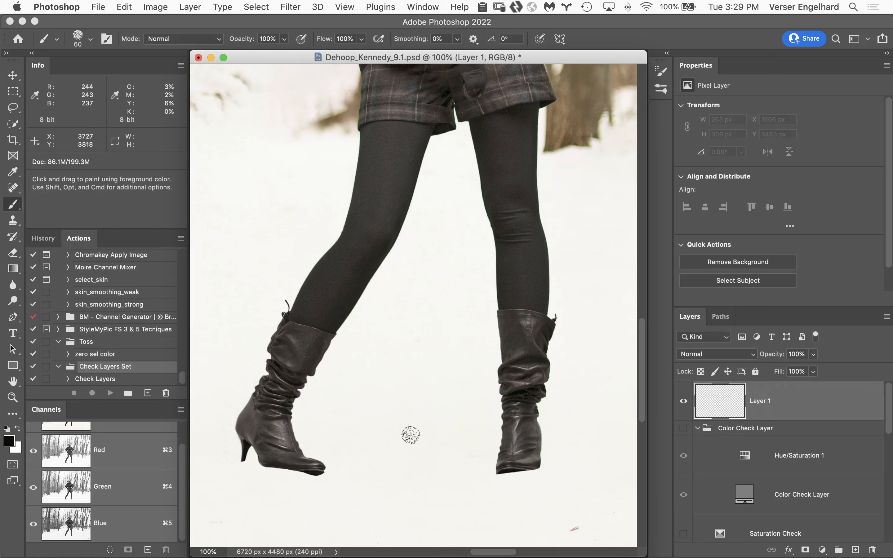
# Dab a small black test patch on the snow between the boots with the 60 px pastel brush
pyautogui.click(397, 440)
pyautogui.click(412, 446)
pyautogui.click(414, 426)
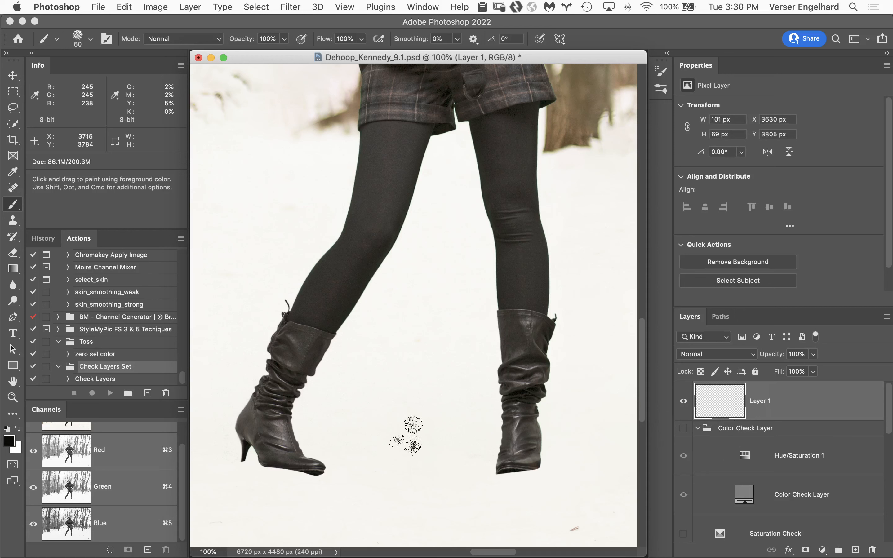
pyautogui.click(390, 427)
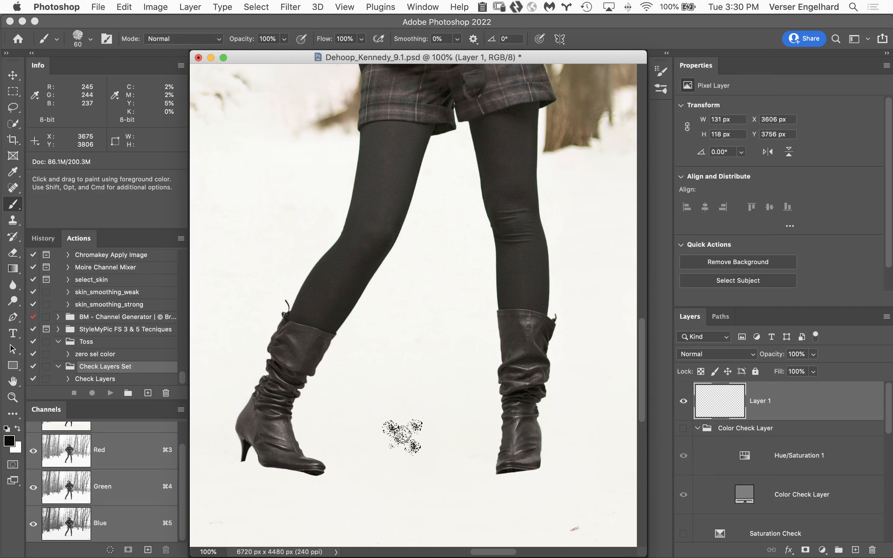
pyautogui.click(403, 430)
pyautogui.click(415, 444)
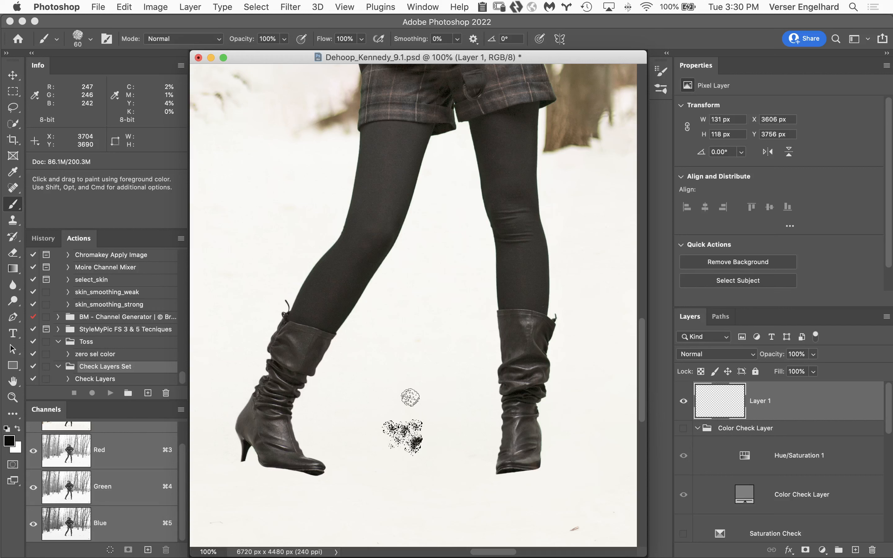
# Enlarge the brush to 90 px and dab a second black test patch on the snow below the first
pyautogui.press(']')
pyautogui.press(']')
pyautogui.press(']')
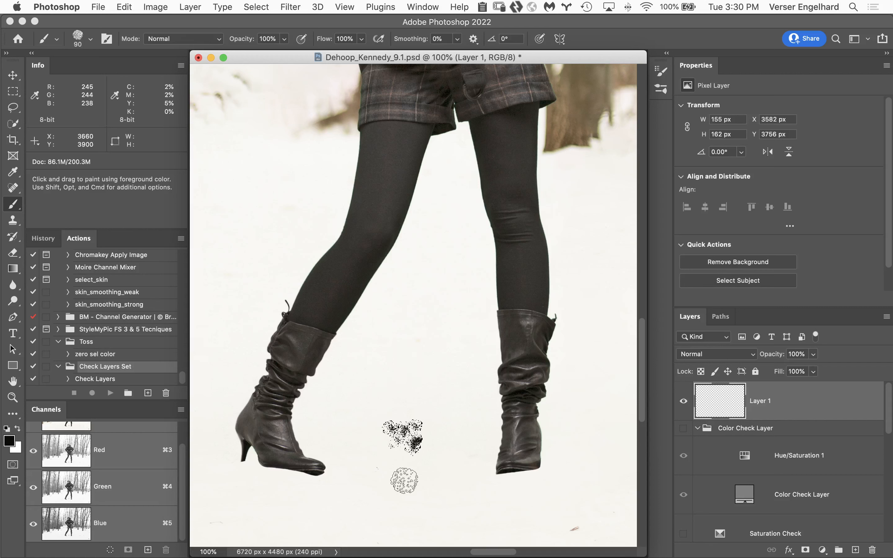
pyautogui.click(386, 476)
pyautogui.click(394, 476)
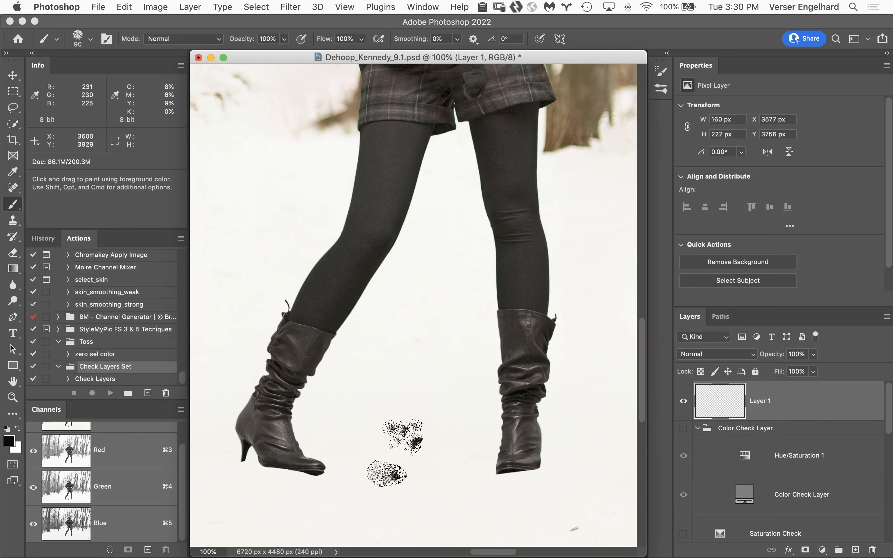
pyautogui.click(382, 474)
pyautogui.click(377, 473)
pyautogui.click(371, 467)
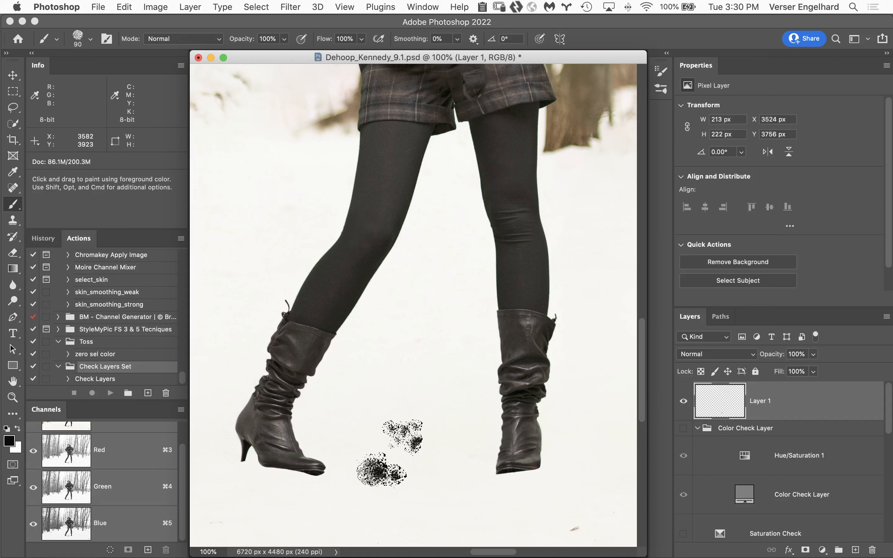
pyautogui.click(395, 468)
pyautogui.click(399, 468)
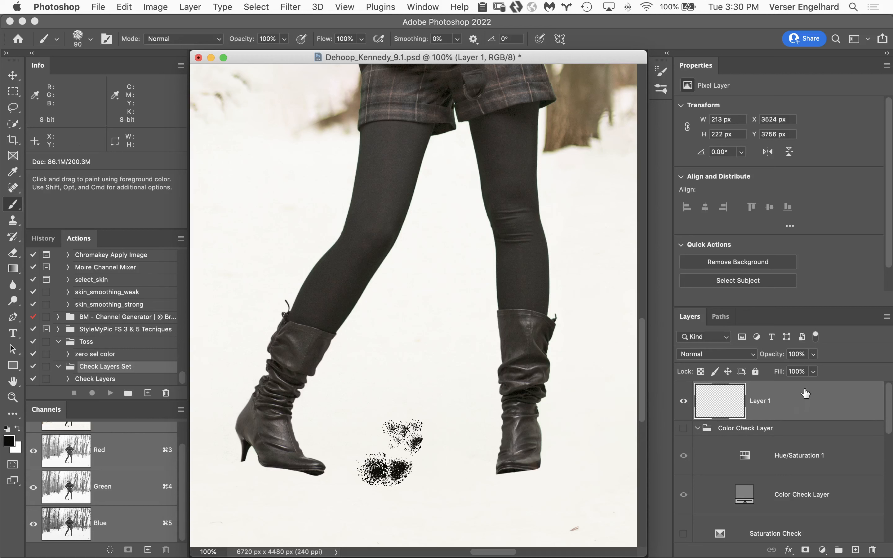
# Delete the test layer and make the layer mask of the ENG102706_B_0047 copy layer active
pyautogui.moveTo(812, 402)
pyautogui.mouseDown()
pyautogui.moveTo(859, 480)
pyautogui.moveTo(861, 537)
pyautogui.moveTo(872, 549)
pyautogui.mouseUp()
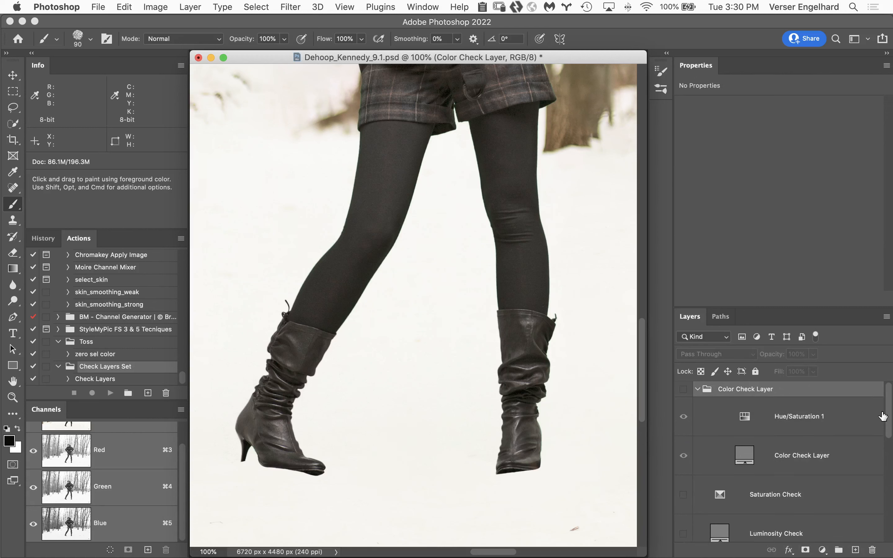
pyautogui.moveTo(889, 419); pyautogui.dragTo(890, 496)
pyautogui.click(785, 461)
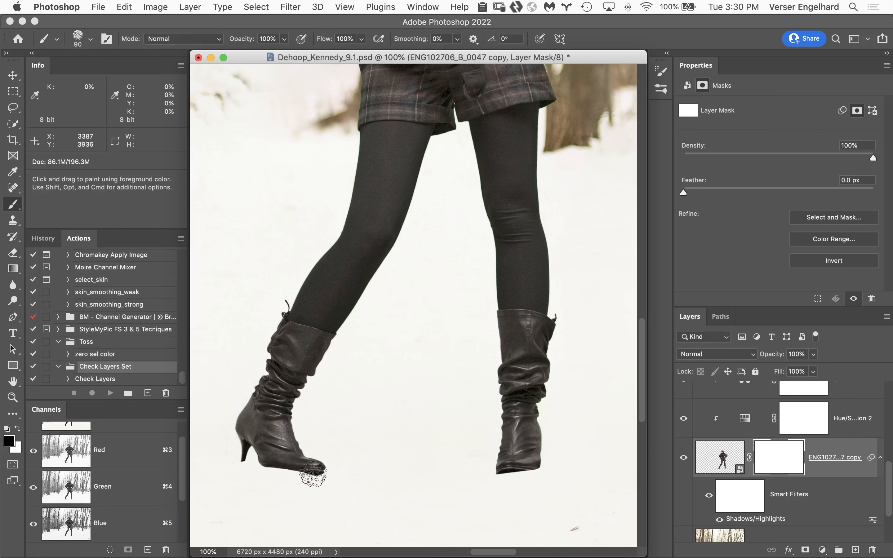
# Try masking the toe sole of the bent leg's boot with the 90 px pastel brush, and undo the stroke
pyautogui.moveTo(303, 476); pyautogui.dragTo(287, 476)
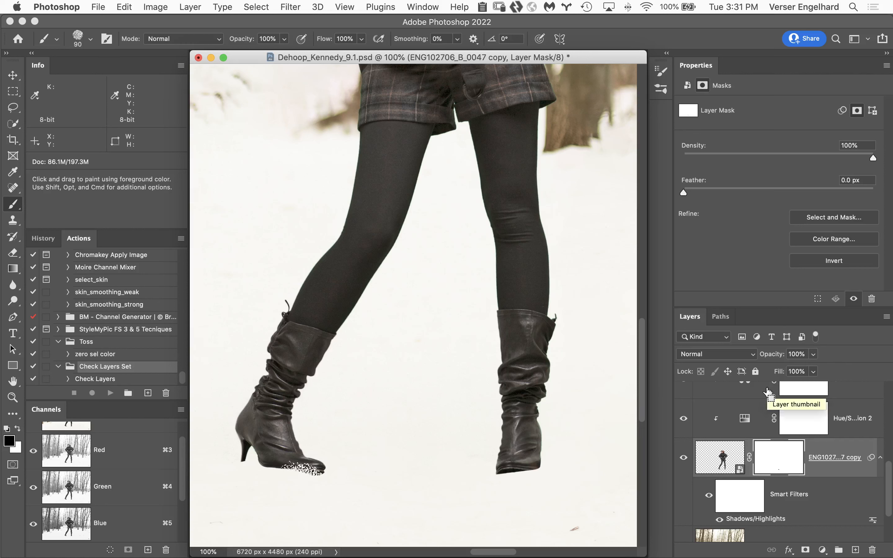
pyautogui.press('super+z')
# Undo the last test stroke and replace the ENG102706_B_0047 copy layer's mask with a fresh white one
pyautogui.press('super+z')
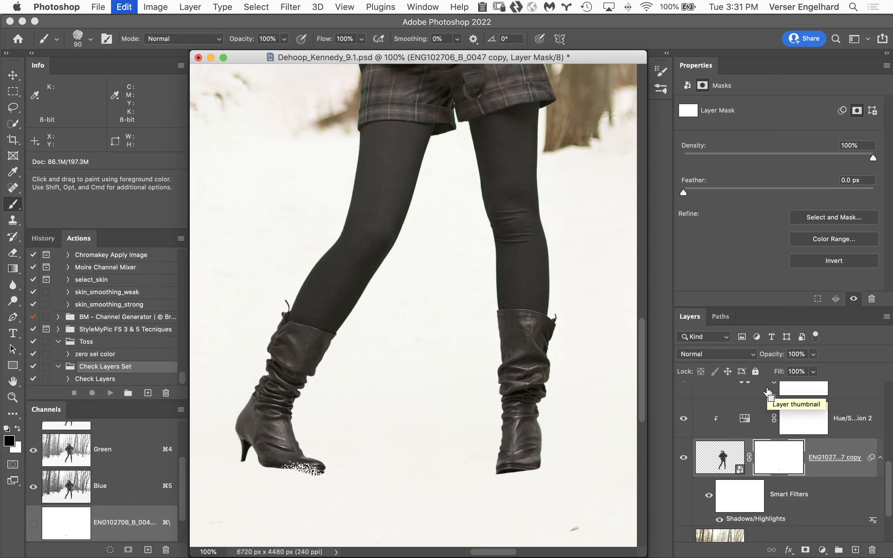
pyautogui.press('super+z')
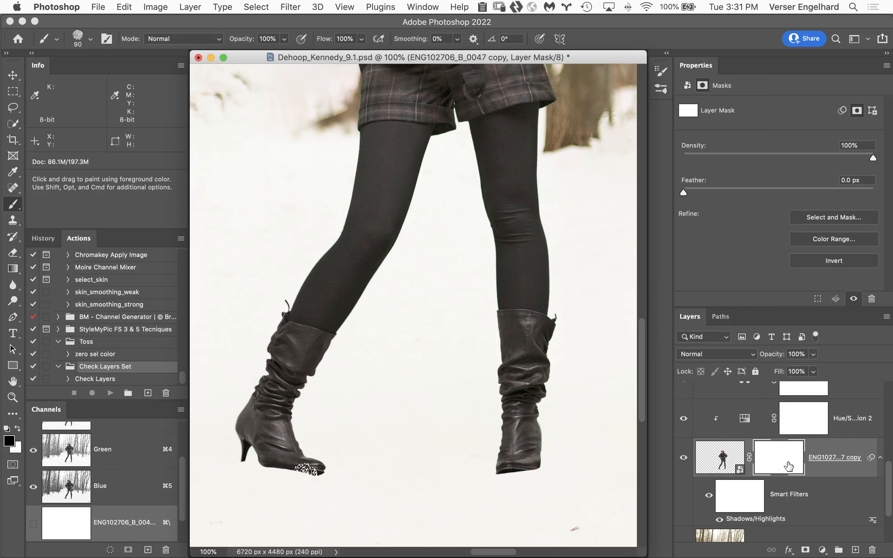
pyautogui.moveTo(789, 467); pyautogui.dragTo(872, 550)
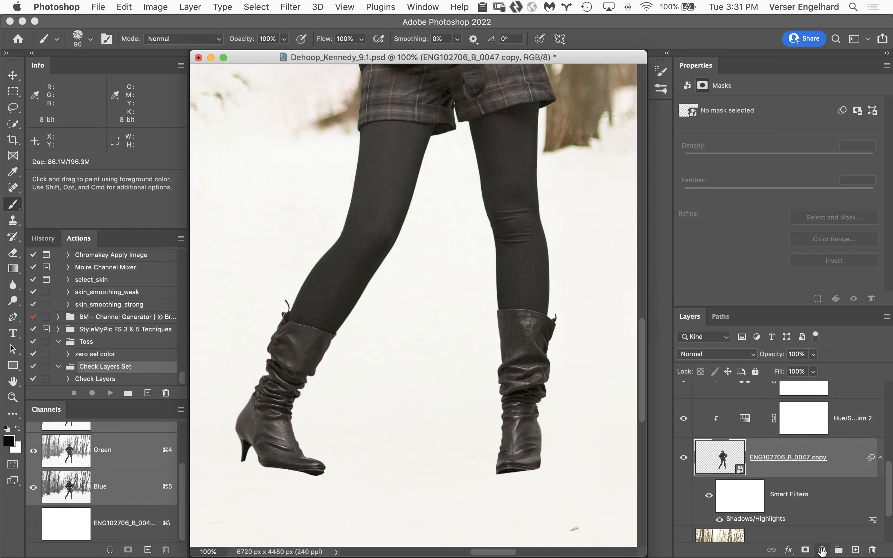
pyautogui.click(805, 550)
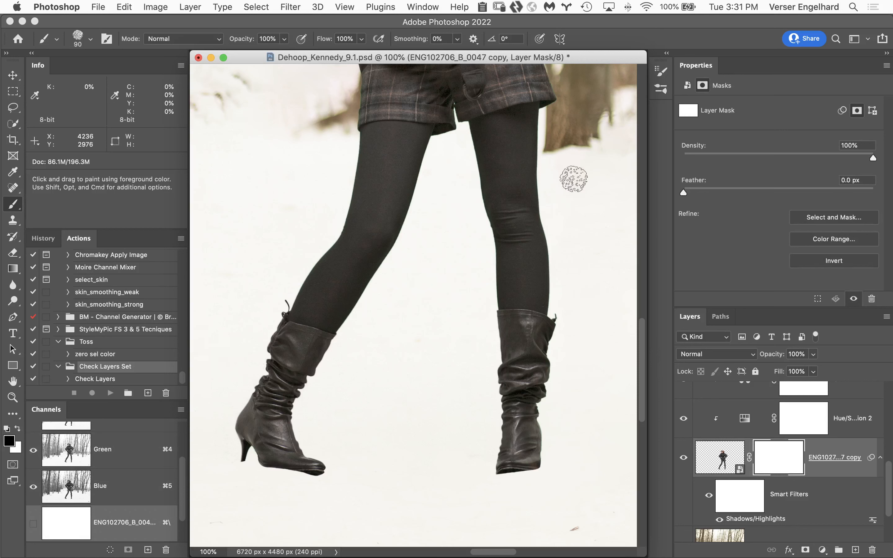
# Mask out the sole edges of both boots with the textured pastel brush at 60 px so they sink into the snow
pyautogui.press('[')
pyautogui.press('[')
pyautogui.press('[')
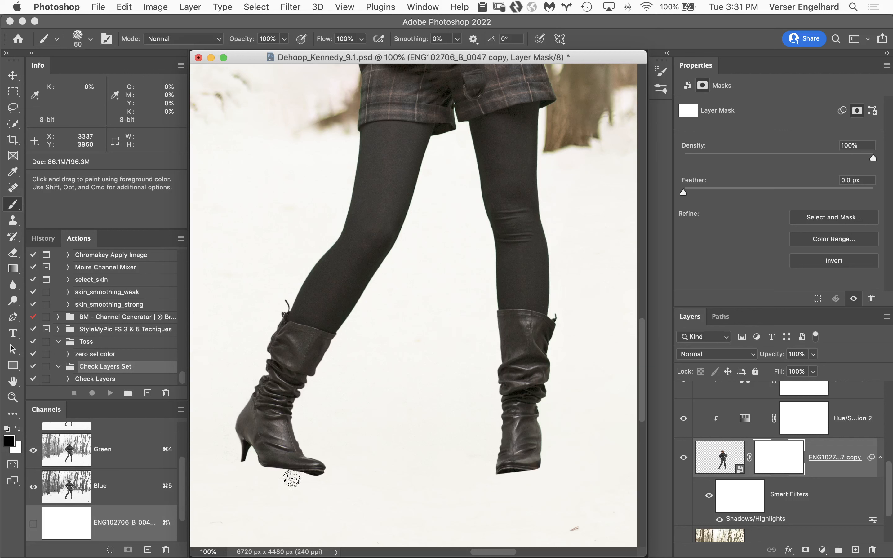
pyautogui.click(313, 479)
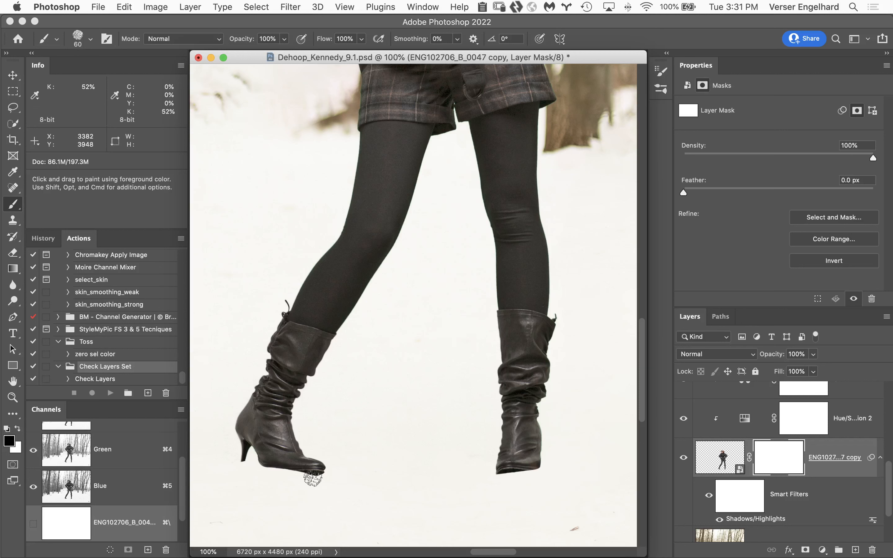
pyautogui.moveTo(313, 477)
pyautogui.mouseDown()
pyautogui.moveTo(261, 465)
pyautogui.moveTo(281, 476)
pyautogui.moveTo(324, 474)
pyautogui.moveTo(314, 482)
pyautogui.moveTo(313, 471)
pyautogui.moveTo(327, 473)
pyautogui.moveTo(241, 462)
pyautogui.moveTo(289, 480)
pyautogui.moveTo(306, 478)
pyautogui.mouseUp()
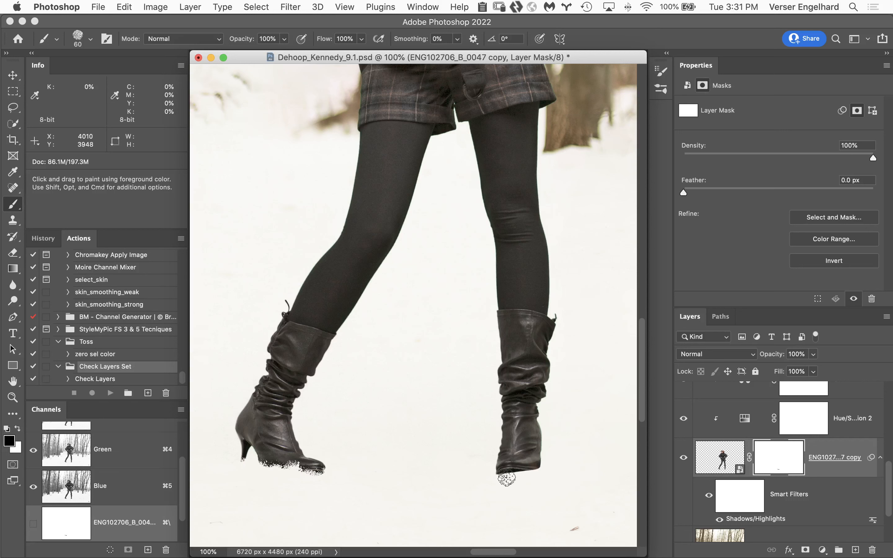
pyautogui.moveTo(504, 474)
pyautogui.mouseDown()
pyautogui.moveTo(495, 473)
pyautogui.moveTo(539, 469)
pyautogui.moveTo(508, 477)
pyautogui.moveTo(491, 475)
pyautogui.moveTo(496, 467)
pyautogui.mouseUp()
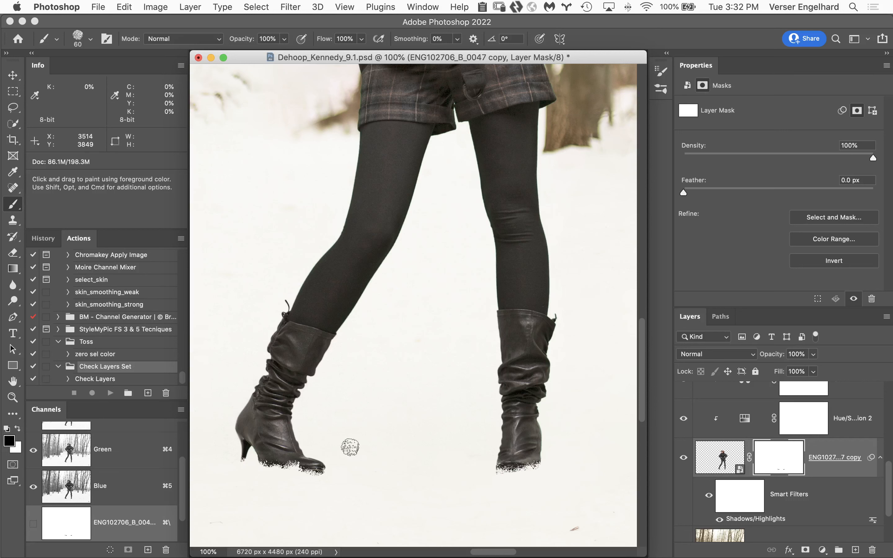
pyautogui.moveTo(331, 471); pyautogui.dragTo(311, 477)
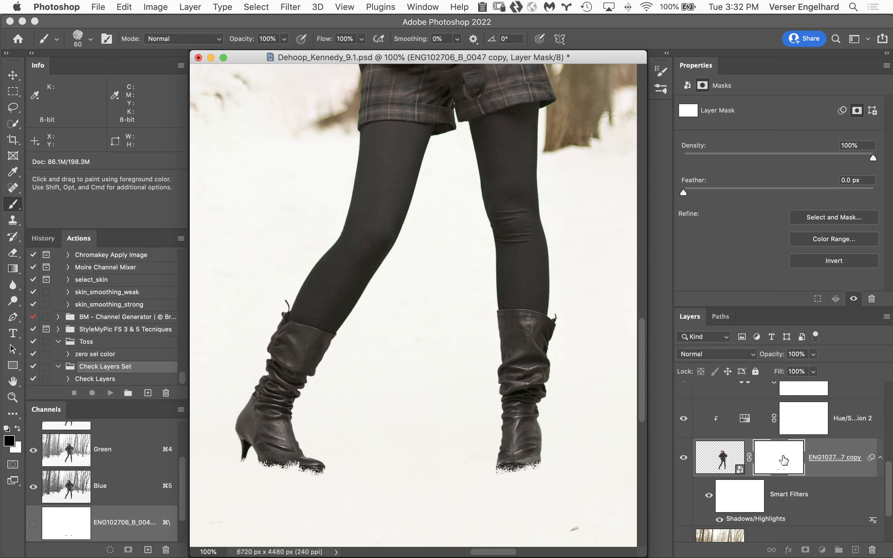
# Soften the boot layer mask with a Gaussian Blur of 1.0 pixel radius
pyautogui.click(291, 6)
pyautogui.moveTo(308, 174)
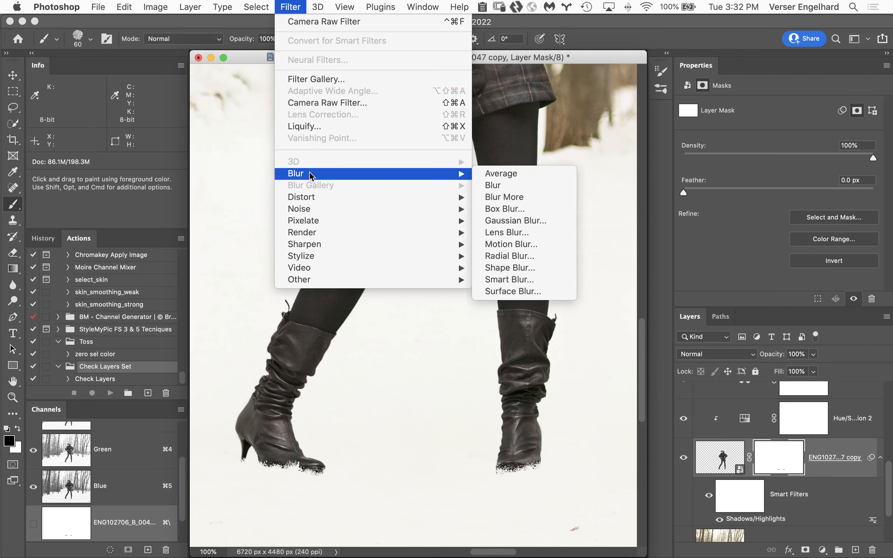
pyautogui.click(540, 223)
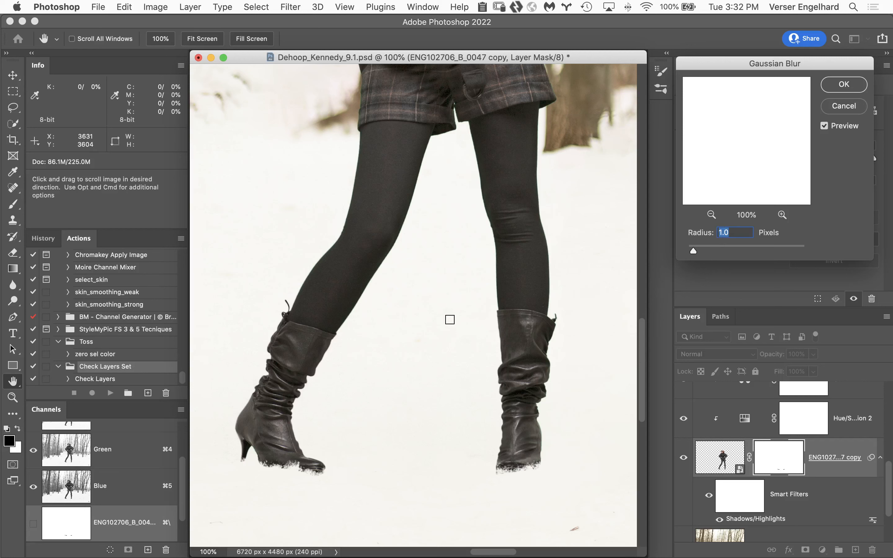
pyautogui.click(837, 86)
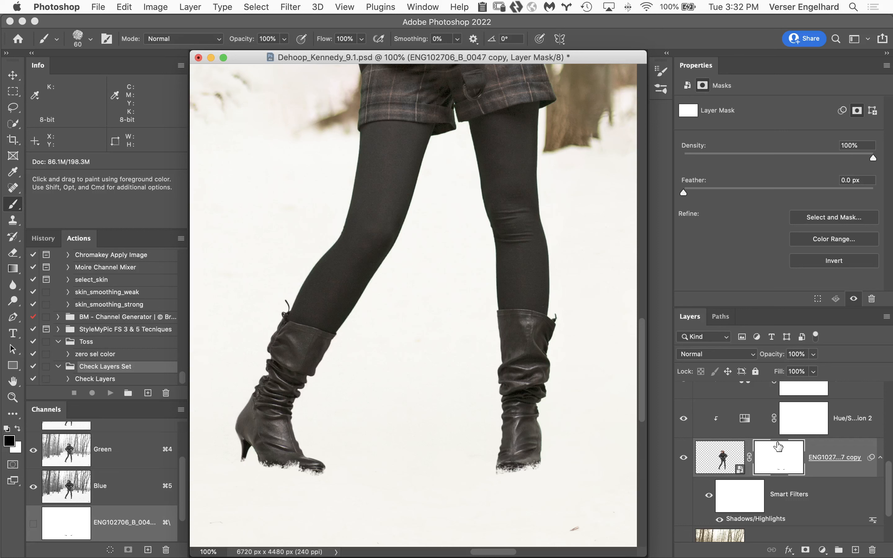
# Examine the softened mask edges on both boots, close up and in the wider view
pyautogui.keyDown('shift'); pyautogui.click(791, 457); pyautogui.keyUp('shift')
pyautogui.keyDown('shift'); pyautogui.click(786, 457); pyautogui.keyUp('shift')
pyautogui.press('z')
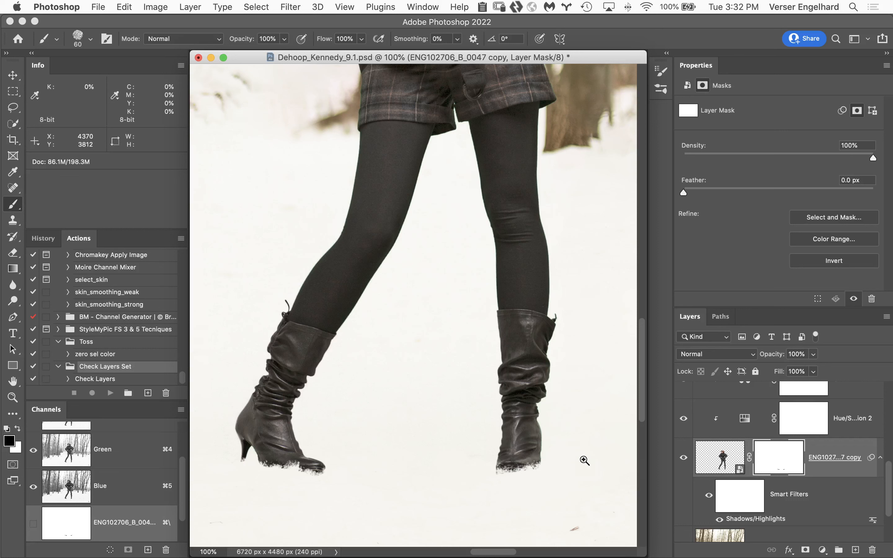
pyautogui.click(513, 462)
pyautogui.click(394, 436)
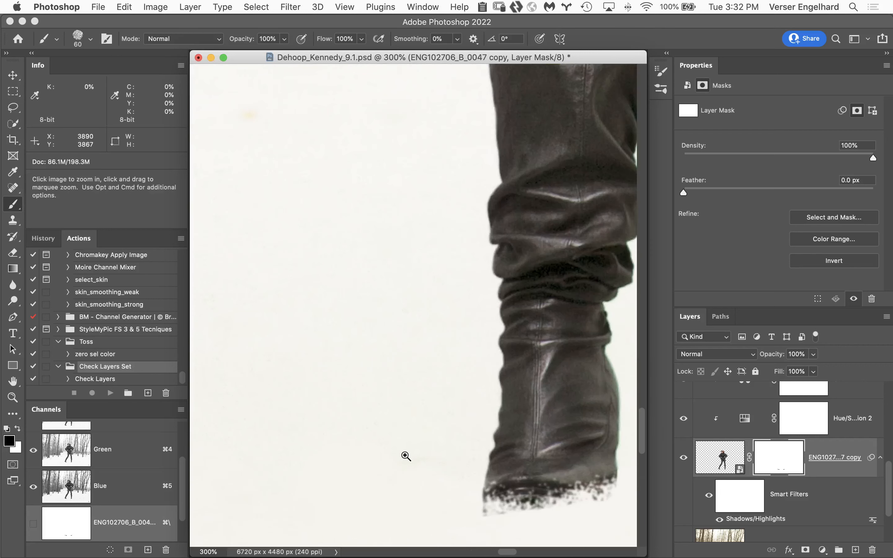
pyautogui.click(405, 456)
pyautogui.keyDown('alt'); pyautogui.click(404, 455); pyautogui.keyUp('alt')
pyautogui.keyDown('alt'); pyautogui.click(414, 473); pyautogui.keyUp('alt')
pyautogui.keyDown('alt'); pyautogui.click(403, 417); pyautogui.keyUp('alt')
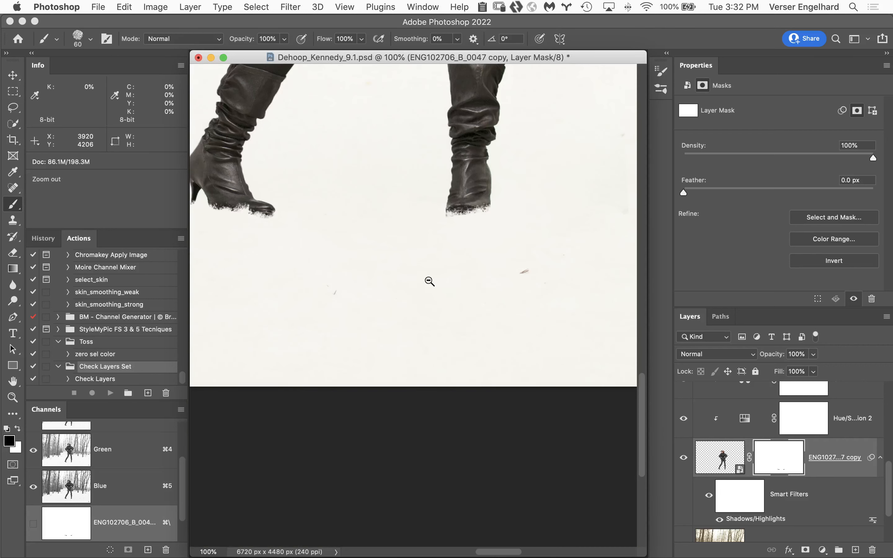
pyautogui.keyDown('alt'); pyautogui.click(446, 333); pyautogui.keyUp('alt')
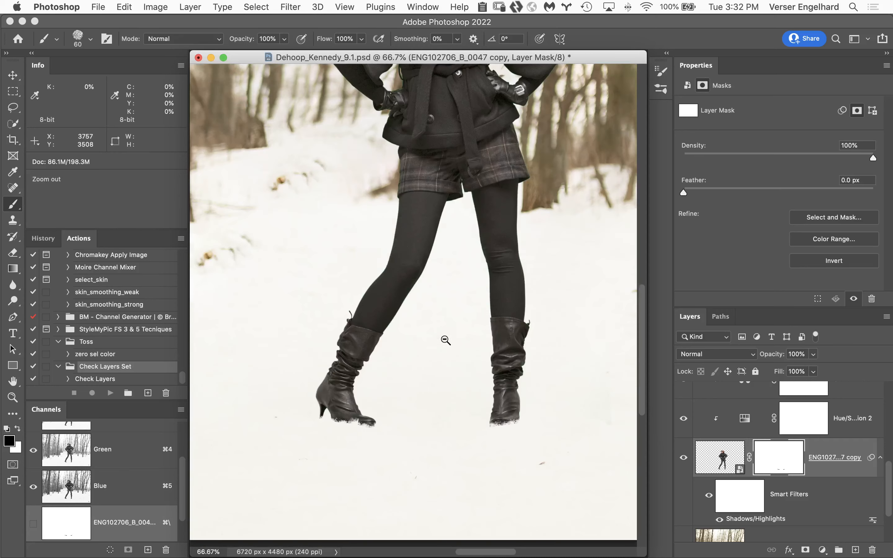
pyautogui.keyDown('alt'); pyautogui.click(446, 340); pyautogui.keyUp('alt')
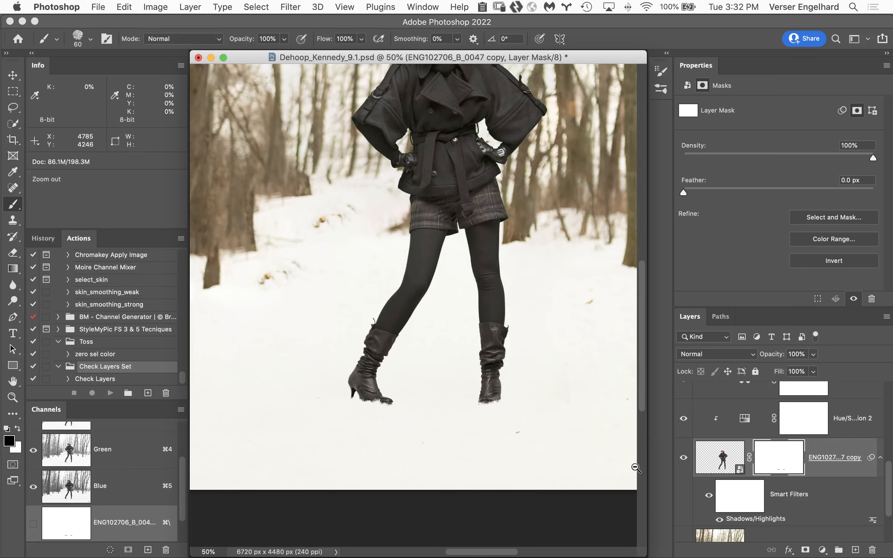
pyautogui.keyDown('shift'); pyautogui.click(780, 459); pyautogui.keyUp('shift')
pyautogui.keyDown('shift'); pyautogui.click(781, 459); pyautogui.keyUp('shift')
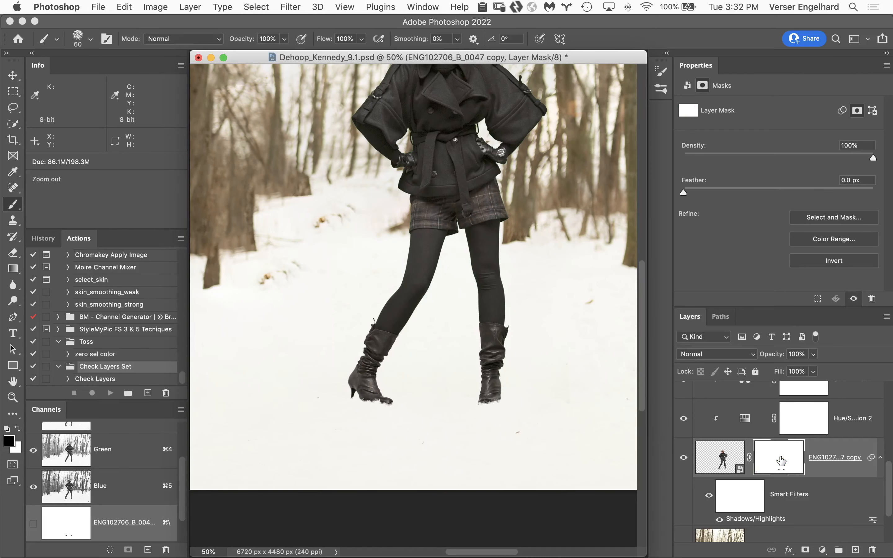
pyautogui.keyDown('shift'); pyautogui.click(782, 459); pyautogui.keyUp('shift')
pyautogui.keyDown('shift'); pyautogui.click(781, 461); pyautogui.keyUp('shift')
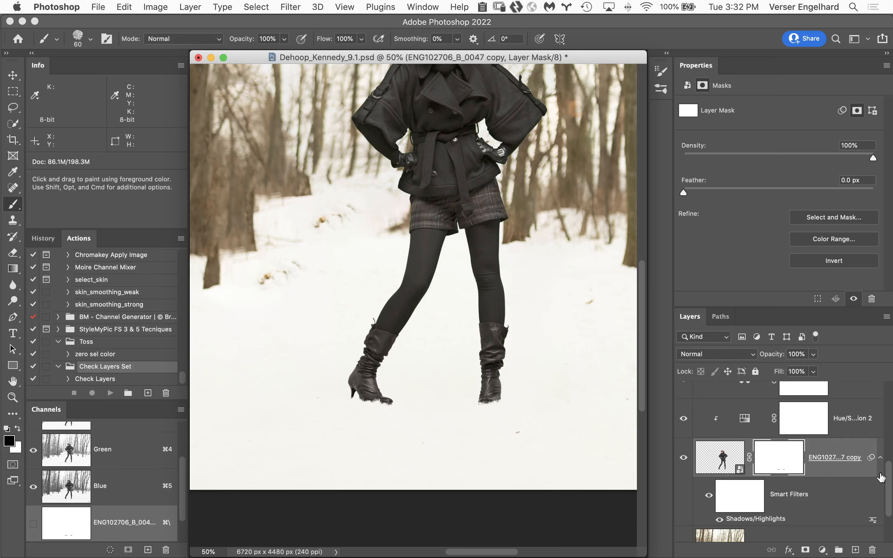
# Add a new empty layer directly above the untitled-25 copy layer, beneath the woman
pyautogui.moveTo(890, 474); pyautogui.dragTo(890, 495)
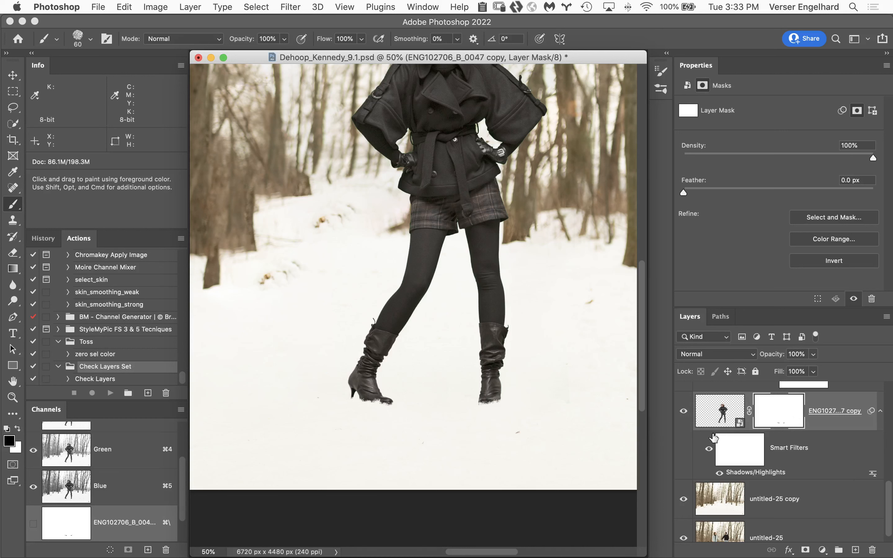
pyautogui.click(829, 494)
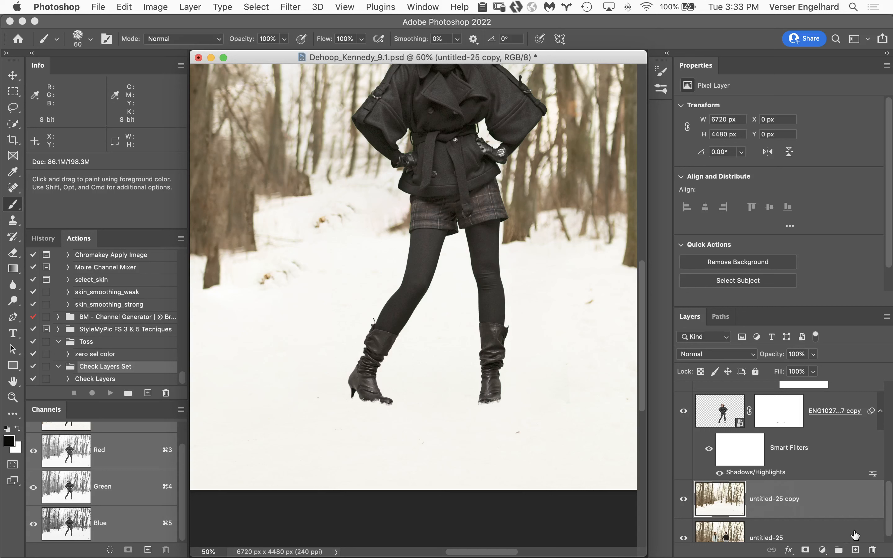
pyautogui.click(855, 550)
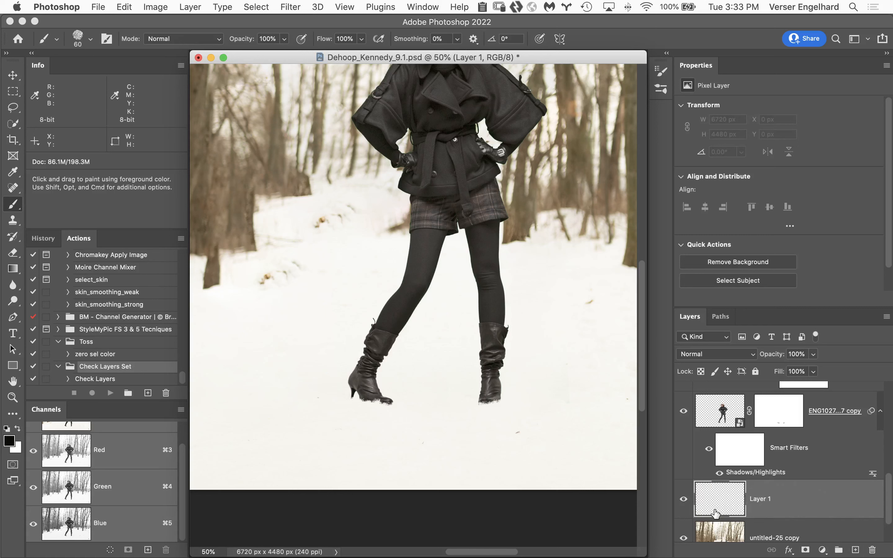
# Set the Gradient tool to the black-to-transparent preset from Basics with the radial gradient type
pyautogui.press('g')
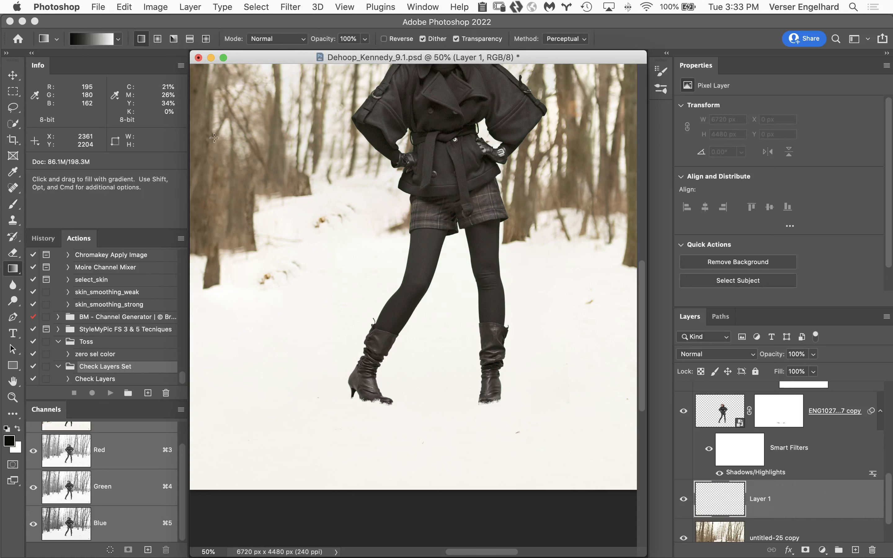
pyautogui.click(119, 40)
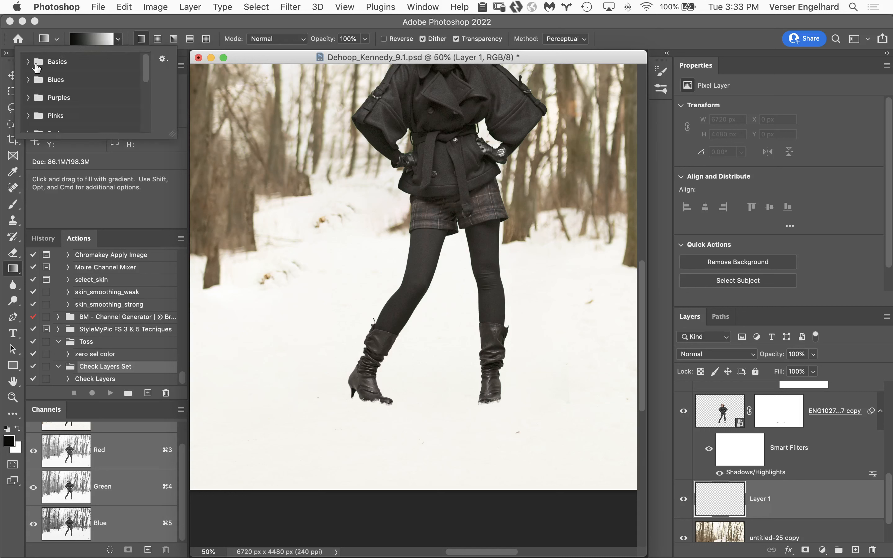
pyautogui.click(29, 62)
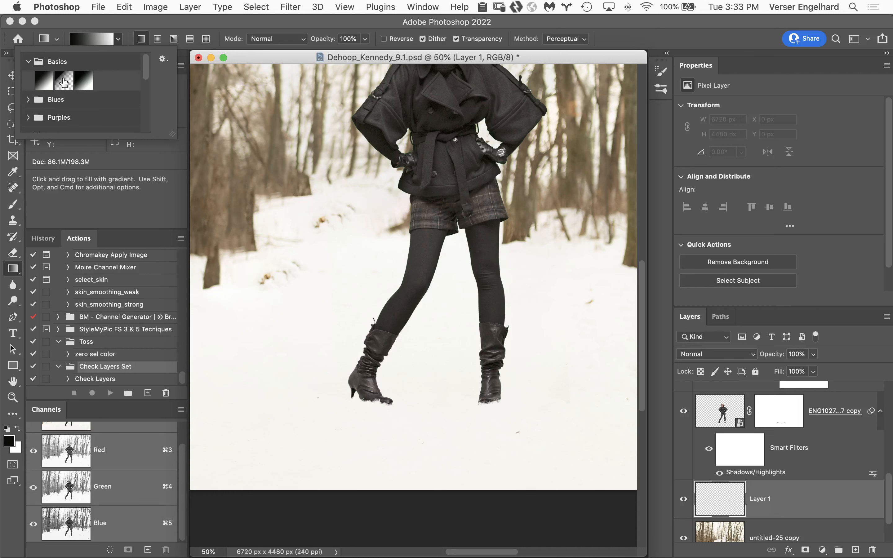
pyautogui.click(64, 83)
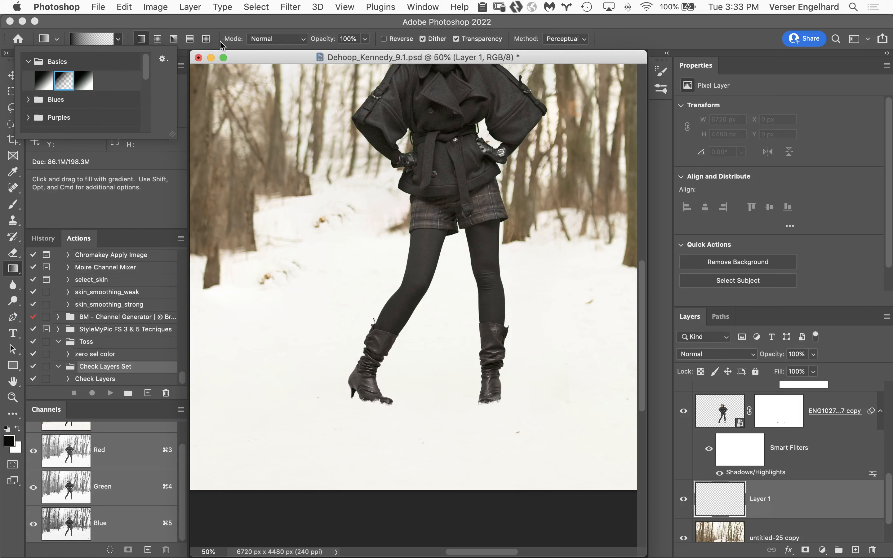
pyautogui.click(157, 39)
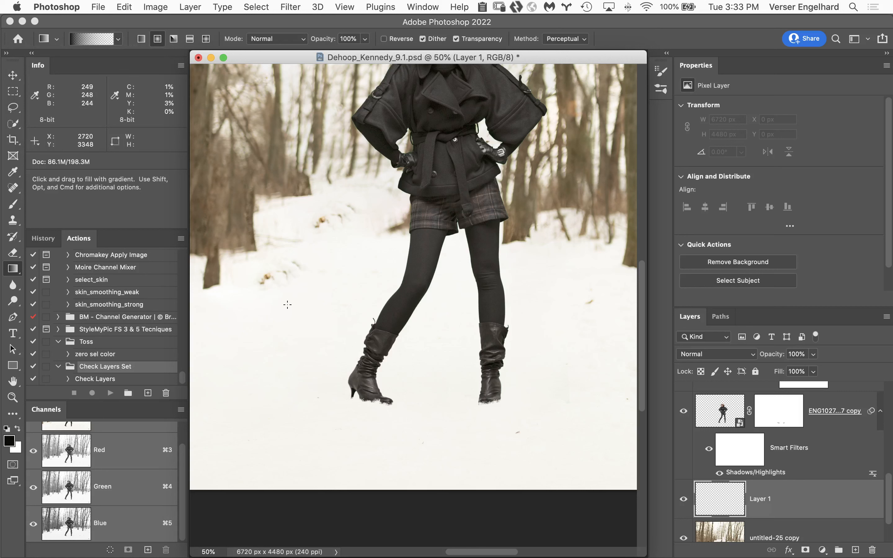
# Draw a black radial gradient about 2601 px across on Layer 1 beside the woman, undoing a smaller first attempt
pyautogui.moveTo(295, 295); pyautogui.dragTo(295, 392)
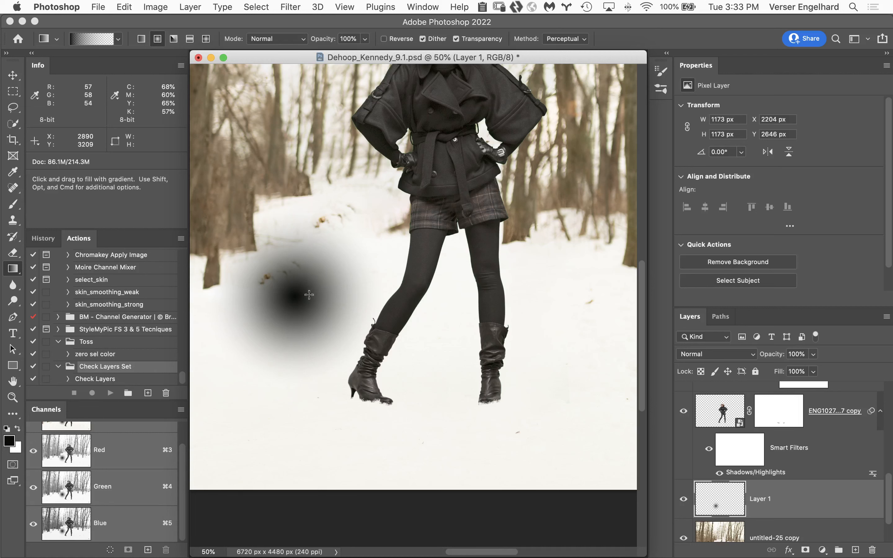
pyautogui.press('super+z')
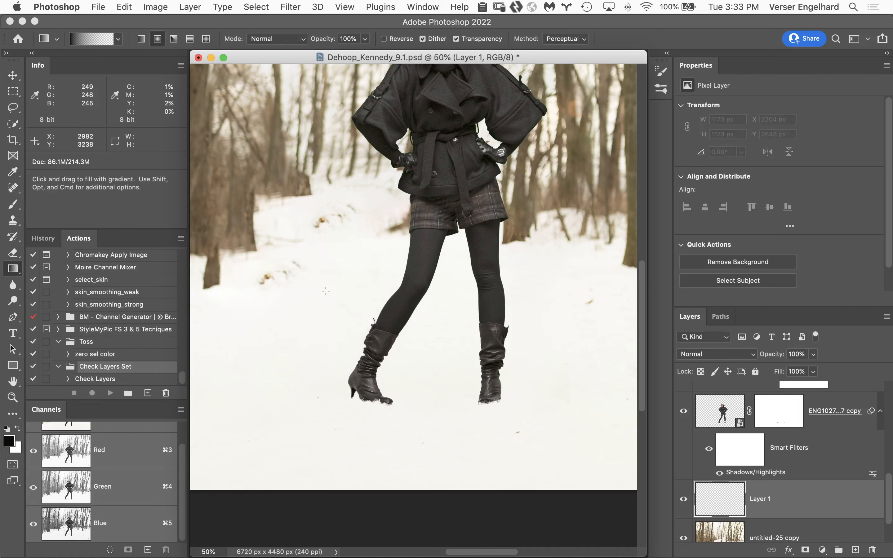
pyautogui.moveTo(313, 219)
pyautogui.mouseDown()
pyautogui.moveTo(318, 424)
pyautogui.moveTo(331, 401)
pyautogui.mouseUp()
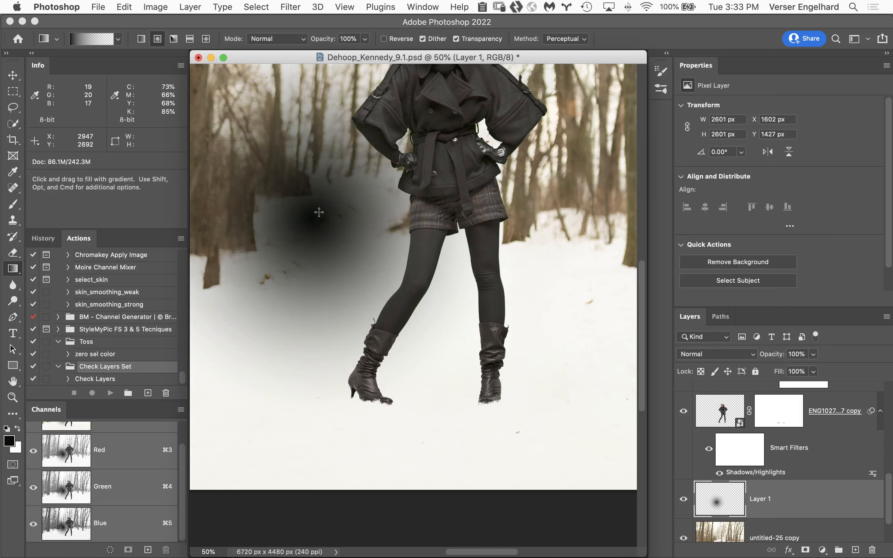
# Transform the radial gradient into a flat shadow beneath the boots, about 12% of its height and 152% of its width
pyautogui.press('super+t')
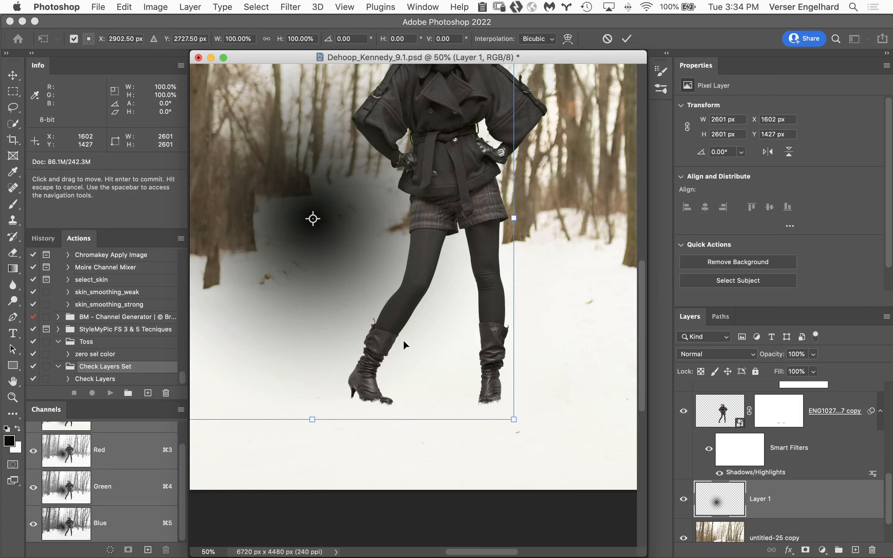
pyautogui.keyDown('alt'); pyautogui.click(357, 349); pyautogui.keyUp('alt')
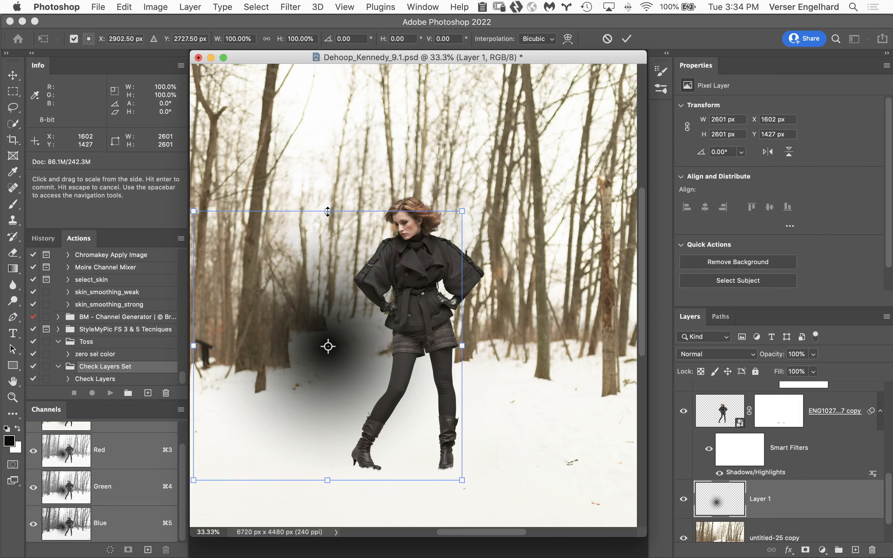
pyautogui.moveTo(327, 211); pyautogui.dragTo(338, 333)
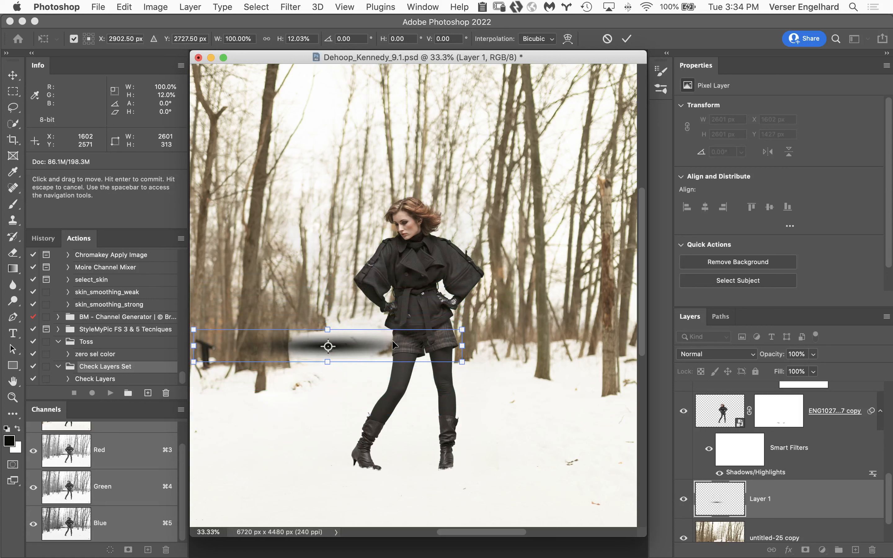
pyautogui.moveTo(390, 347); pyautogui.dragTo(471, 463)
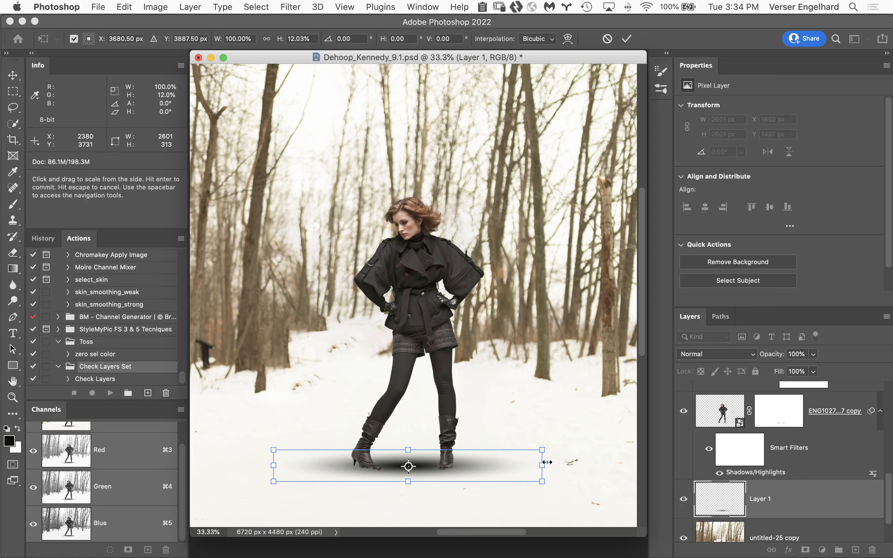
pyautogui.moveTo(541, 466); pyautogui.dragTo(613, 469)
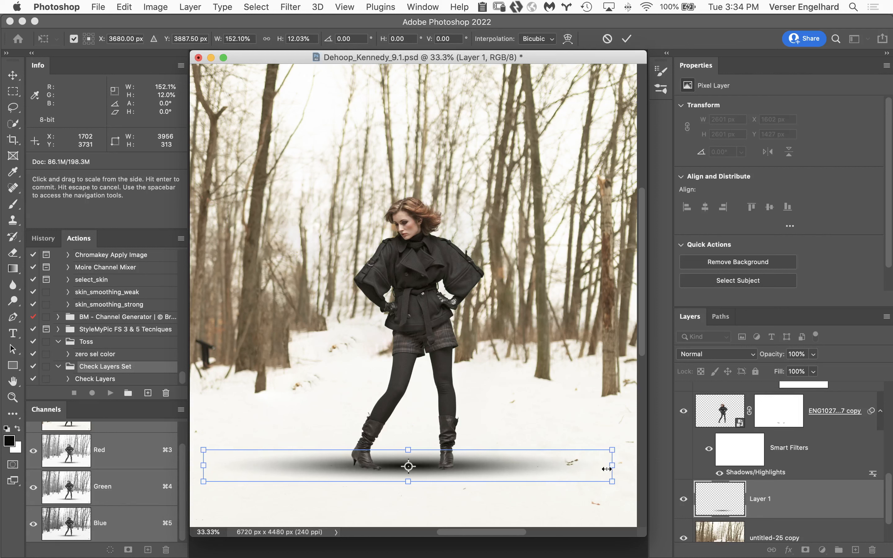
# Nudge the flattened shadow about 12 px lower under the boots
pyautogui.keyDown('super'); pyautogui.click(453, 493); pyautogui.keyUp('super')
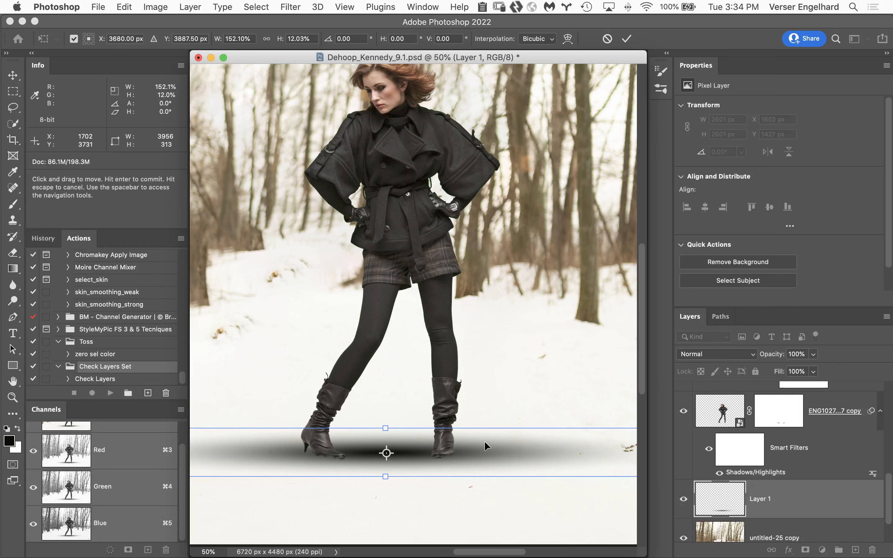
pyautogui.press('Down')
pyautogui.press('Down')
pyautogui.press('Down')
pyautogui.press('Down')
pyautogui.press('Down')
pyautogui.press('Down')
pyautogui.press('Down')
pyautogui.press('Down')
pyautogui.press('Down')
pyautogui.press('Down')
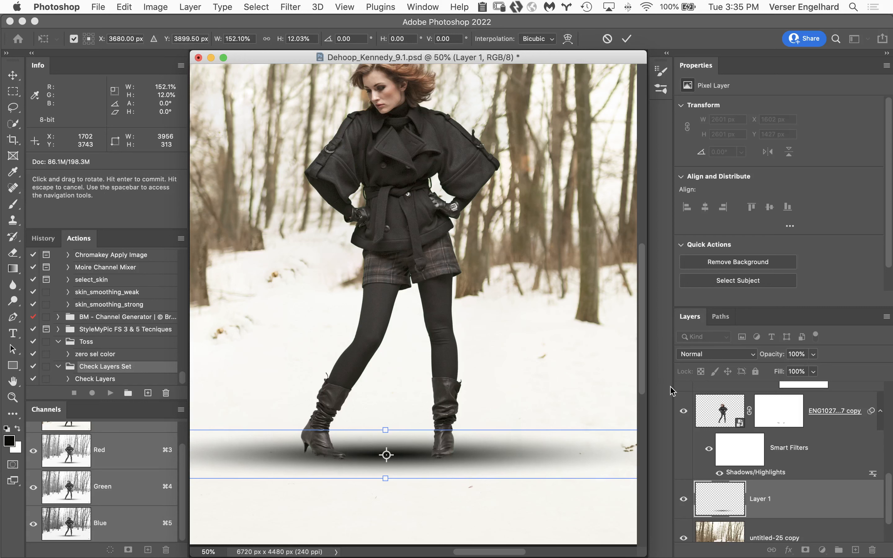
# Apply the shadow transform and erase the shadow's ends outside both boots on Layer 1 with a 200 px Eraser
pyautogui.press('Return')
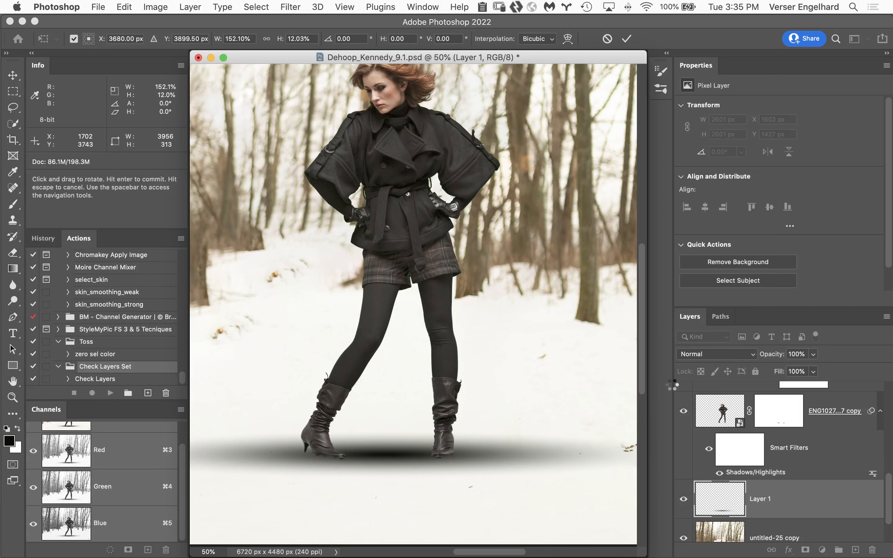
pyautogui.press('g')
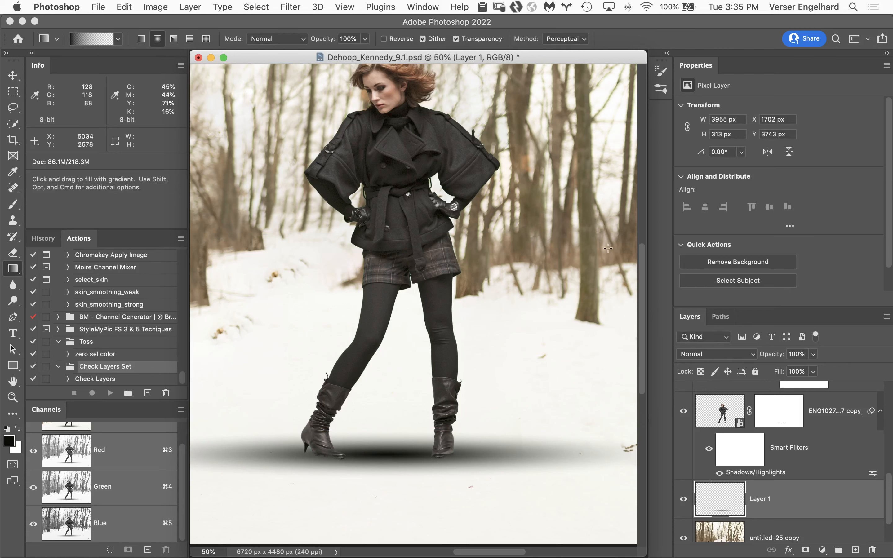
pyautogui.press('e')
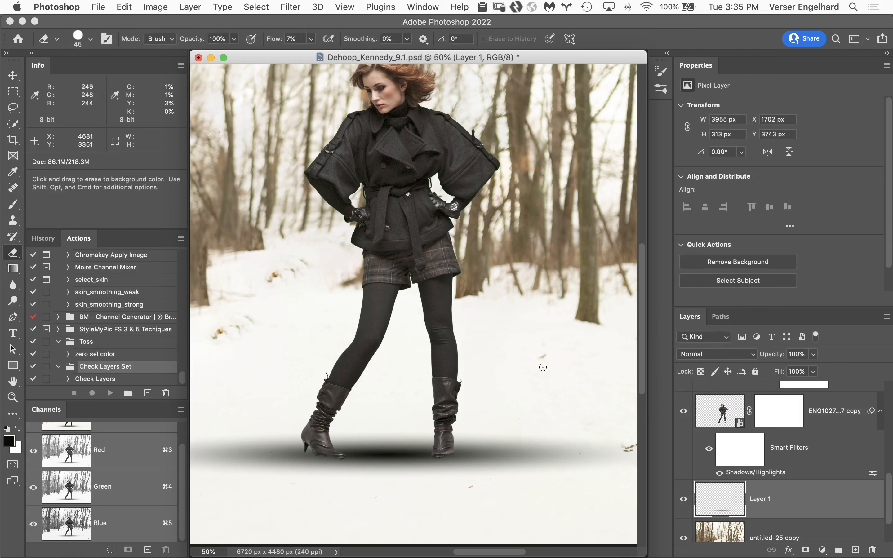
pyautogui.press(']')
pyautogui.press(']')
pyautogui.press(']')
pyautogui.press(']')
pyautogui.press(']')
pyautogui.press(']')
pyautogui.press(']')
pyautogui.press(']')
pyautogui.press(']')
pyautogui.press(']')
pyautogui.moveTo(478, 473)
pyautogui.mouseDown()
pyautogui.moveTo(471, 440)
pyautogui.moveTo(464, 466)
pyautogui.moveTo(485, 443)
pyautogui.moveTo(512, 437)
pyautogui.moveTo(481, 472)
pyautogui.moveTo(525, 443)
pyautogui.moveTo(522, 430)
pyautogui.moveTo(496, 481)
pyautogui.moveTo(565, 448)
pyautogui.moveTo(551, 454)
pyautogui.moveTo(601, 452)
pyautogui.moveTo(559, 444)
pyautogui.moveTo(469, 466)
pyautogui.mouseUp()
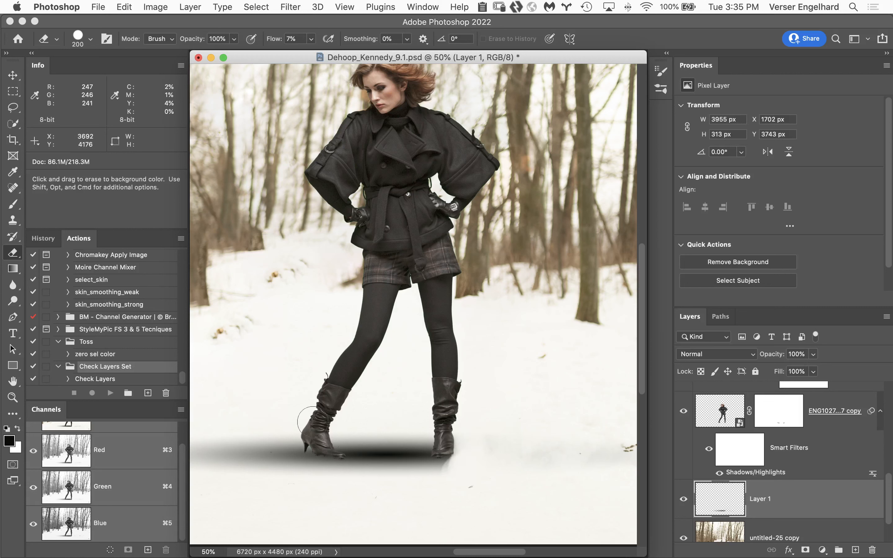
pyautogui.moveTo(280, 428)
pyautogui.mouseDown()
pyautogui.moveTo(288, 474)
pyautogui.moveTo(289, 444)
pyautogui.moveTo(283, 474)
pyautogui.moveTo(255, 415)
pyautogui.moveTo(250, 469)
pyautogui.moveTo(241, 478)
pyautogui.moveTo(224, 442)
pyautogui.moveTo(212, 482)
pyautogui.moveTo(200, 430)
pyautogui.moveTo(250, 487)
pyautogui.moveTo(243, 434)
pyautogui.moveTo(285, 489)
pyautogui.moveTo(274, 455)
pyautogui.moveTo(303, 485)
pyautogui.mouseUp()
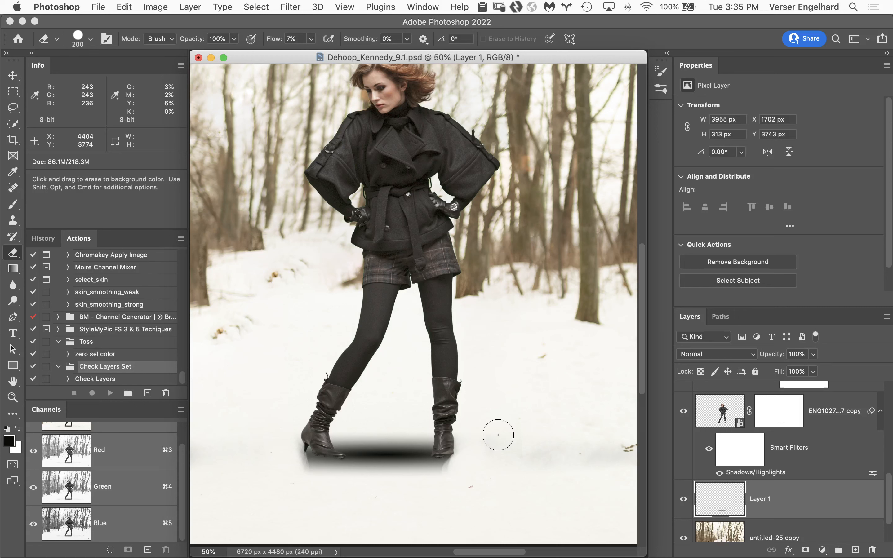
# Scale the trimmed shadow on Layer 1 vertically about its centre to about 66% of its height
pyautogui.press('super+t')
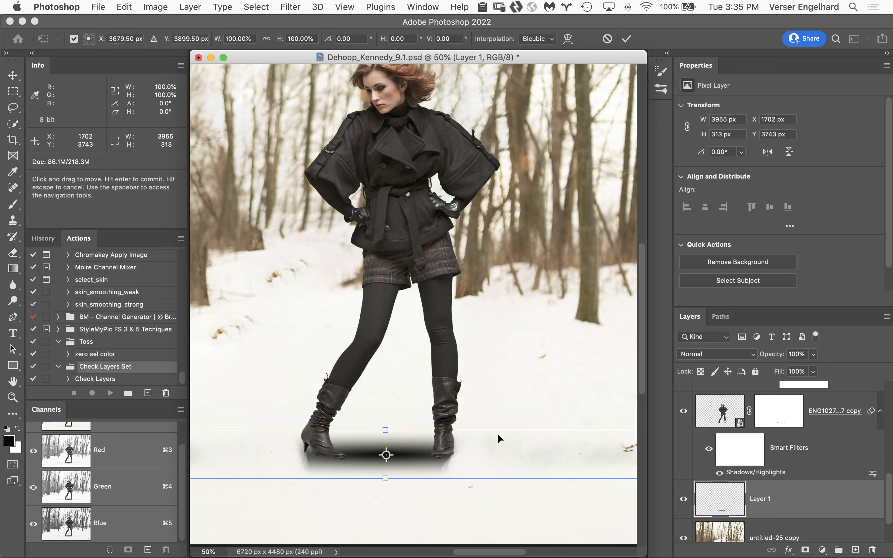
pyautogui.press('alt')
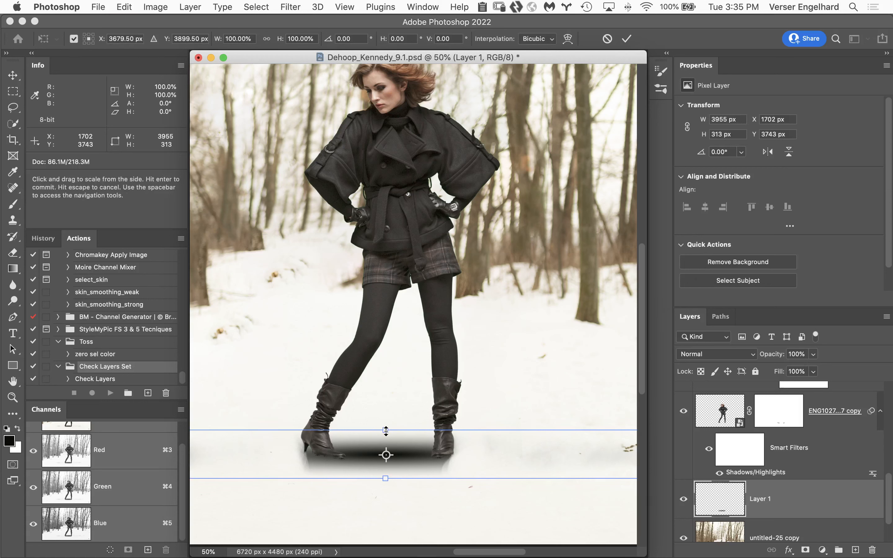
pyautogui.moveTo(385, 430); pyautogui.dragTo(386, 439)
pyautogui.press('Return')
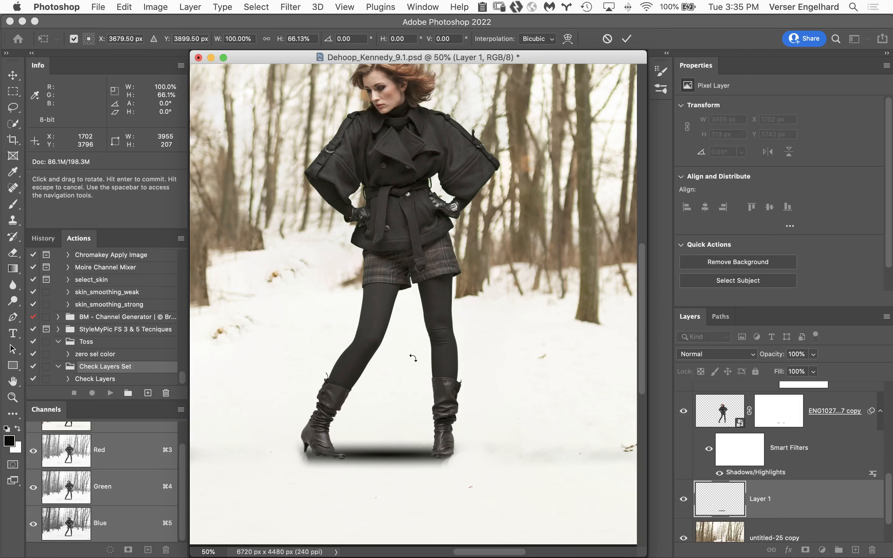
pyautogui.press('e')
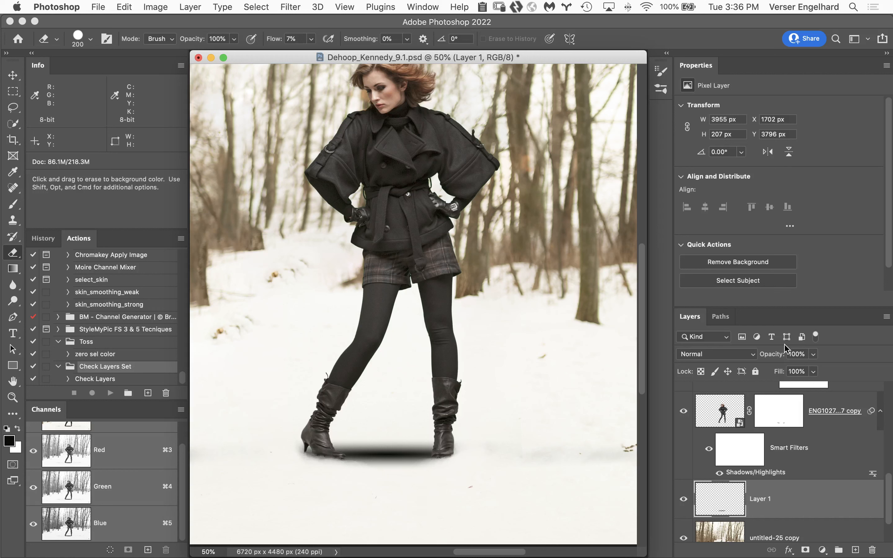
# Lower Layer 1's opacity first to 12% and finally to 7%, comparing the image with and without the shadow
pyautogui.moveTo(775, 356); pyautogui.dragTo(749, 358)
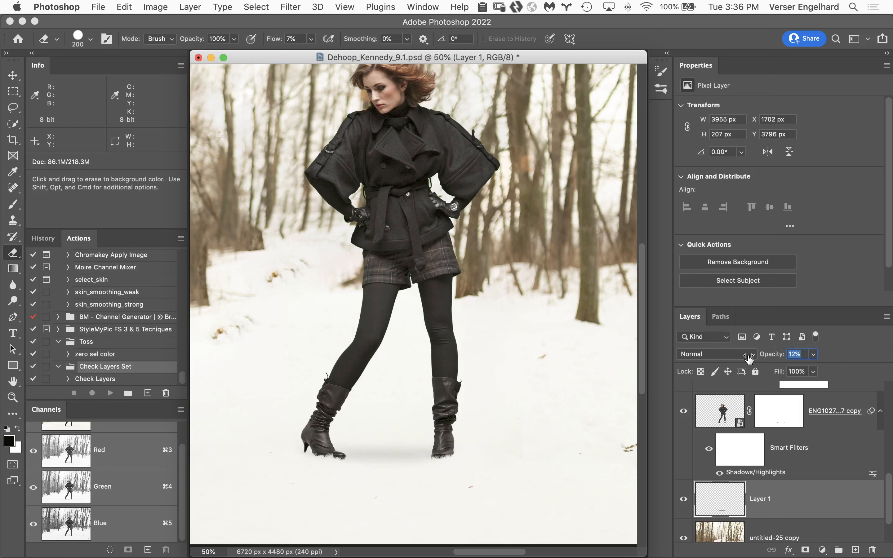
pyautogui.click(684, 500)
pyautogui.click(684, 500)
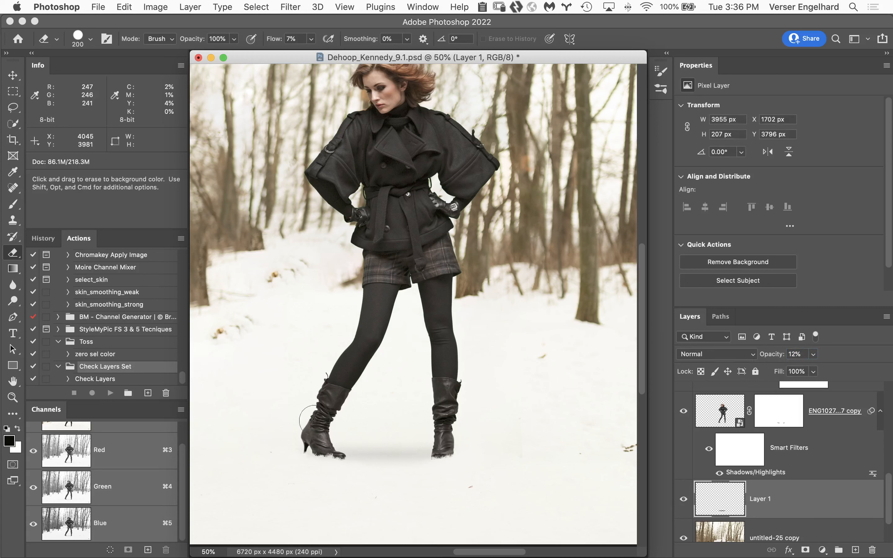
pyautogui.click(12, 381)
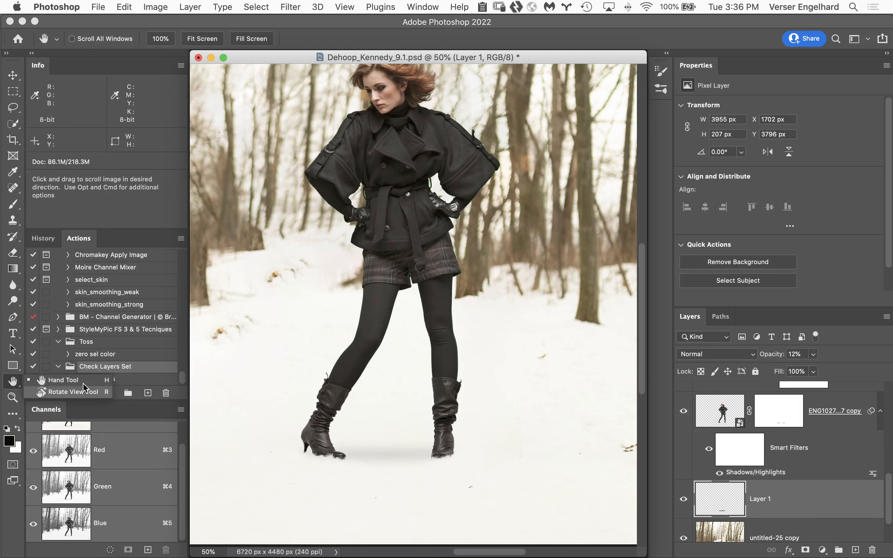
pyautogui.doubleClick(12, 381)
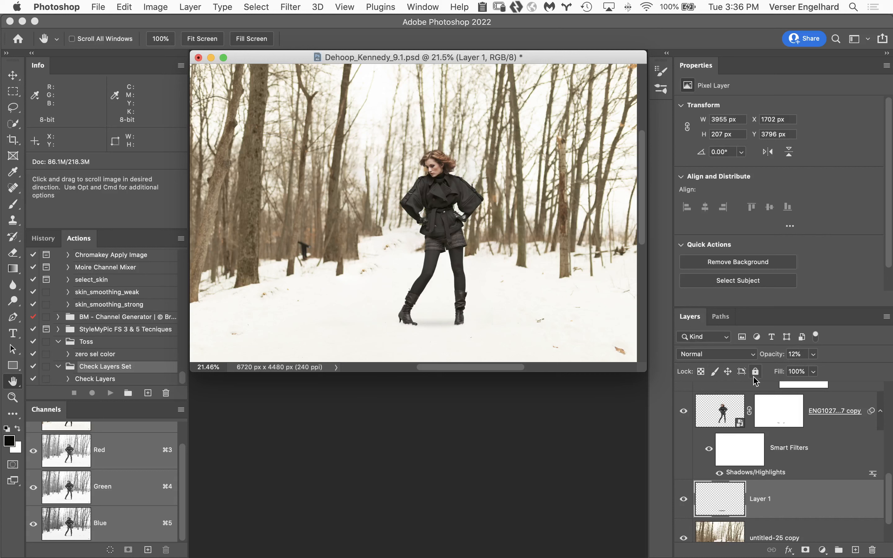
pyautogui.moveTo(776, 355); pyautogui.dragTo(774, 356)
pyautogui.click(683, 501)
pyautogui.click(683, 500)
# Close the snowy forest composite without saving and open the 9.1 PSD of the woman on the road from Adobe Bridge
pyautogui.click(199, 57)
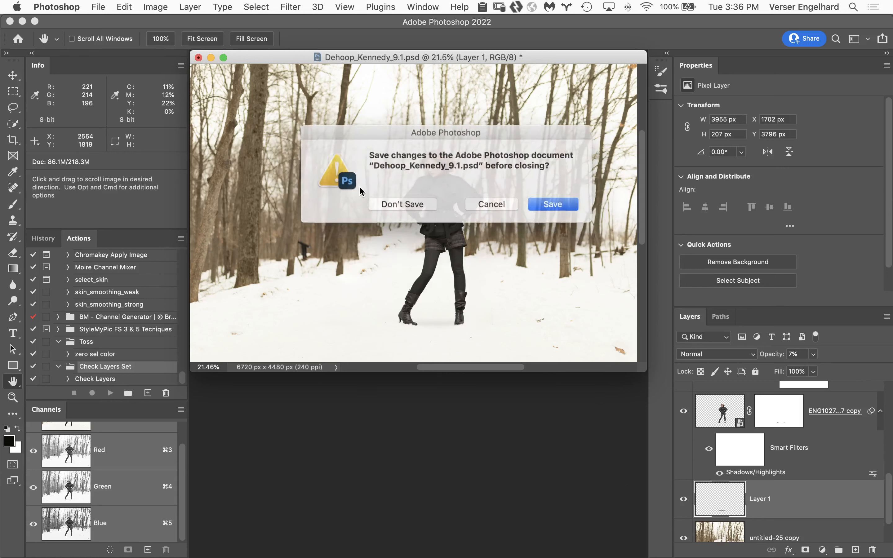
pyautogui.click(409, 203)
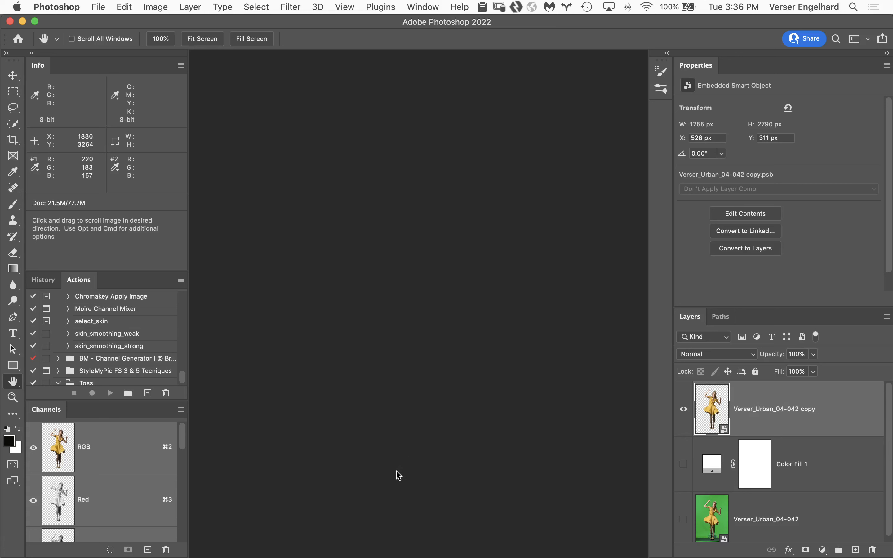
pyautogui.moveTo(341, 550)
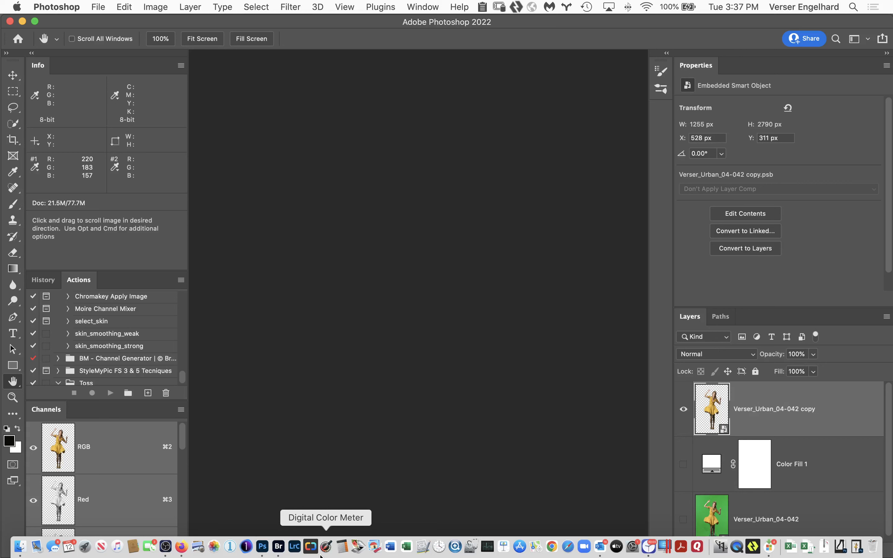
pyautogui.click(278, 546)
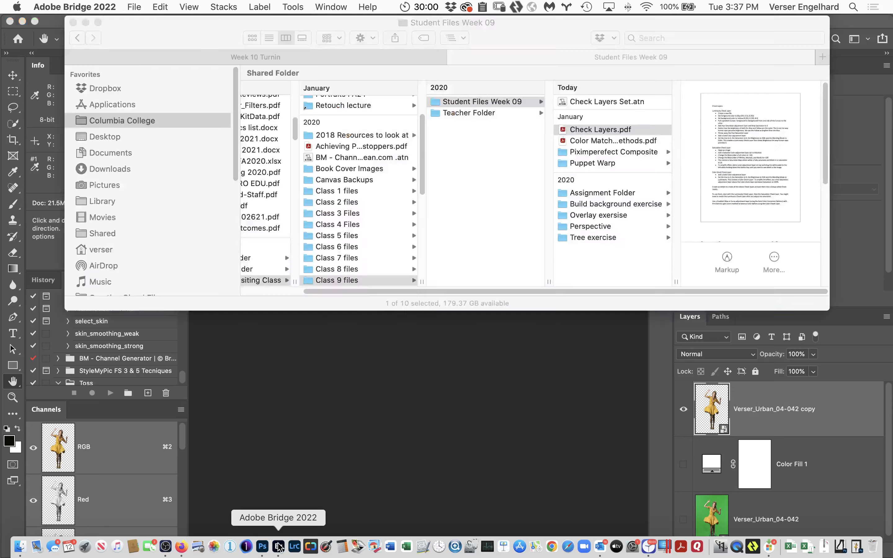
pyautogui.click(321, 438)
pyautogui.doubleClick(321, 435)
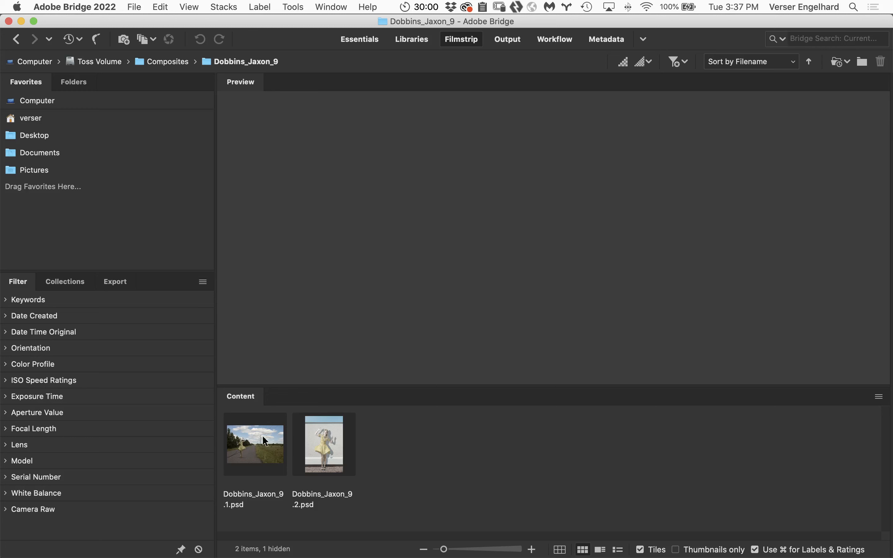
pyautogui.doubleClick(257, 439)
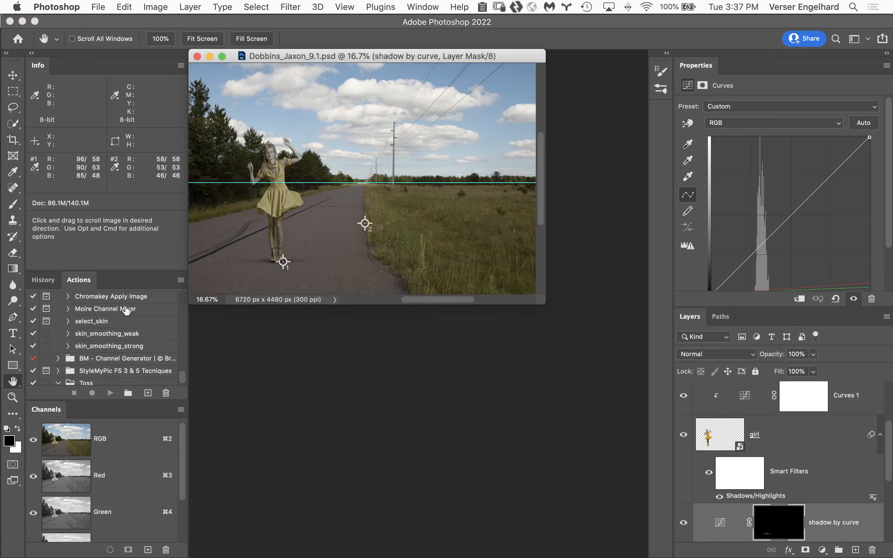
# Hide the guide and colour sampler markers in the road composite and delete the Check Layers group
pyautogui.doubleClick(13, 381)
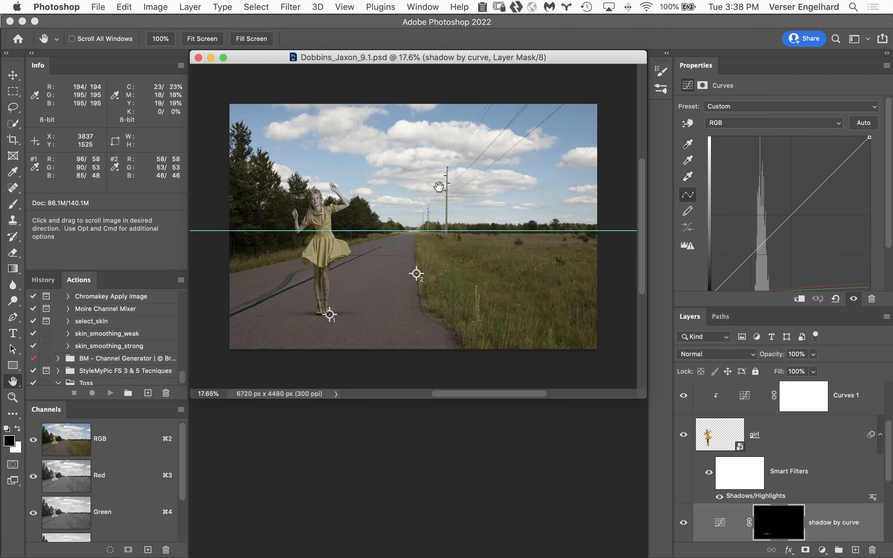
pyautogui.press('super+h')
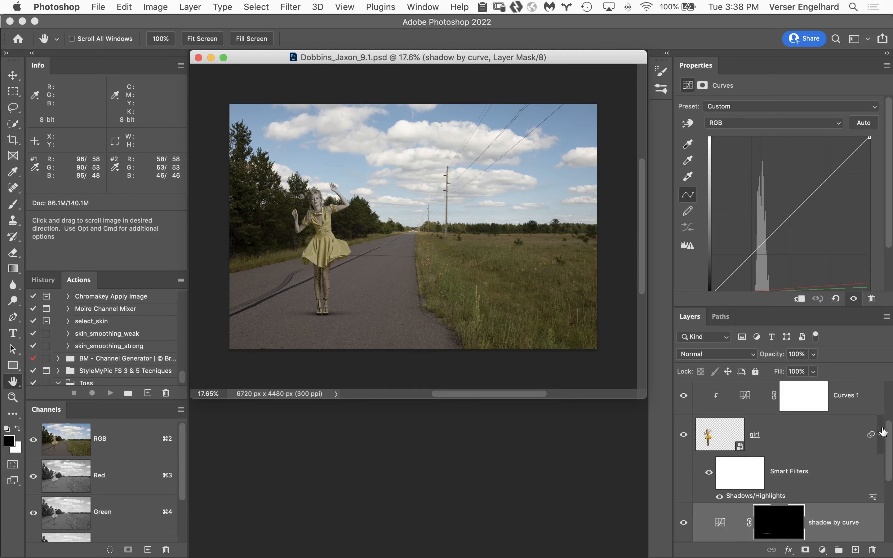
pyautogui.moveTo(889, 430); pyautogui.dragTo(888, 387)
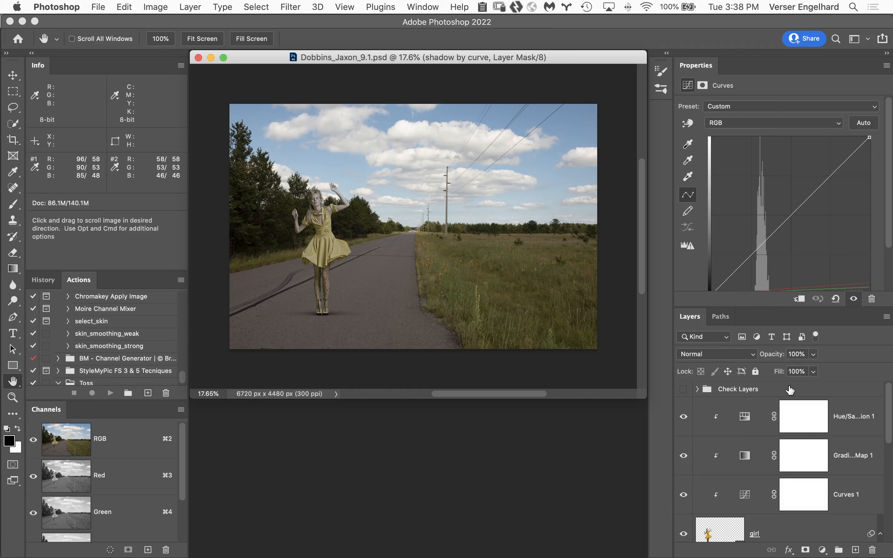
pyautogui.scroll(-3, 747, 415)
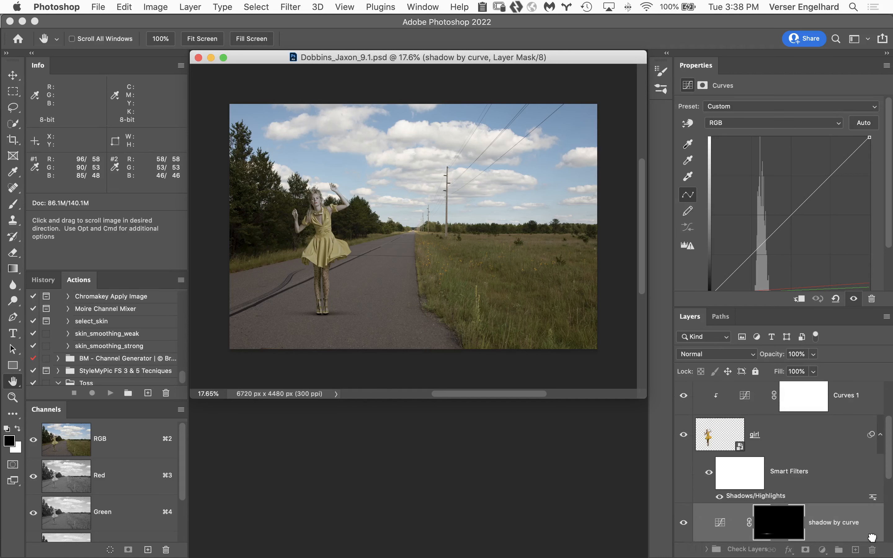
# Delete the Hue/Saturation 1, Gradient Map 1 and Curves 1 adjustment layers clipped to the girl layer
pyautogui.moveTo(889, 441); pyautogui.dragTo(891, 399)
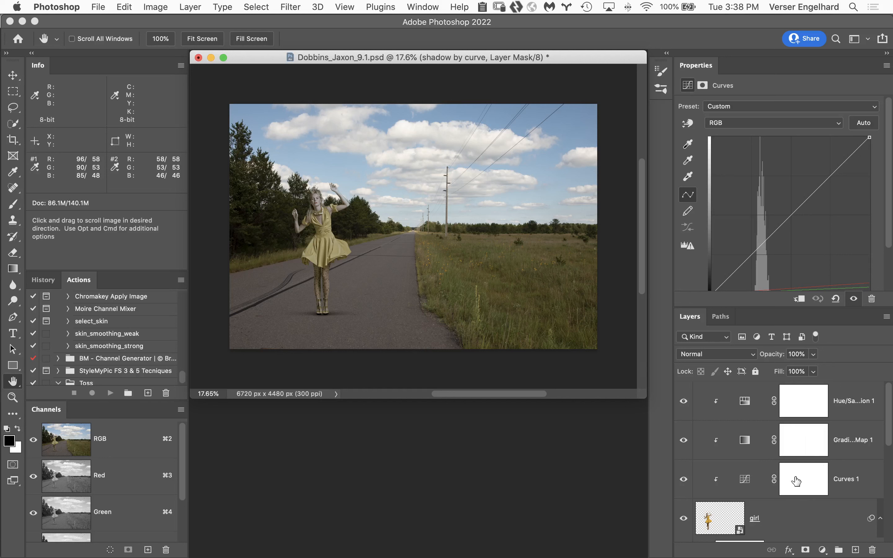
pyautogui.click(863, 470)
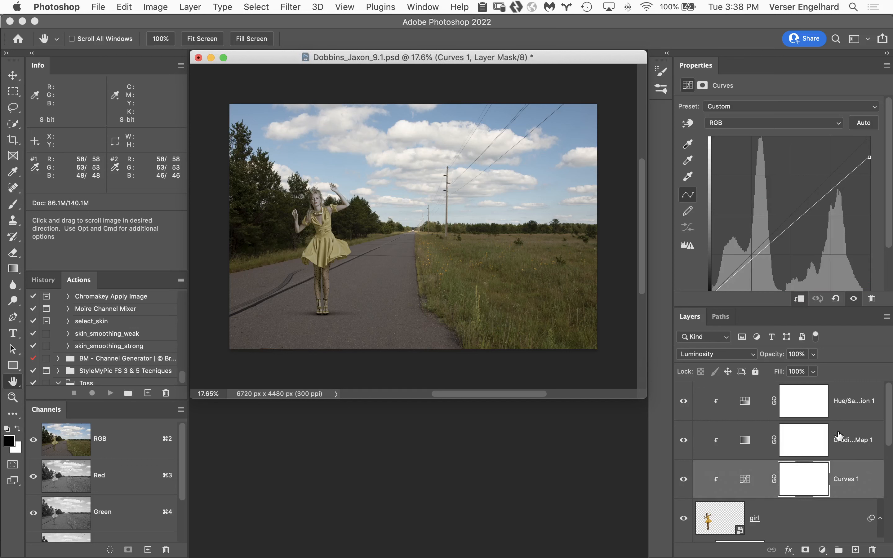
pyautogui.keyDown('shift'); pyautogui.click(858, 394); pyautogui.keyUp('shift')
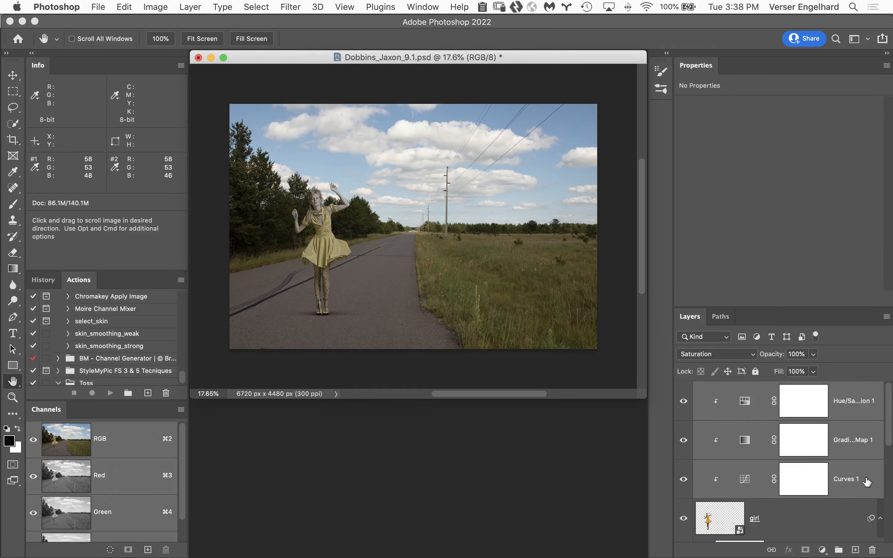
pyautogui.moveTo(870, 480); pyautogui.dragTo(873, 549)
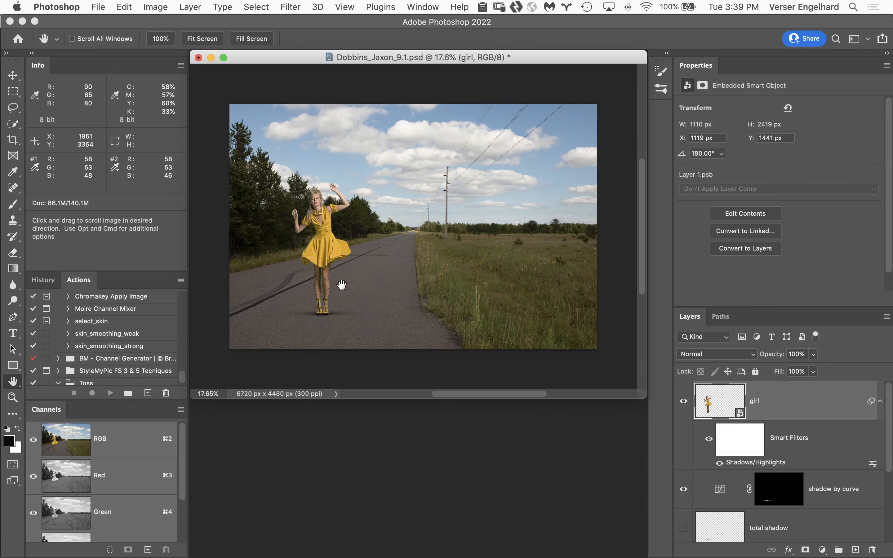
# Hide the girl layer so only the road background and the shadow by curve remain
pyautogui.keyDown('super'); pyautogui.click(345, 310); pyautogui.keyUp('super')
pyautogui.keyDown('super'); pyautogui.click(402, 347); pyautogui.keyUp('super')
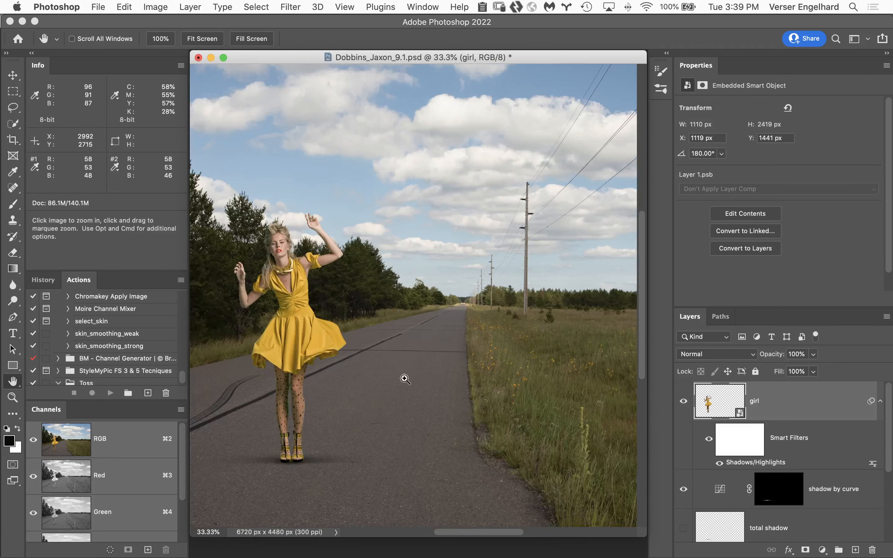
pyautogui.click(683, 401)
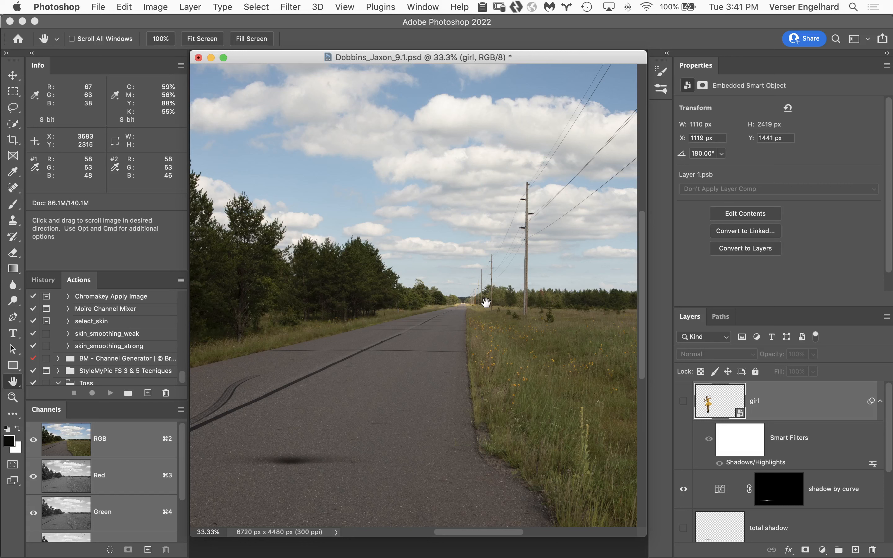
# Examine the far end of the road and its converging edges near the horizon at high magnification
pyautogui.press('super')
pyautogui.keyDown('super'); pyautogui.click(473, 309); pyautogui.keyUp('super')
pyautogui.keyDown('super'); pyautogui.click(456, 310); pyautogui.keyUp('super')
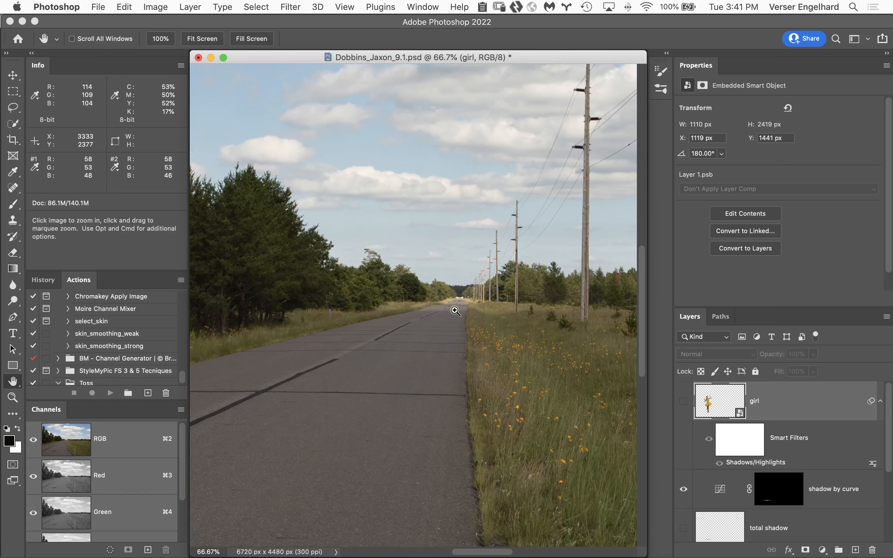
pyautogui.keyDown('super'); pyautogui.click(455, 310); pyautogui.keyUp('super')
pyautogui.keyDown('super'); pyautogui.click(456, 310); pyautogui.keyUp('super')
pyautogui.keyDown('super'); pyautogui.click(455, 310); pyautogui.keyUp('super')
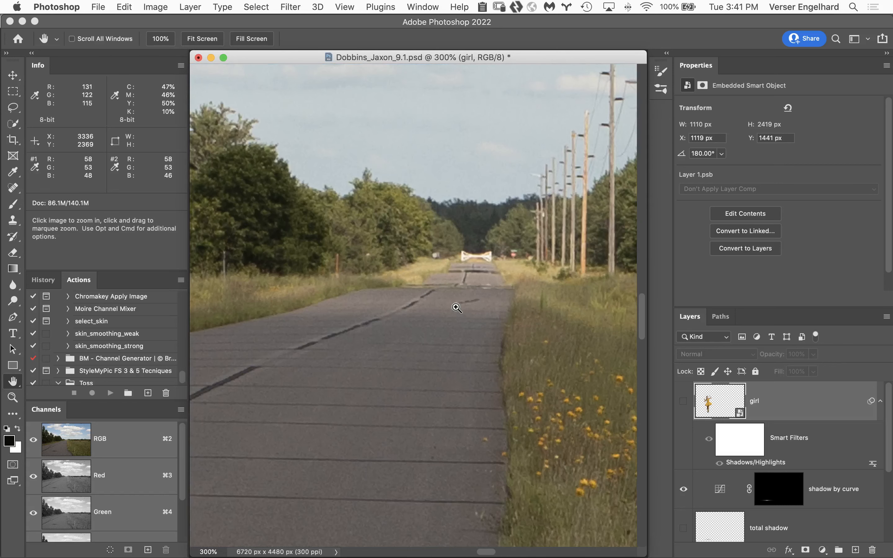
pyautogui.keyDown('super'); pyautogui.click(457, 307); pyautogui.keyUp('super')
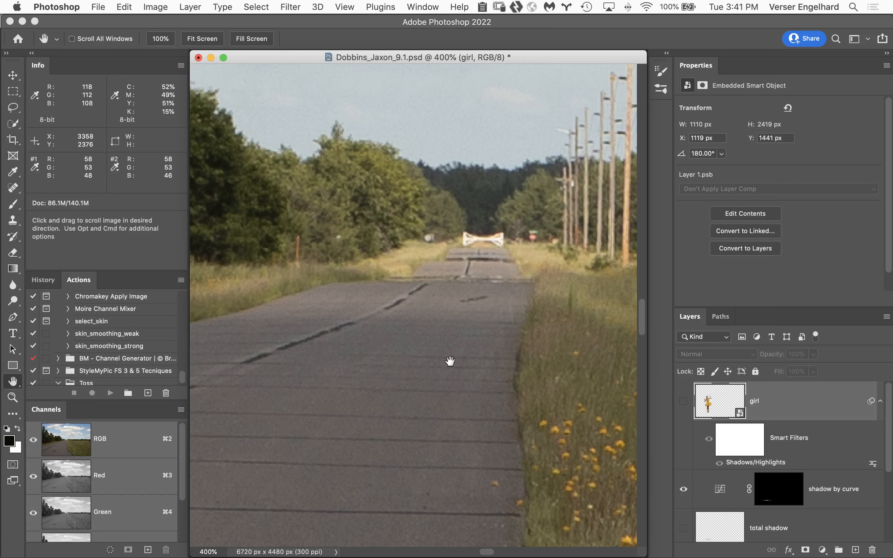
pyautogui.keyDown('alt'); pyautogui.keyDown('super'); pyautogui.click(382, 463); pyautogui.keyUp('super'); pyautogui.keyUp('alt')
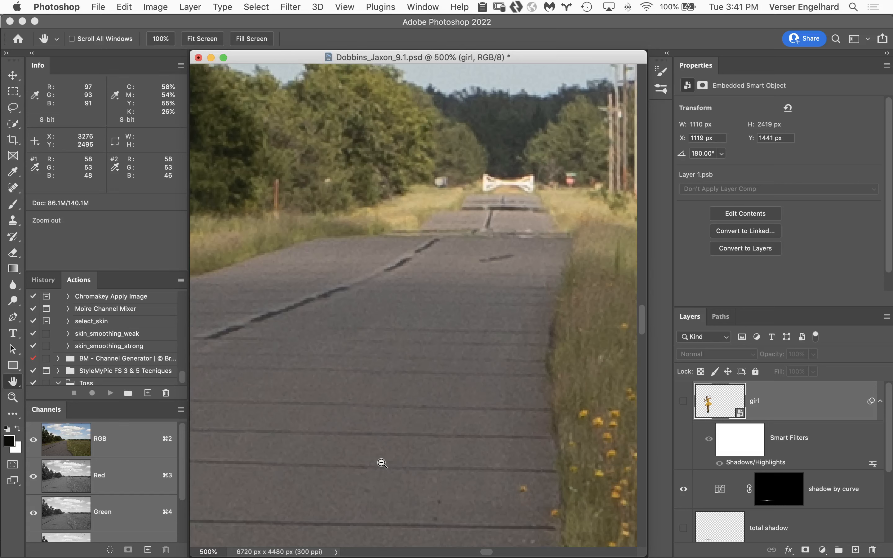
pyautogui.keyDown('alt'); pyautogui.keyDown('super'); pyautogui.click(382, 463); pyautogui.keyUp('super'); pyautogui.keyUp('alt')
pyautogui.moveTo(355, 487); pyautogui.dragTo(476, 377)
pyautogui.keyDown('alt'); pyautogui.click(476, 378); pyautogui.keyUp('alt')
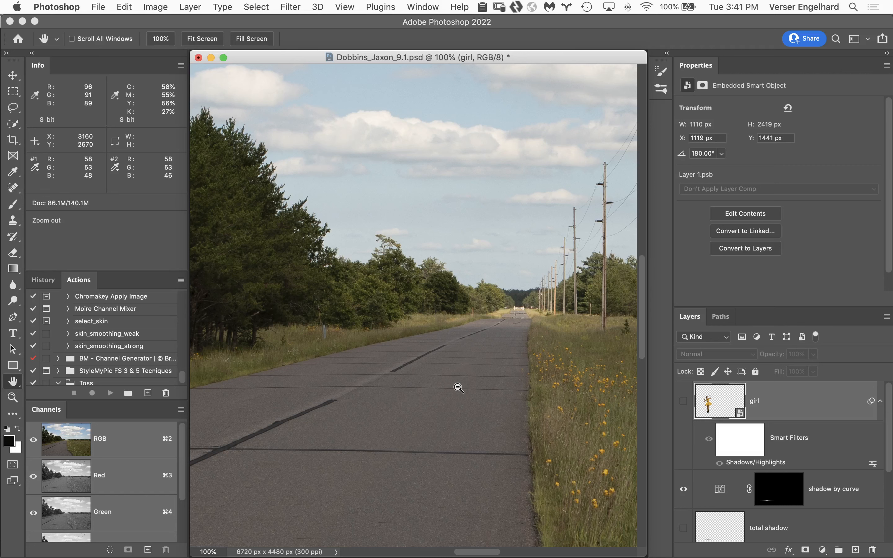
pyautogui.click(516, 304)
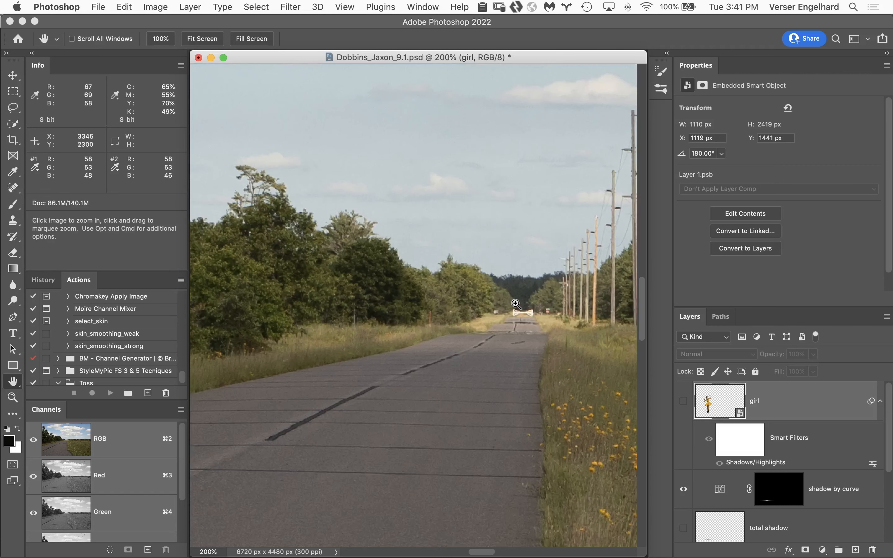
# Examine the far end of the road and the receding utility poles near the horizon at high magnification
pyautogui.click(528, 309)
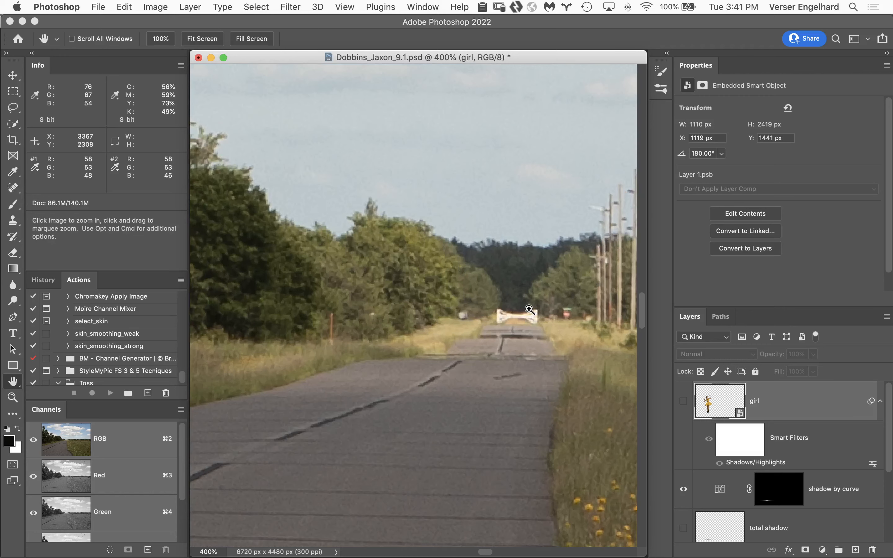
pyautogui.click(529, 310)
pyautogui.click(529, 310)
pyautogui.moveTo(542, 312); pyautogui.dragTo(493, 309)
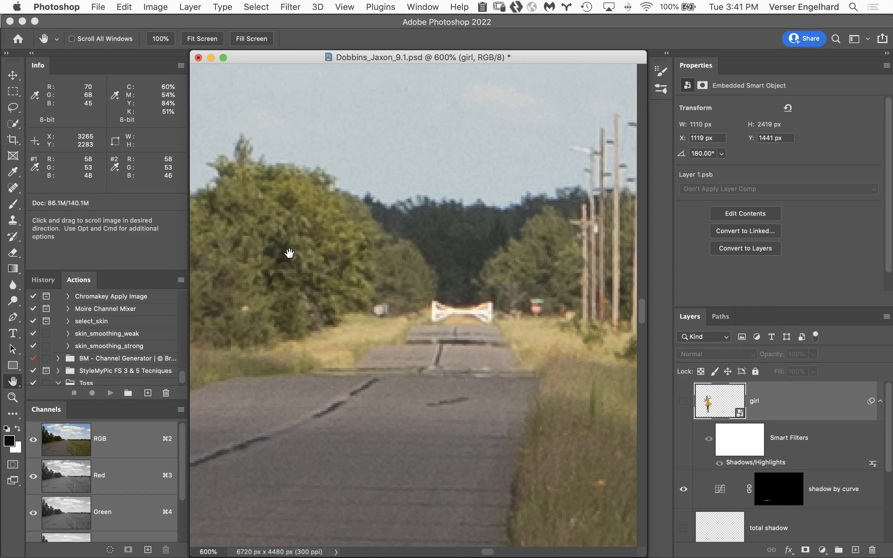
pyautogui.hscroll(10, 290, 253)
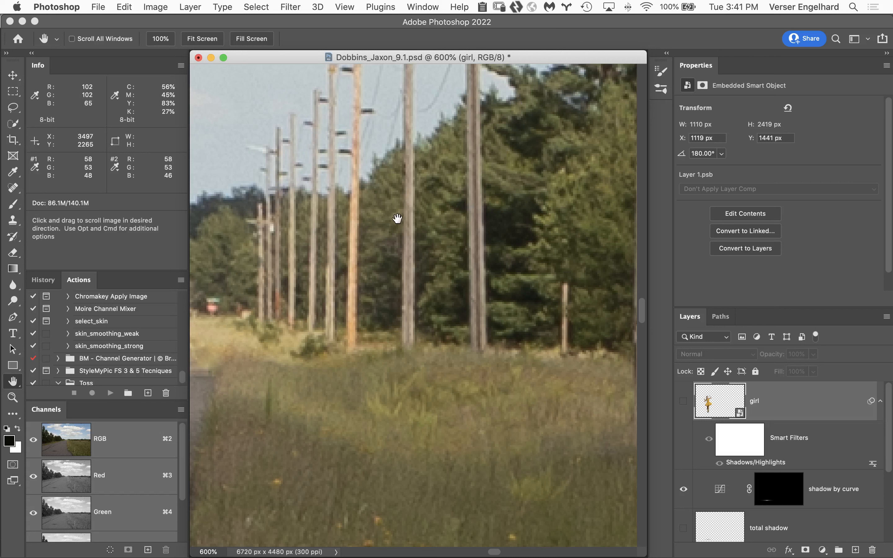
pyautogui.press('alt')
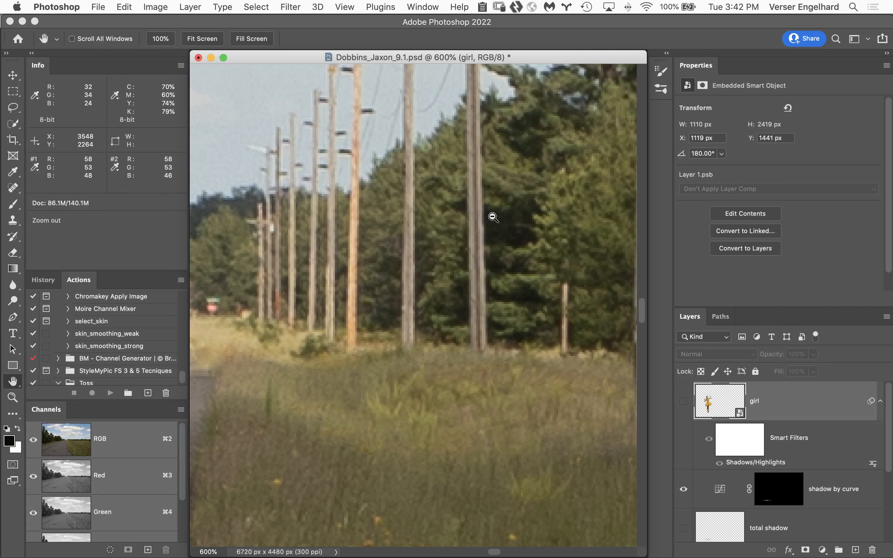
pyautogui.keyDown('alt'); pyautogui.click(493, 217); pyautogui.keyUp('alt')
pyautogui.keyDown('alt'); pyautogui.click(493, 217); pyautogui.keyUp('alt')
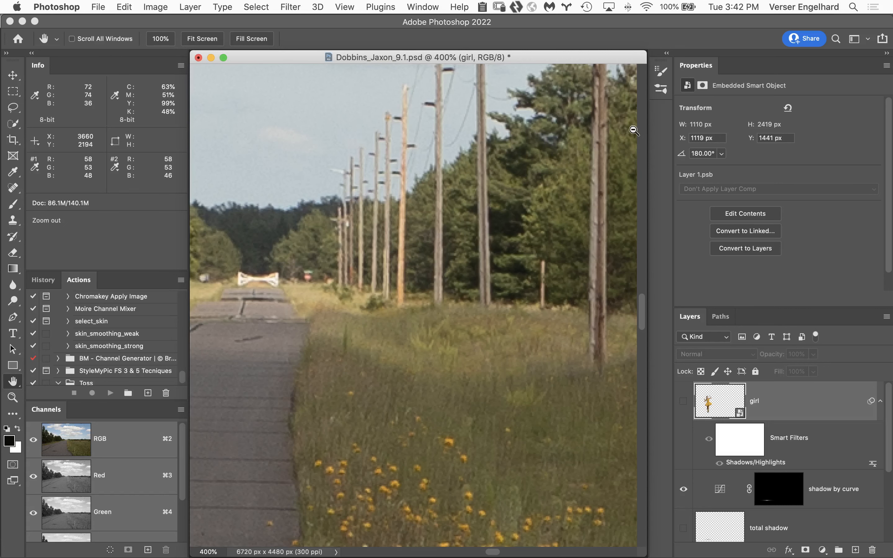
pyautogui.keyDown('alt'); pyautogui.click(556, 187); pyautogui.keyUp('alt')
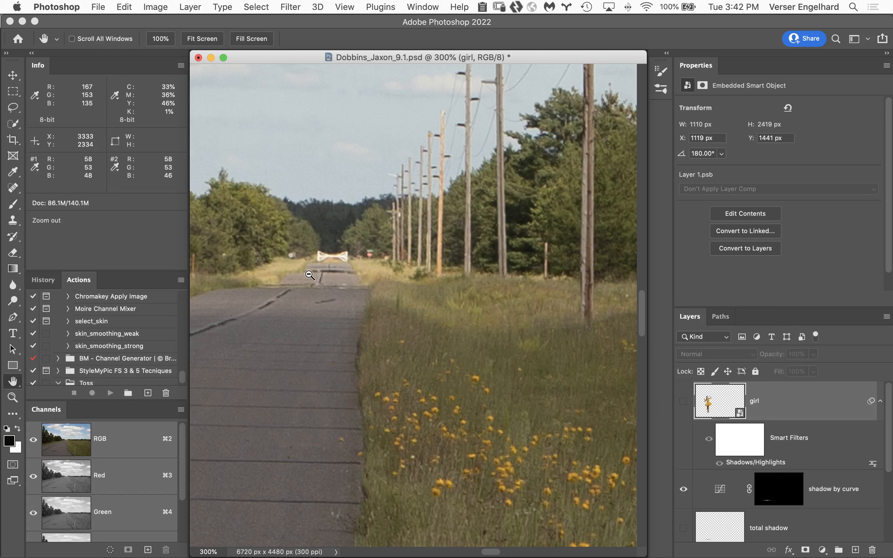
pyautogui.moveTo(339, 353); pyautogui.dragTo(524, 302)
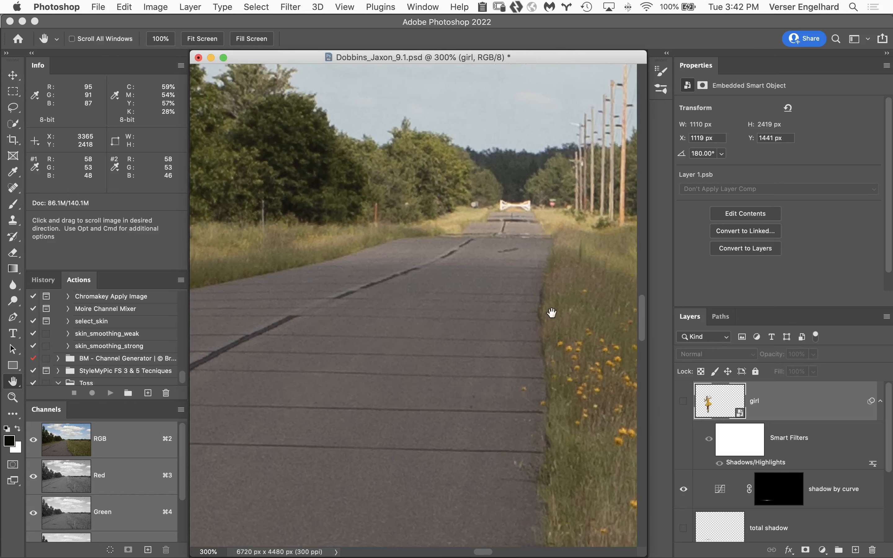
# Redisplay the girl layer in the full image, and delete it together with the shadow by curve adjustment layer
pyautogui.click(683, 402)
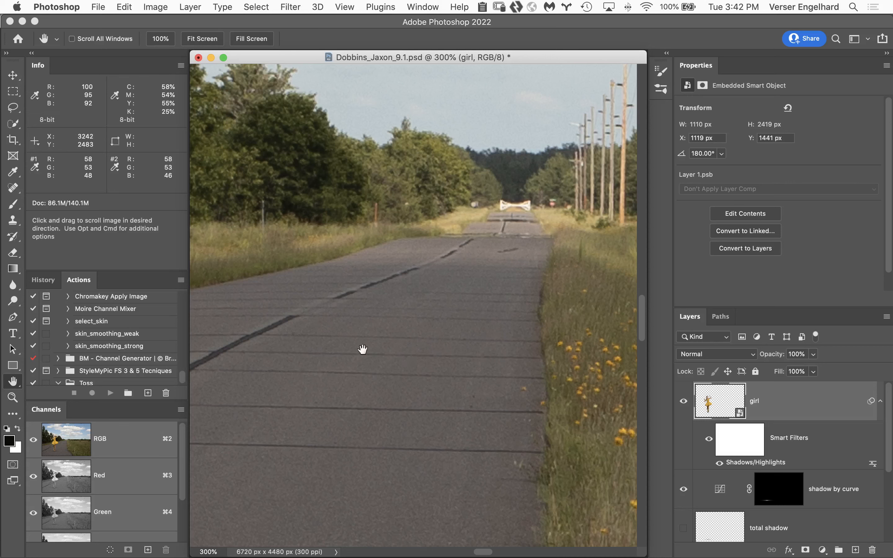
pyautogui.doubleClick(15, 381)
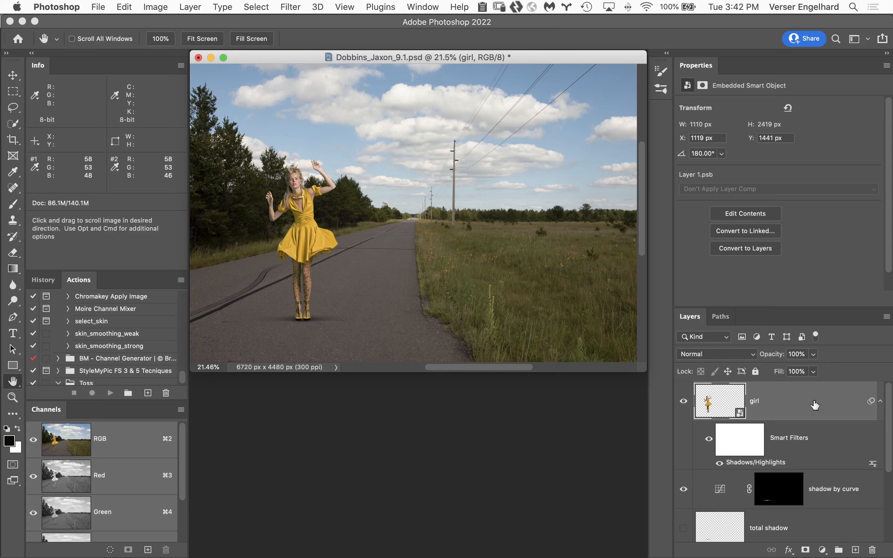
pyautogui.moveTo(823, 406); pyautogui.dragTo(872, 550)
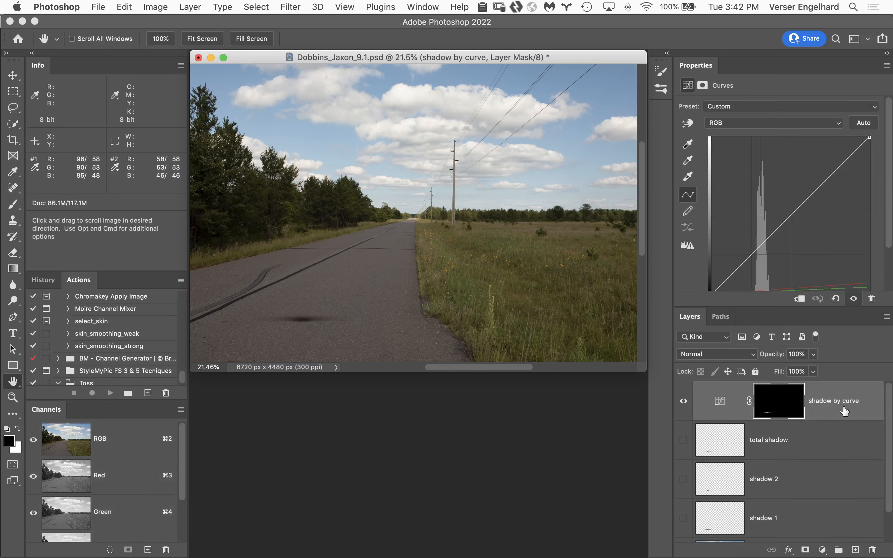
pyautogui.moveTo(845, 411)
pyautogui.mouseDown()
pyautogui.moveTo(863, 456)
pyautogui.moveTo(875, 544)
pyautogui.moveTo(844, 414)
pyautogui.mouseUp()
pyautogui.moveTo(855, 410); pyautogui.dragTo(872, 550)
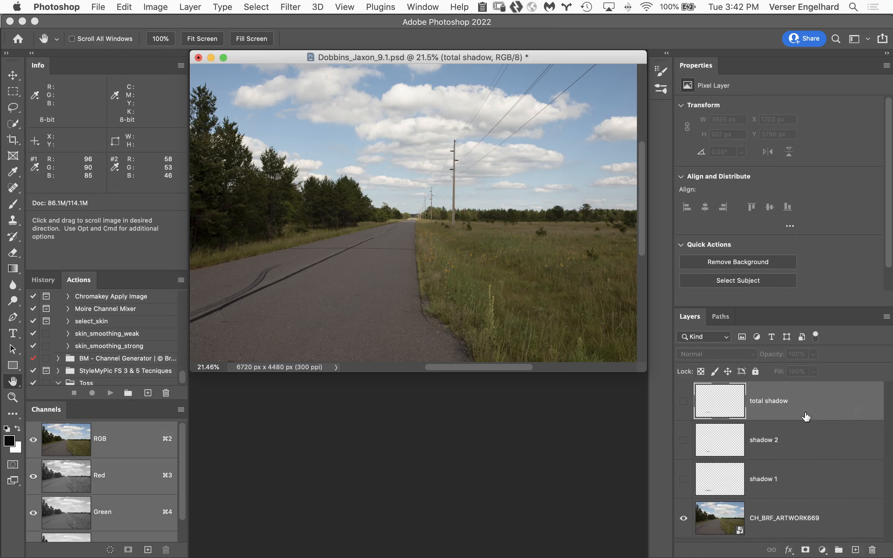
# Delete the total shadow, shadow 2 and shadow 1 layers so only the CH_BRF_ARTWORK669 road layer remains
pyautogui.moveTo(828, 406); pyautogui.dragTo(872, 550)
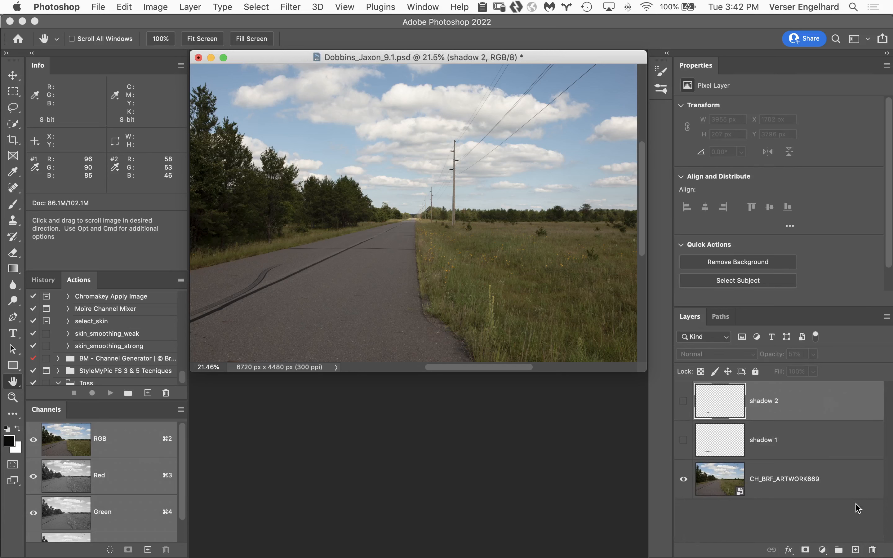
pyautogui.click(836, 452)
pyautogui.click(821, 408)
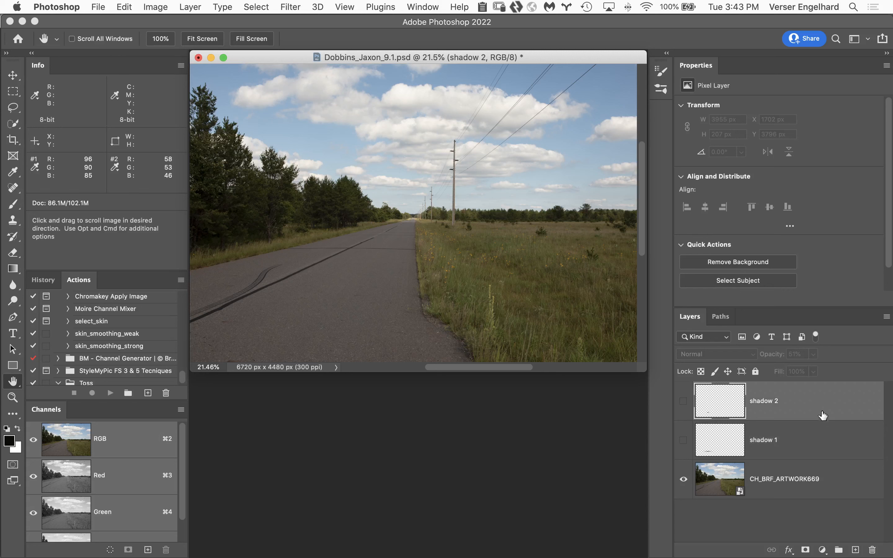
pyautogui.keyDown('shift'); pyautogui.click(823, 437); pyautogui.keyUp('shift')
pyautogui.moveTo(823, 436); pyautogui.dragTo(872, 550)
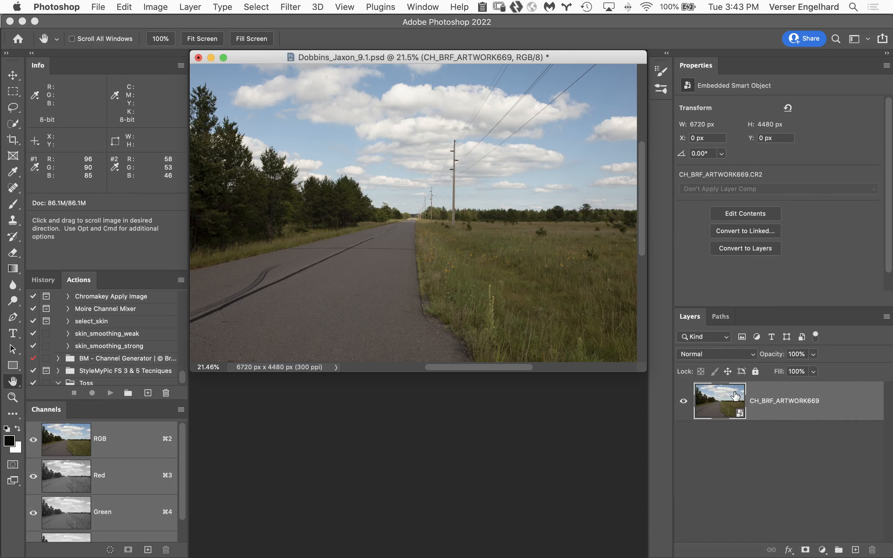
# Open the CH_BRF_ARTWORK669 smart object in Camera Raw and try the Auto and Daylight white balances before returning to Cloudy
pyautogui.doubleClick(718, 408)
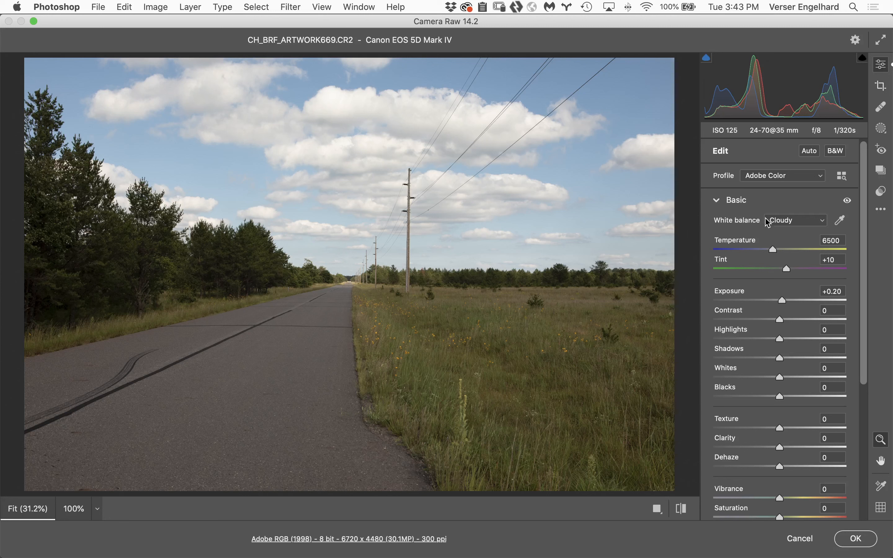
pyautogui.click(823, 223)
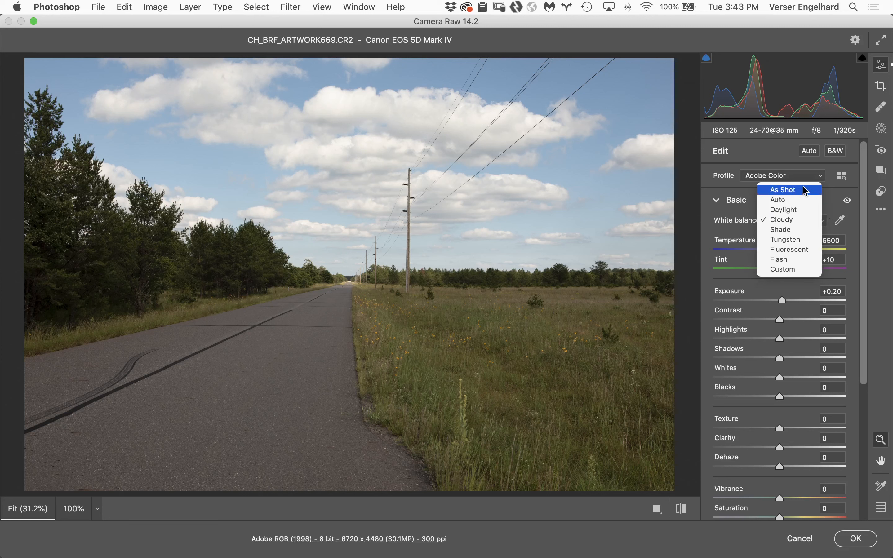
pyautogui.click(814, 201)
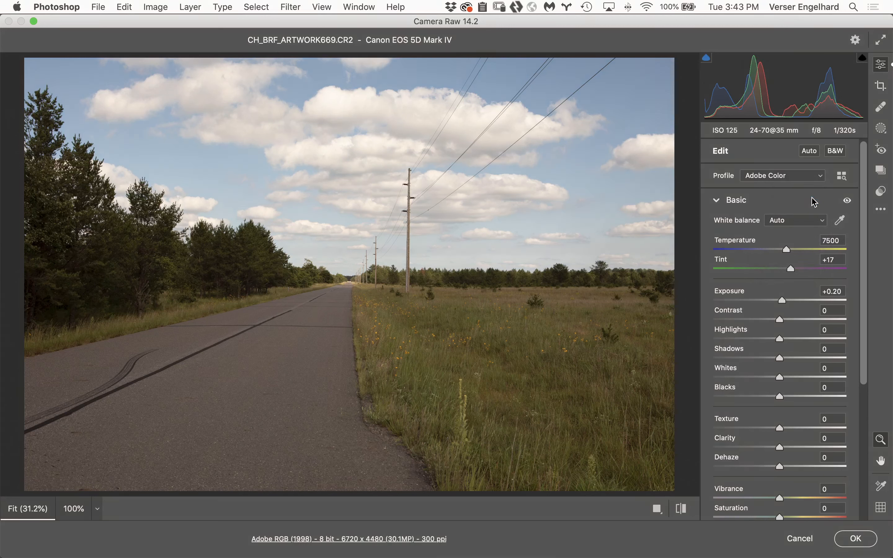
pyautogui.click(816, 221)
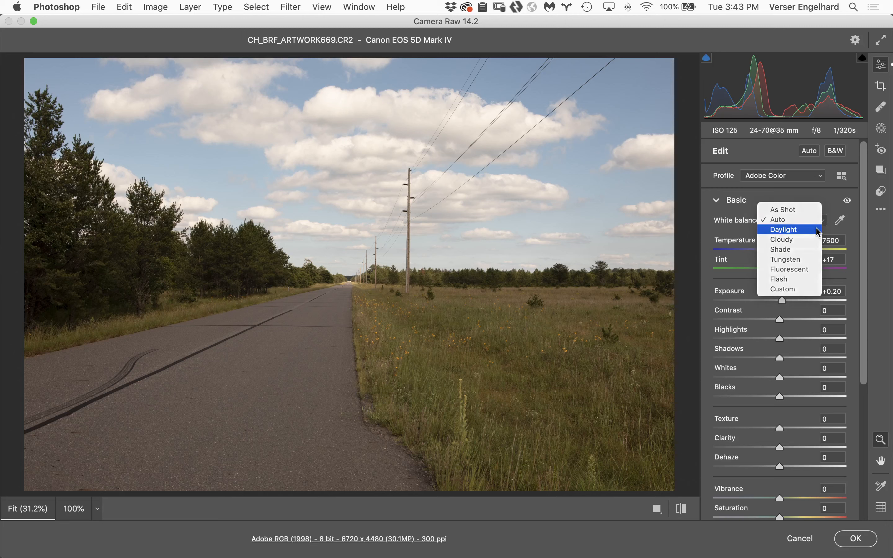
pyautogui.click(817, 231)
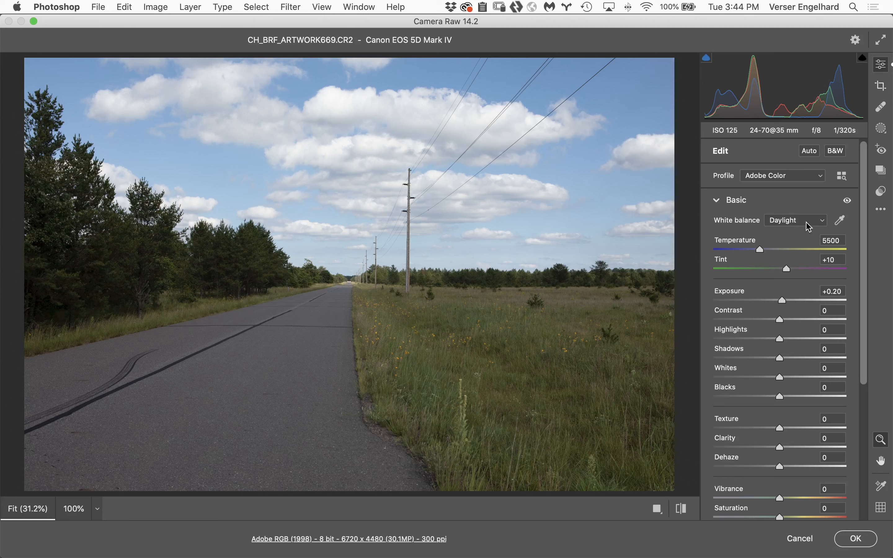
pyautogui.click(807, 226)
pyautogui.click(808, 232)
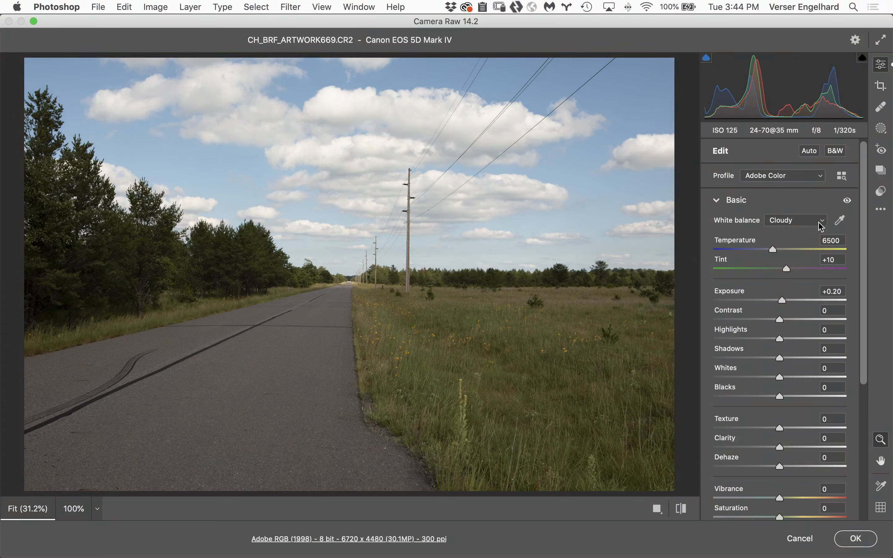
pyautogui.click(820, 226)
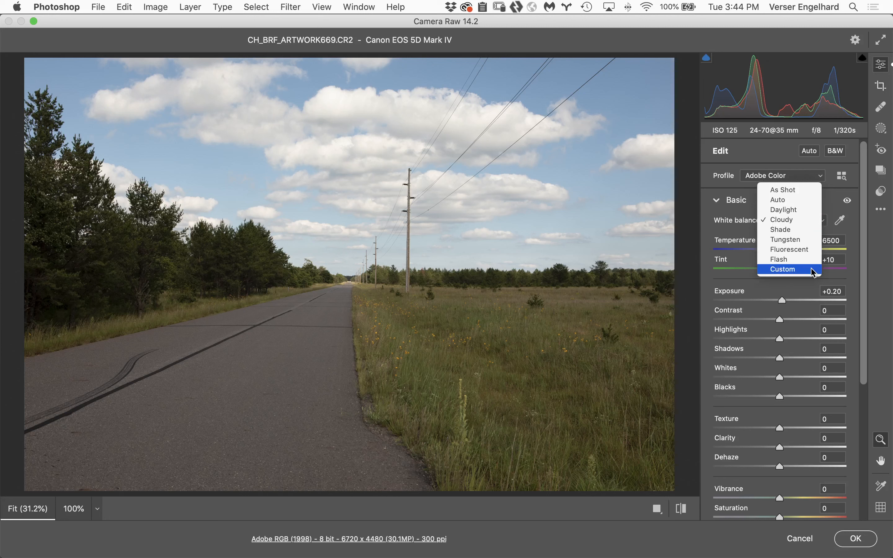
pyautogui.click(833, 209)
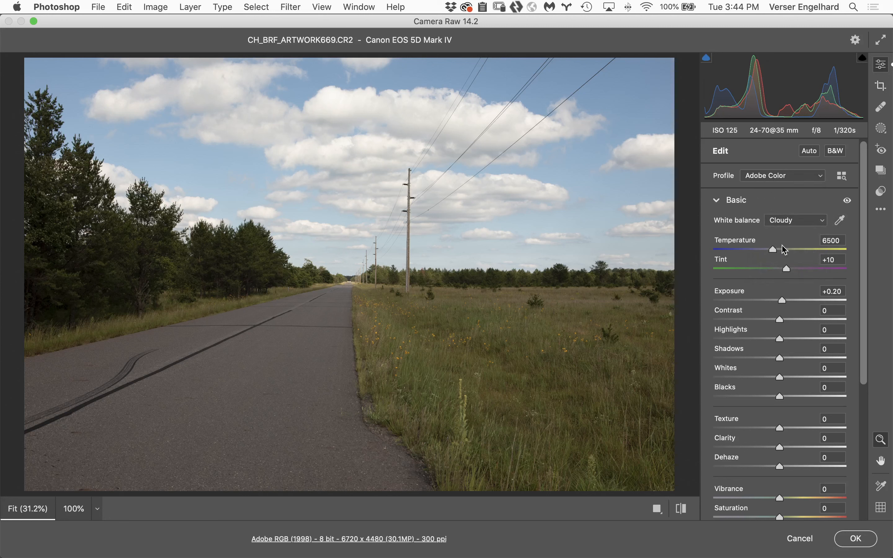
pyautogui.hscroll(-1, 581, 390)
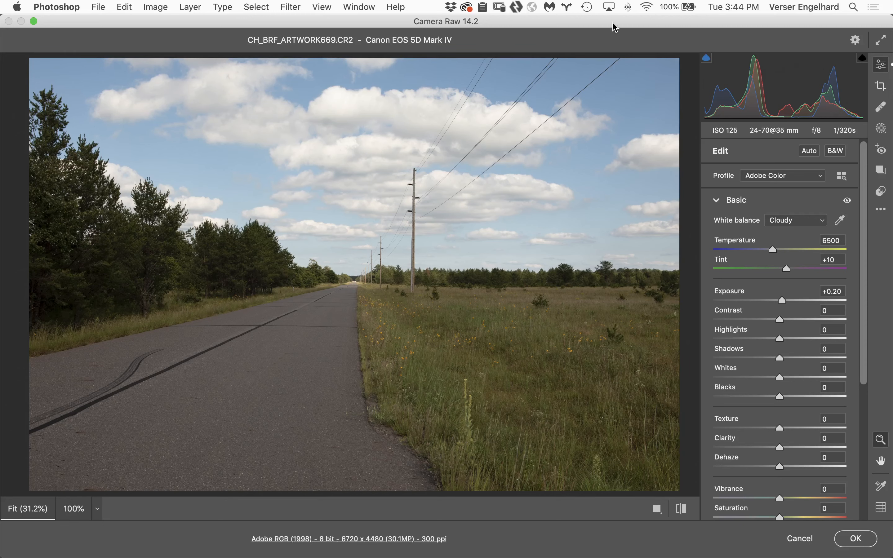
pyautogui.moveTo(616, 26)
pyautogui.mouseDown()
pyautogui.moveTo(648, 25)
pyautogui.moveTo(631, 24)
pyautogui.mouseUp()
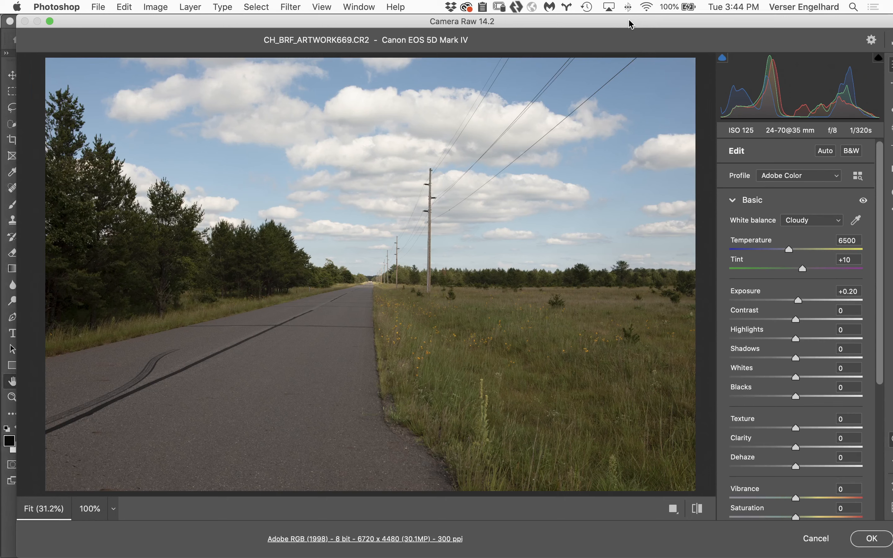
pyautogui.doubleClick(630, 24)
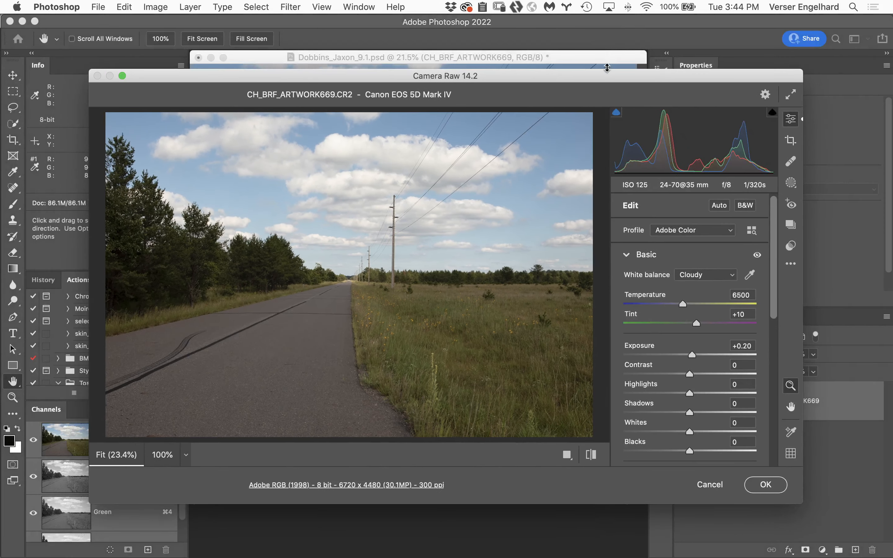
pyautogui.doubleClick(609, 78)
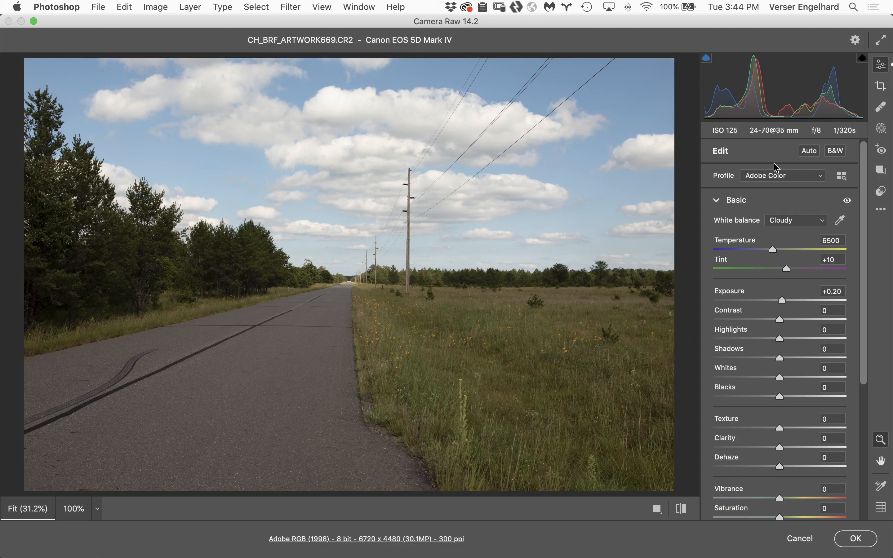
# Apply Camera Raw's Auto tonal settings to the road photo, trying Exposure at 0.00 before reapplying Auto, and accept the raw edits
pyautogui.click(806, 158)
pyautogui.click(807, 157)
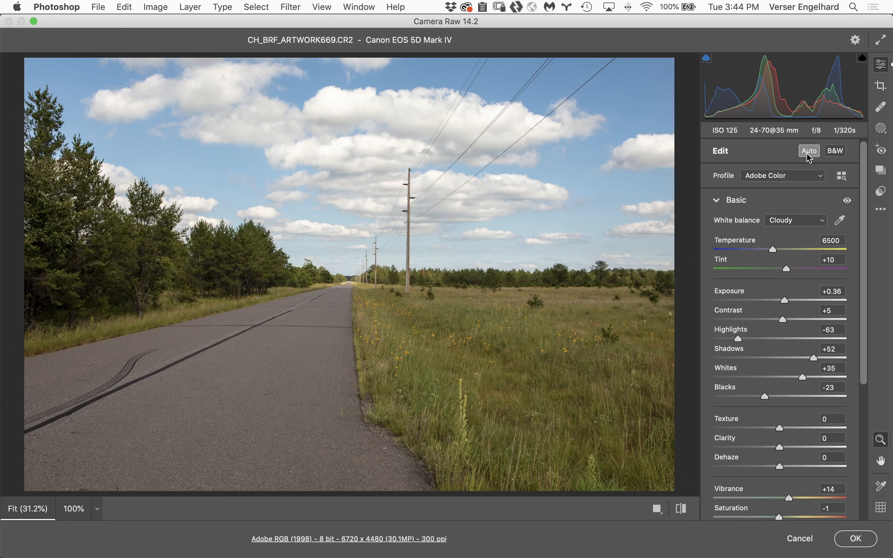
pyautogui.click(808, 155)
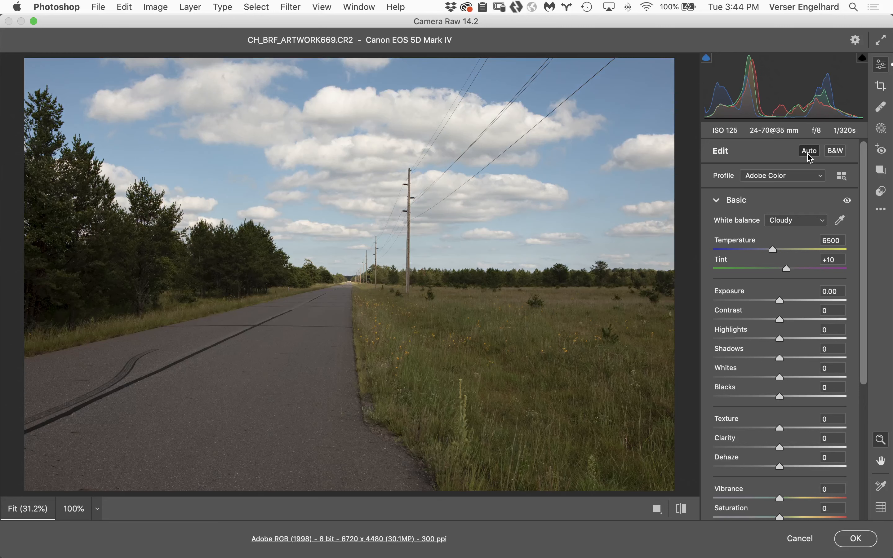
pyautogui.click(808, 155)
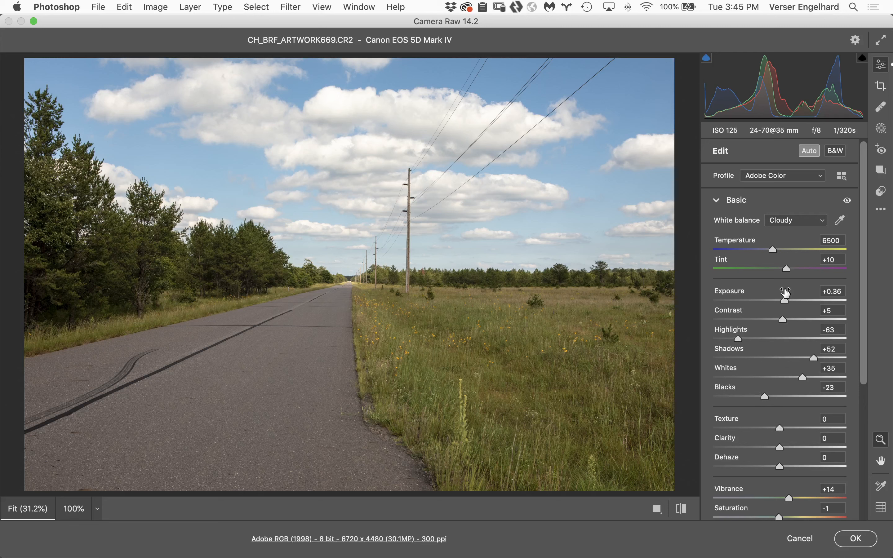
pyautogui.doubleClick(785, 300)
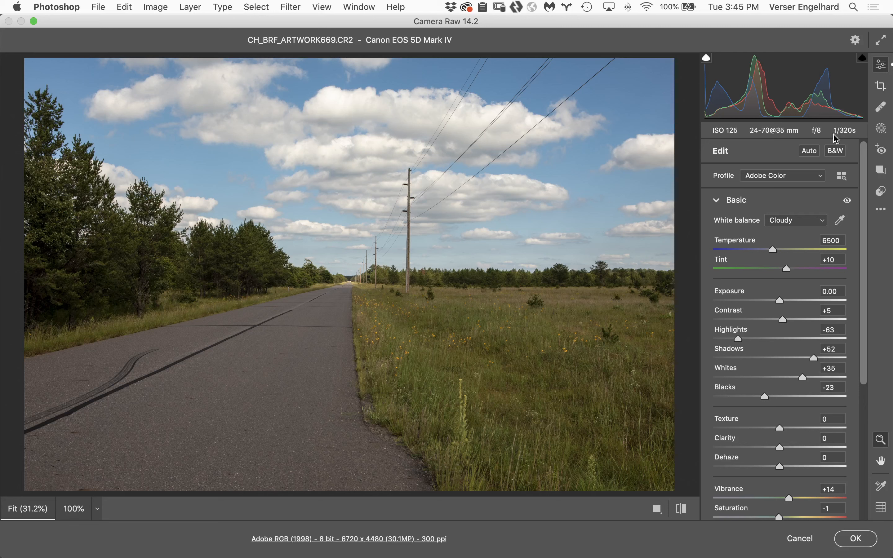
pyautogui.click(809, 151)
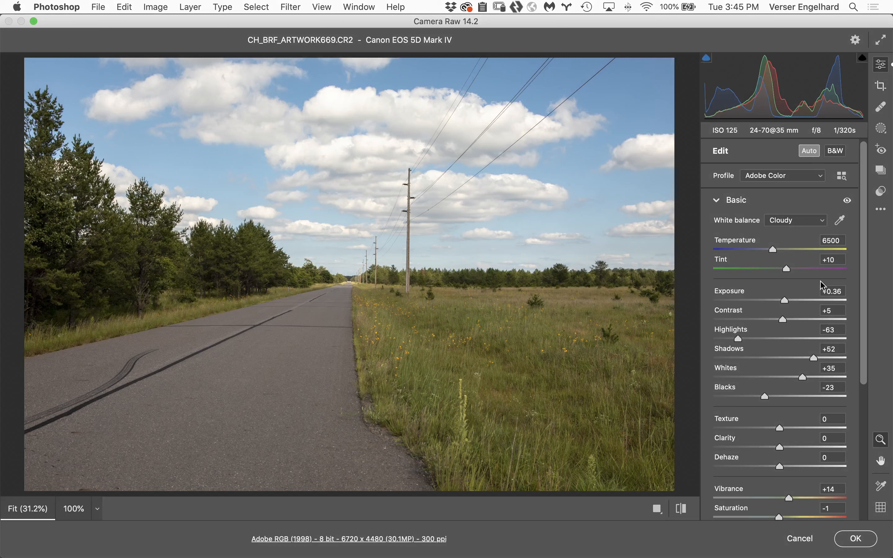
pyautogui.click(864, 535)
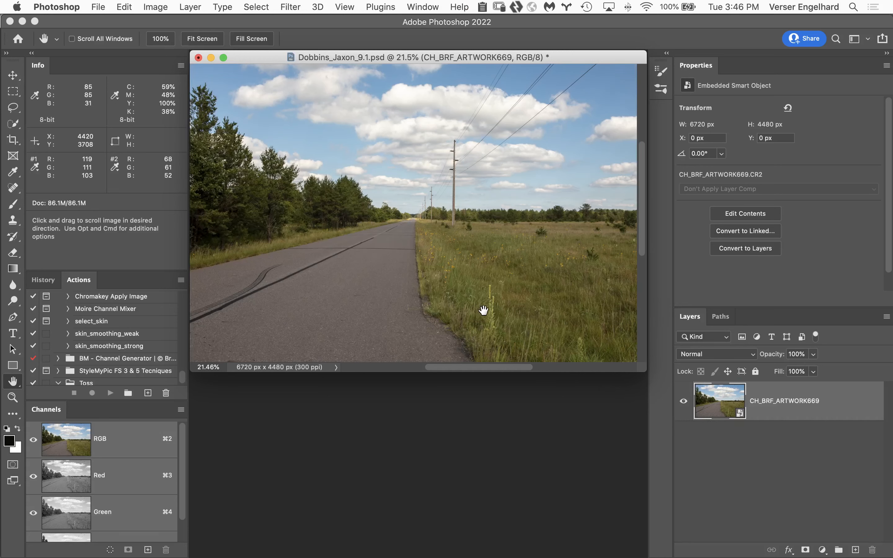
# Compare the road image before and after the Camera Raw adjustment by repeatedly undoing and redoing it, leaving the adjustment applied
pyautogui.press('super+z')
pyautogui.press('super+shift+z')
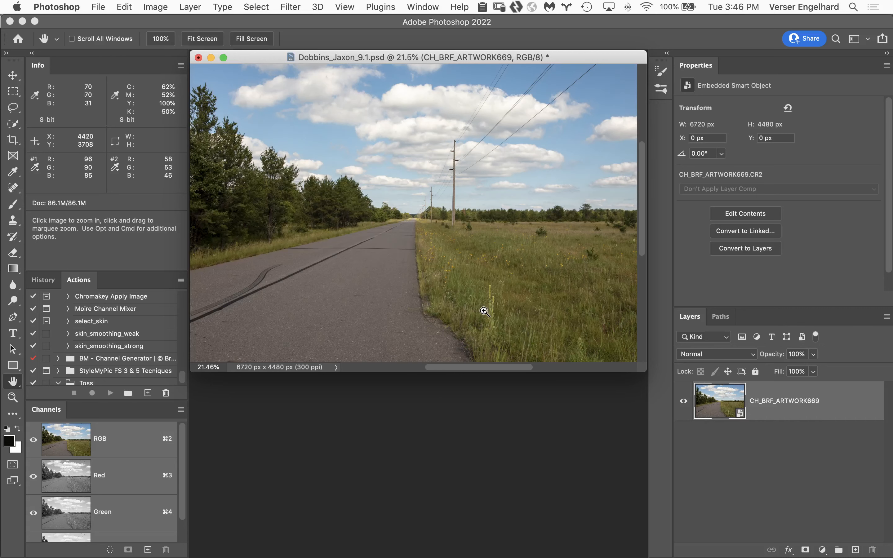
pyautogui.press('super+z')
pyautogui.press('super+shift+z')
pyautogui.press('super+z')
pyautogui.press('super+shift+z')
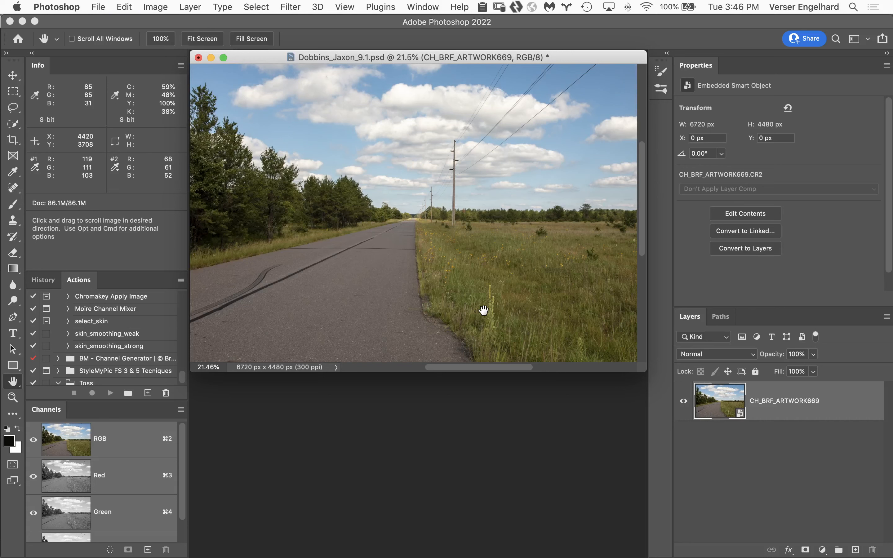
pyautogui.press('super+z')
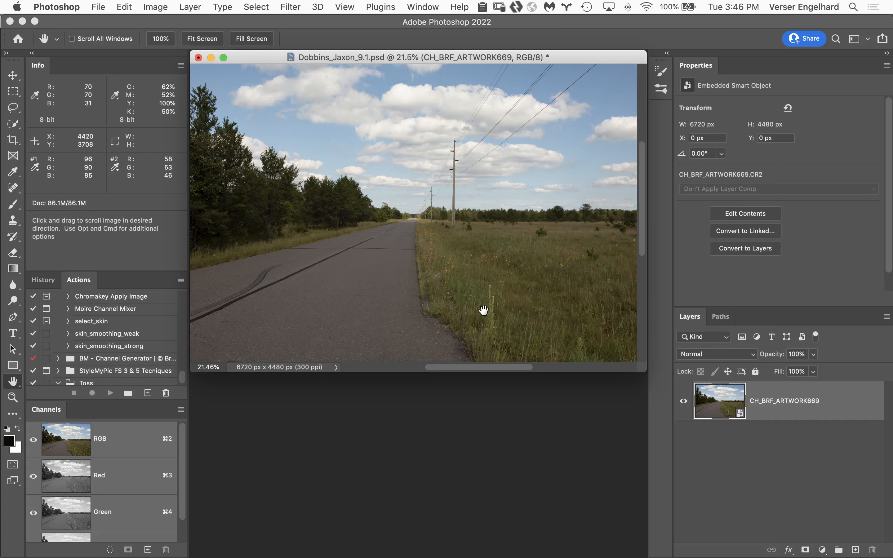
pyautogui.press('super+shift+z')
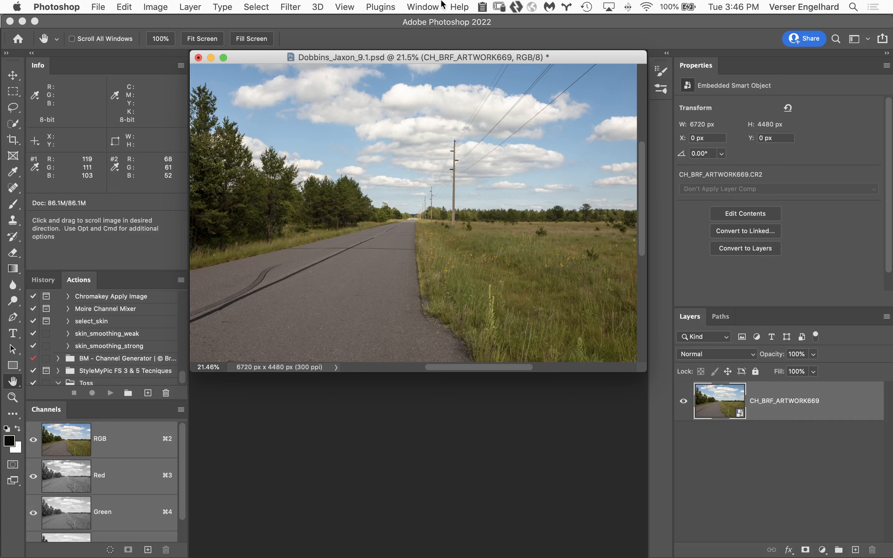
pyautogui.click(428, 6)
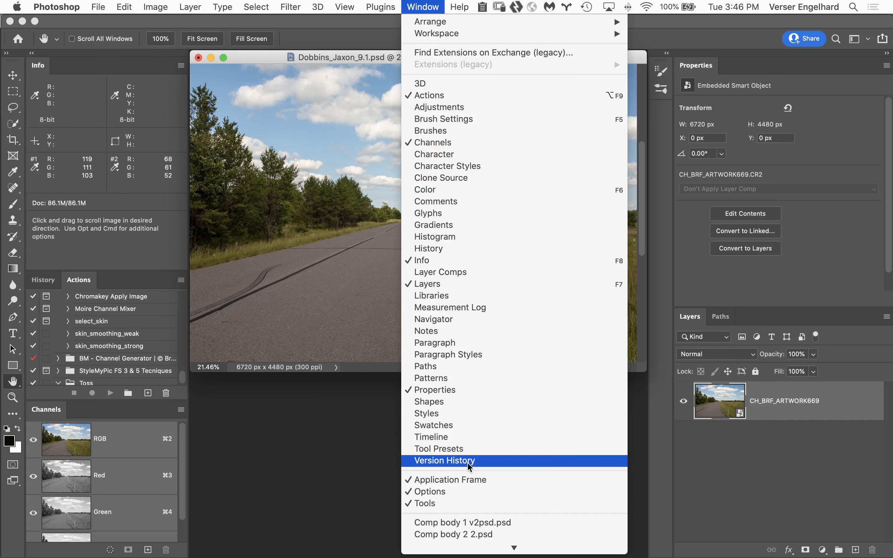
pyautogui.click(478, 535)
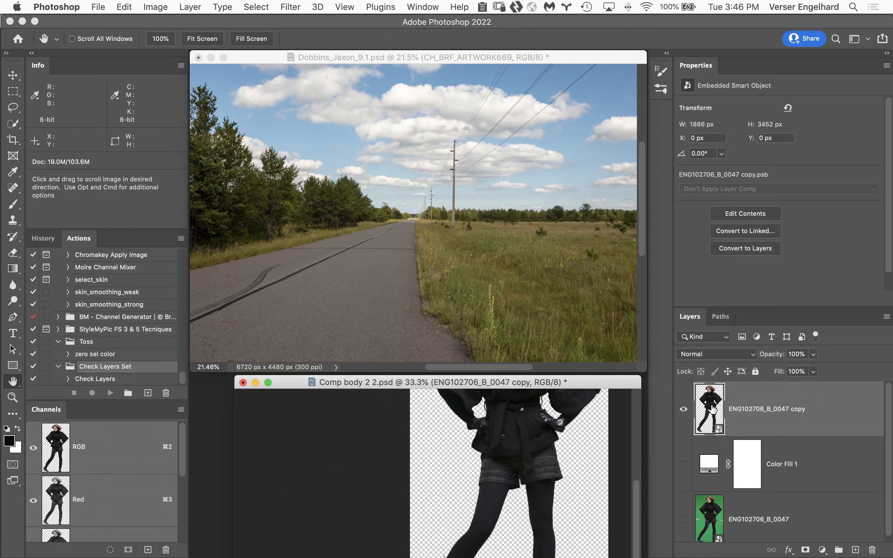
pyautogui.moveTo(712, 410); pyautogui.dragTo(383, 257)
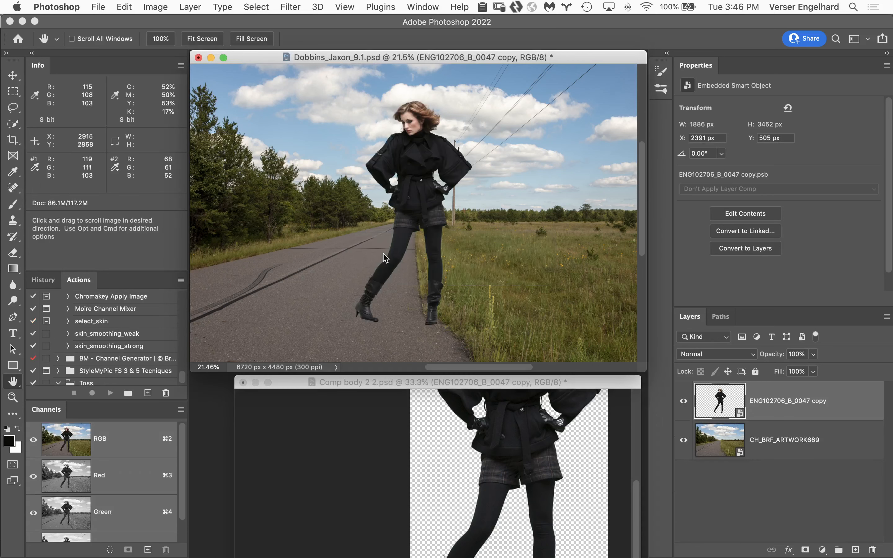
pyautogui.click(255, 383)
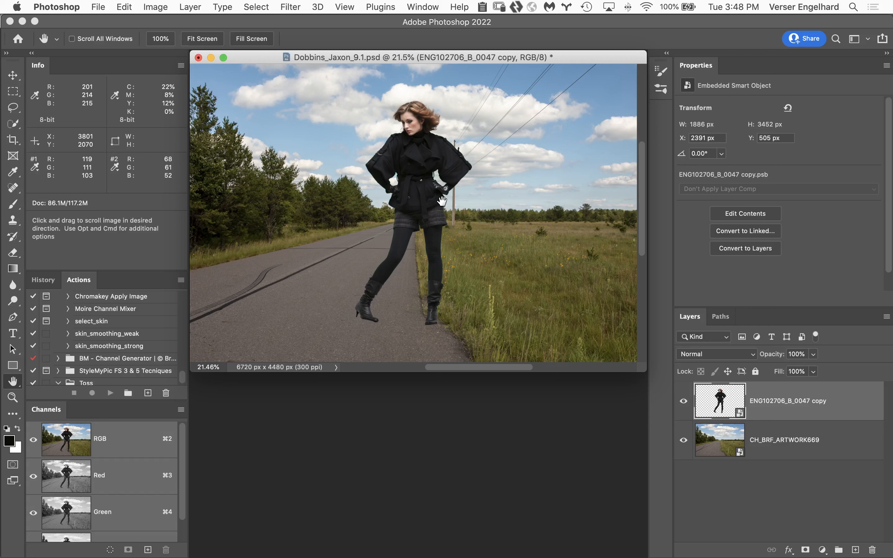
# Free-transform the woman with linked proportions, scale her down to 52%, and move her onto the road
pyautogui.press('super+t')
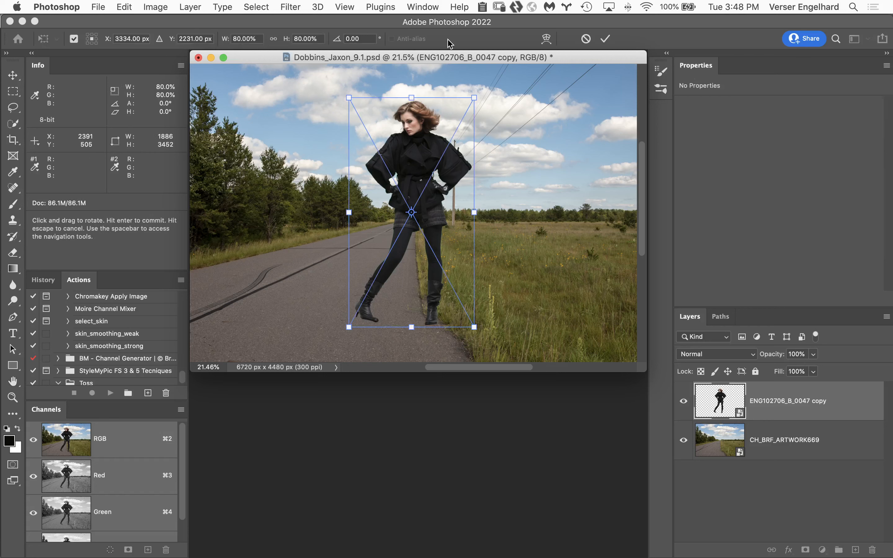
pyautogui.click(274, 40)
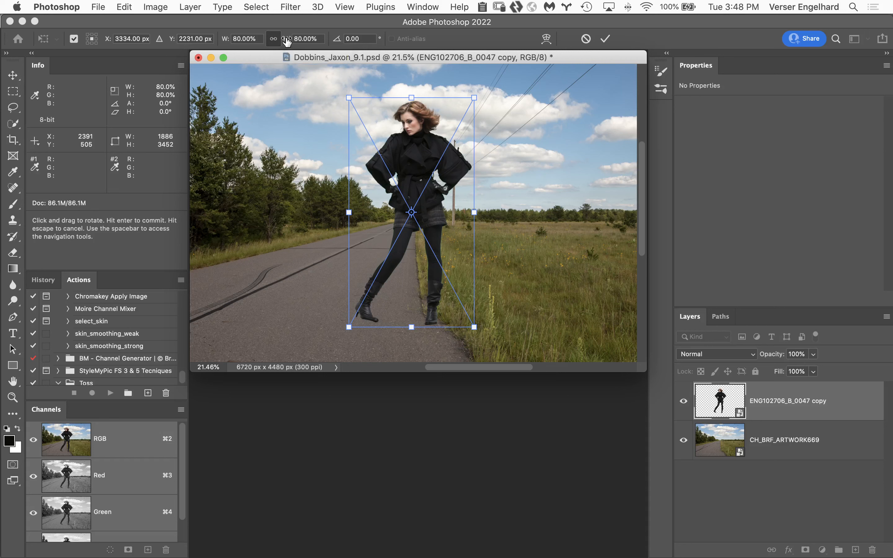
pyautogui.moveTo(287, 42); pyautogui.dragTo(268, 43)
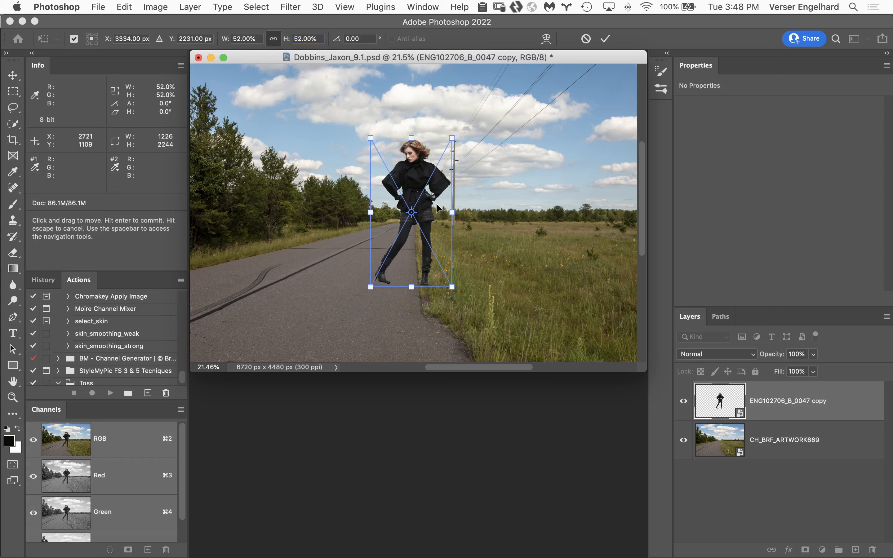
pyautogui.moveTo(439, 199); pyautogui.dragTo(386, 210)
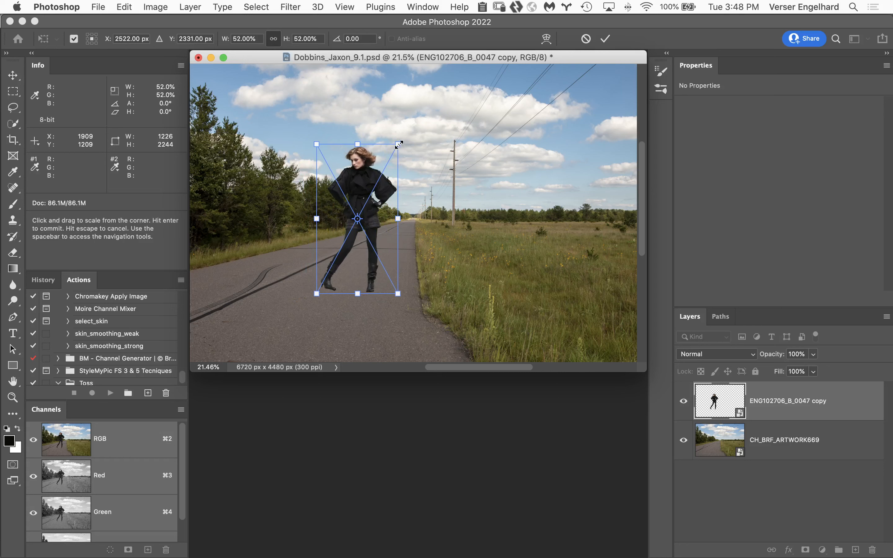
# Enlarge the woman slightly, set her proportional scale to 54%, and apply the transform
pyautogui.moveTo(399, 143); pyautogui.dragTo(403, 140)
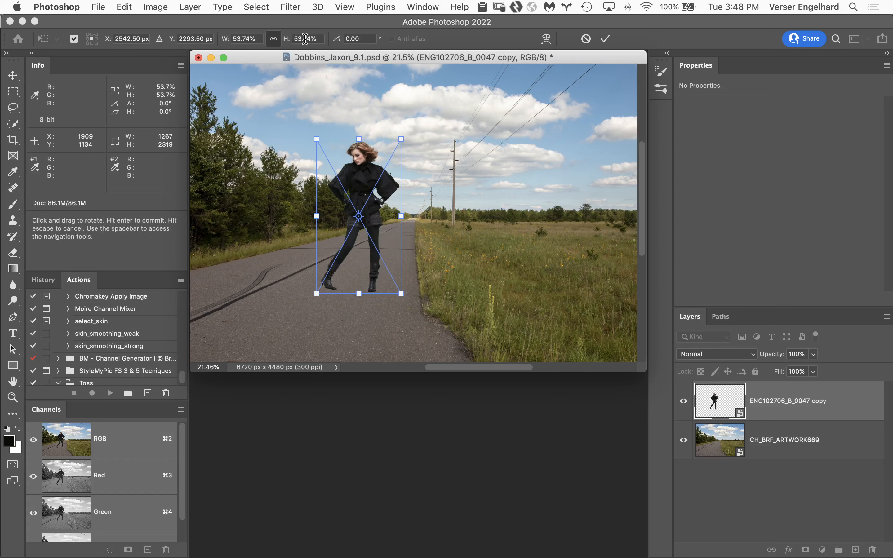
pyautogui.moveTo(305, 39); pyautogui.dragTo(273, 40)
pyautogui.moveTo(312, 37); pyautogui.dragTo(270, 30)
pyautogui.write('54')
pyautogui.press('Return')
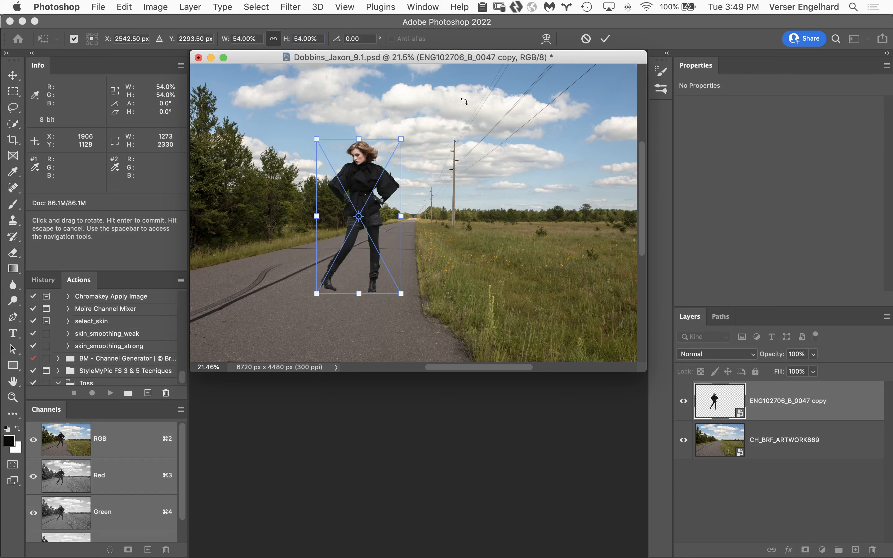
pyautogui.press('Return')
pyautogui.press('h')
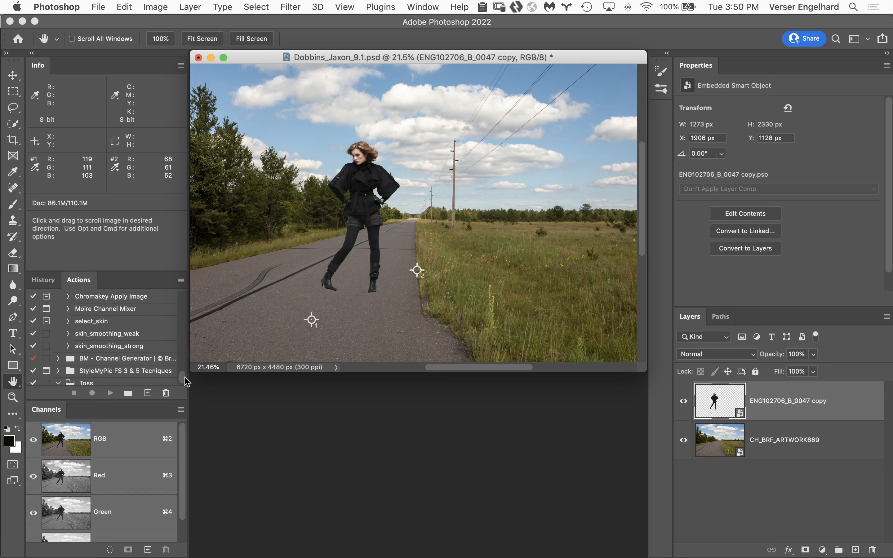
# Find the Check Layers action in the Default Actions set, expand it, and play it above the woman's layer
pyautogui.moveTo(185, 377); pyautogui.dragTo(183, 291)
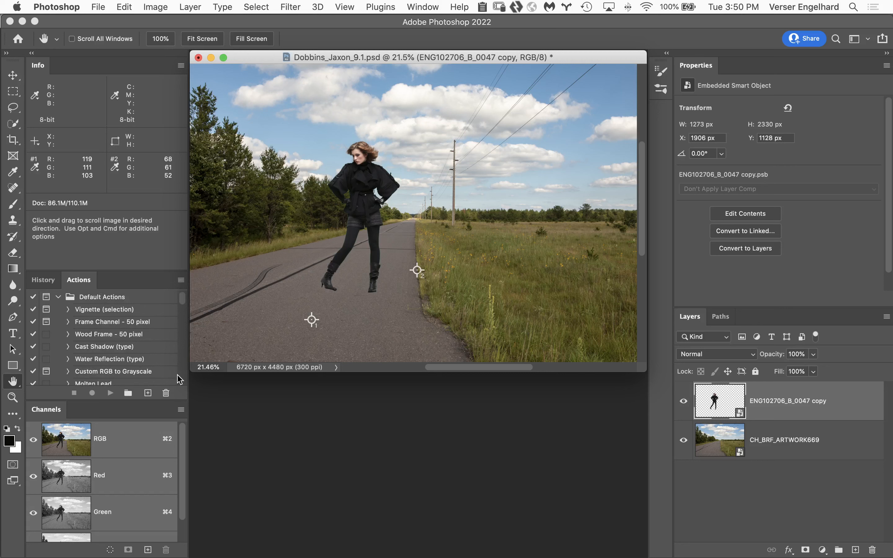
pyautogui.scroll(-3, 181, 376)
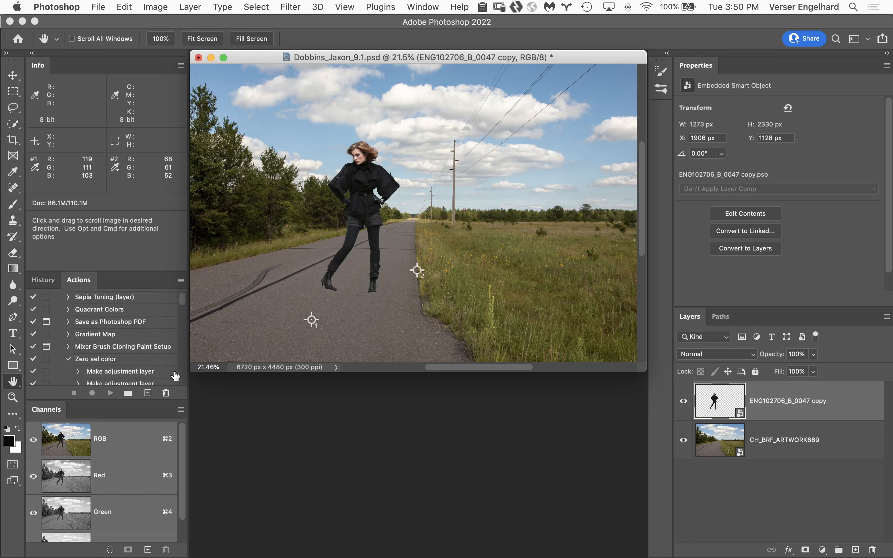
pyautogui.scroll(-3, 182, 376)
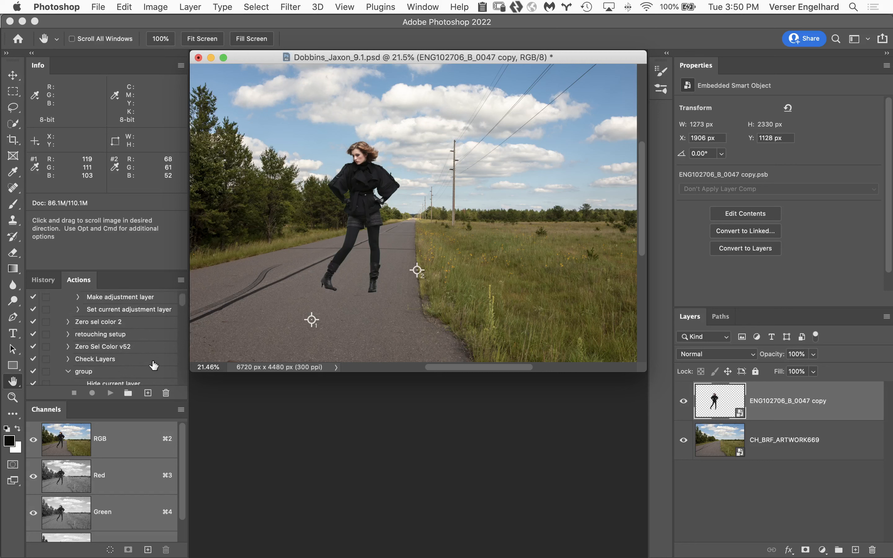
pyautogui.click(132, 360)
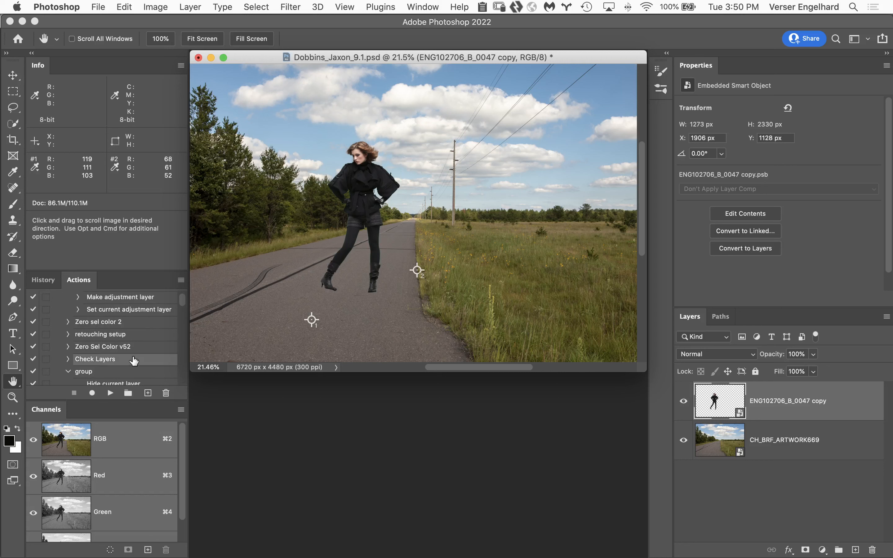
pyautogui.click(68, 360)
pyautogui.click(110, 392)
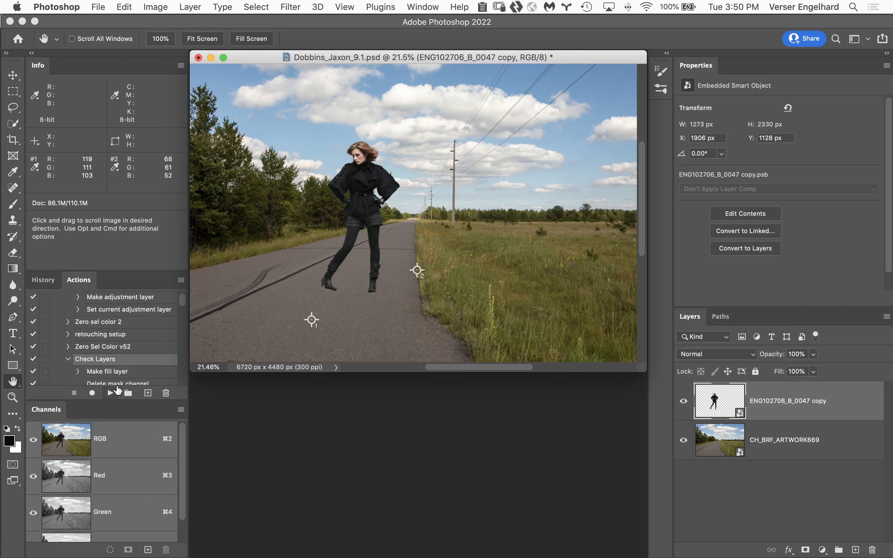
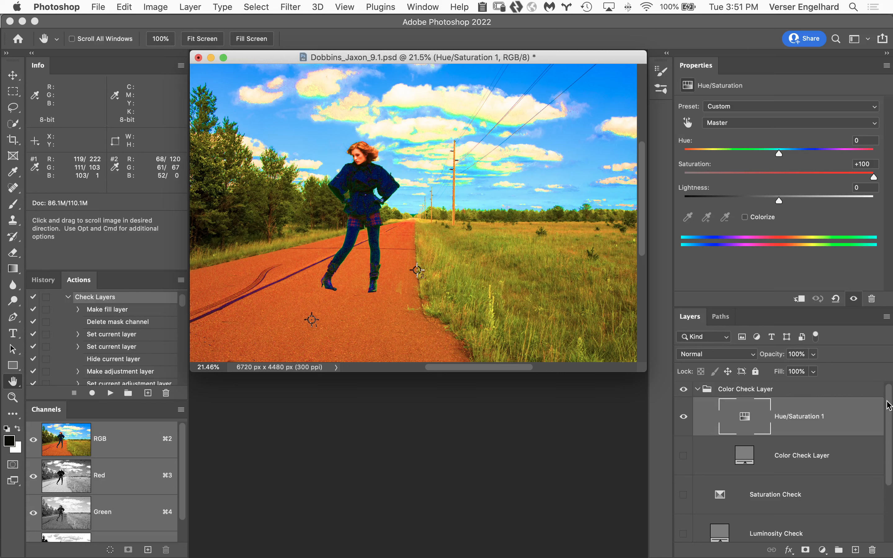
# Show the Color Check Layer, compare the woman's colors with Hue/Saturation 1 off and on, and hide the Color Check Layer group
pyautogui.scroll(-2, 887, 405)
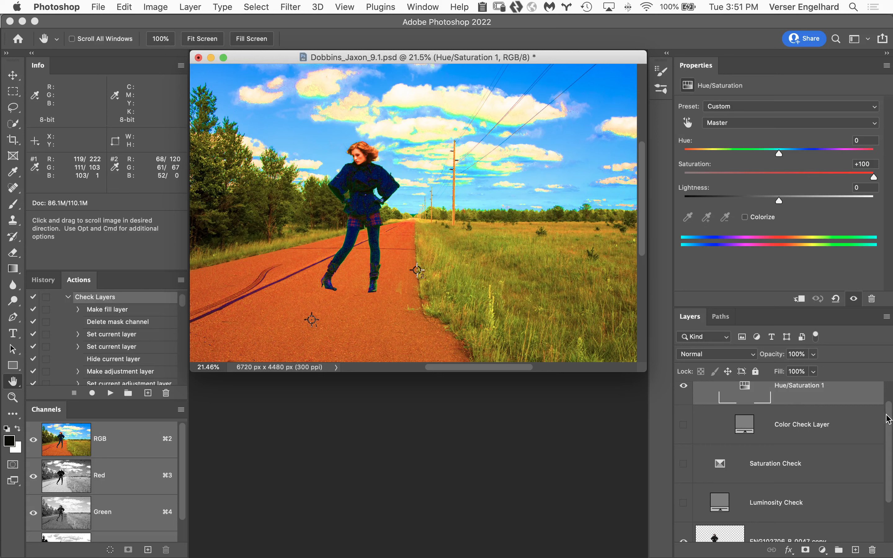
pyautogui.moveTo(889, 419); pyautogui.dragTo(889, 402)
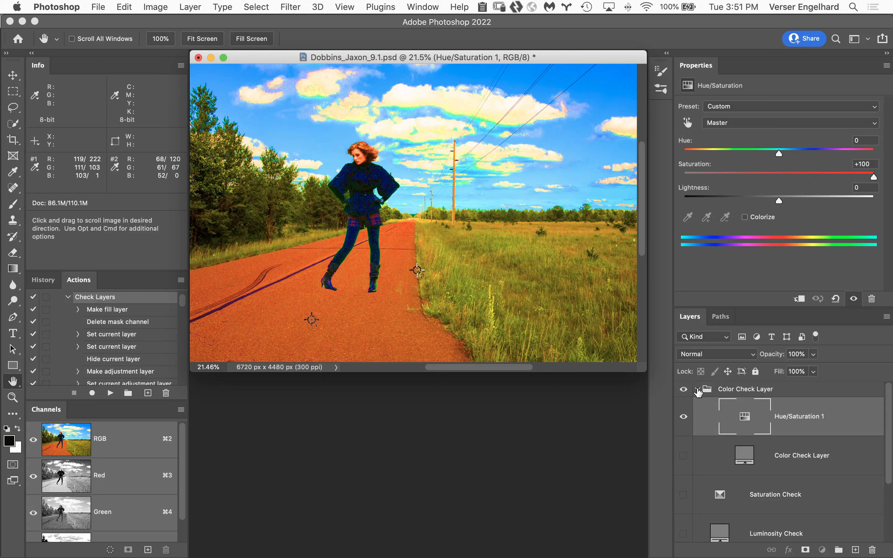
pyautogui.click(697, 389)
pyautogui.click(697, 390)
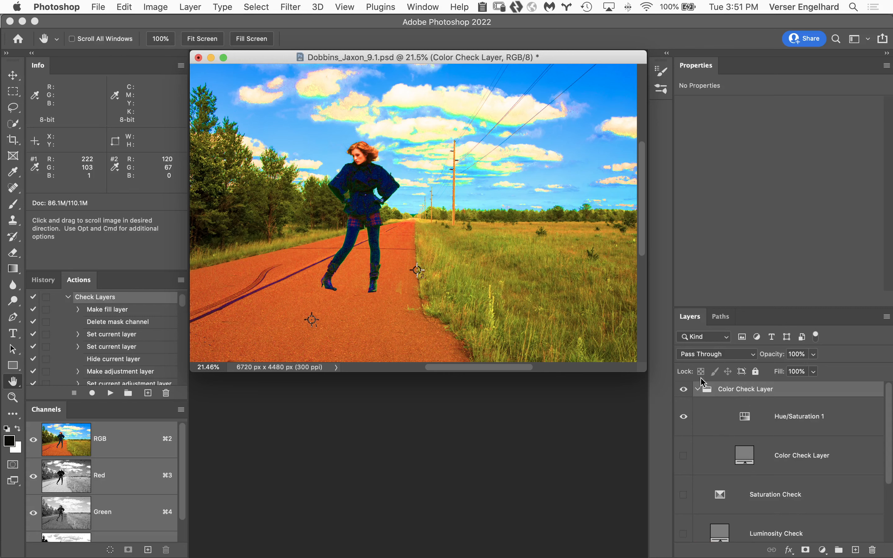
pyautogui.click(683, 456)
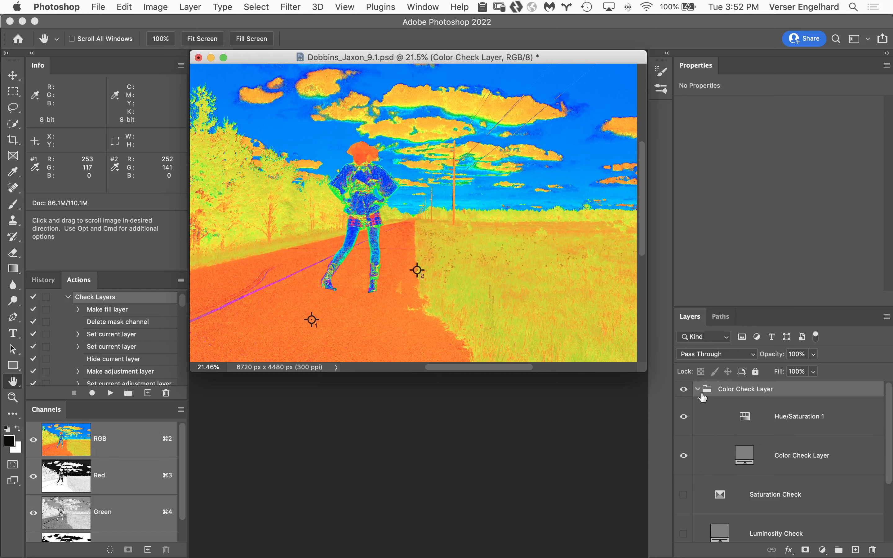
pyautogui.click(684, 416)
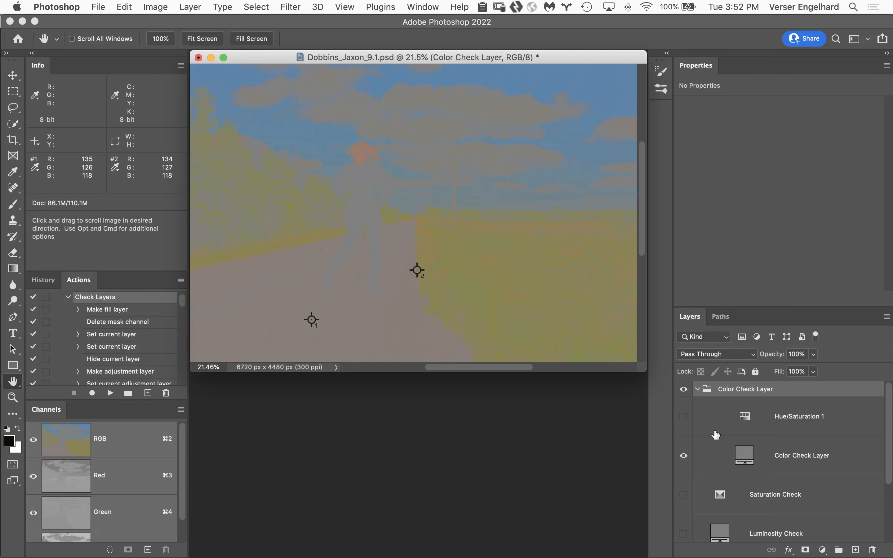
pyautogui.click(683, 416)
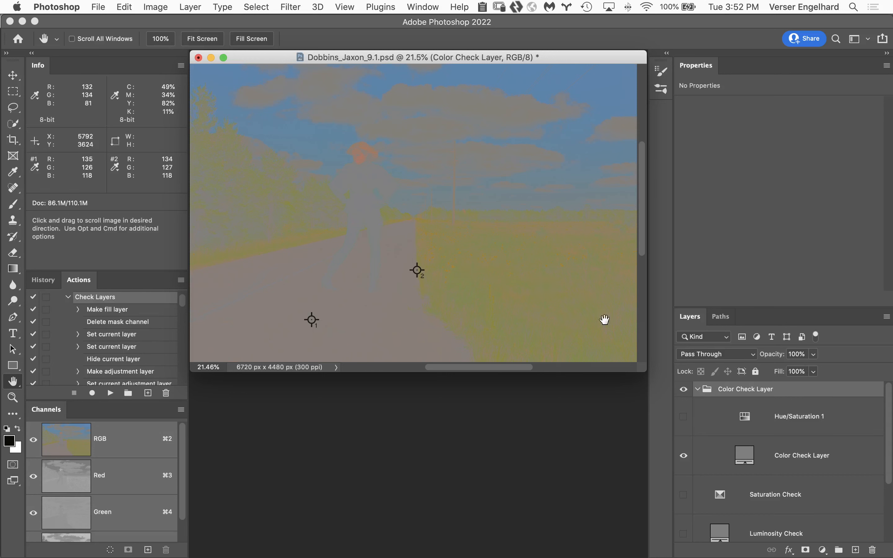
pyautogui.click(683, 417)
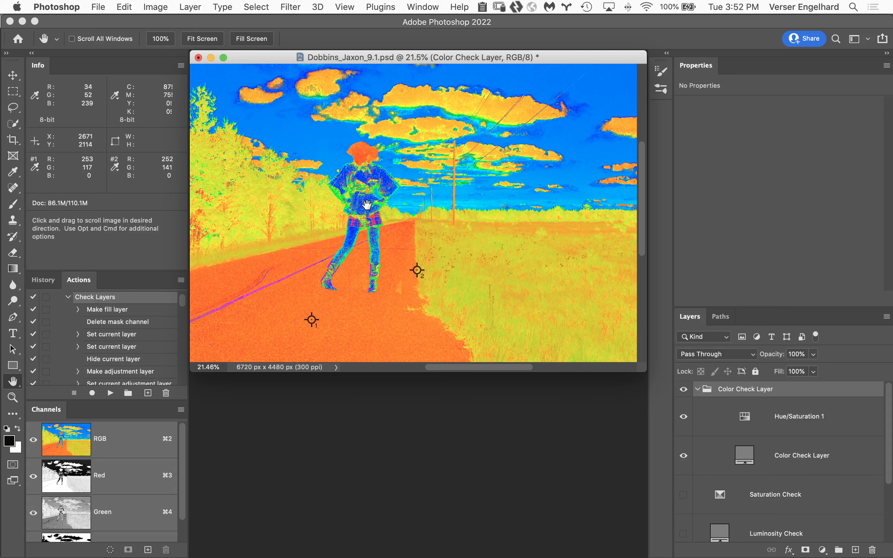
pyautogui.click(684, 391)
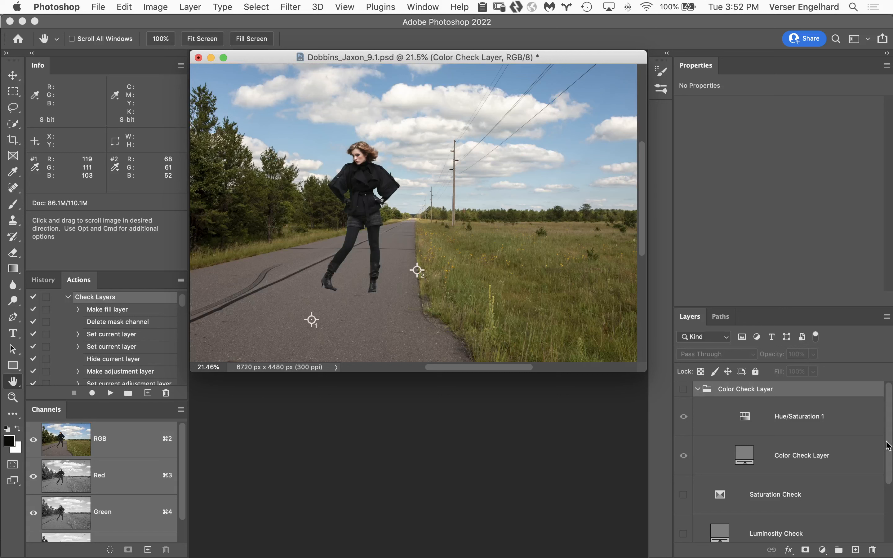
# Show the Luminosity Check layer and examine the woman at 50% zoom to compare her tones with the road scene
pyautogui.scroll(-2, 889, 451)
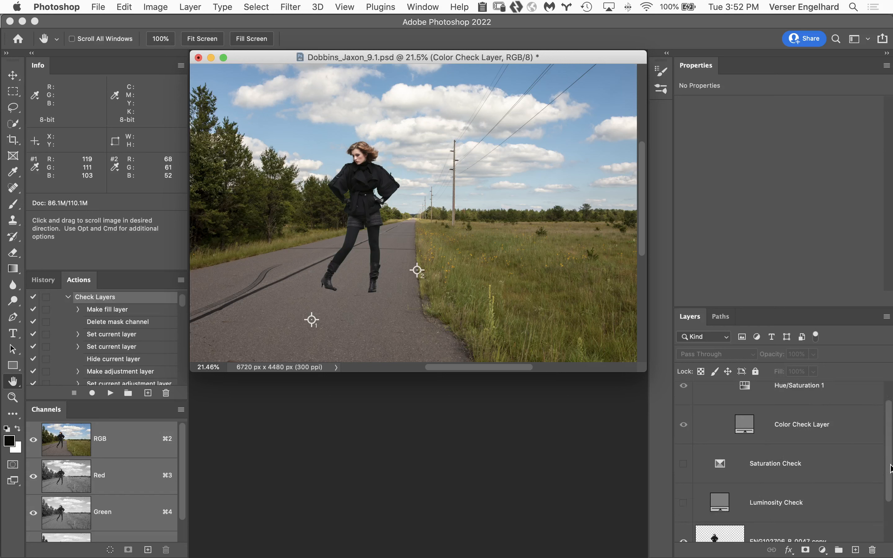
pyautogui.click(684, 504)
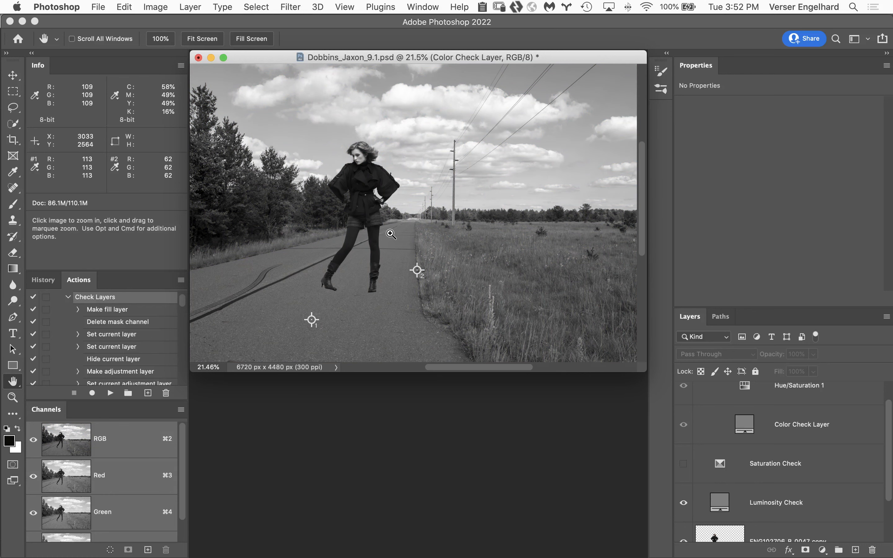
pyautogui.click(430, 286)
pyautogui.click(385, 271)
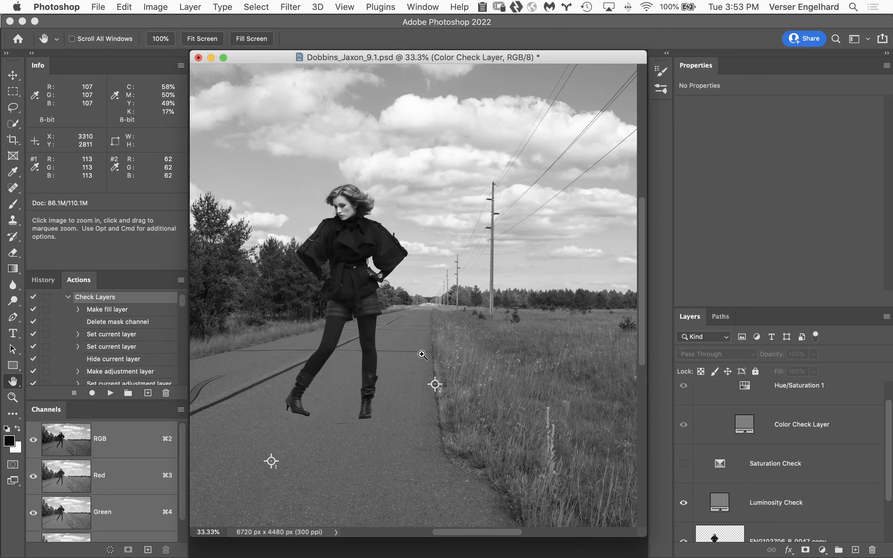
pyautogui.click(389, 331)
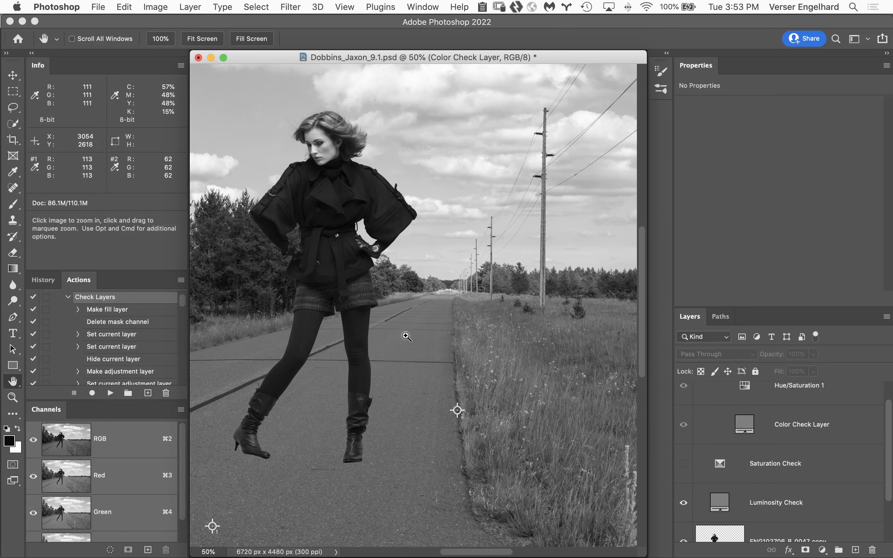
pyautogui.moveTo(413, 345); pyautogui.dragTo(506, 341)
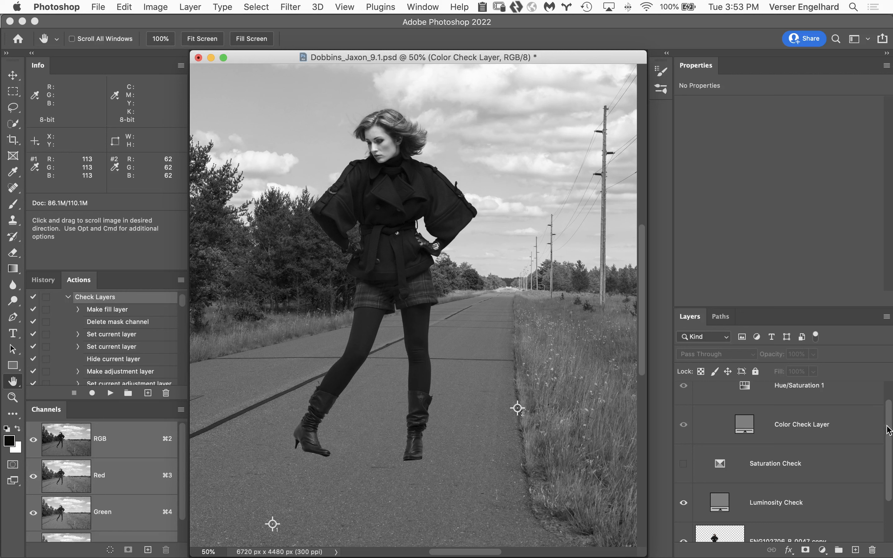
# Start a Shadows/Highlights adjustment on the ENG102706_B_0047 copy layer and set the Shadows Amount to 10%
pyautogui.moveTo(887, 430); pyautogui.dragTo(891, 479)
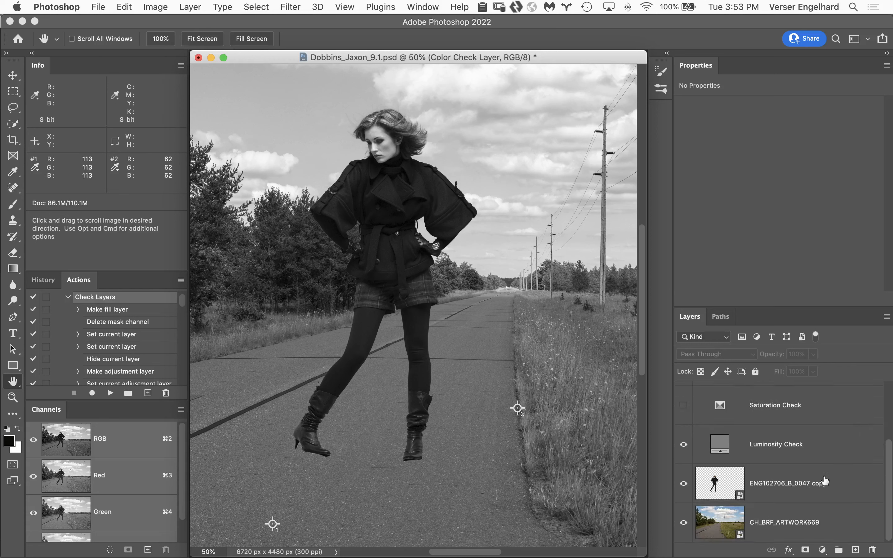
pyautogui.click(734, 487)
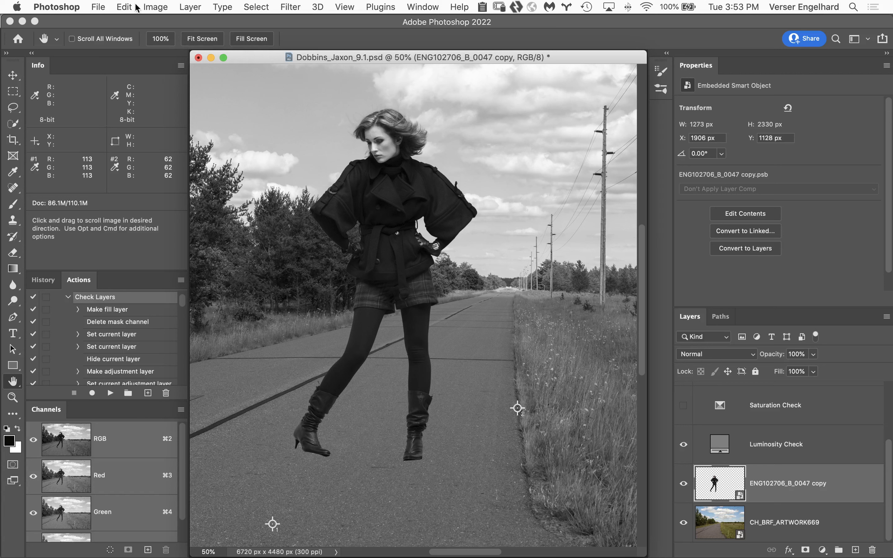
pyautogui.click(152, 6)
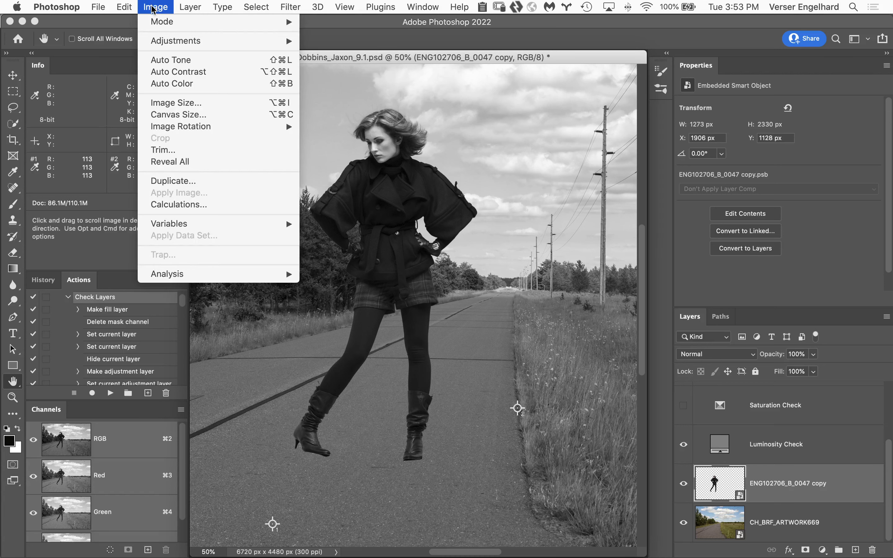
pyautogui.moveTo(283, 45)
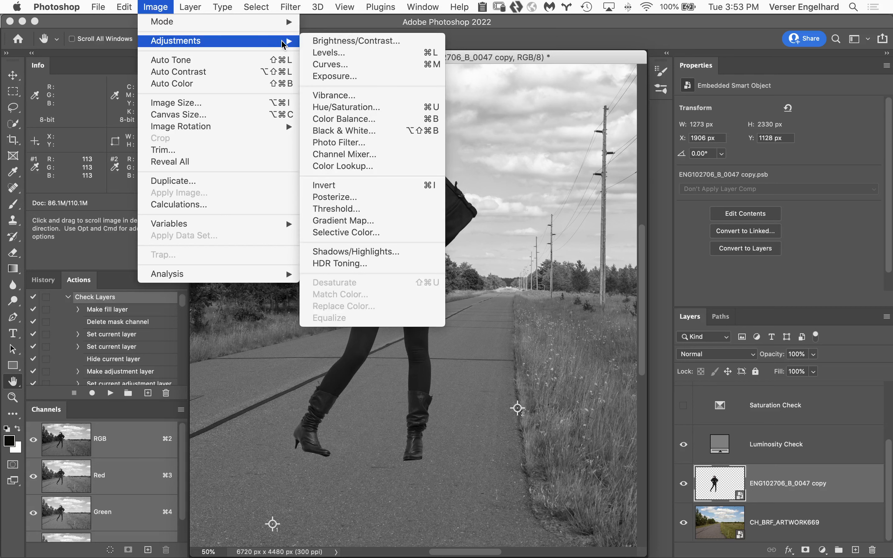
pyautogui.click(404, 258)
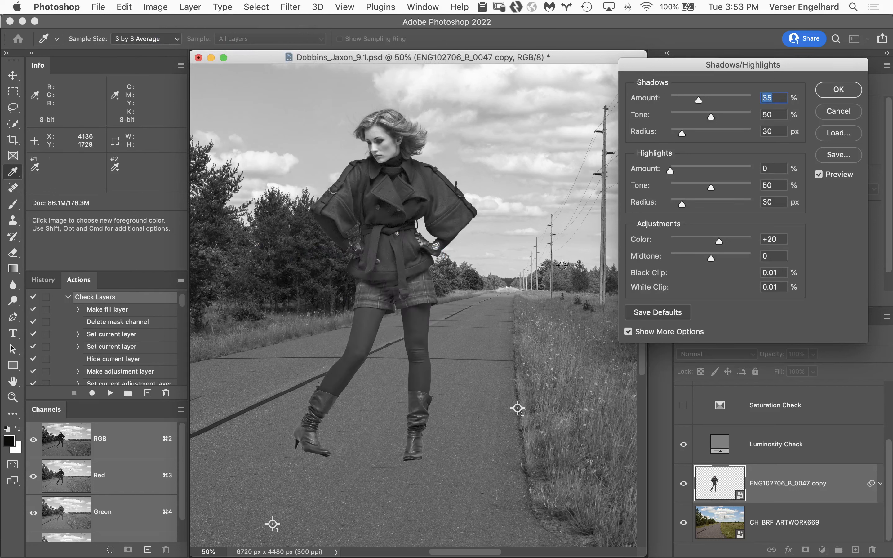
pyautogui.keyDown('alt'); pyautogui.click(443, 275); pyautogui.keyUp('alt')
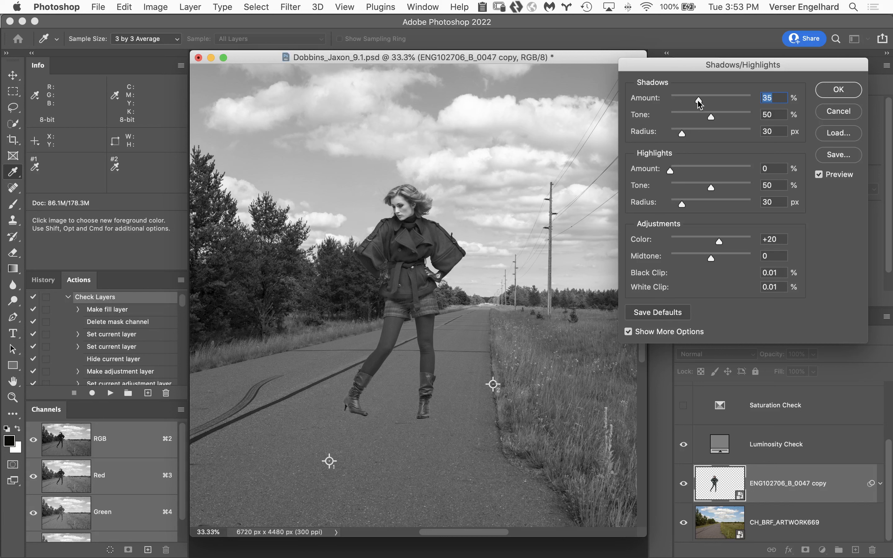
pyautogui.moveTo(698, 101); pyautogui.dragTo(695, 103)
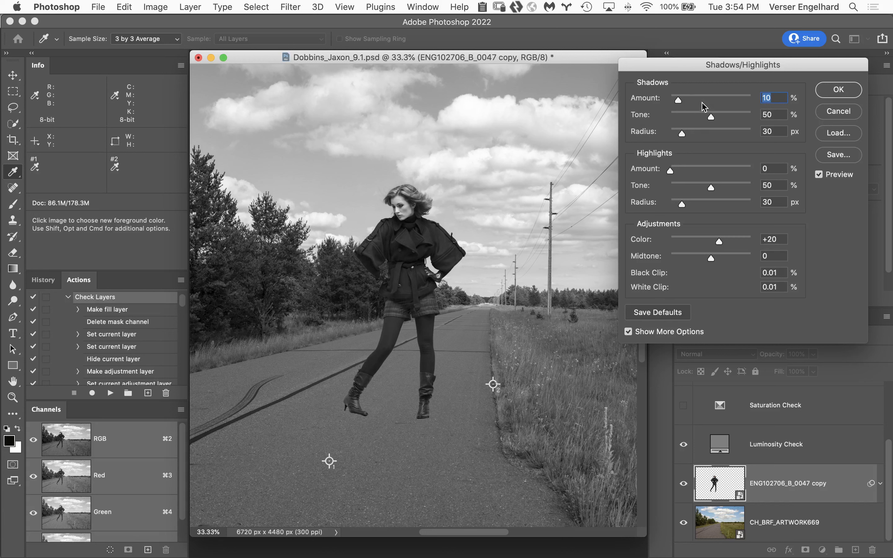
# Compare the woman with the Shadows/Highlights preview off and on, and apply the adjustment as a smart filter
pyautogui.click(819, 176)
pyautogui.click(819, 175)
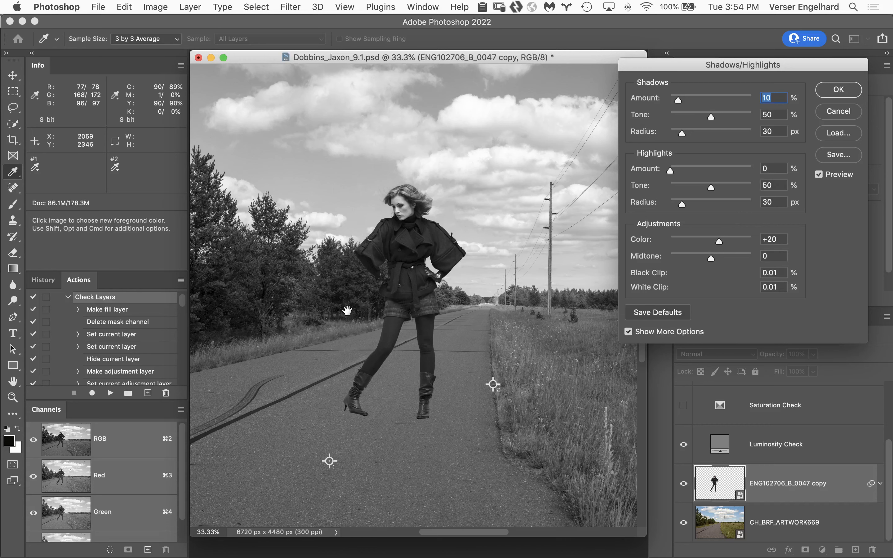
pyautogui.moveTo(346, 310); pyautogui.dragTo(398, 314)
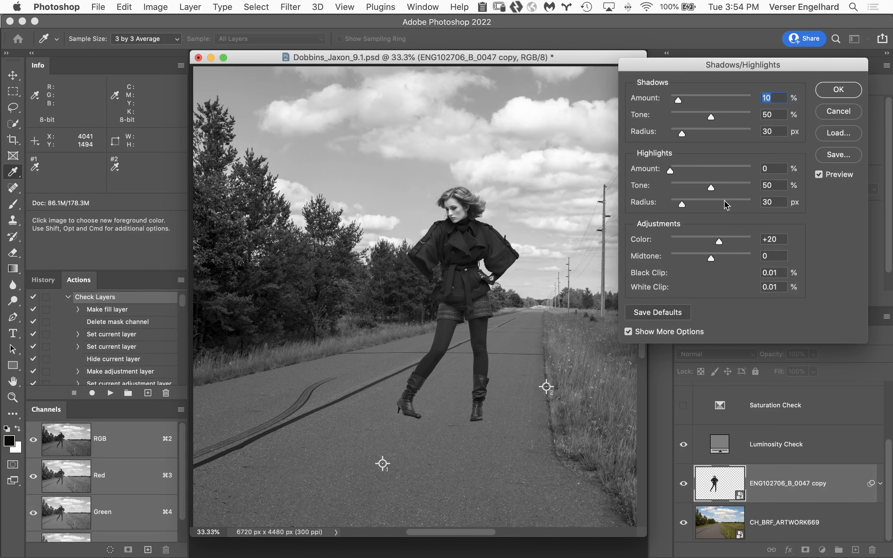
pyautogui.click(819, 175)
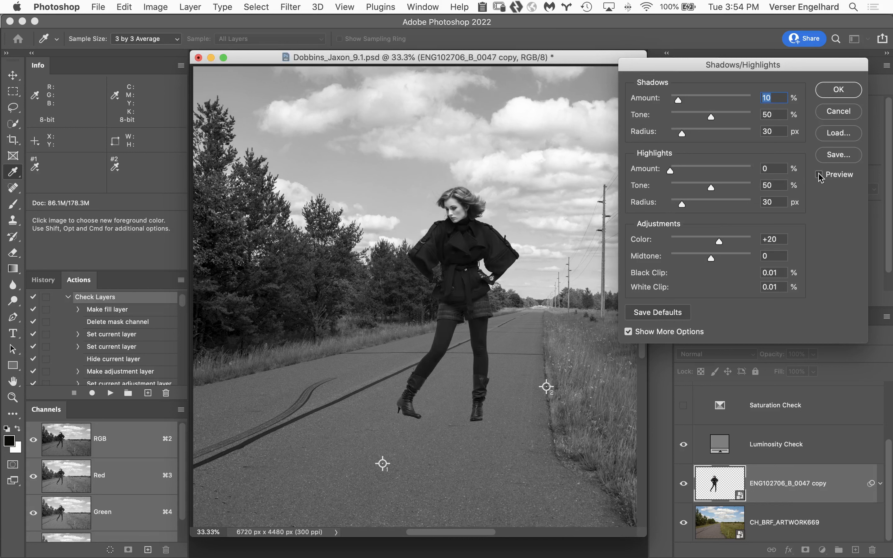
pyautogui.click(820, 176)
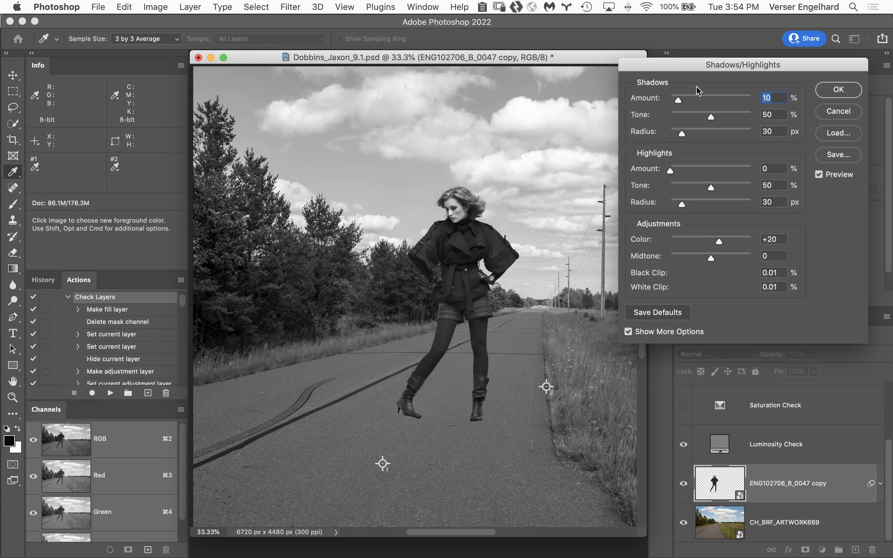
pyautogui.click(834, 91)
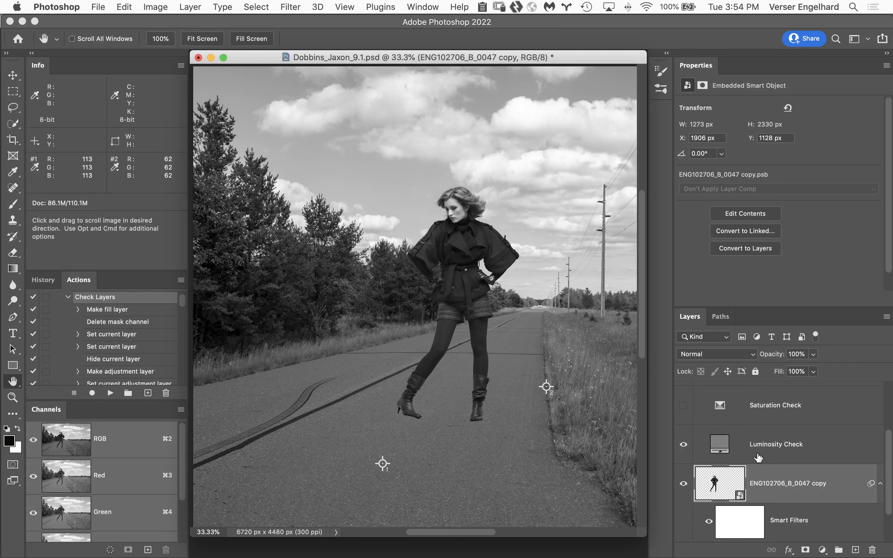
# Hide the Luminosity Check layer and invert the smart filter mask back and forth to compare the woman with and without the adjustment
pyautogui.click(683, 444)
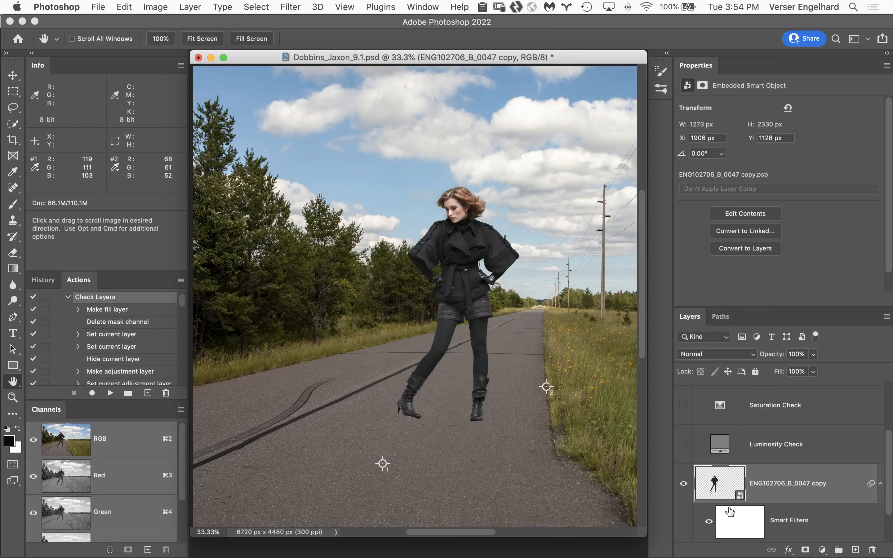
pyautogui.click(741, 524)
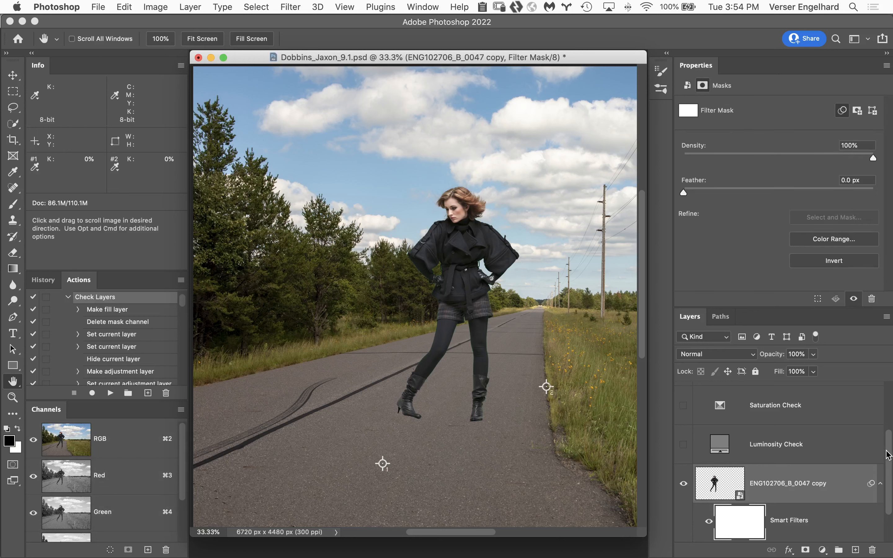
pyautogui.moveTo(889, 456); pyautogui.dragTo(890, 472)
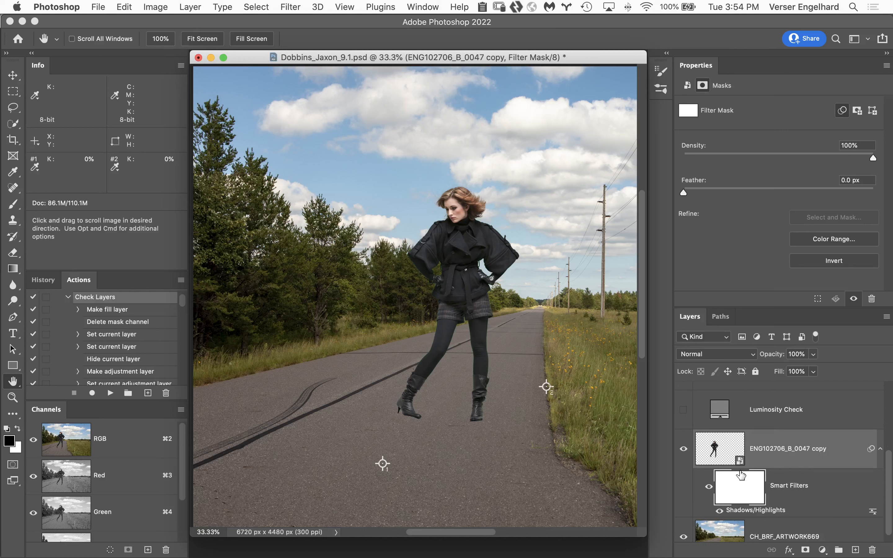
pyautogui.press('super+i')
pyautogui.press('super+i')
pyautogui.press('super+i')
pyautogui.press('super+i')
pyautogui.press('super+i')
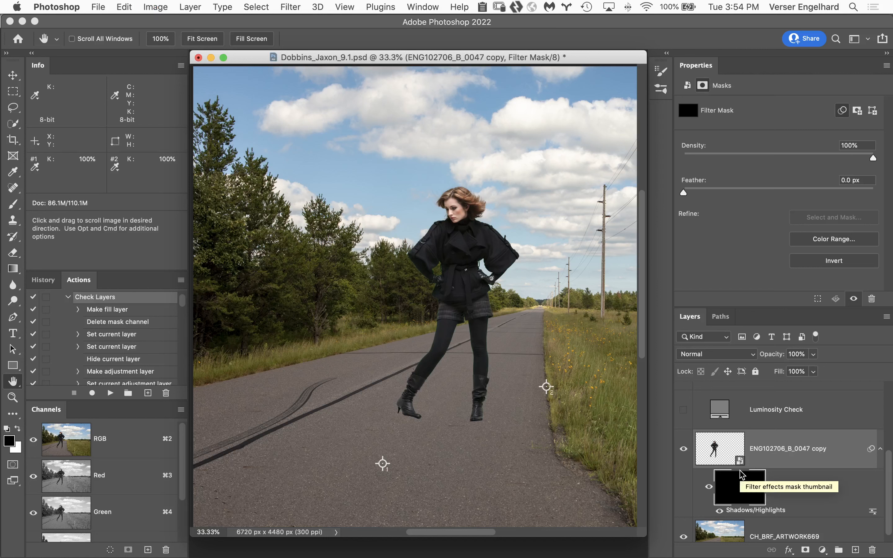
pyautogui.press('super+i')
pyautogui.press('super+i')
pyautogui.press('super+i')
pyautogui.press('super+i')
pyautogui.press('super+i')
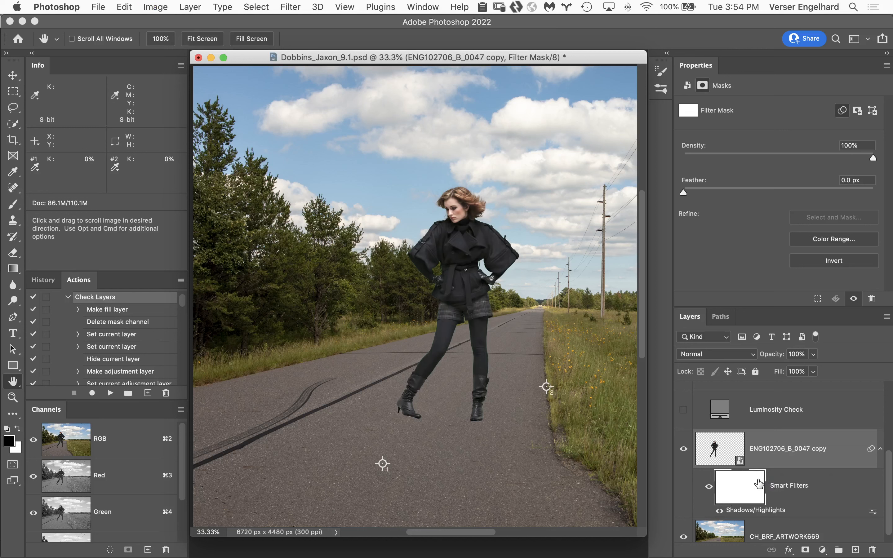
# Fine-tune the Shadows Amount in the Shadows/Highlights smart filter against the Luminosity Check layer, apply it, and hide the check layer
pyautogui.click(683, 412)
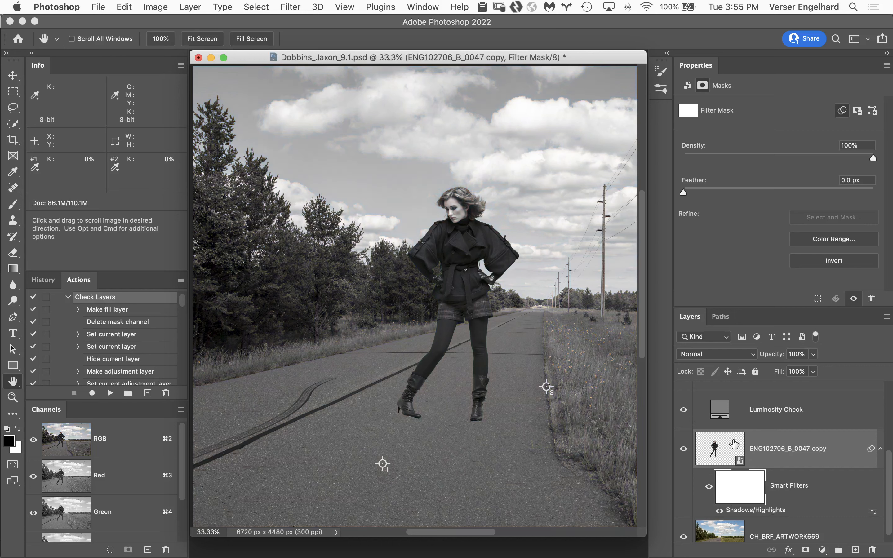
pyautogui.doubleClick(777, 512)
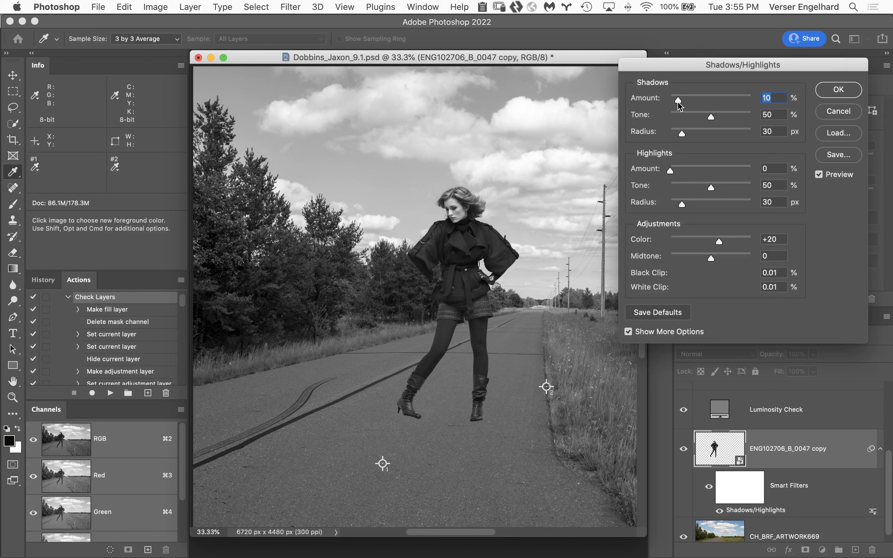
pyautogui.moveTo(679, 101); pyautogui.dragTo(677, 101)
pyautogui.click(827, 93)
pyautogui.press('h')
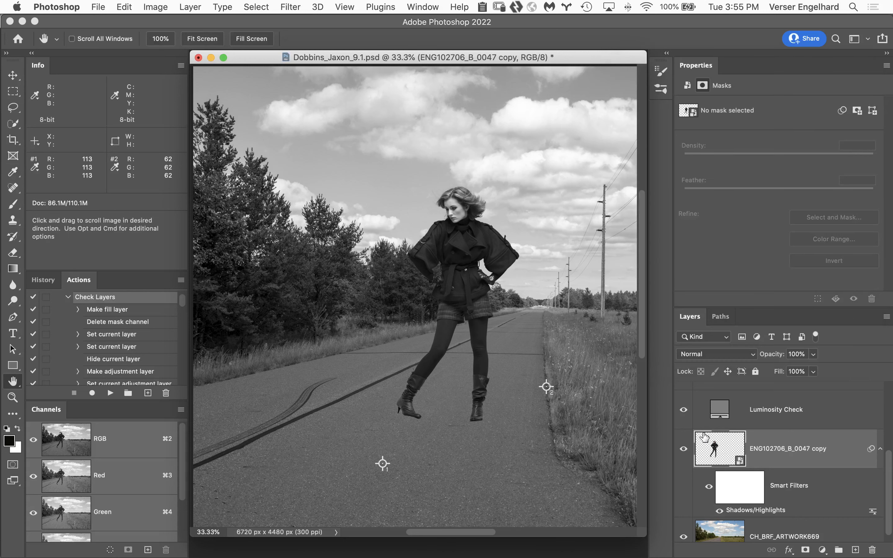
pyautogui.click(684, 410)
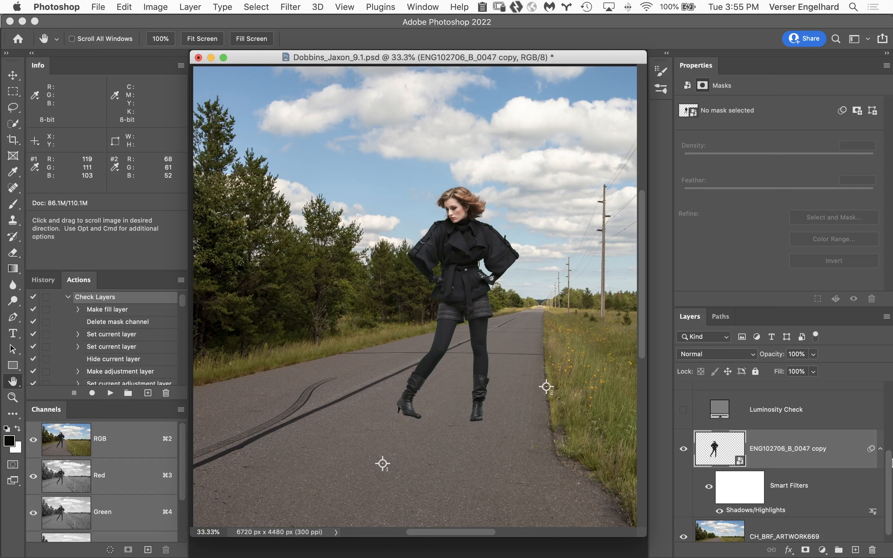
pyautogui.moveTo(891, 458); pyautogui.dragTo(891, 439)
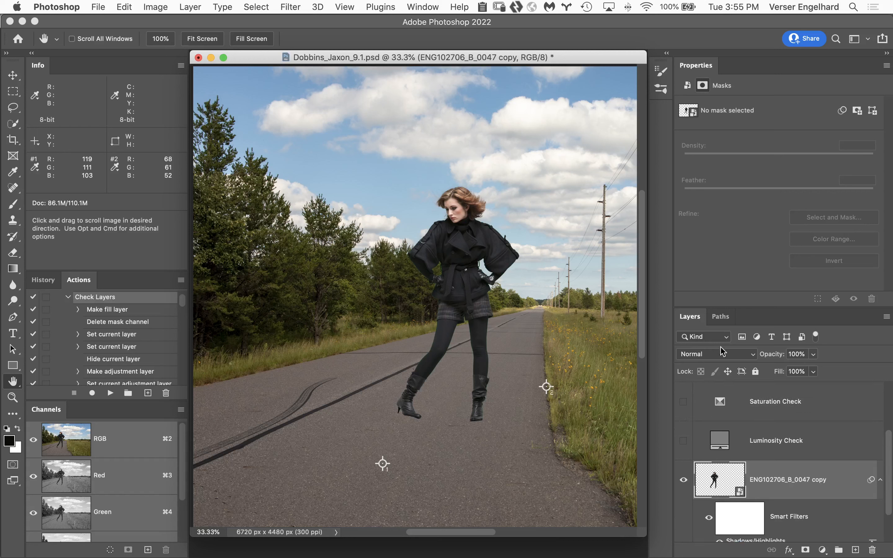
# Show the Saturation Check layer and add a Hue/Saturation adjustment clipped to the ENG102706_B_0047 copy layer
pyautogui.click(684, 401)
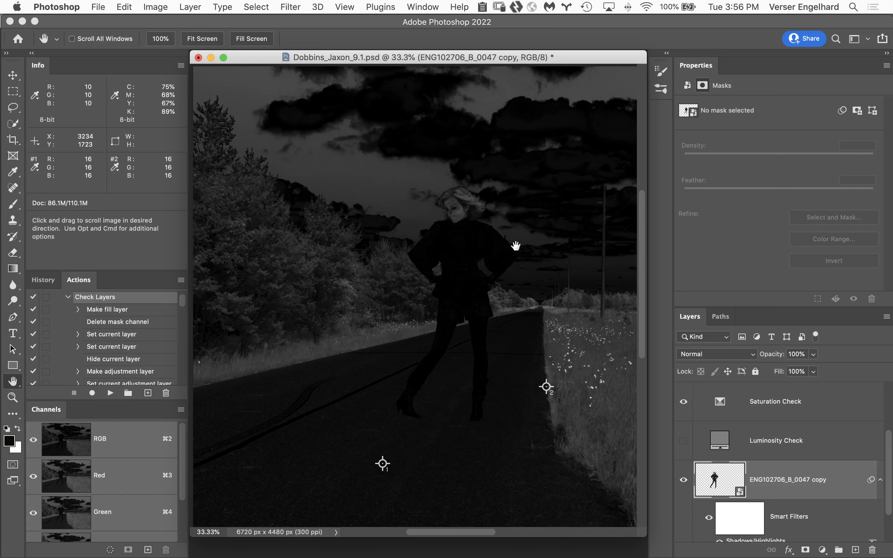
pyautogui.press('super')
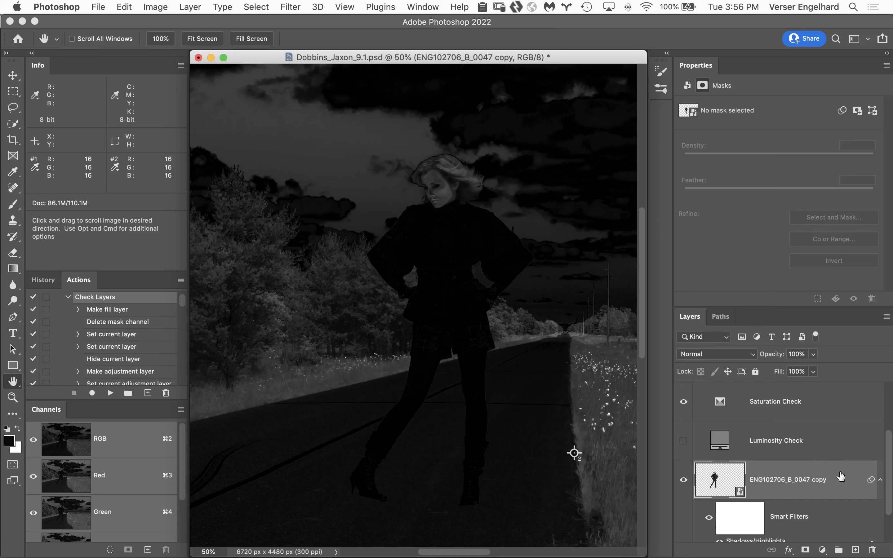
pyautogui.click(834, 481)
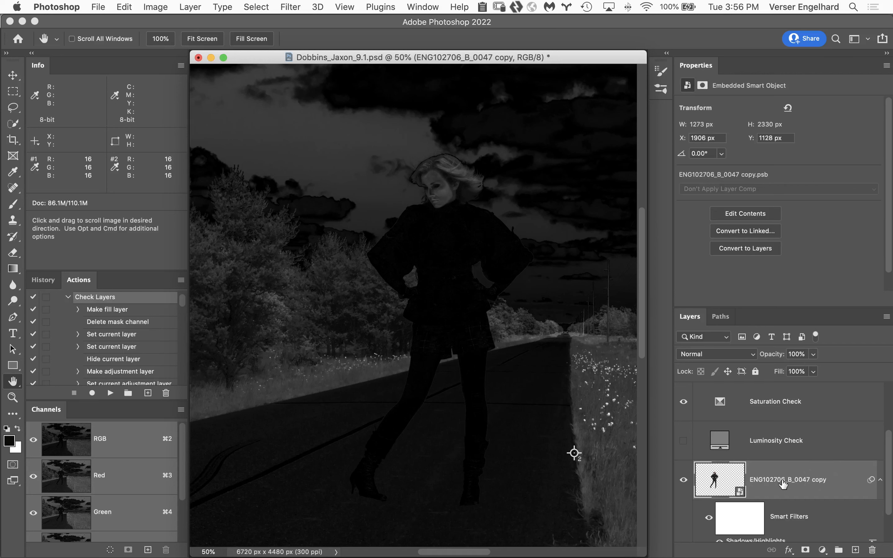
pyautogui.click(823, 551)
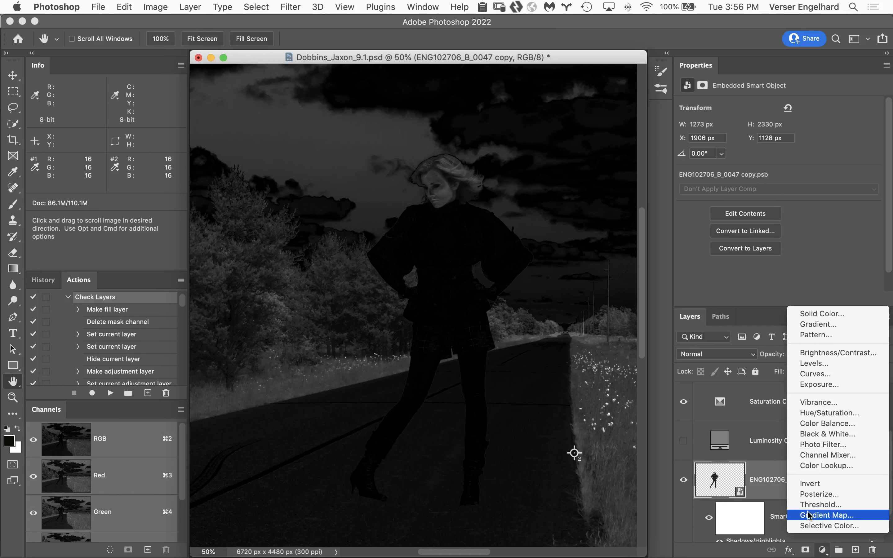
pyautogui.click(885, 413)
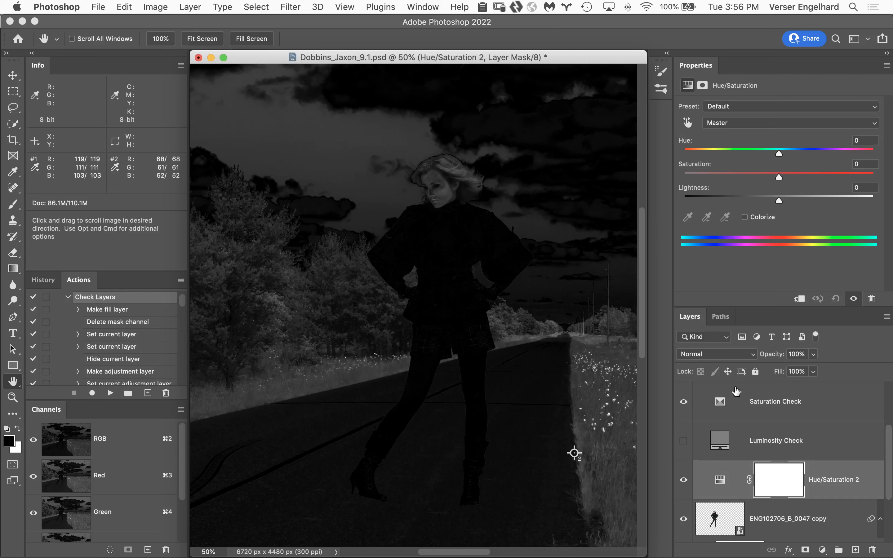
pyautogui.click(800, 300)
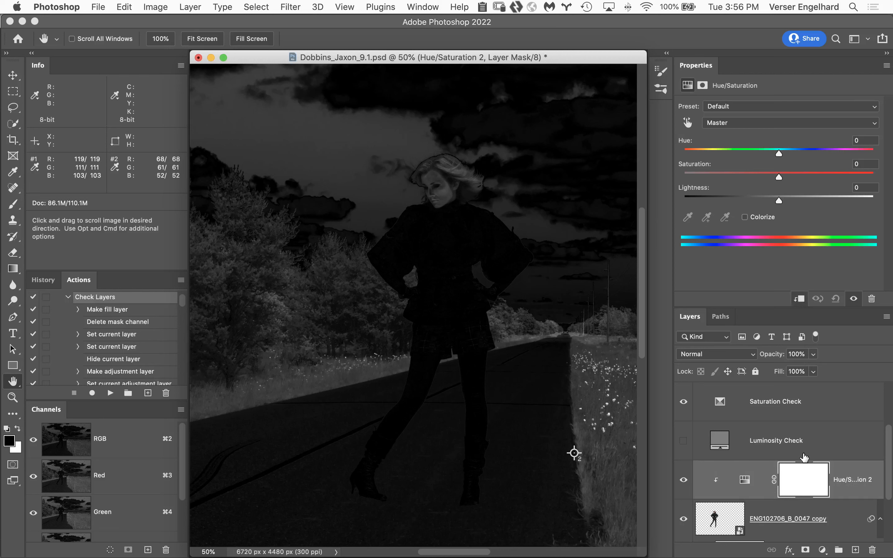
# Set the clipped Hue/Saturation layer's blend mode to Saturation and its Saturation value to -16
pyautogui.click(726, 360)
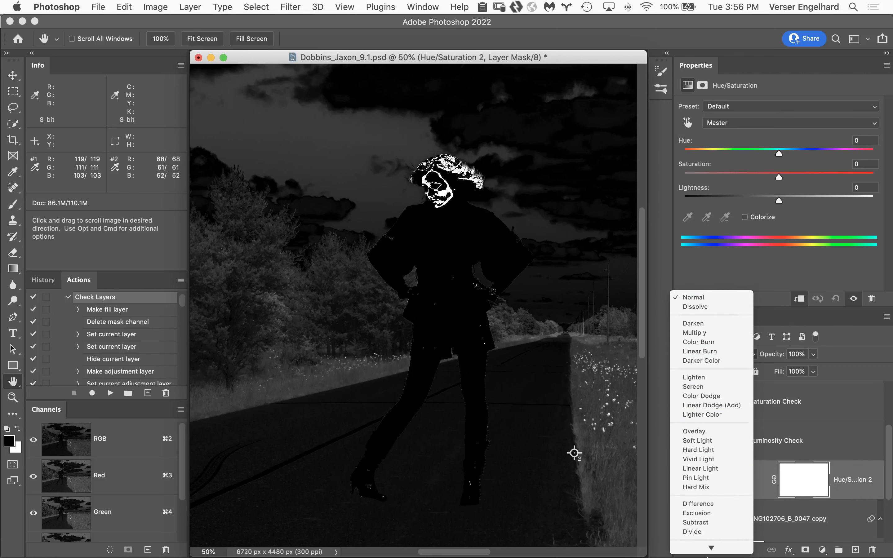
pyautogui.click(721, 530)
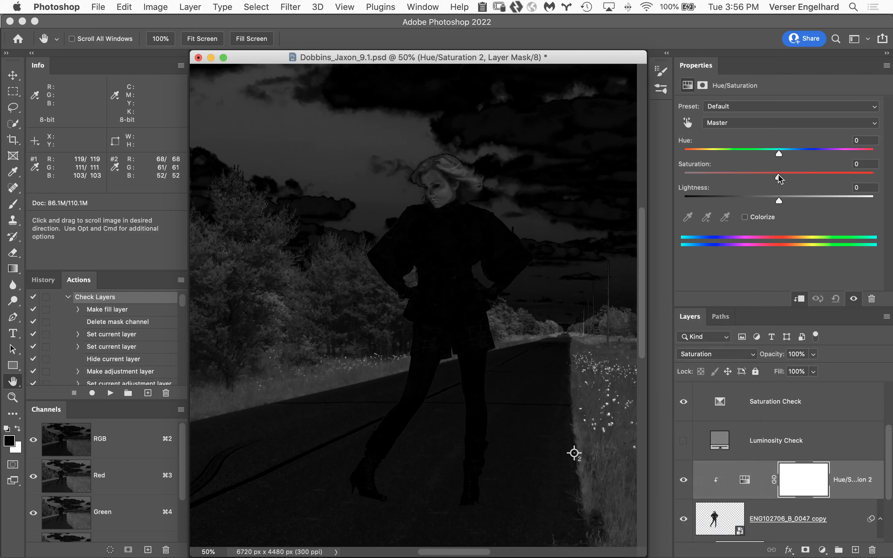
pyautogui.moveTo(778, 176); pyautogui.dragTo(768, 177)
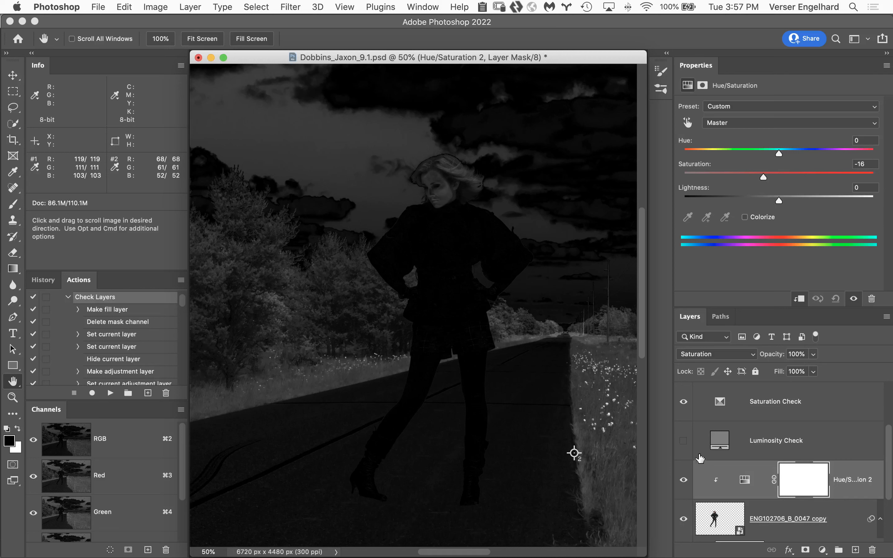
# Hide the Saturation Check layer and compare the woman with and without the Hue/Saturation adjustment
pyautogui.click(684, 403)
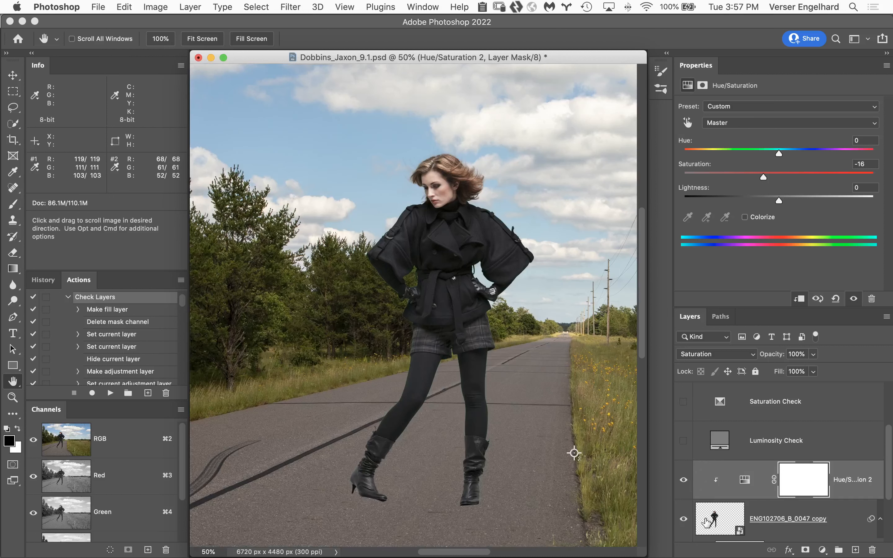
pyautogui.click(684, 481)
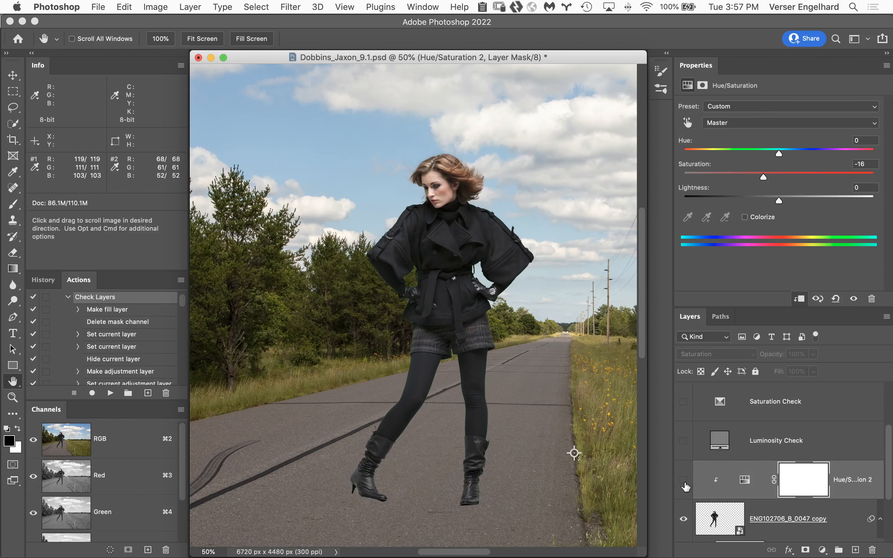
pyautogui.click(683, 481)
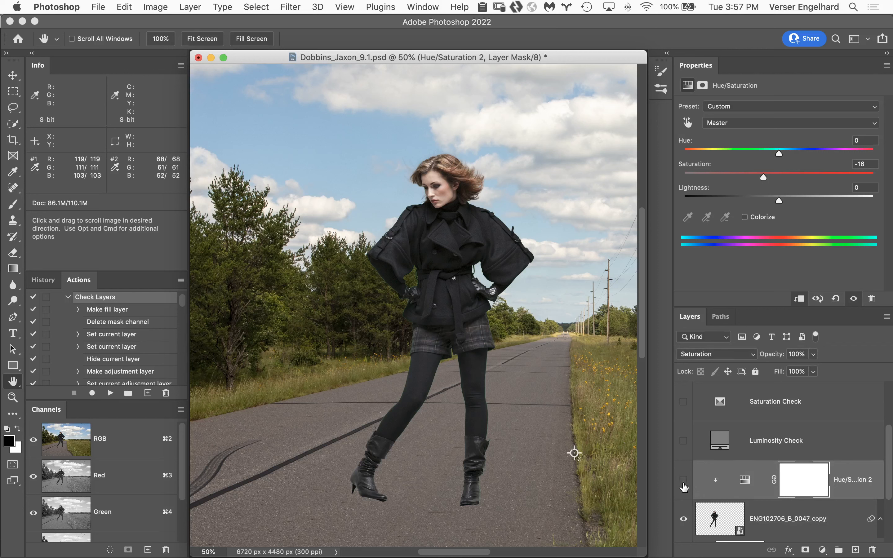
pyautogui.click(687, 487)
pyautogui.click(685, 491)
# Show the Color Check Layer group and add a Color Balance adjustment above the woman's Hue/Saturation layer, clipped to the woman
pyautogui.scroll(5, 889, 435)
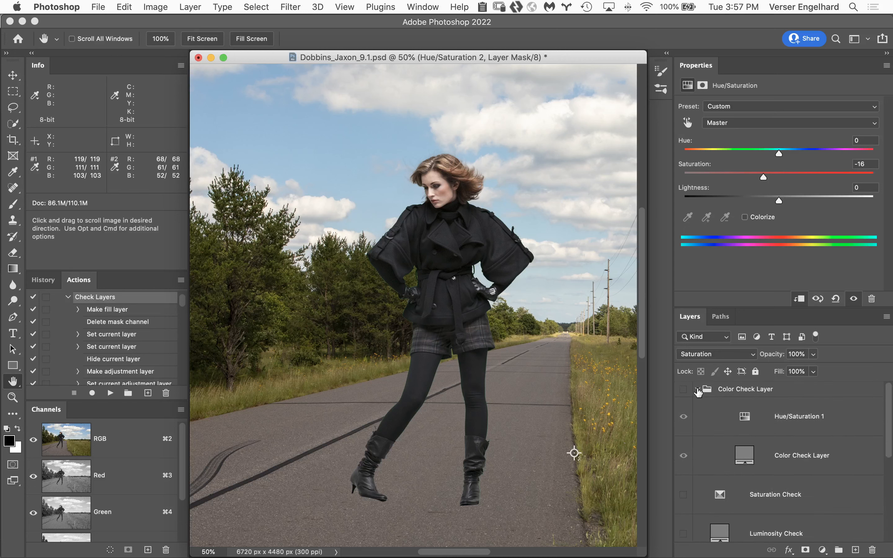
pyautogui.click(683, 389)
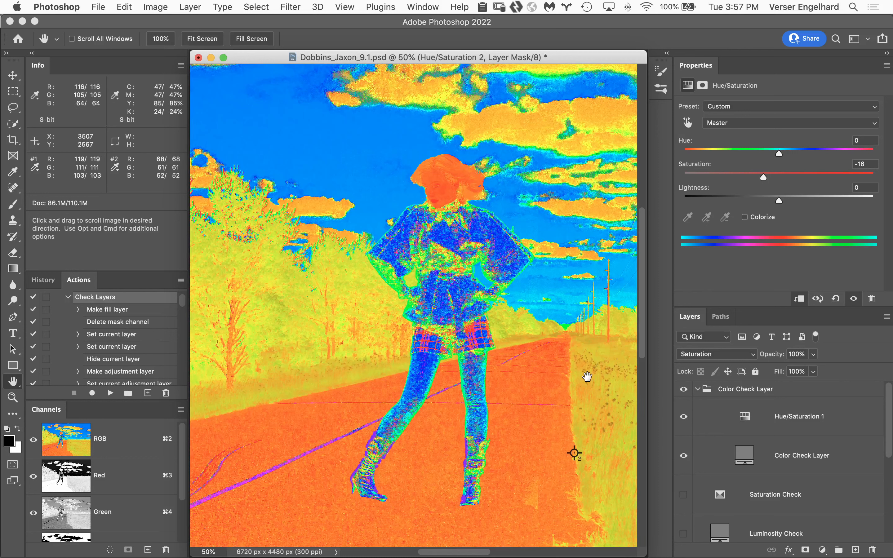
pyautogui.keyDown('alt'); pyautogui.click(498, 376); pyautogui.keyUp('alt')
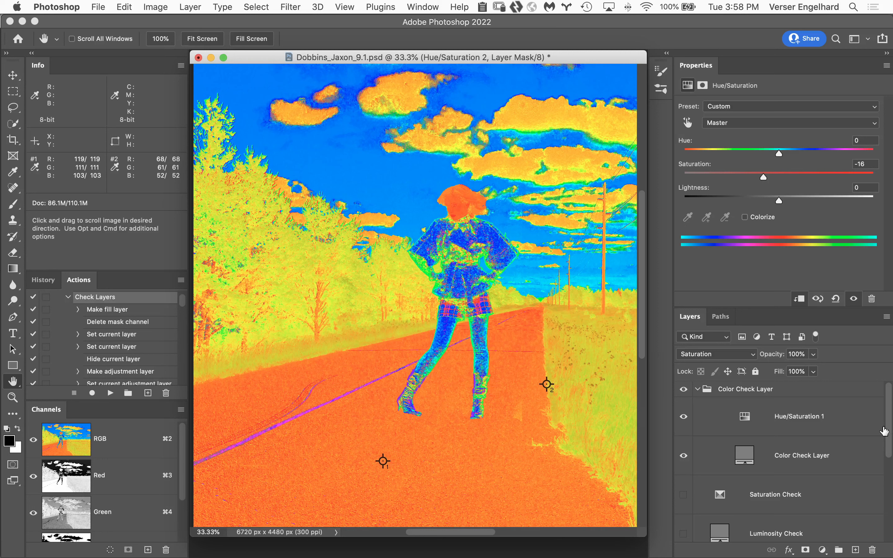
pyautogui.moveTo(889, 430); pyautogui.dragTo(891, 474)
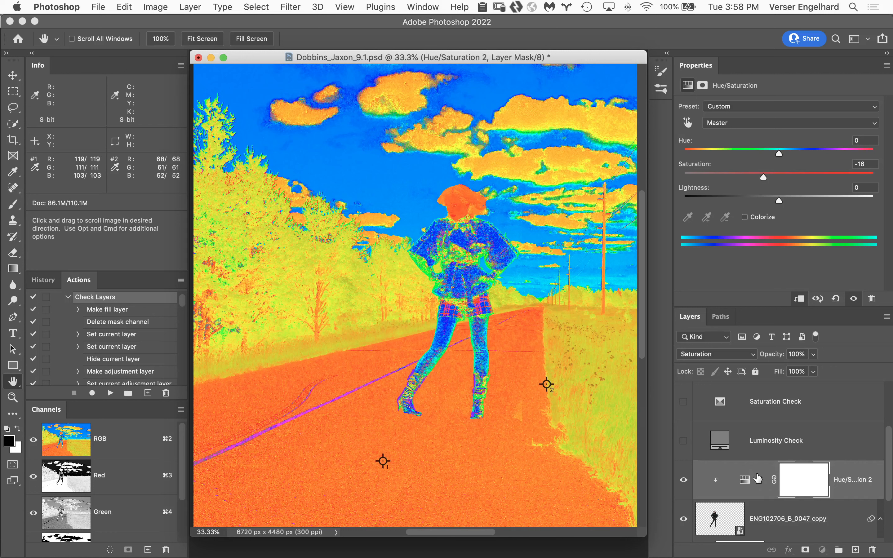
pyautogui.click(725, 482)
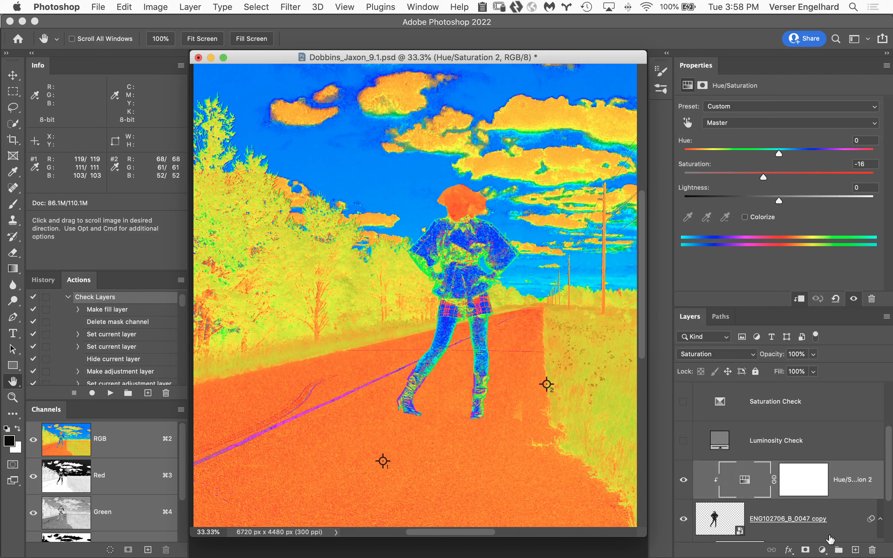
pyautogui.click(821, 550)
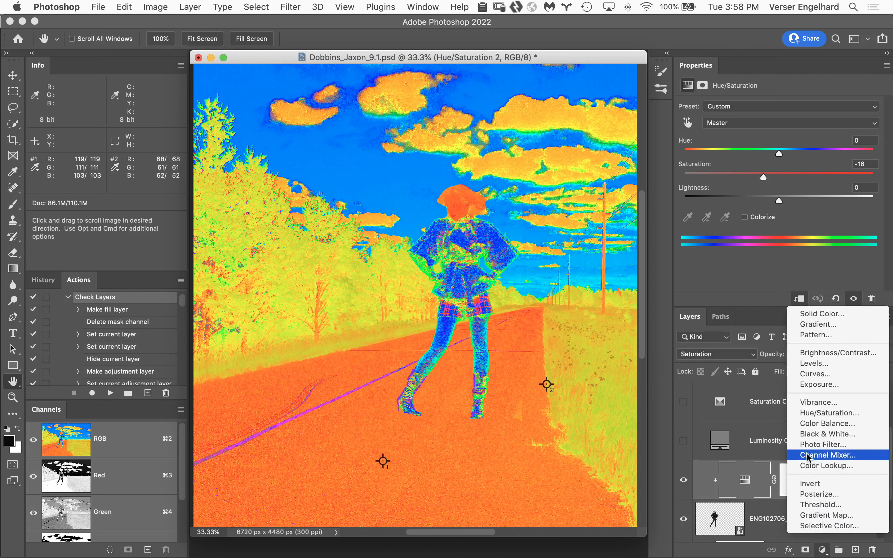
pyautogui.click(832, 425)
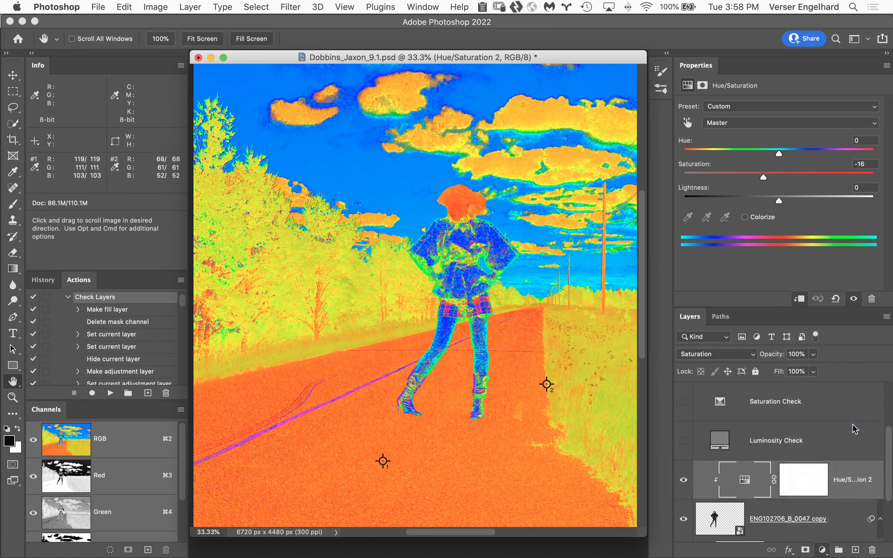
pyautogui.click(800, 300)
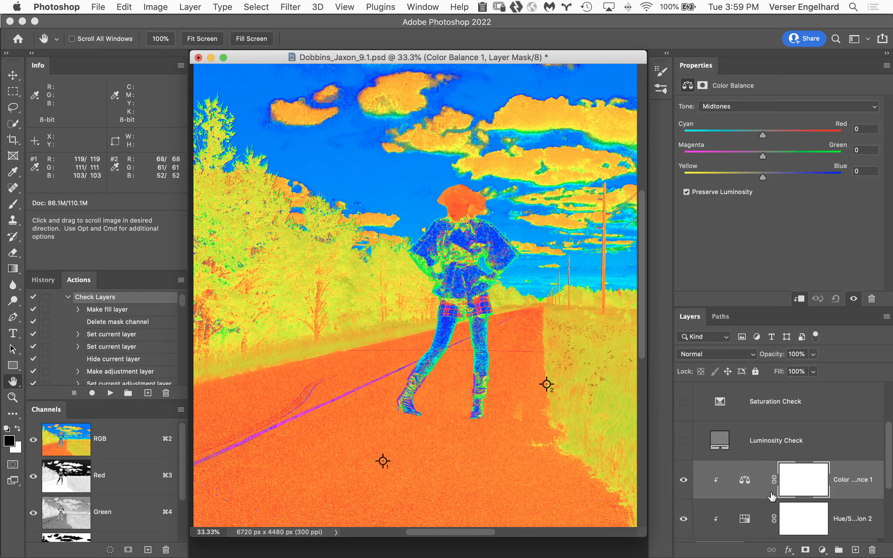
# Set the Color Balance layer's blend mode to Color and its midtone Yellow–Blue value to -16
pyautogui.click(726, 358)
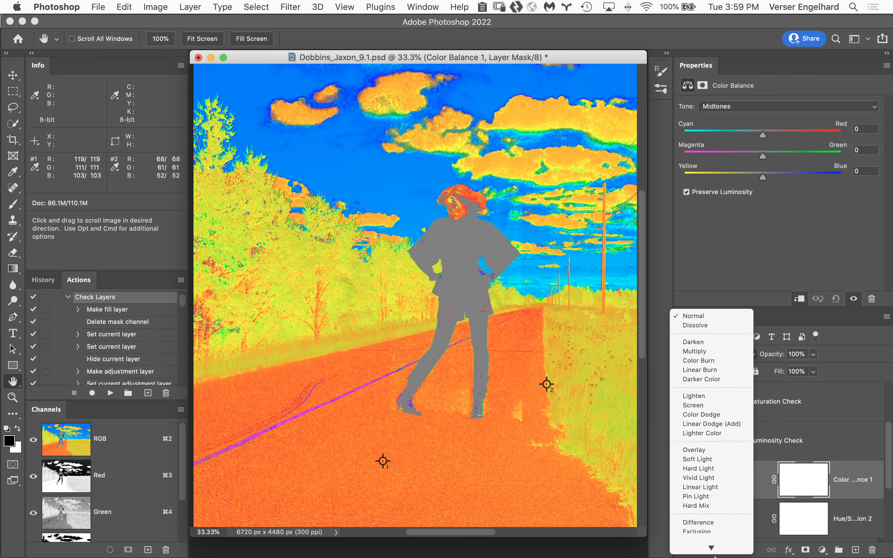
pyautogui.click(711, 538)
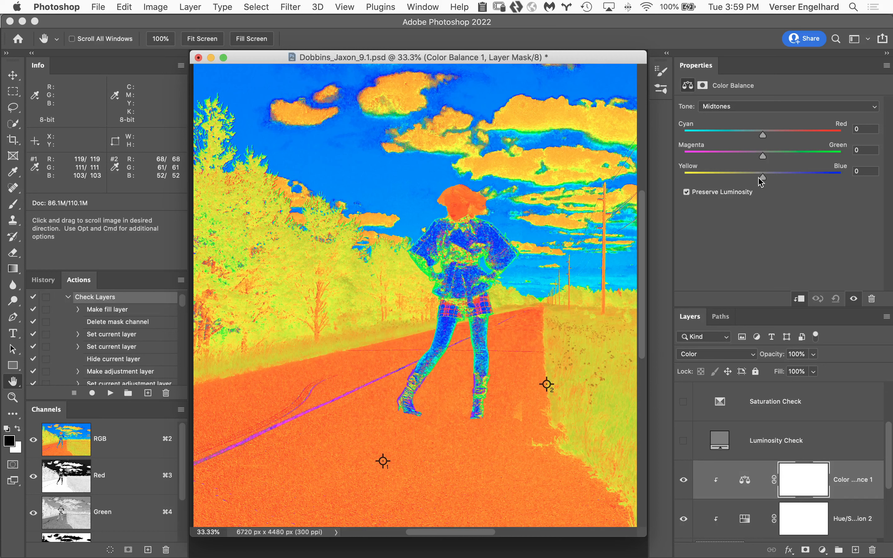
pyautogui.moveTo(762, 177); pyautogui.dragTo(758, 179)
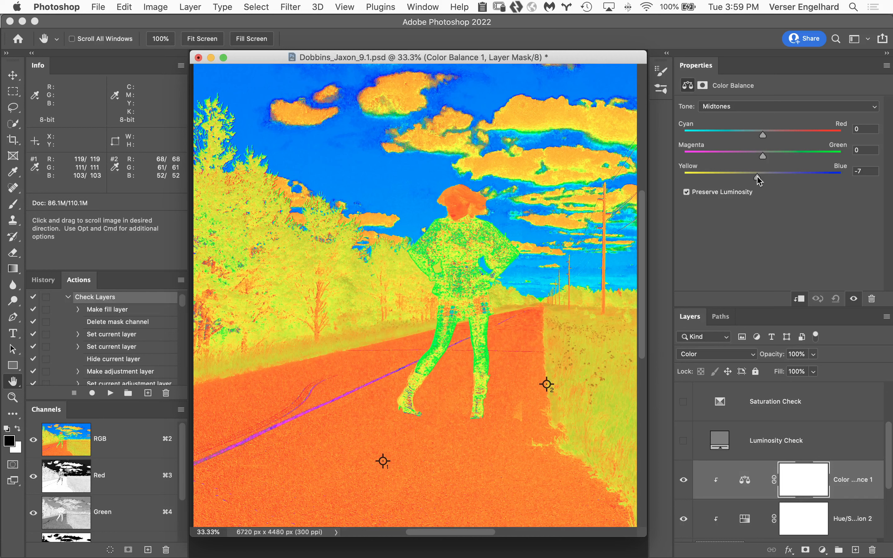
pyautogui.moveTo(757, 180); pyautogui.dragTo(756, 180)
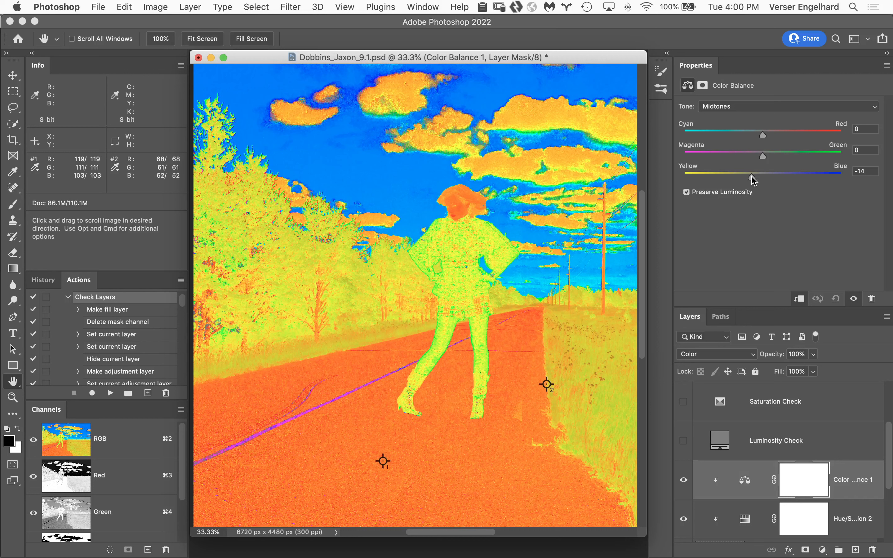
pyautogui.moveTo(747, 176)
pyautogui.mouseDown()
pyautogui.moveTo(732, 179)
pyautogui.moveTo(748, 176)
pyautogui.mouseUp()
# Hide the Color Check Layer group and compare the composite with and without the Color Balance adjustment
pyautogui.scroll(3, 888, 413)
pyautogui.scroll(3, 888, 410)
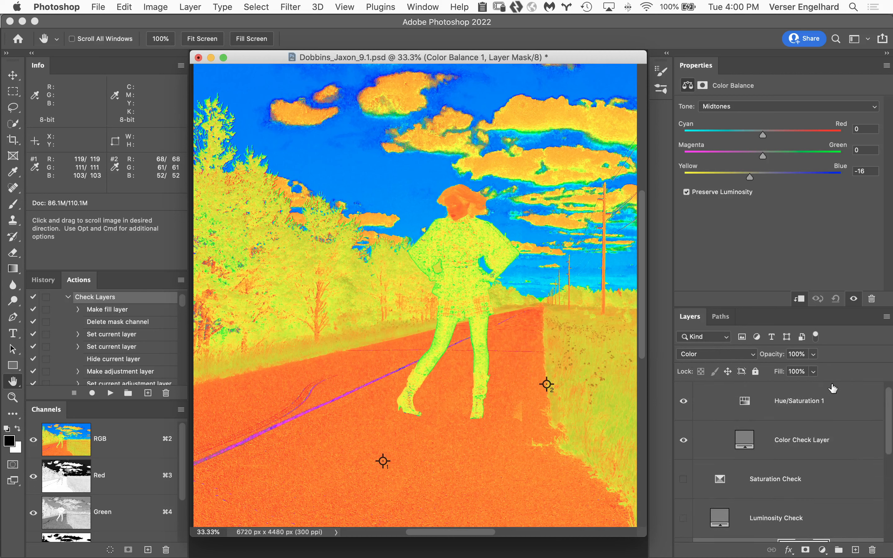
pyautogui.scroll(1, 883, 394)
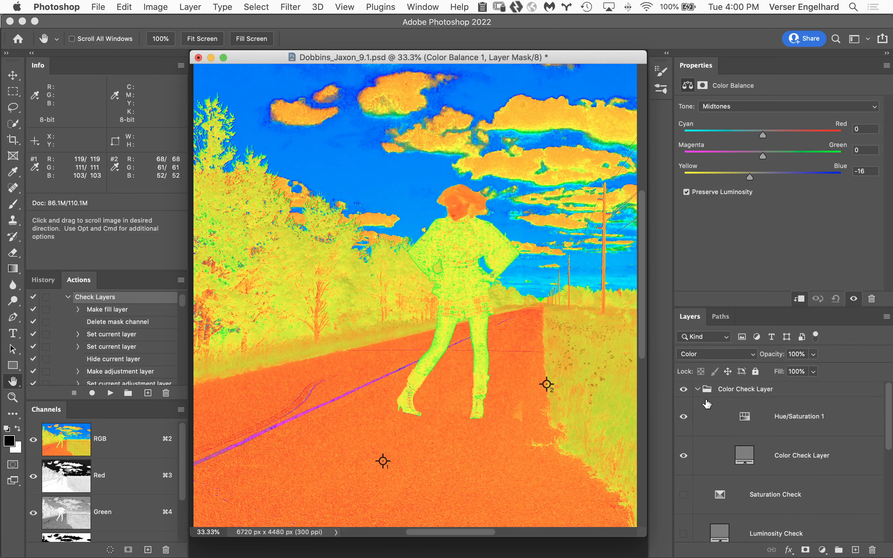
pyautogui.click(685, 390)
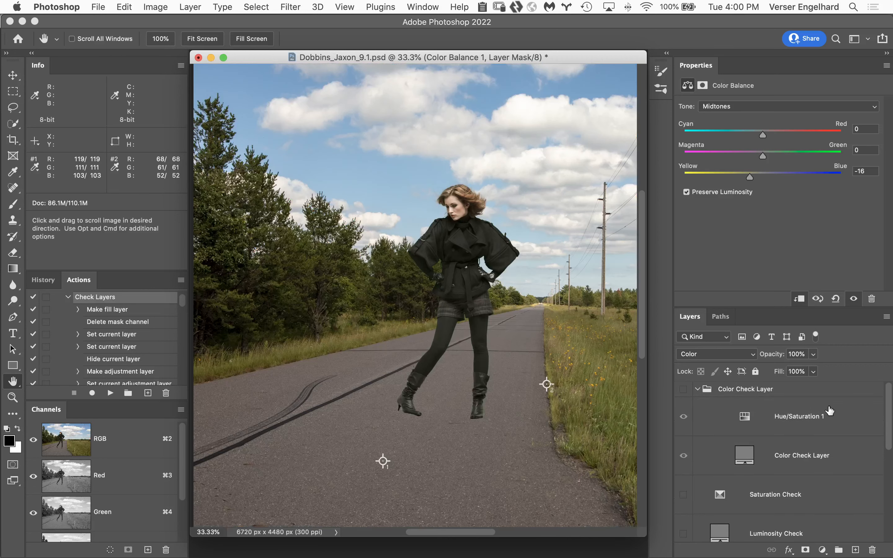
pyautogui.scroll(-2, 890, 413)
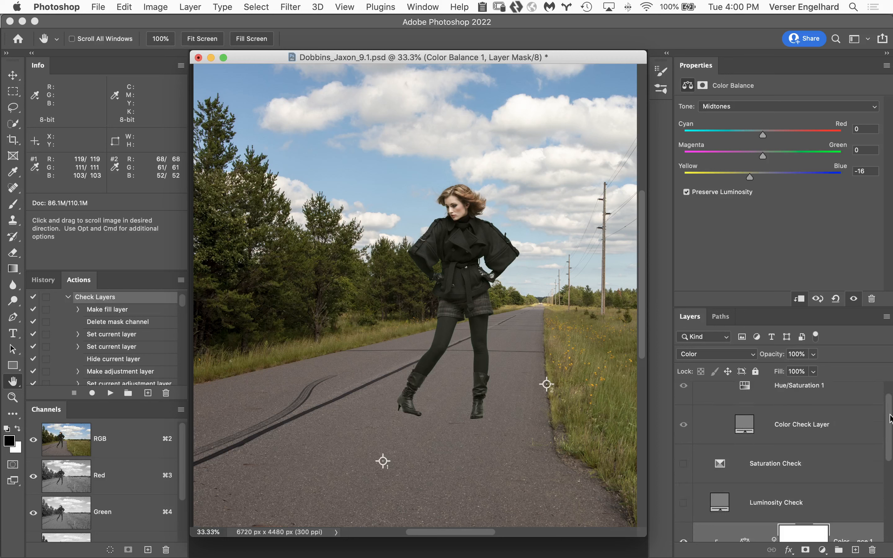
pyautogui.scroll(-2, 890, 421)
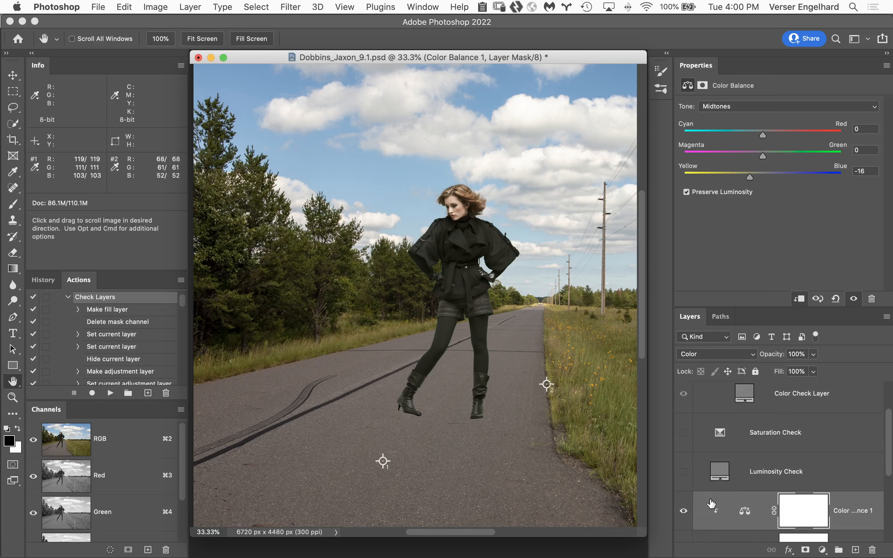
pyautogui.click(683, 511)
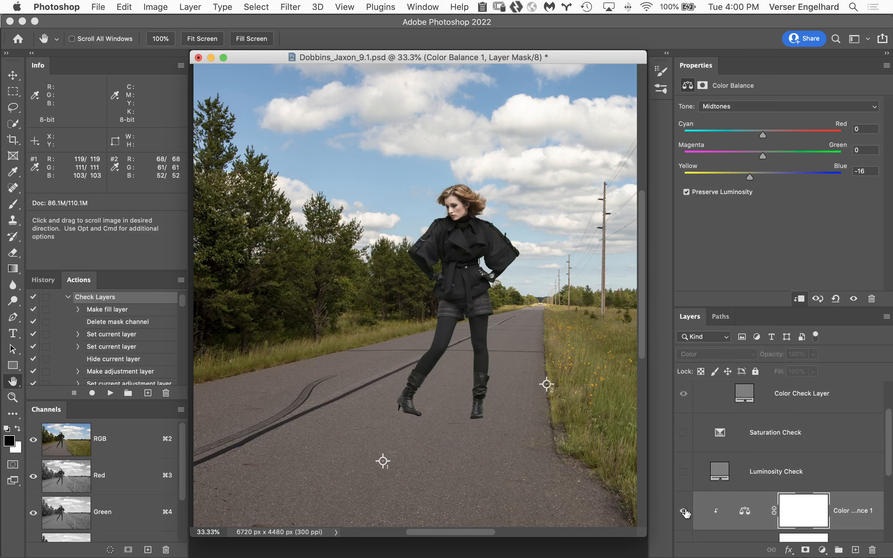
pyautogui.click(684, 512)
pyautogui.click(686, 513)
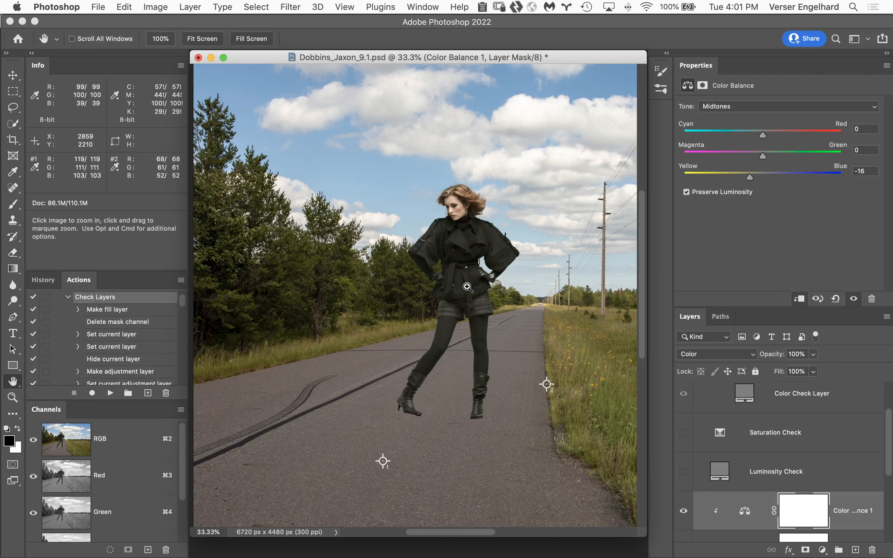
# Compare the woman up close with and without the Color Balance adjustment, and fit the whole image in view
pyautogui.keyDown('super'); pyautogui.click(480, 288); pyautogui.keyUp('super')
pyautogui.keyDown('super'); pyautogui.click(487, 295); pyautogui.keyUp('super')
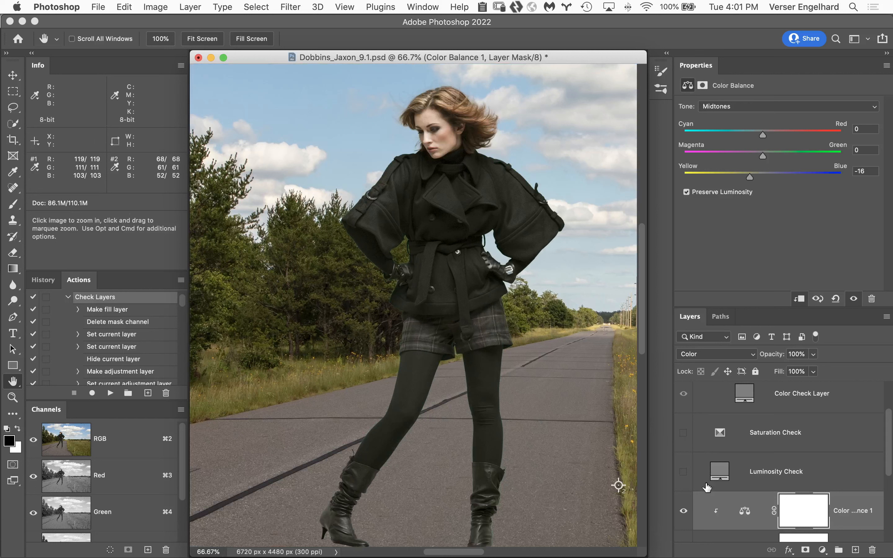
pyautogui.click(683, 512)
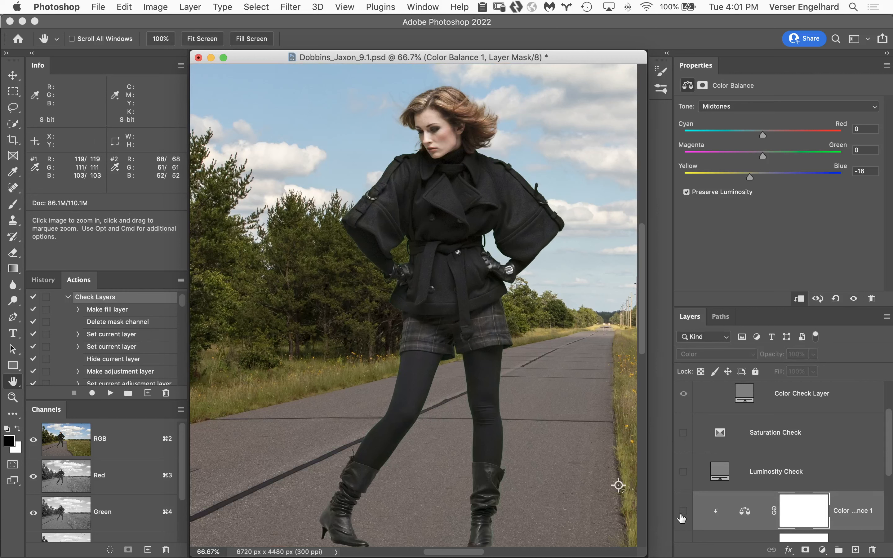
pyautogui.click(683, 512)
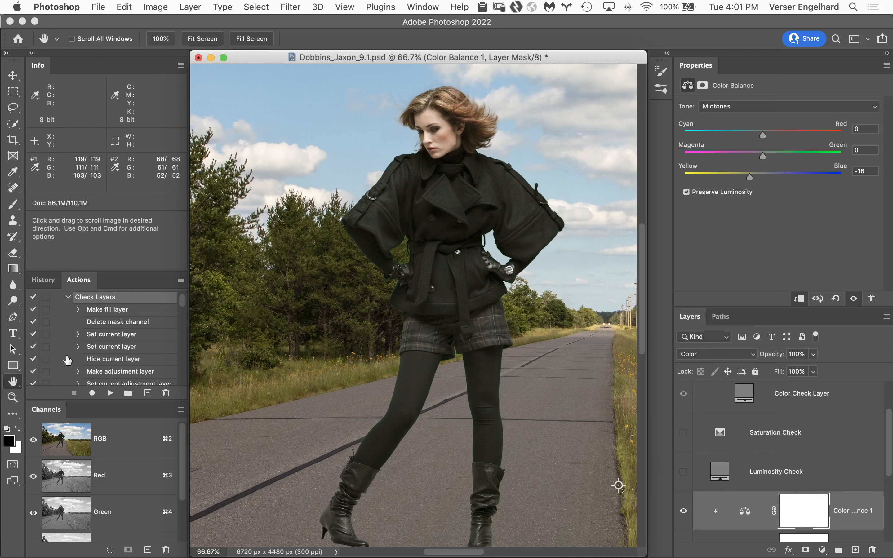
pyautogui.doubleClick(13, 381)
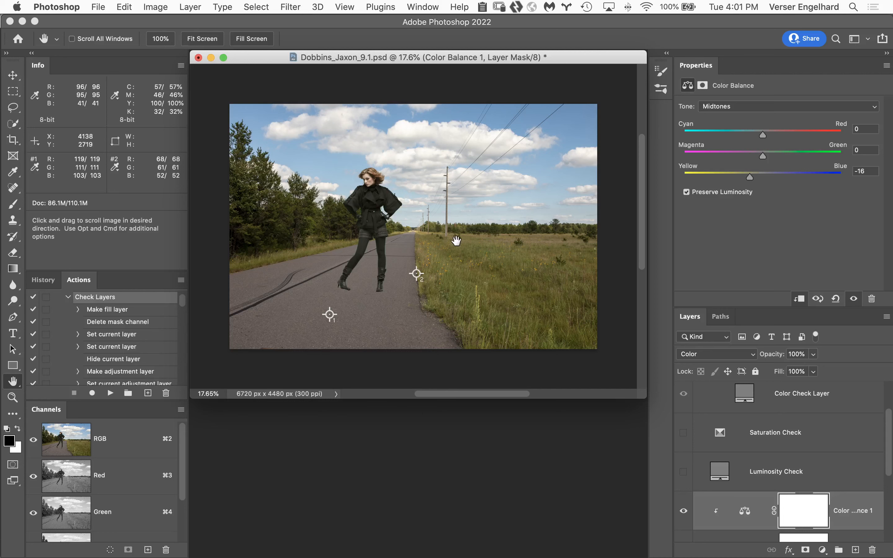
# Add a Curves adjustment above the woman's Color Balance layer and clip it to the woman
pyautogui.keyDown('alt'); pyautogui.click(408, 237); pyautogui.keyUp('alt')
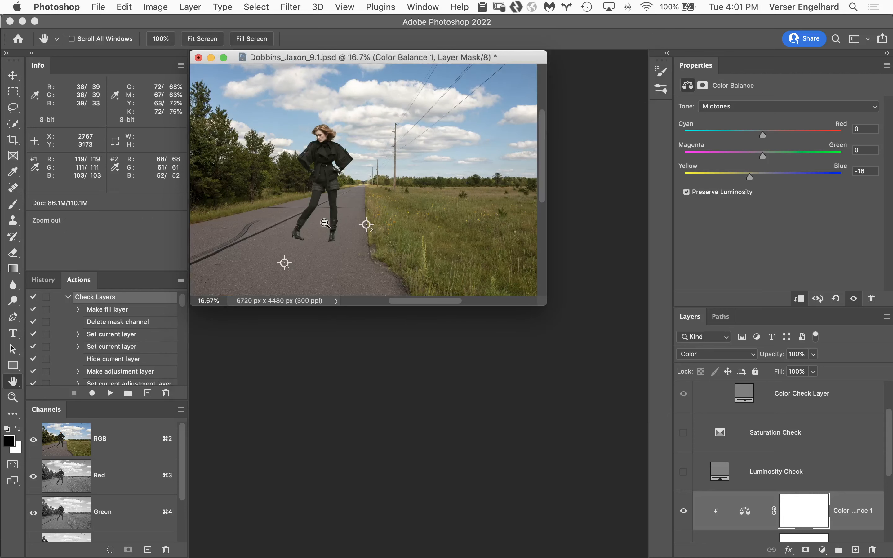
pyautogui.keyDown('super'); pyautogui.click(331, 196); pyautogui.keyUp('super')
pyautogui.keyDown('super'); pyautogui.click(322, 239); pyautogui.keyUp('super')
pyautogui.moveTo(377, 315); pyautogui.dragTo(535, 306)
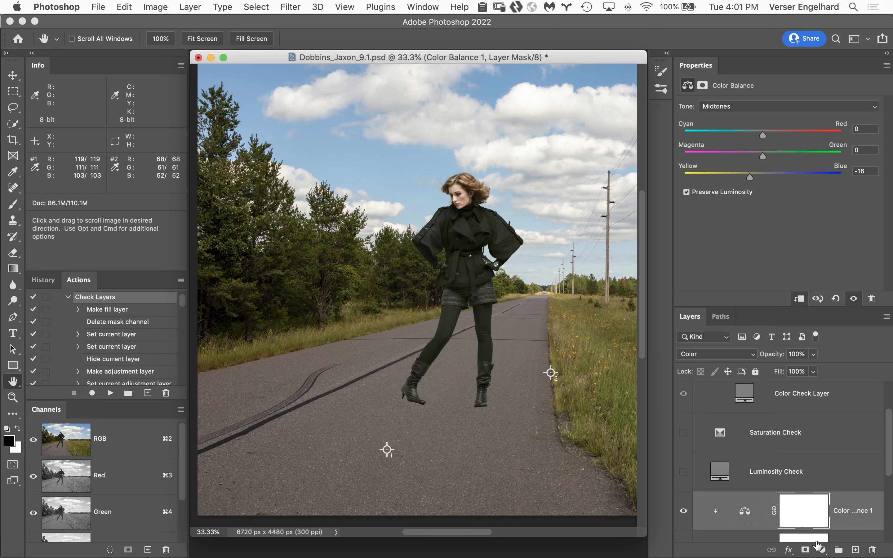
pyautogui.click(821, 550)
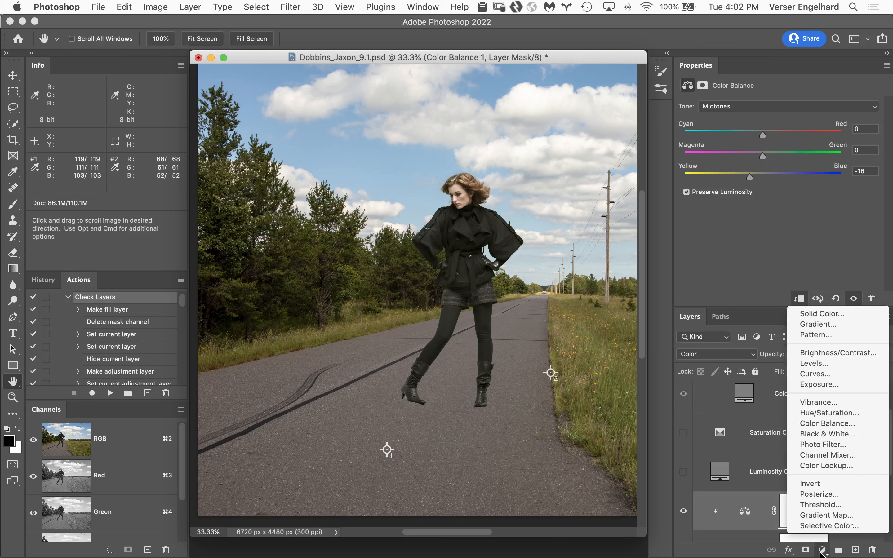
pyautogui.click(808, 374)
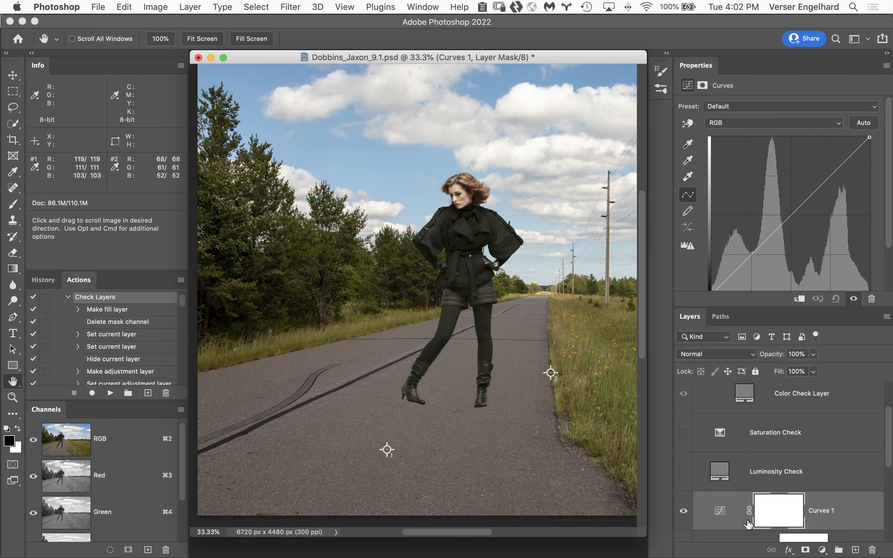
pyautogui.click(800, 299)
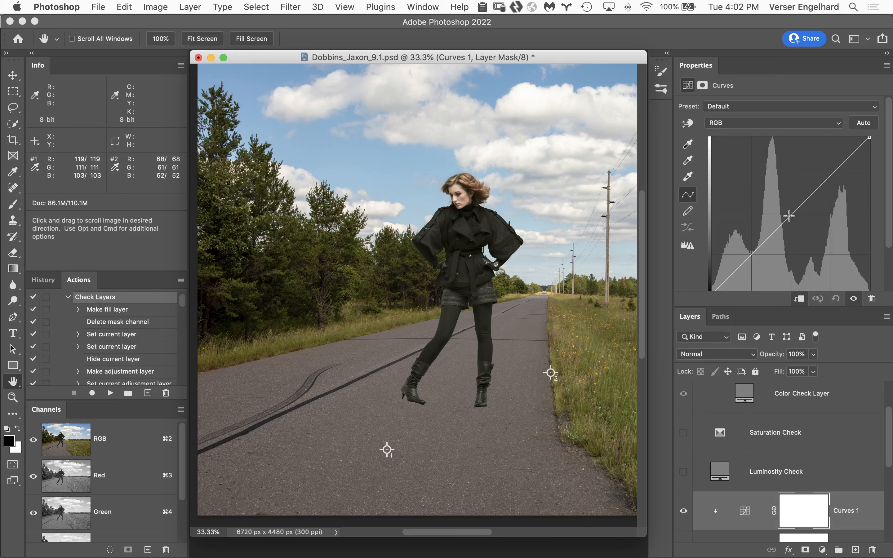
# Try darkening the woman by pulling the curve's midtones down, and remove the added curve point
pyautogui.moveTo(790, 213); pyautogui.dragTo(614, 213)
pyautogui.moveTo(889, 241); pyautogui.dragTo(889, 261)
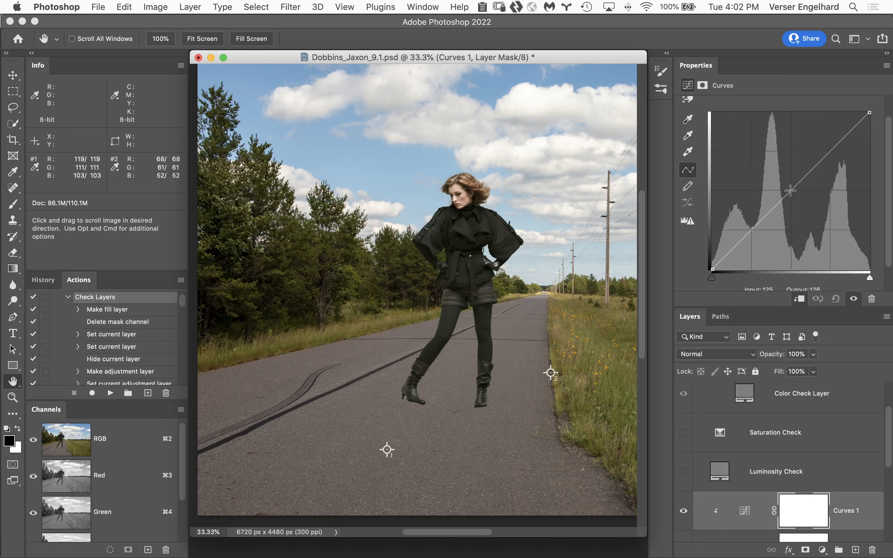
pyautogui.moveTo(789, 193); pyautogui.dragTo(798, 205)
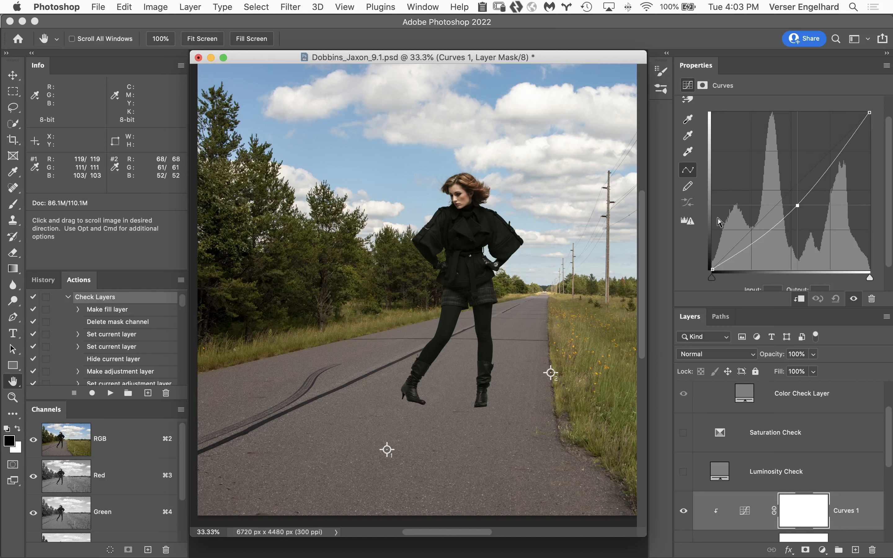
pyautogui.moveTo(797, 205); pyautogui.dragTo(650, 215)
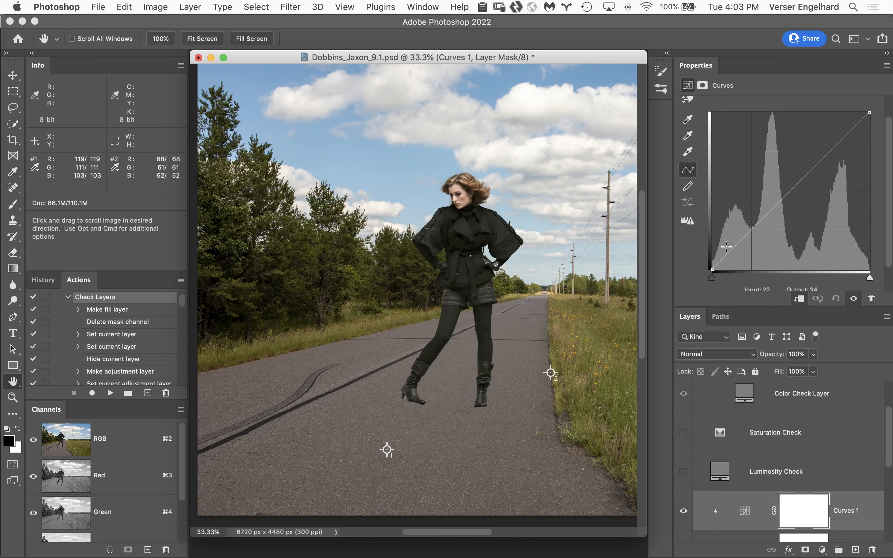
# Try deepening the woman's shadows by moving the curve's black point inward, and return it to its corner
pyautogui.click(713, 268)
pyautogui.moveTo(713, 268); pyautogui.dragTo(732, 275)
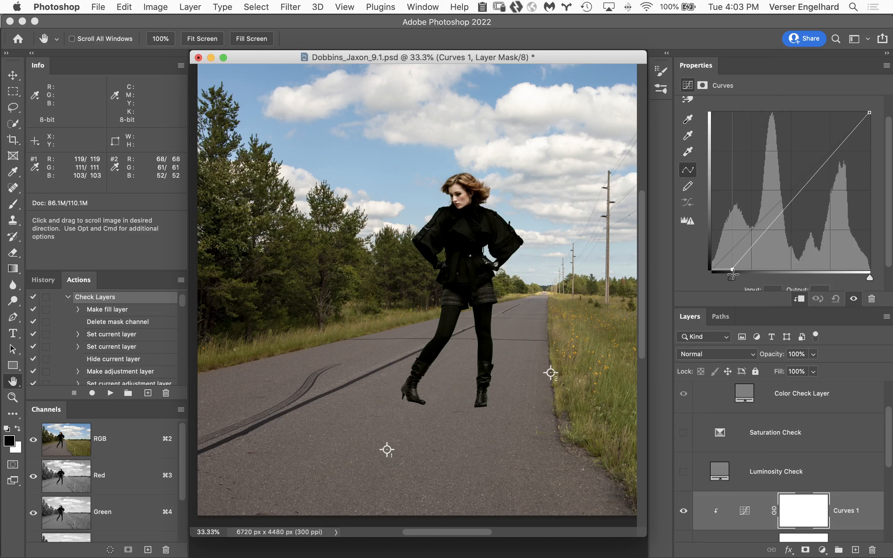
pyautogui.moveTo(732, 275); pyautogui.dragTo(683, 280)
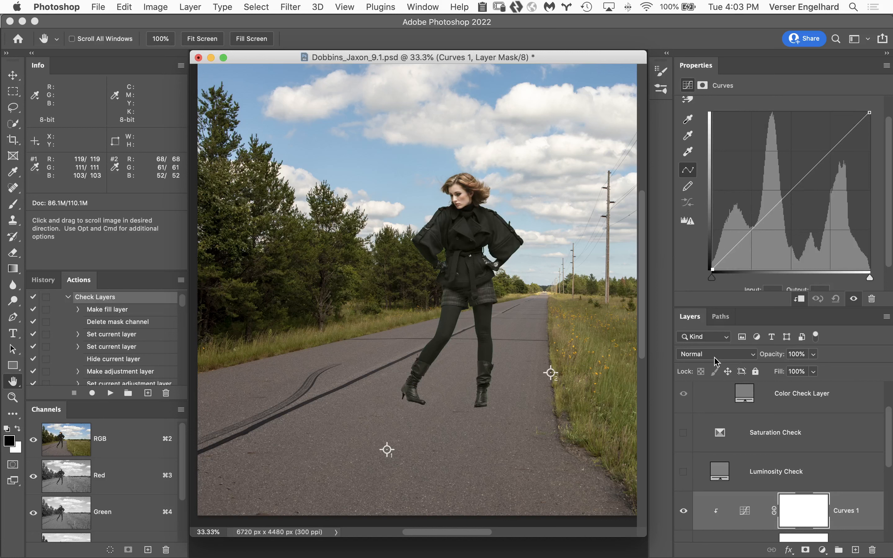
# Set the Curves 1 layer's blend mode to Multiply and invert its layer mask to black
pyautogui.click(724, 358)
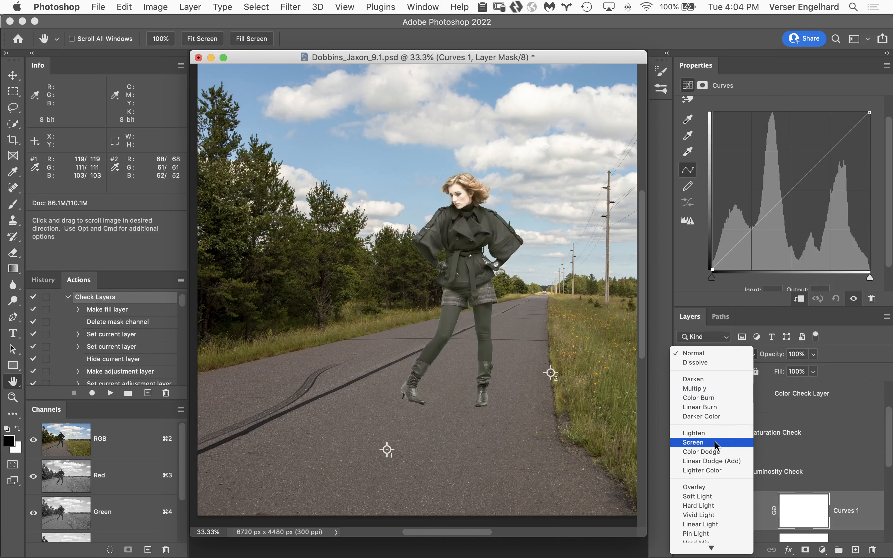
pyautogui.click(718, 389)
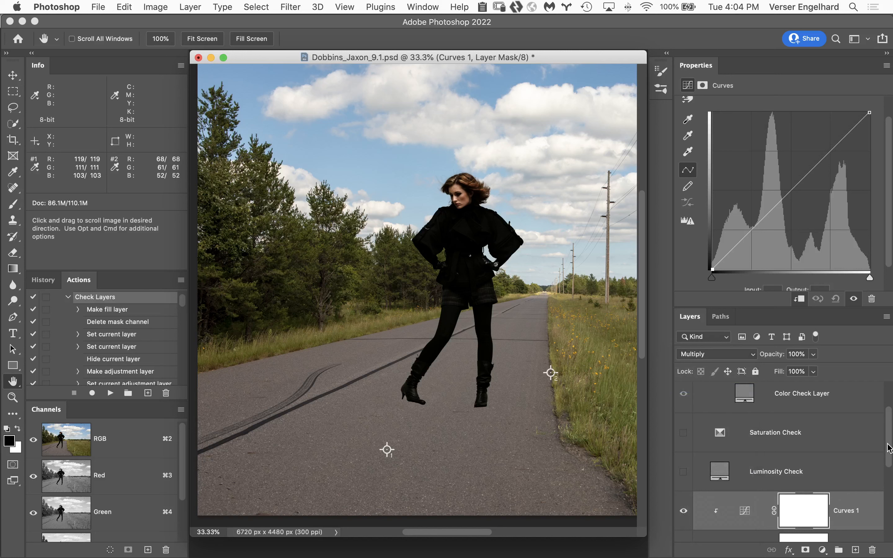
pyautogui.moveTo(889, 452); pyautogui.dragTo(890, 486)
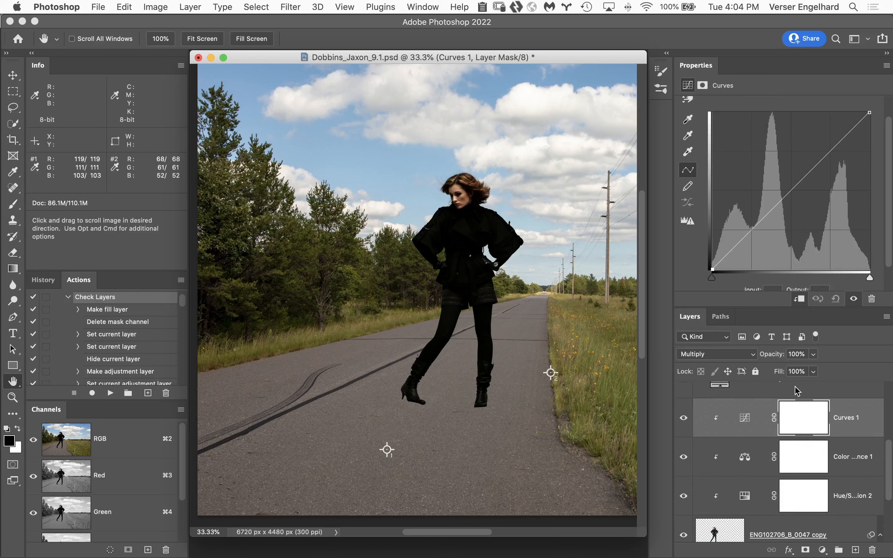
pyautogui.press('super+i')
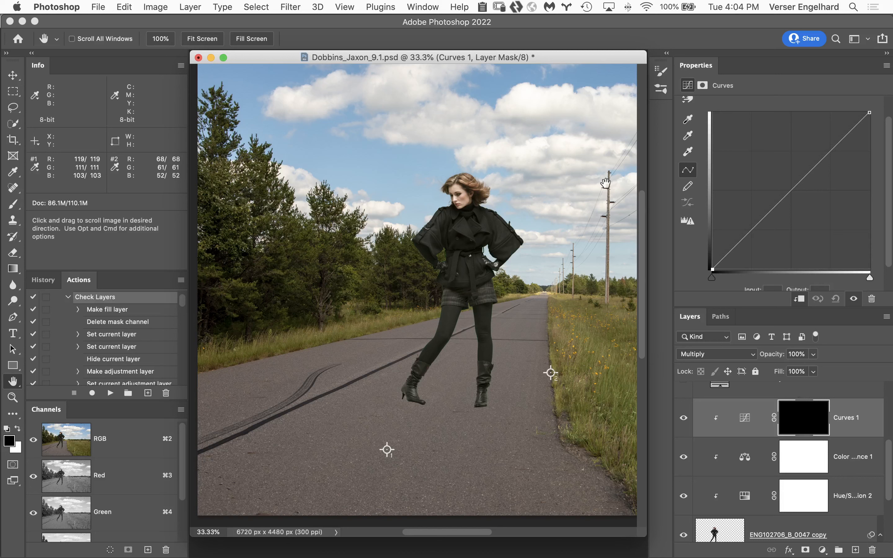
# Choose the Soft Round brush from General Brushes for the Brush tool, at 600 px
pyautogui.press('b')
pyautogui.press(']')
pyautogui.press(']')
pyautogui.press(']')
pyautogui.press(']')
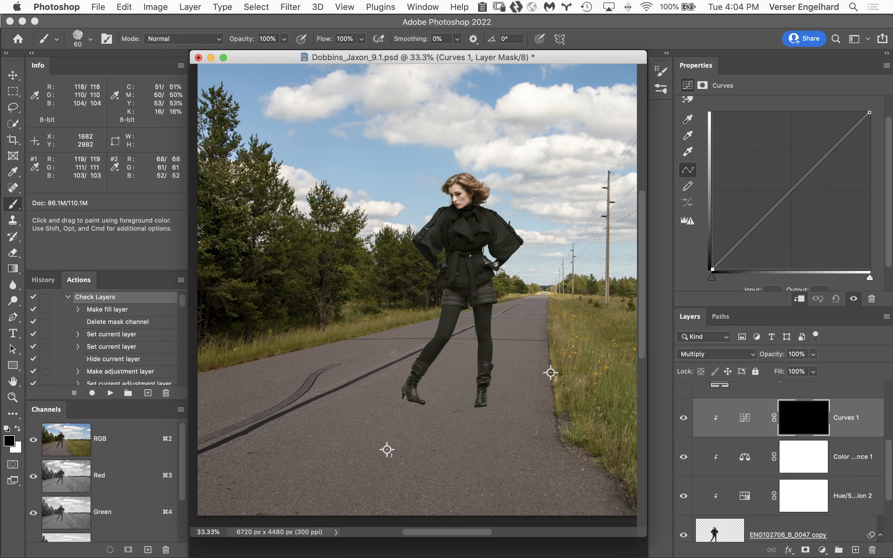
pyautogui.press(']')
pyautogui.press(']')
pyautogui.press(']')
pyautogui.press(']')
pyautogui.press(']')
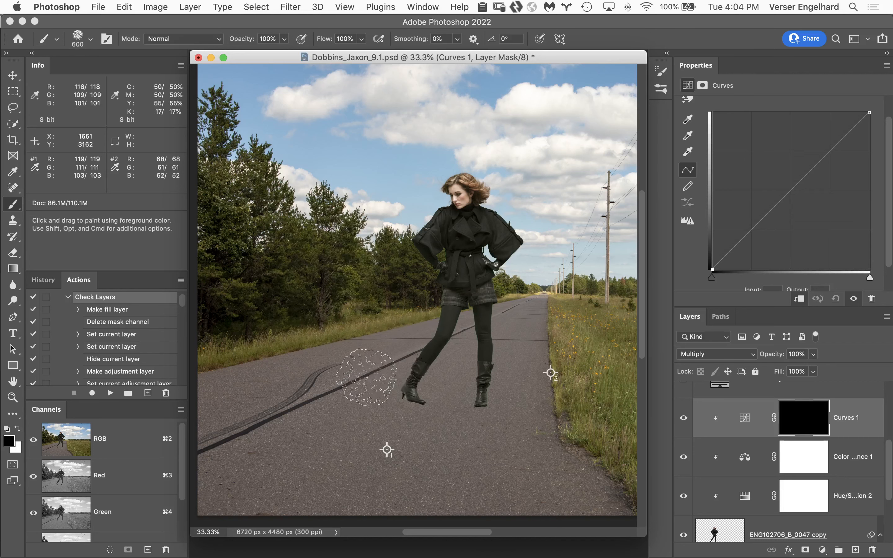
pyautogui.click(91, 39)
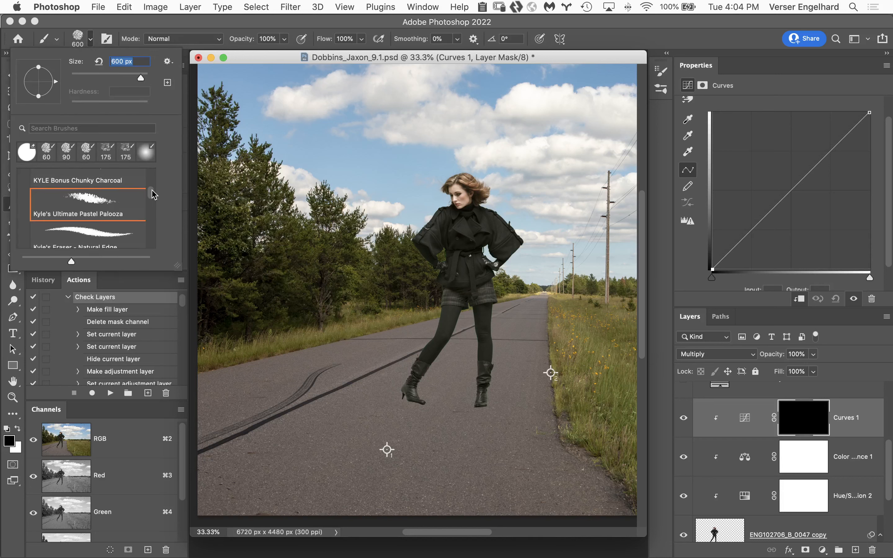
pyautogui.moveTo(151, 196); pyautogui.dragTo(151, 173)
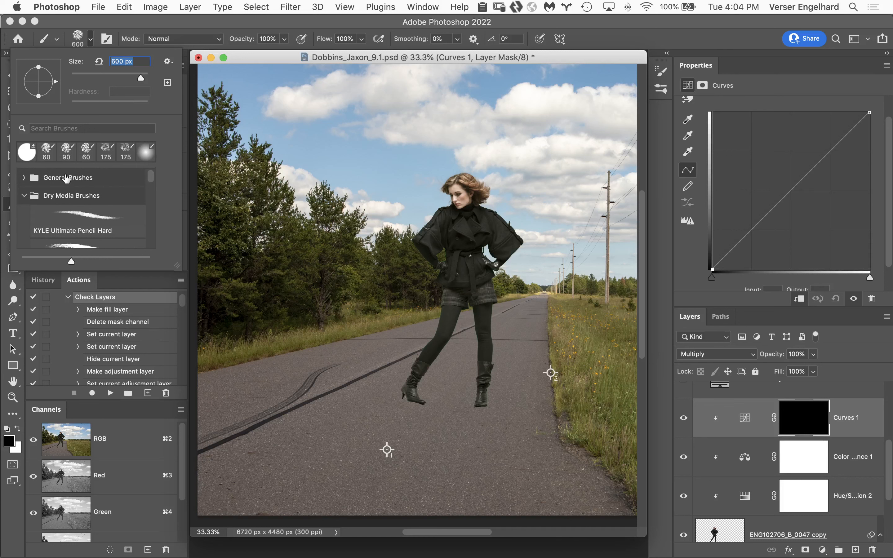
pyautogui.click(23, 176)
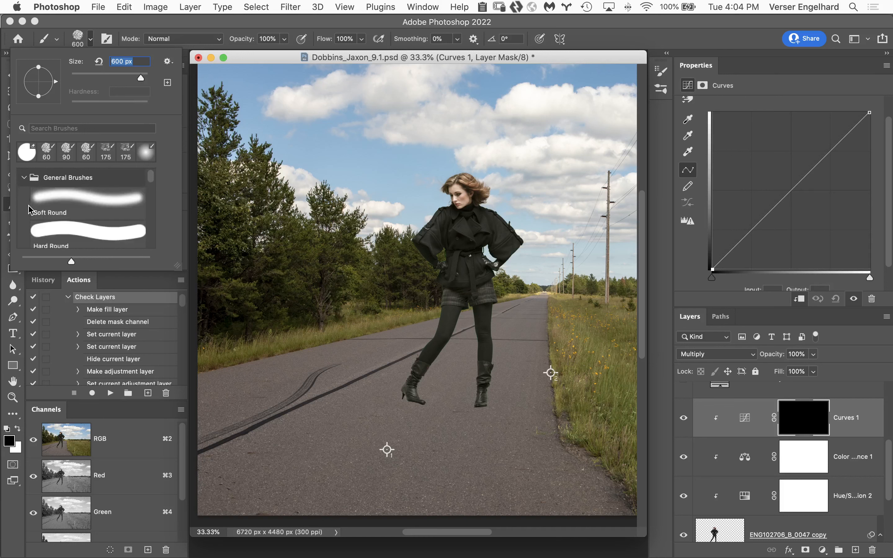
pyautogui.click(87, 200)
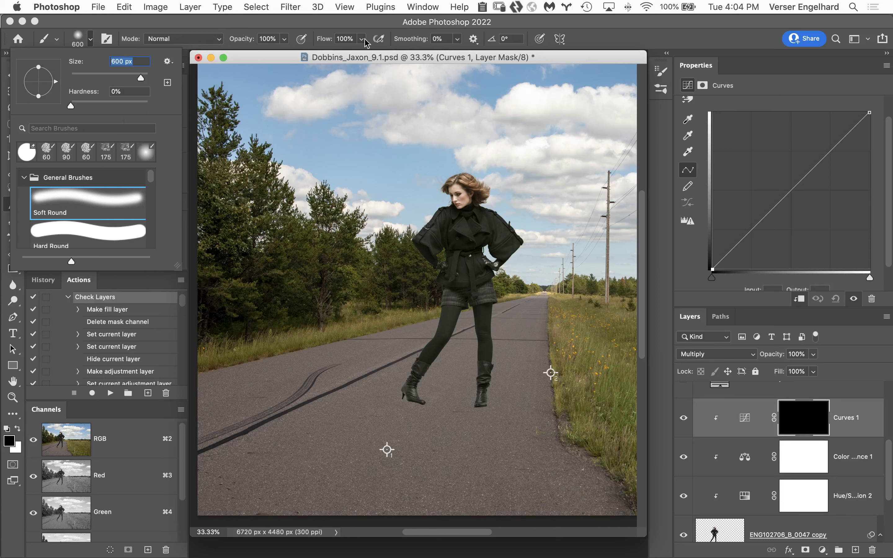
pyautogui.click(405, 23)
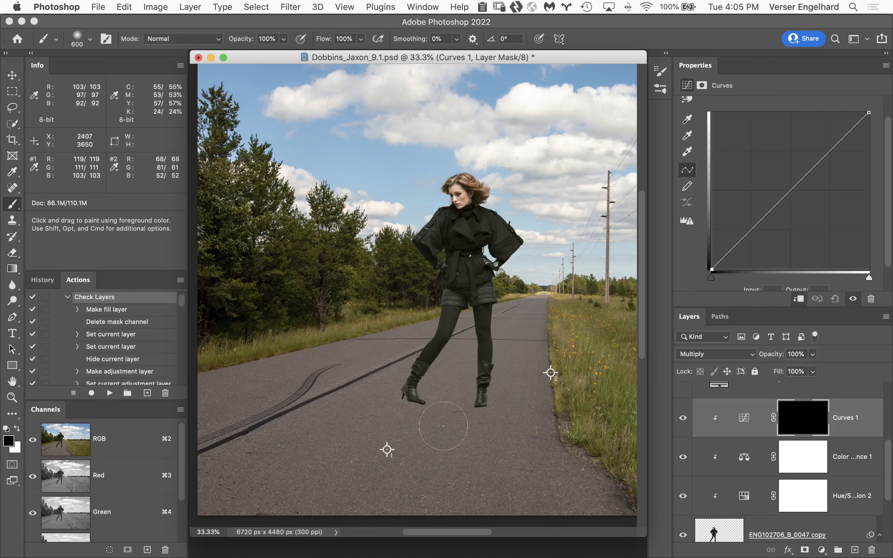
# Enlarge the soft brush to 3500 px and dab white on the Curves 1 mask between the woman's boots
pyautogui.click(90, 39)
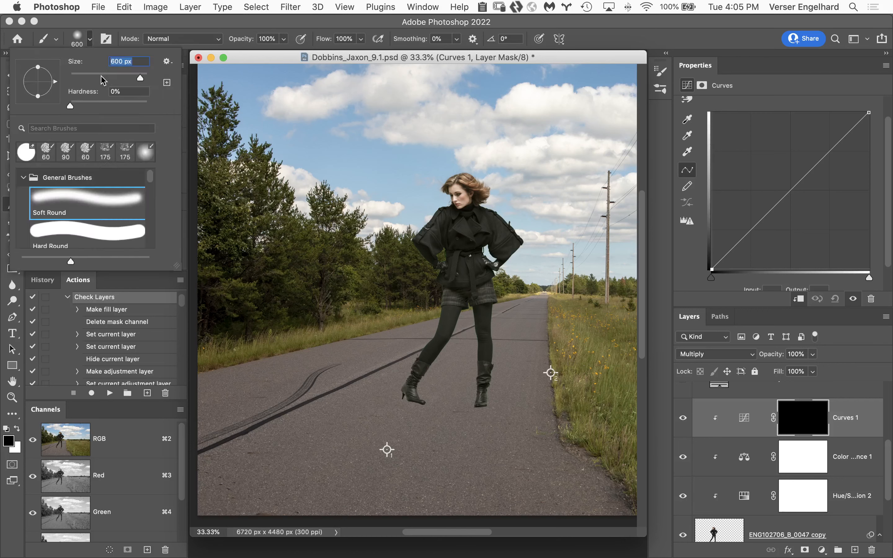
pyautogui.write('900')
pyautogui.press('Return')
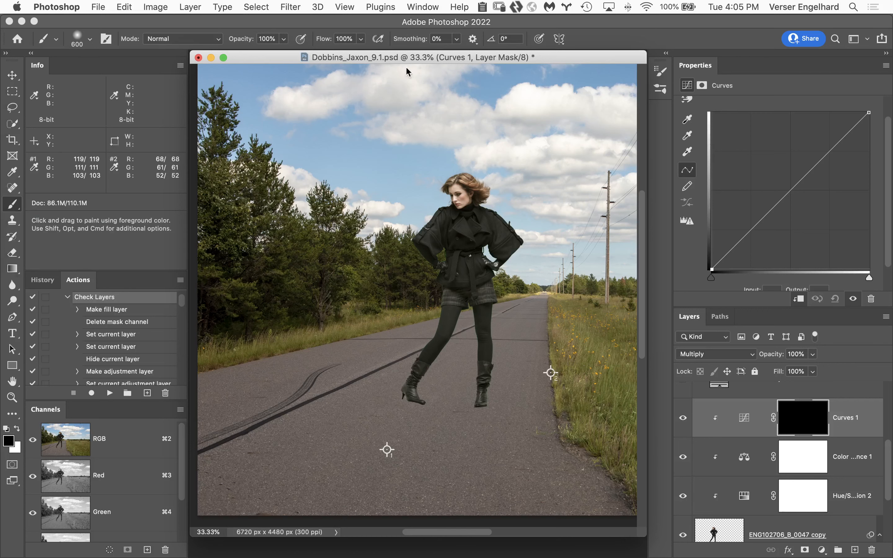
pyautogui.press(']')
pyautogui.press(']')
pyautogui.press(']')
pyautogui.press(']')
pyautogui.press(']')
pyautogui.press(']')
pyautogui.press(']')
pyautogui.press(']')
pyautogui.press(']')
pyautogui.press(']')
pyautogui.press(']')
pyautogui.press(']')
pyautogui.press(']')
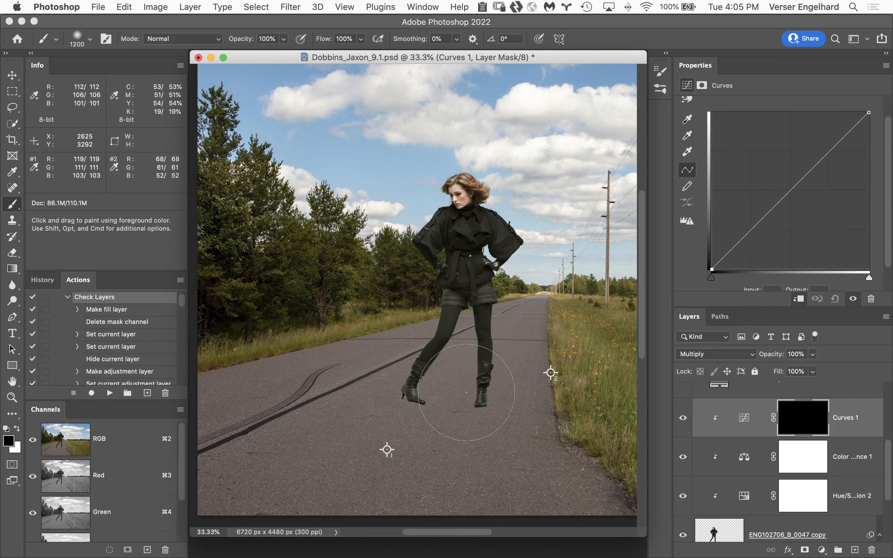
pyautogui.press(']')
pyautogui.press(']')
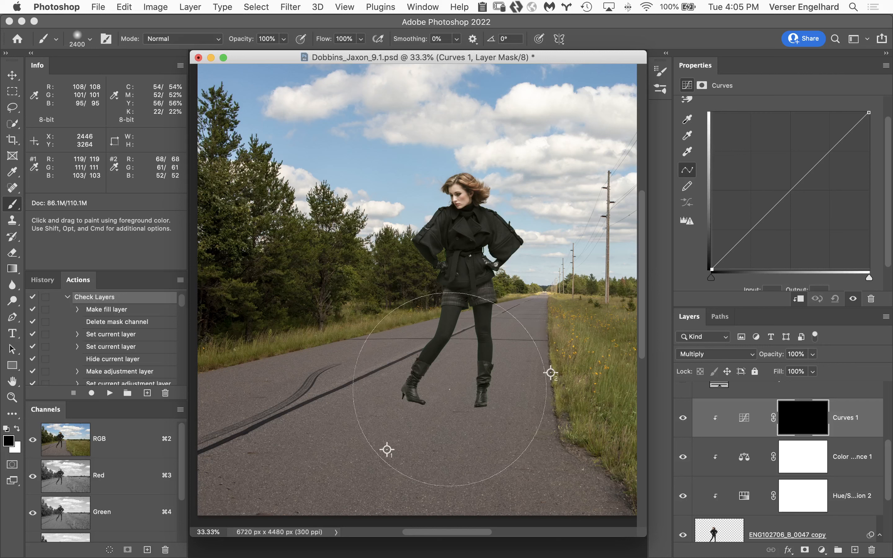
pyautogui.press(']')
pyautogui.press(']')
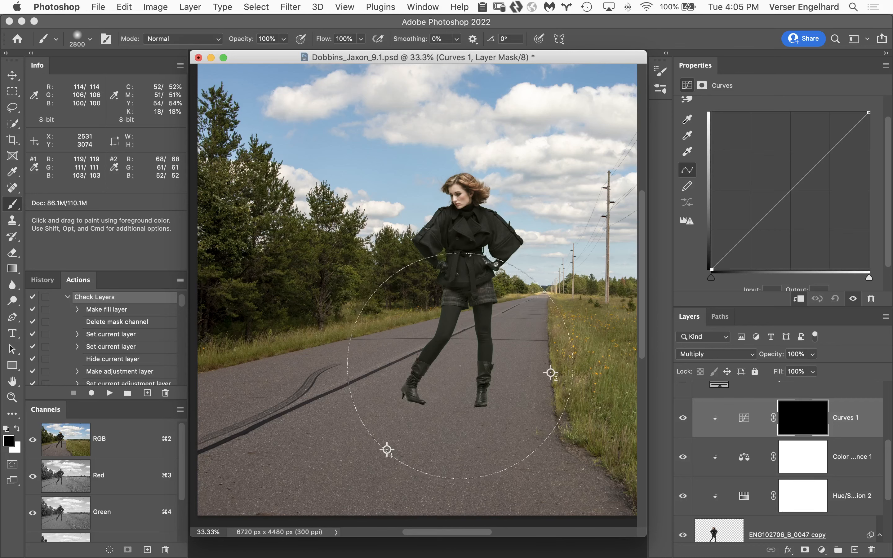
pyautogui.press(']')
pyautogui.press(']')
pyautogui.press(']')
pyautogui.press(']')
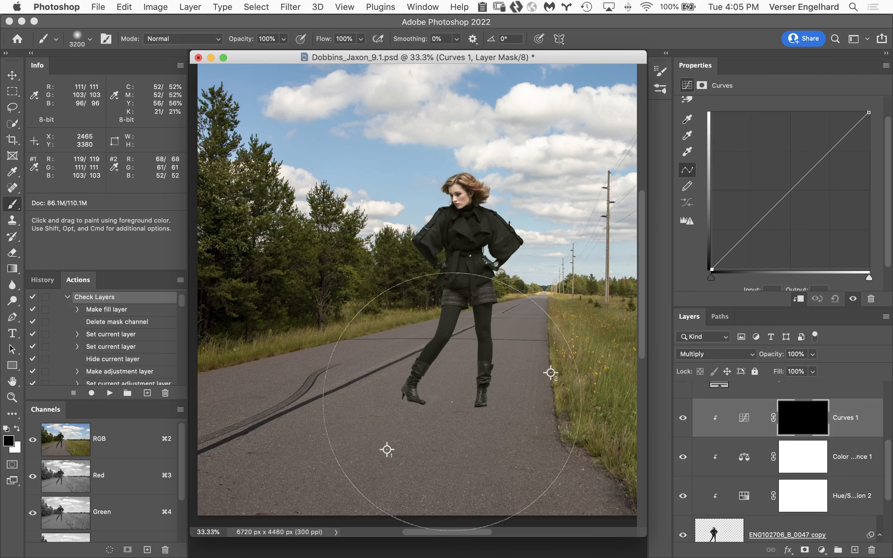
pyautogui.press(']')
pyautogui.press(']')
pyautogui.press(']')
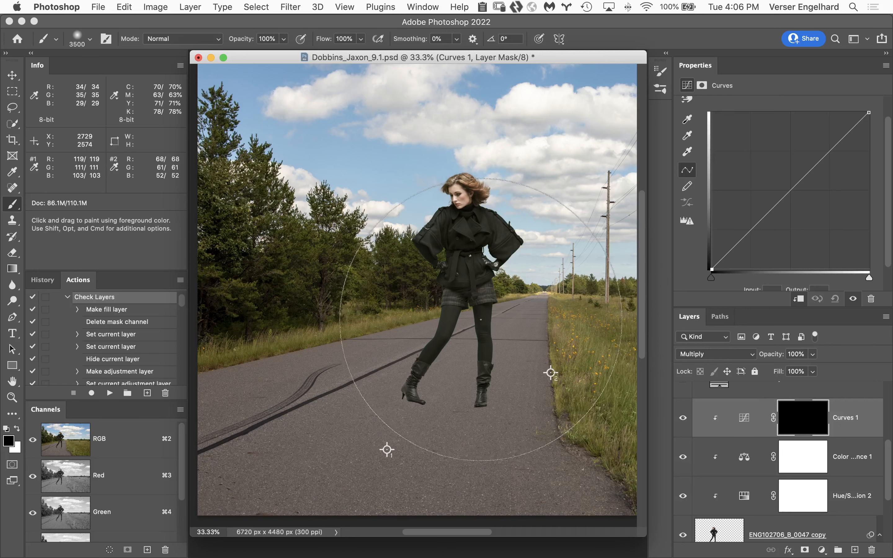
pyautogui.press('x')
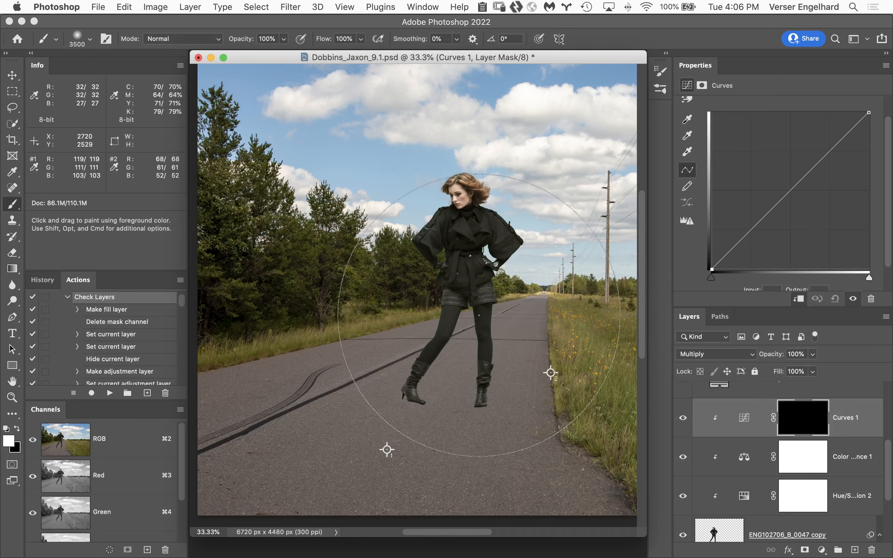
pyautogui.click(455, 409)
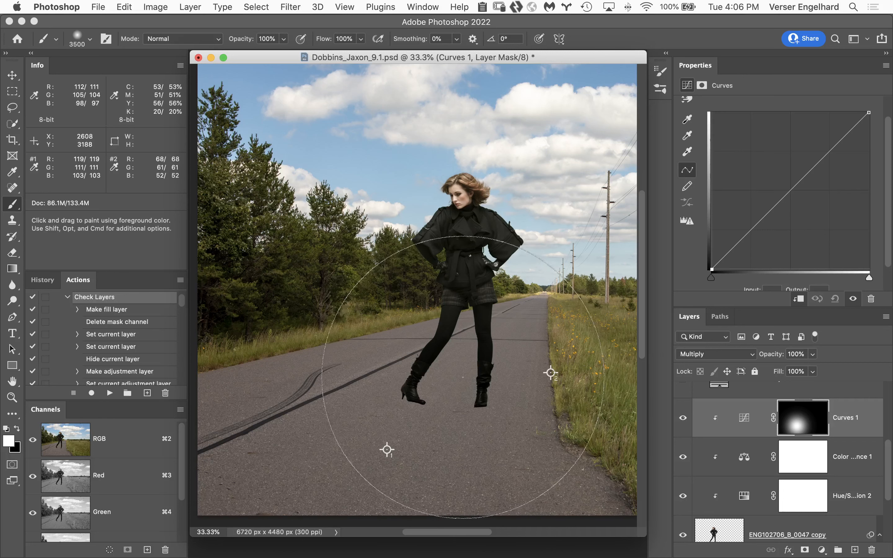
# View the Curves 1 mask on its own, return to the composite and reselect the mask
pyautogui.keyDown('alt'); pyautogui.click(800, 426); pyautogui.keyUp('alt')
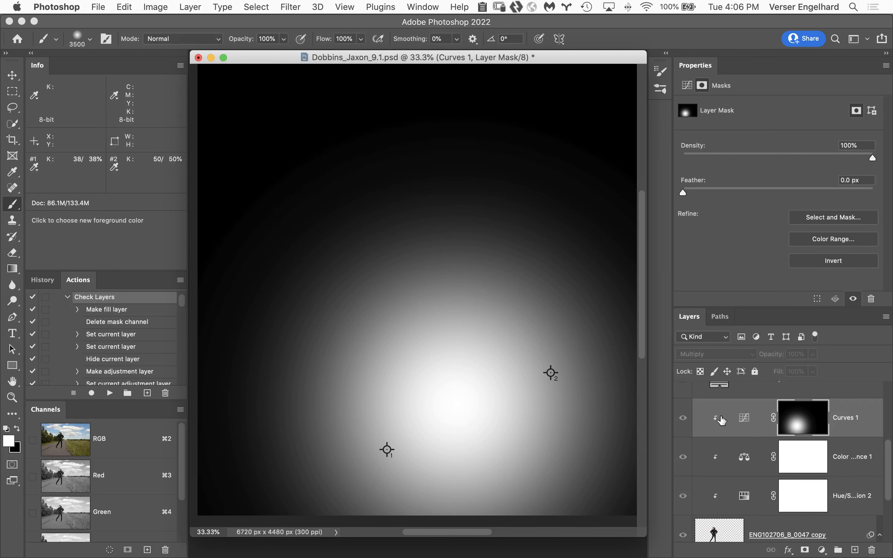
pyautogui.click(741, 424)
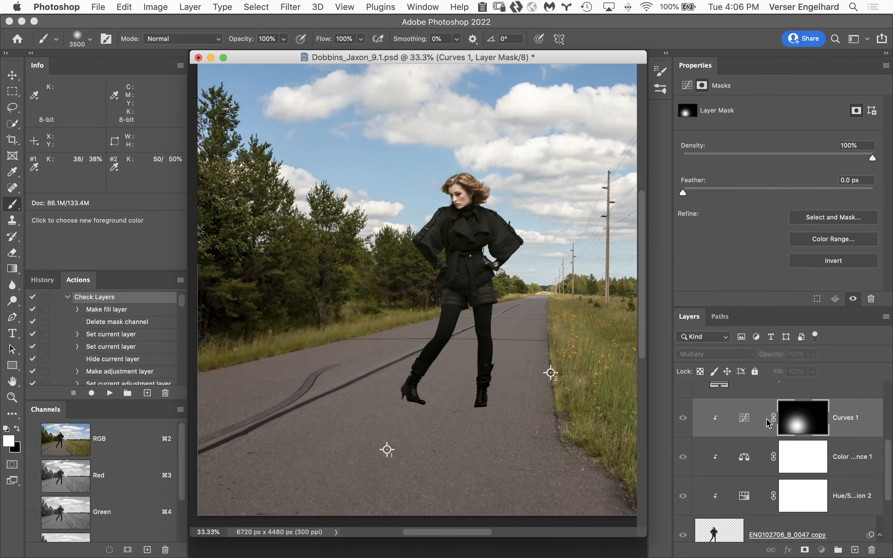
pyautogui.click(803, 429)
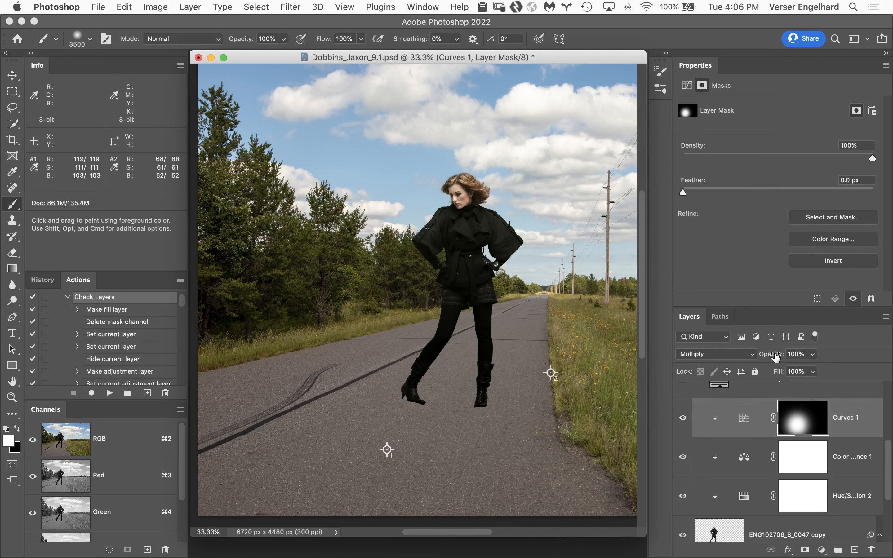
# Lower the Curves 1 layer's opacity to 24% and compare the woman with and without it
pyautogui.moveTo(774, 358); pyautogui.dragTo(748, 357)
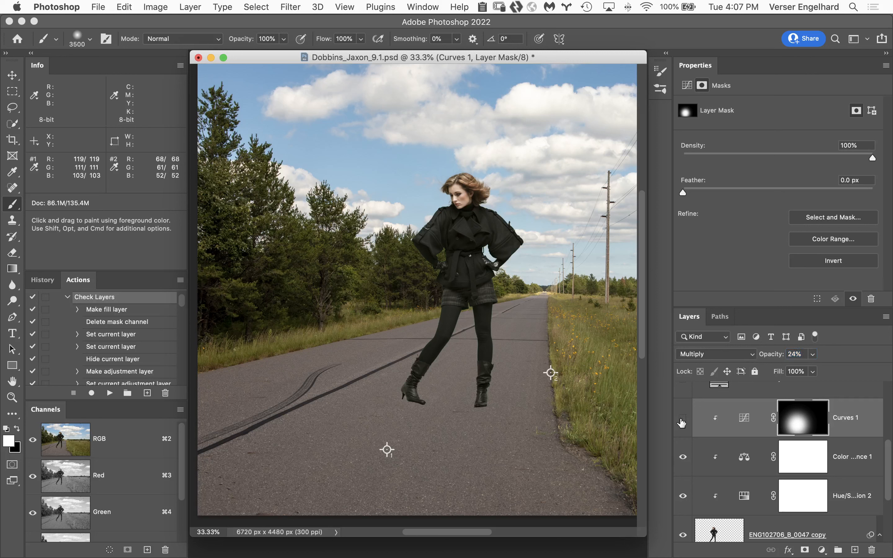
pyautogui.click(681, 420)
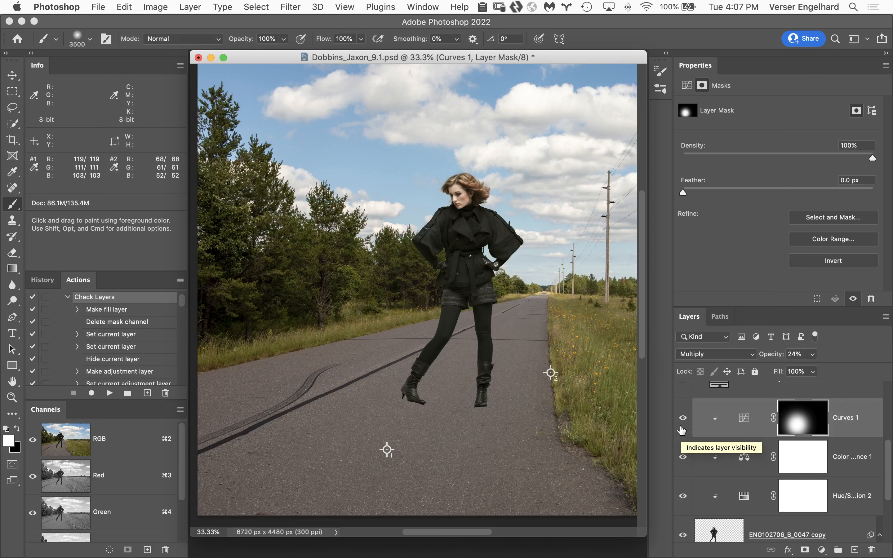
# Set the Curves 1 layer's opacity to 33% and toggle its visibility to compare the shading on the woman
pyautogui.moveTo(764, 358); pyautogui.dragTo(769, 358)
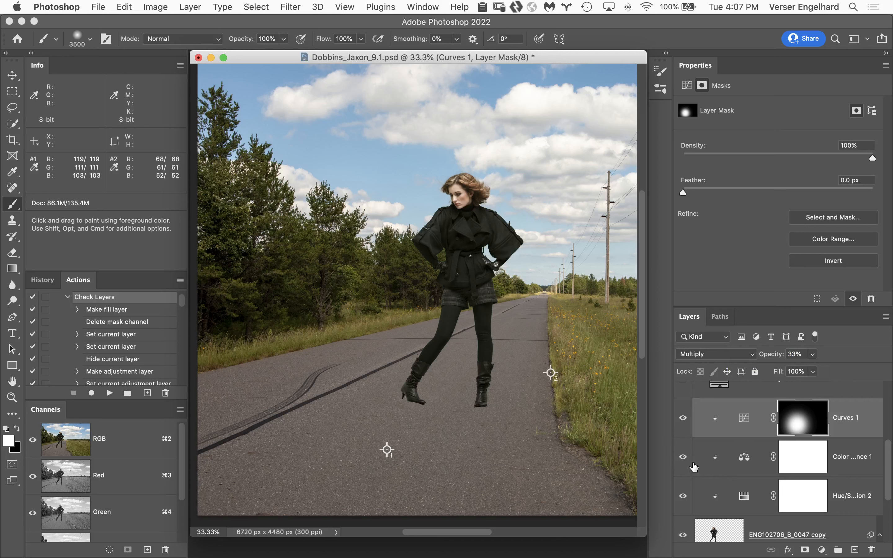
pyautogui.click(683, 419)
# Rotate the woman's layer to -4.23° with Free Transform, pivoting on her right-hand boot so both feet sit level on the road
pyautogui.moveTo(890, 451); pyautogui.dragTo(883, 494)
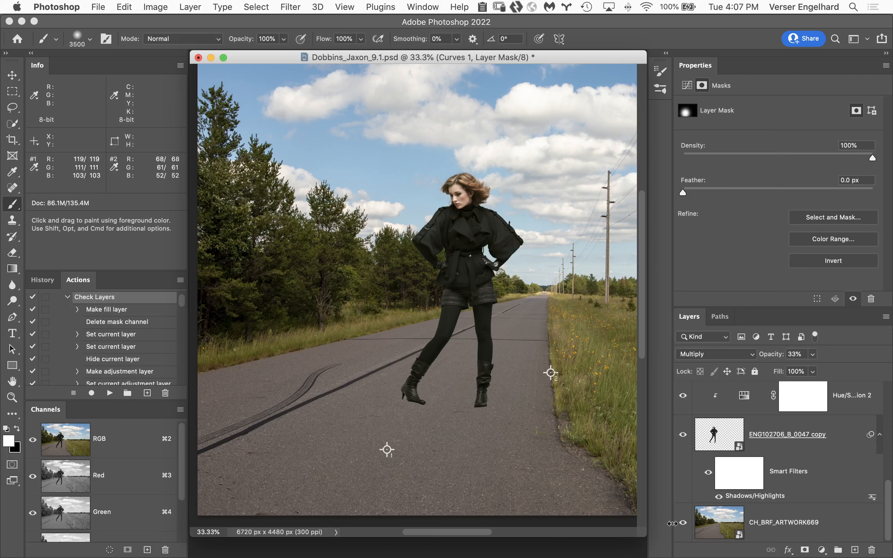
pyautogui.click(837, 516)
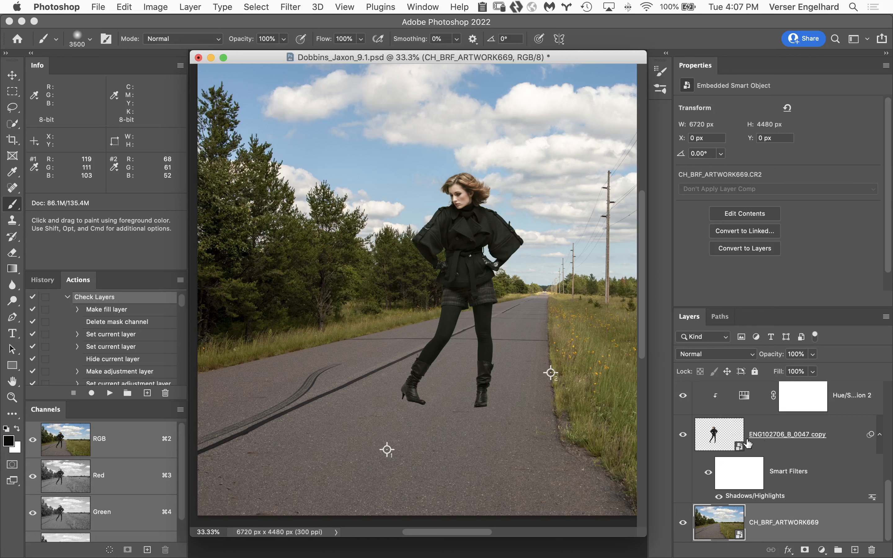
pyautogui.click(729, 432)
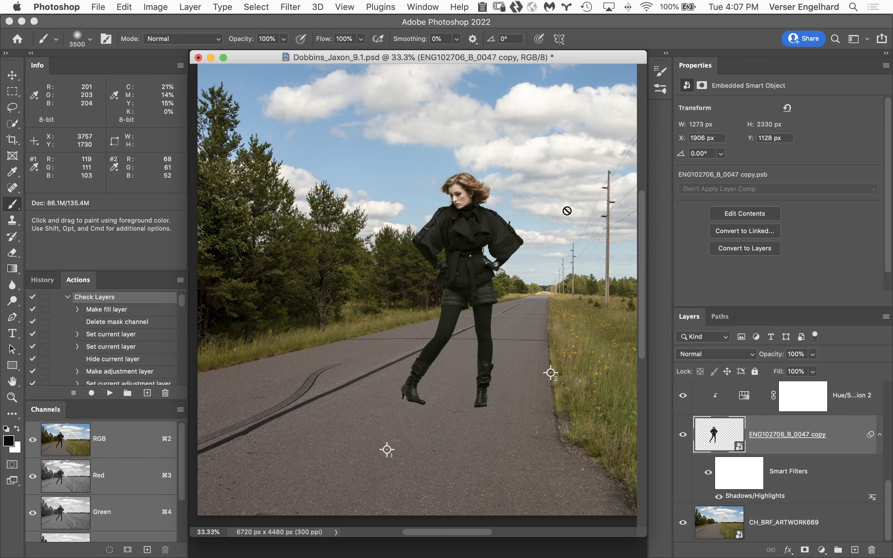
pyautogui.press('super+t')
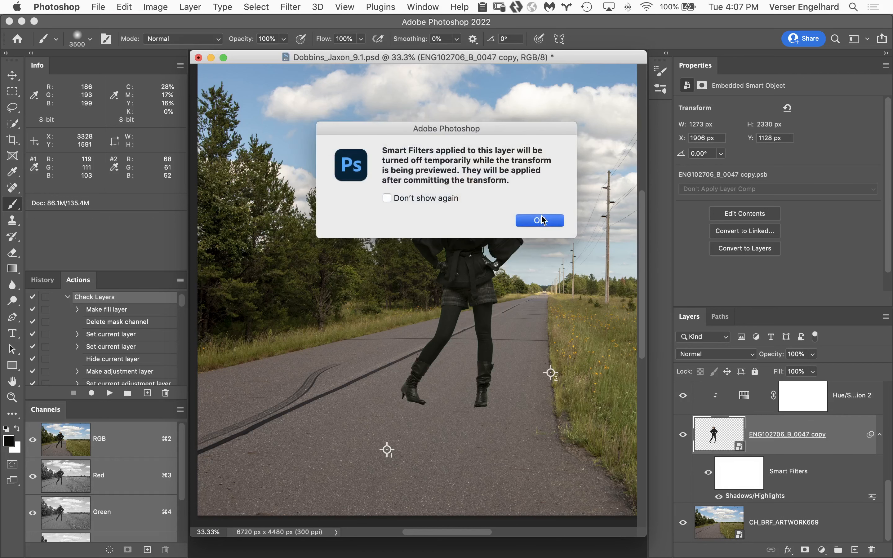
pyautogui.click(549, 221)
pyautogui.moveTo(460, 290); pyautogui.dragTo(480, 405)
pyautogui.moveTo(483, 121); pyautogui.dragTo(460, 124)
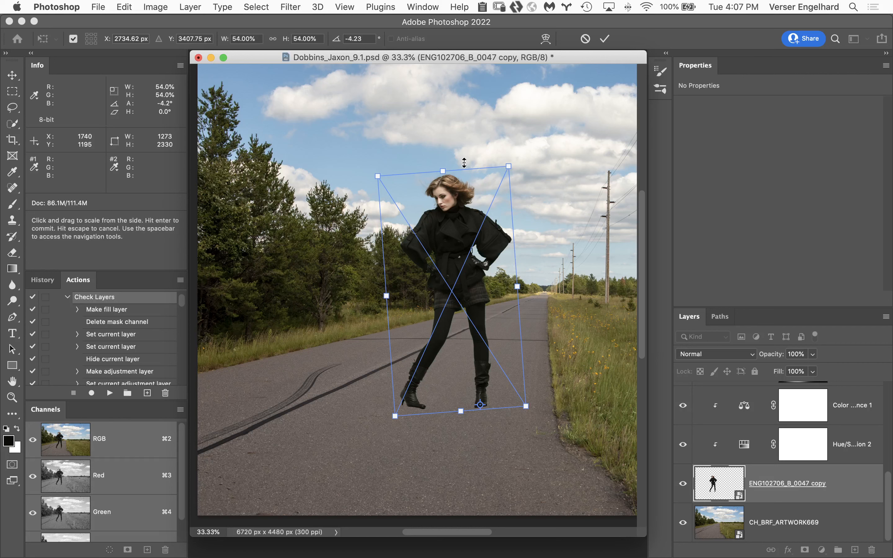
pyautogui.press('Return')
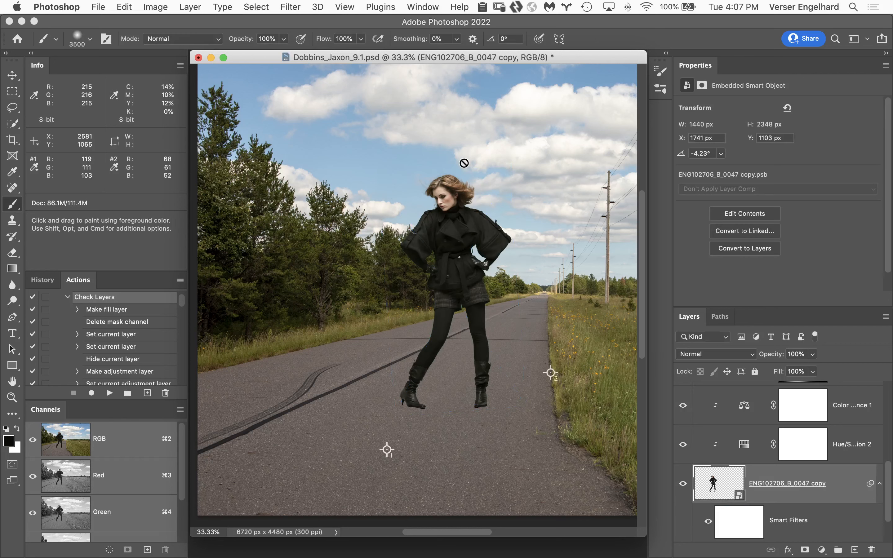
# Inspect the boots against the road up close and open the Liquify filter on the woman's layer
pyautogui.keyDown('super'); pyautogui.click(460, 415); pyautogui.keyUp('super')
pyautogui.keyDown('super'); pyautogui.click(424, 413); pyautogui.keyUp('super')
pyautogui.keyDown('super'); pyautogui.click(417, 409); pyautogui.keyUp('super')
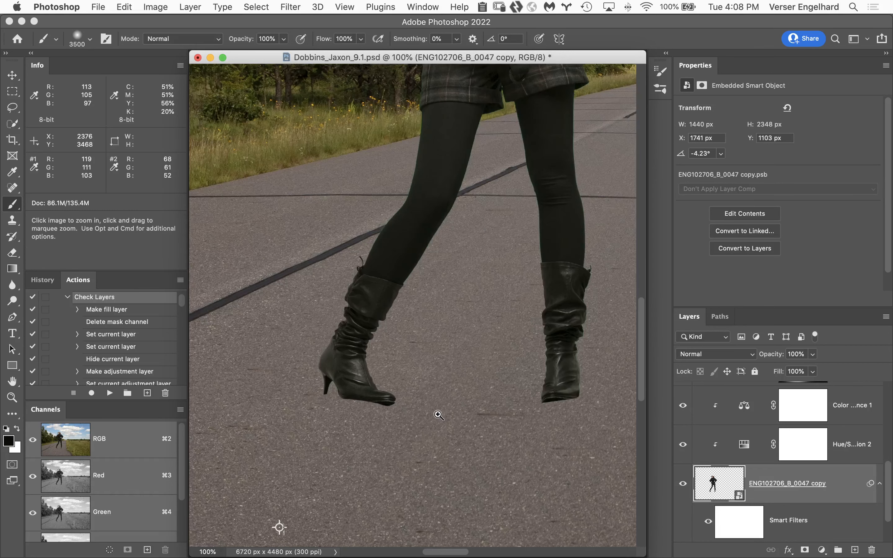
pyautogui.keyDown('super'); pyautogui.click(439, 411); pyautogui.keyUp('super')
pyautogui.moveTo(441, 371); pyautogui.dragTo(441, 323)
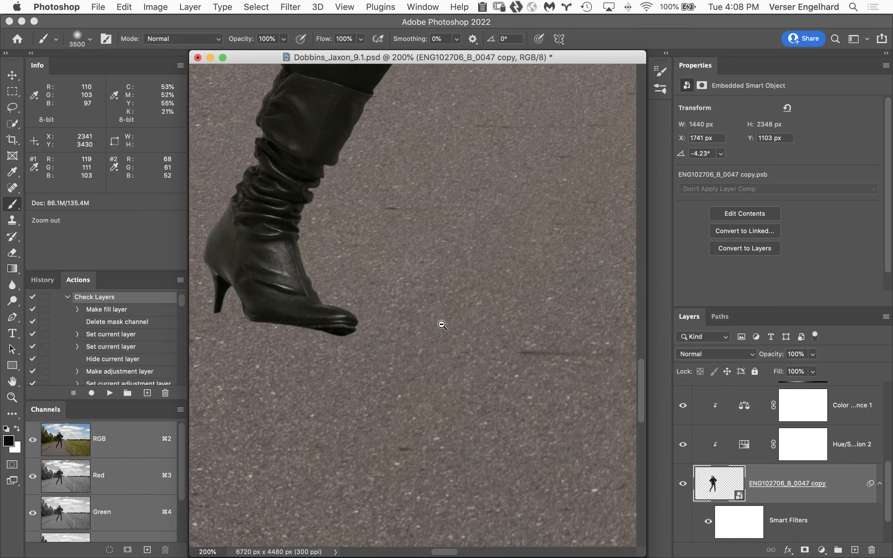
pyautogui.keyDown('alt'); pyautogui.click(443, 324); pyautogui.keyUp('alt')
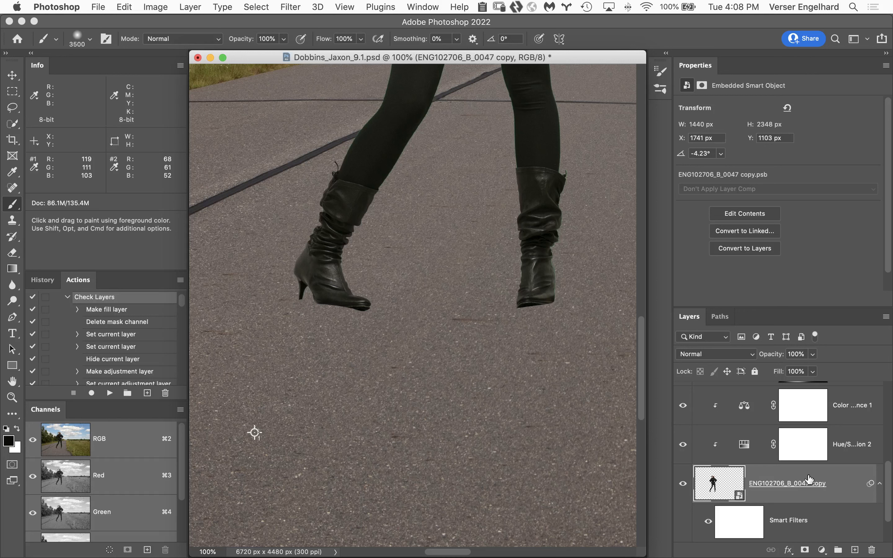
pyautogui.click(295, 5)
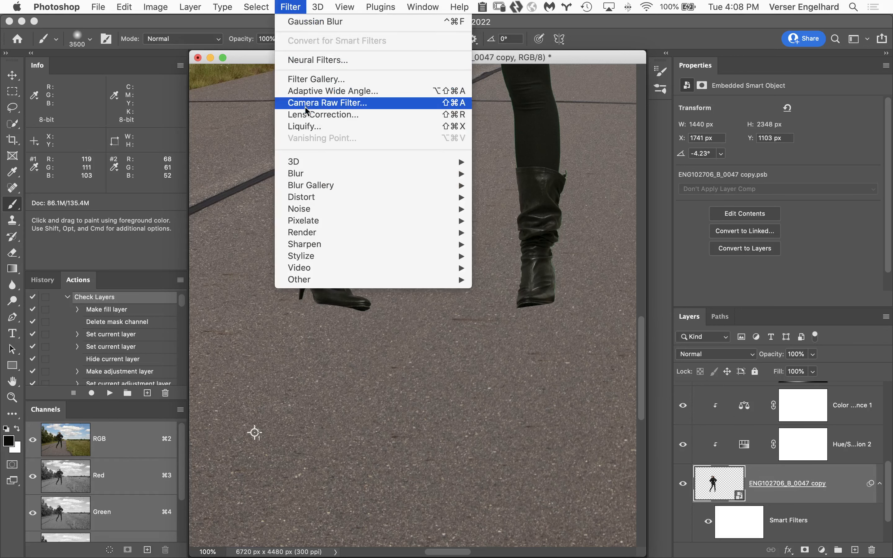
pyautogui.click(314, 126)
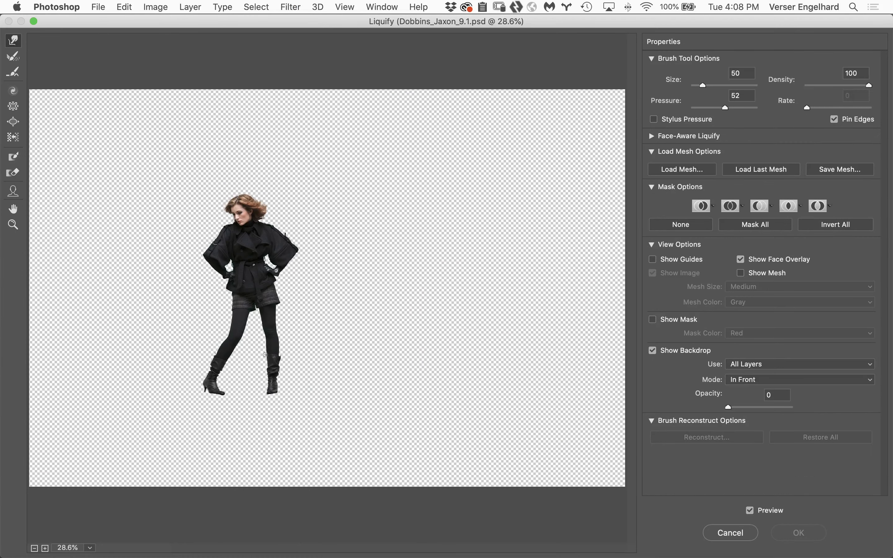
# Freeze the upper toe area of the left-hand boot with the Freeze Mask tool at size 35, with the mask overlay shown in red
pyautogui.keyDown('super'); pyautogui.click(248, 385); pyautogui.keyUp('super')
pyautogui.keyDown('super'); pyautogui.click(265, 419); pyautogui.keyUp('super')
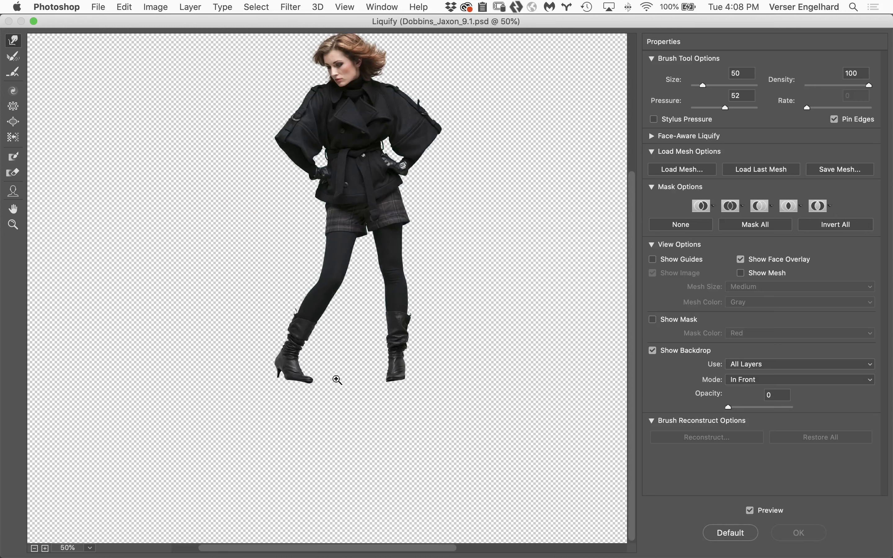
pyautogui.keyDown('super'); pyautogui.click(345, 376); pyautogui.keyUp('super')
pyautogui.keyDown('super'); pyautogui.click(310, 327); pyautogui.keyUp('super')
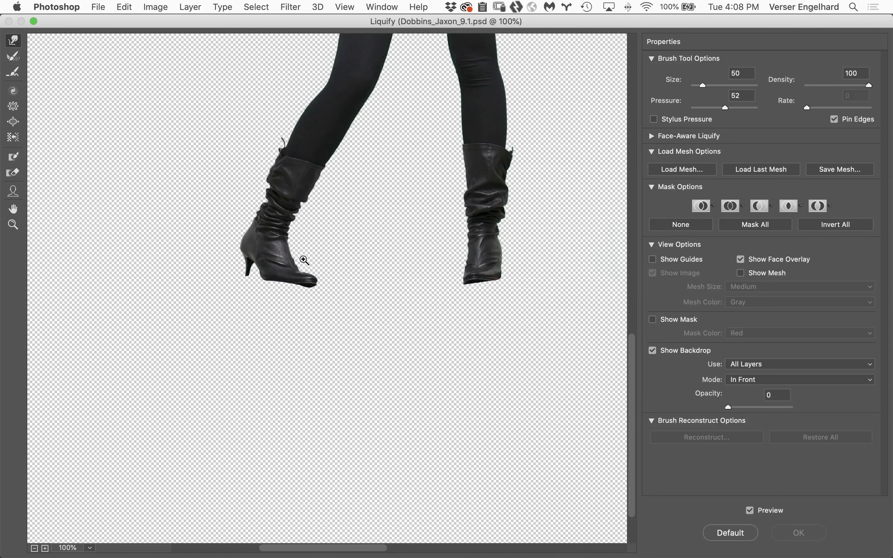
pyautogui.keyDown('super'); pyautogui.click(319, 279); pyautogui.keyUp('super')
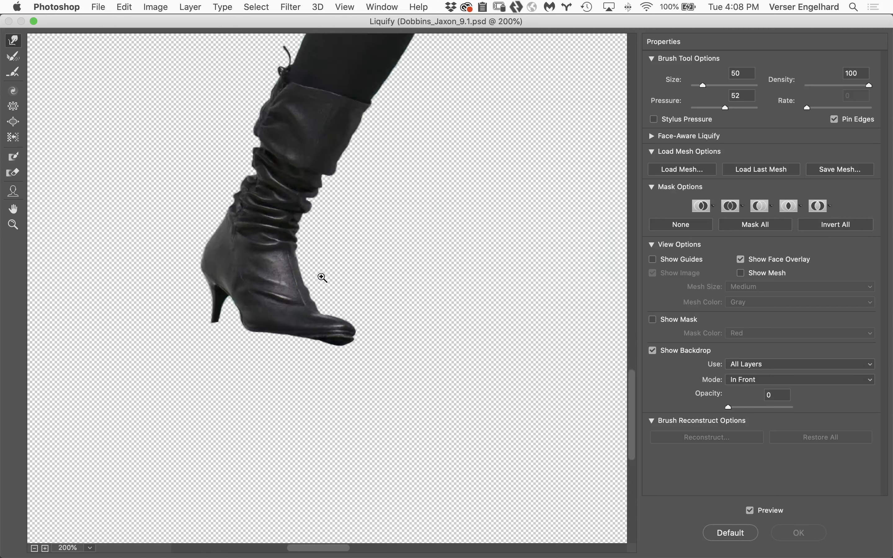
pyautogui.keyDown('super'); pyautogui.click(343, 309); pyautogui.keyUp('super')
pyautogui.moveTo(428, 299); pyautogui.dragTo(454, 211)
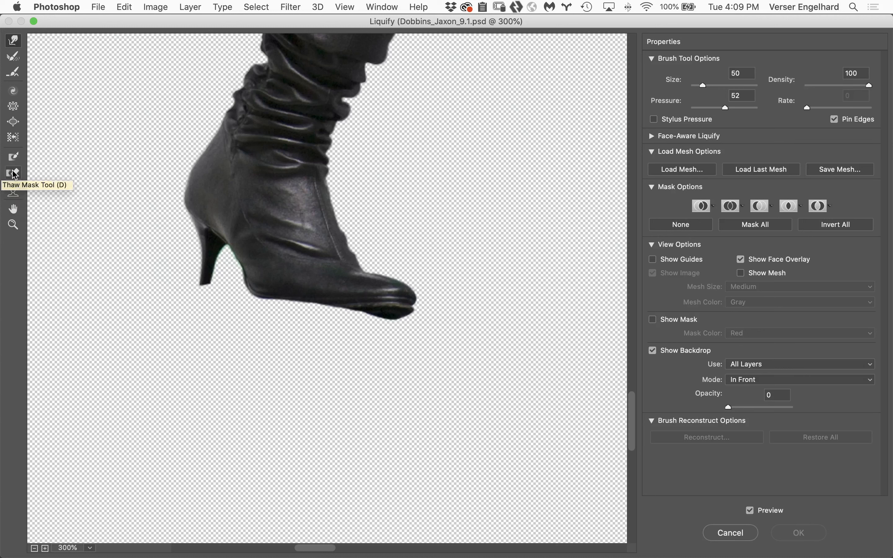
pyautogui.click(14, 158)
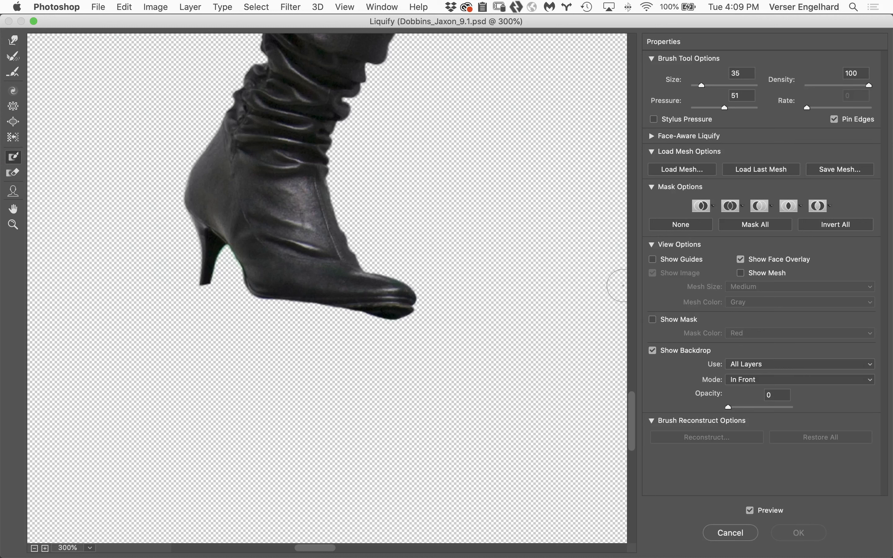
pyautogui.click(652, 319)
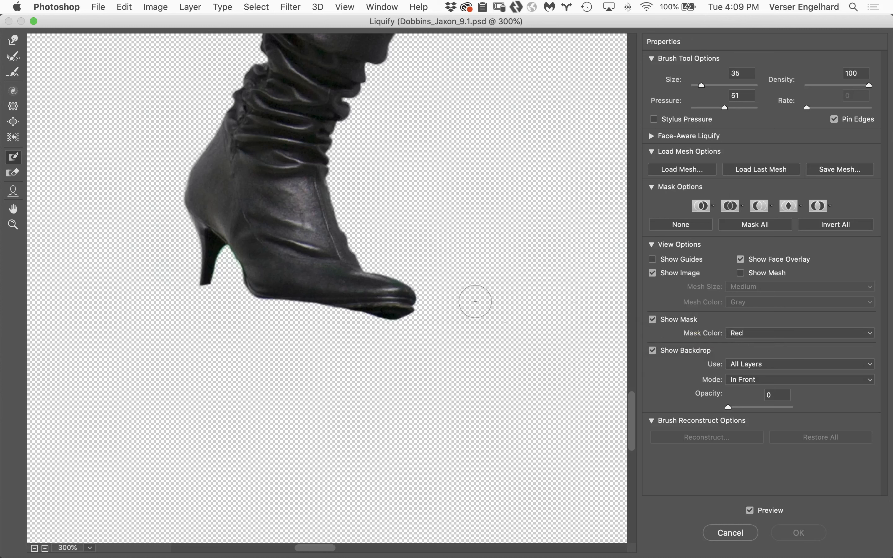
pyautogui.moveTo(347, 287)
pyautogui.mouseDown()
pyautogui.moveTo(420, 288)
pyautogui.moveTo(265, 290)
pyautogui.moveTo(338, 293)
pyautogui.mouseUp()
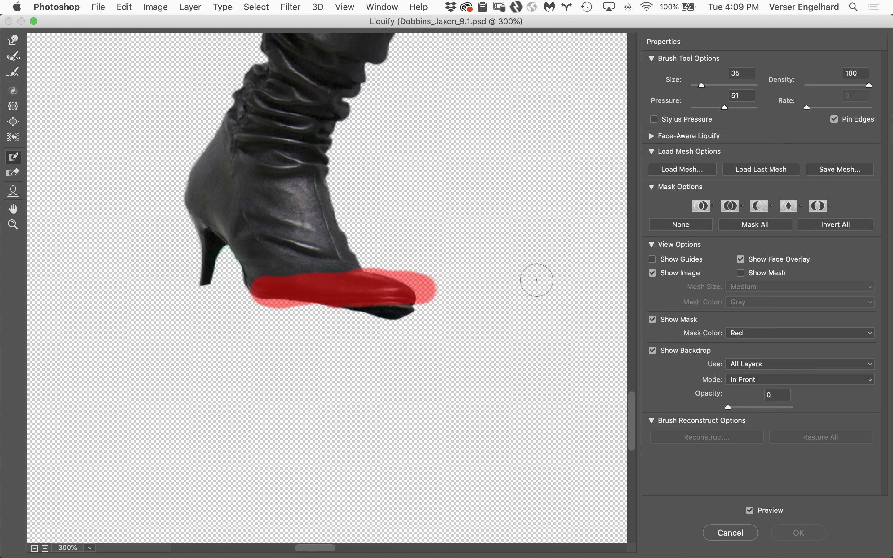
# Push the sole under the frozen toe upward with the Forward Warp tool at size 50 and hide the mask overlay
pyautogui.click(14, 41)
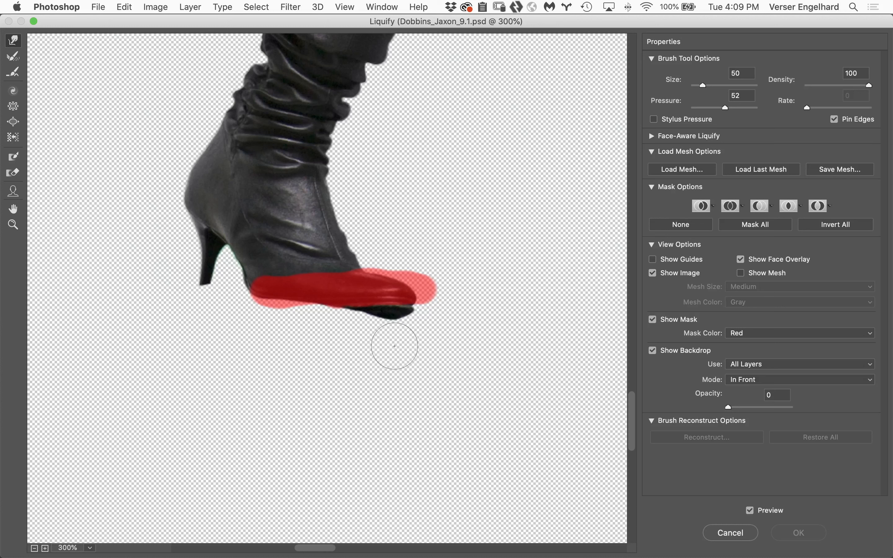
pyautogui.moveTo(395, 346)
pyautogui.mouseDown()
pyautogui.moveTo(395, 321)
pyautogui.moveTo(375, 344)
pyautogui.moveTo(378, 306)
pyautogui.moveTo(372, 339)
pyautogui.moveTo(361, 313)
pyautogui.moveTo(356, 331)
pyautogui.moveTo(347, 317)
pyautogui.moveTo(381, 331)
pyautogui.moveTo(408, 312)
pyautogui.mouseUp()
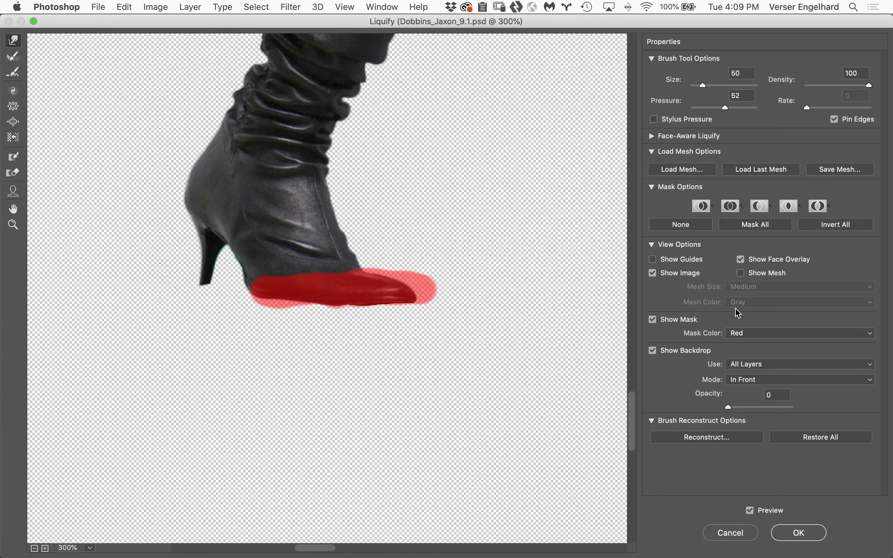
pyautogui.click(652, 319)
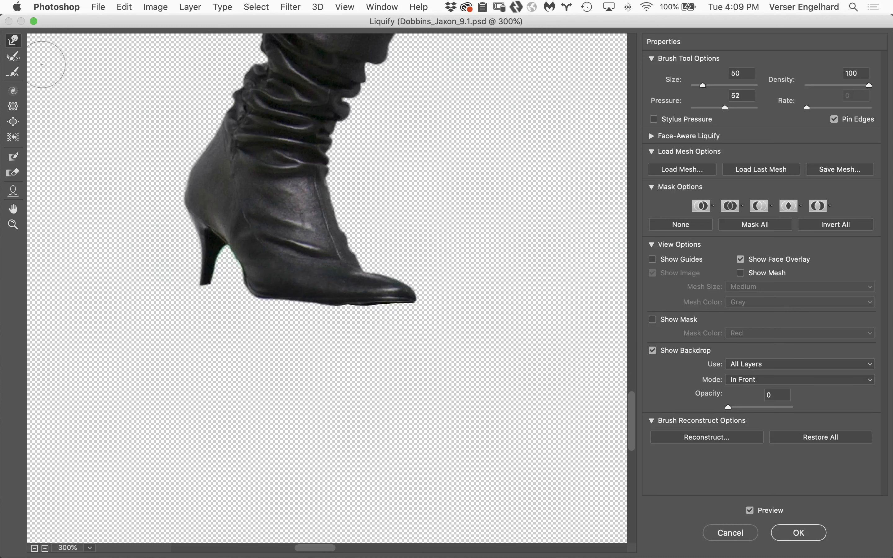
# Restore part of the flattened sole's edge near the toe with the Reconstruct tool, reducing its brush size to 60 and then 30
pyautogui.click(15, 58)
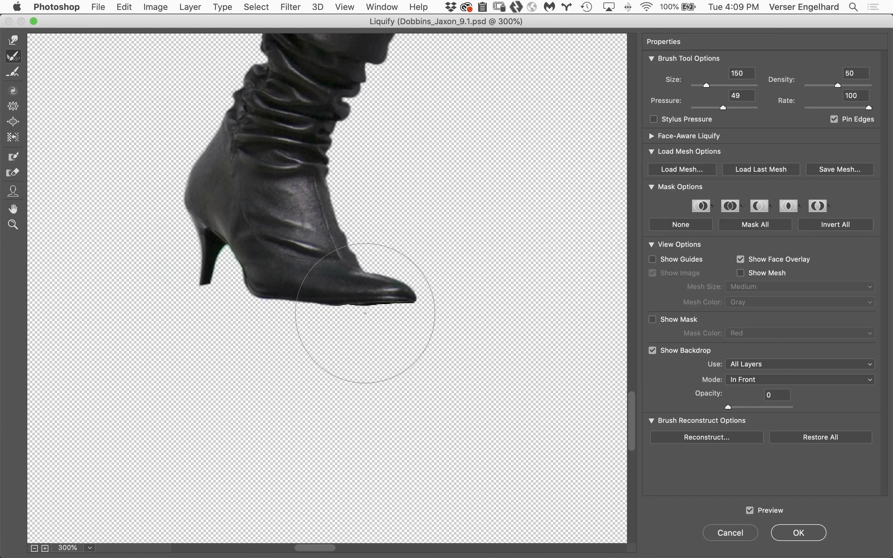
pyautogui.press('[')
pyautogui.press('[')
pyautogui.press('[')
pyautogui.press('[')
pyautogui.press('[')
pyautogui.press('[')
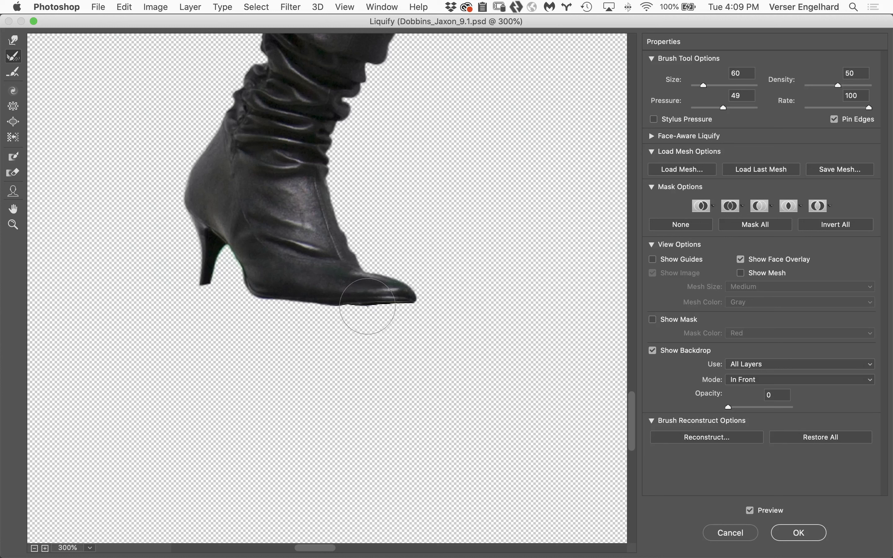
pyautogui.moveTo(387, 301)
pyautogui.mouseDown()
pyautogui.moveTo(419, 298)
pyautogui.moveTo(346, 302)
pyautogui.moveTo(423, 307)
pyautogui.mouseUp()
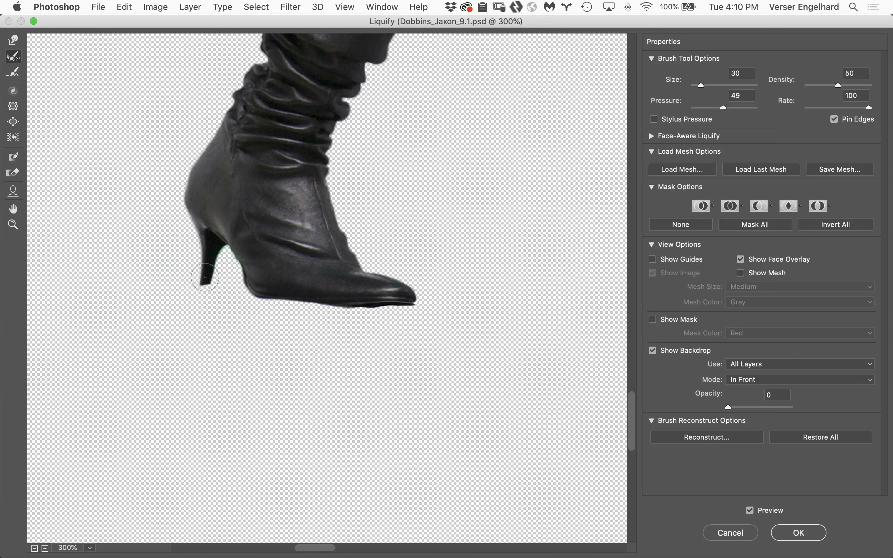
# Stretch the left-hand boot's heel down to the sole's level with Forward Warp, smooth the sole's edge and apply the Liquify changes
pyautogui.click(18, 42)
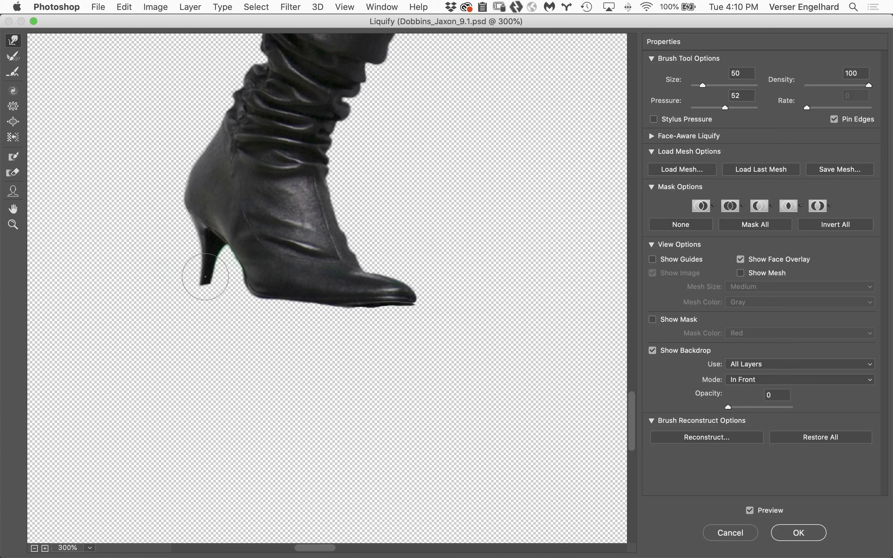
pyautogui.moveTo(205, 276); pyautogui.dragTo(202, 310)
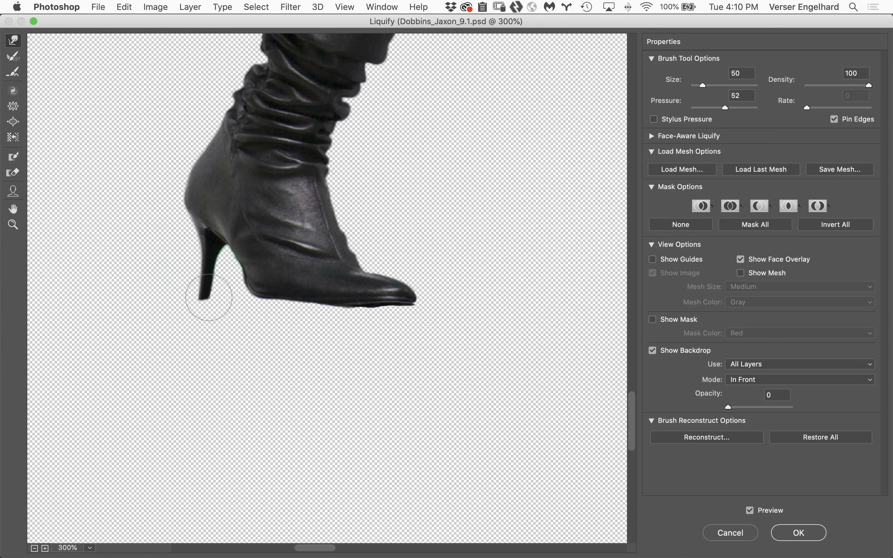
pyautogui.moveTo(212, 296); pyautogui.dragTo(212, 299)
pyautogui.moveTo(375, 313); pyautogui.dragTo(375, 308)
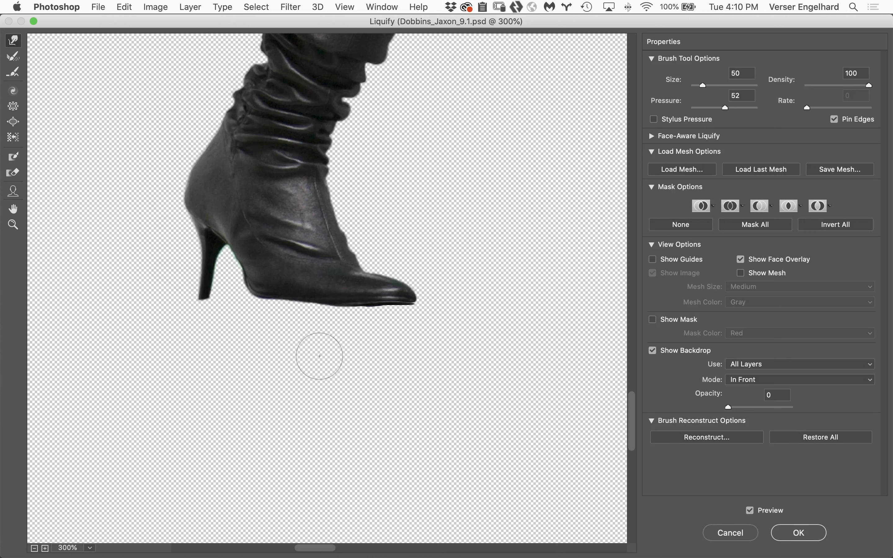
pyautogui.click(801, 531)
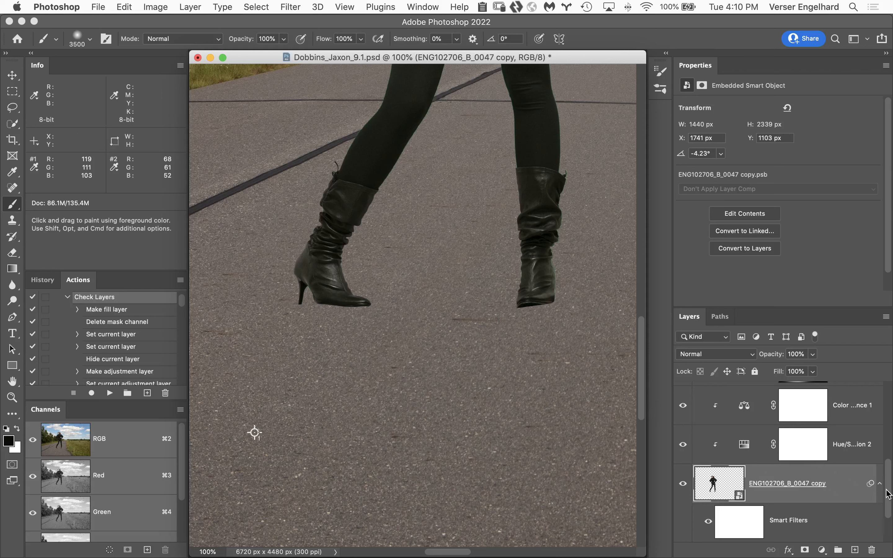
# Add a new layer above CH_BRF_ARTWORK669 and draw a black-to-transparent radial gradient about 1127 px across beside the left-hand boot
pyautogui.scroll(-3, 888, 487)
pyautogui.click(813, 520)
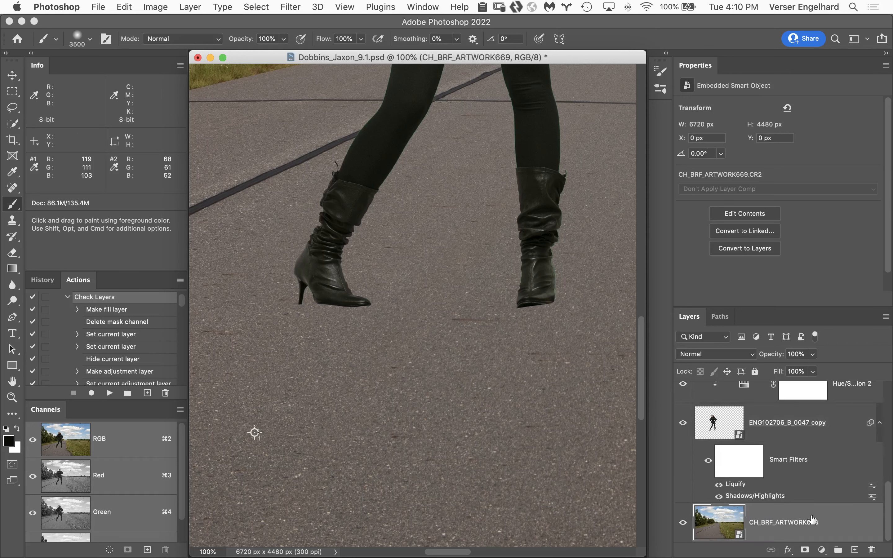
pyautogui.click(856, 549)
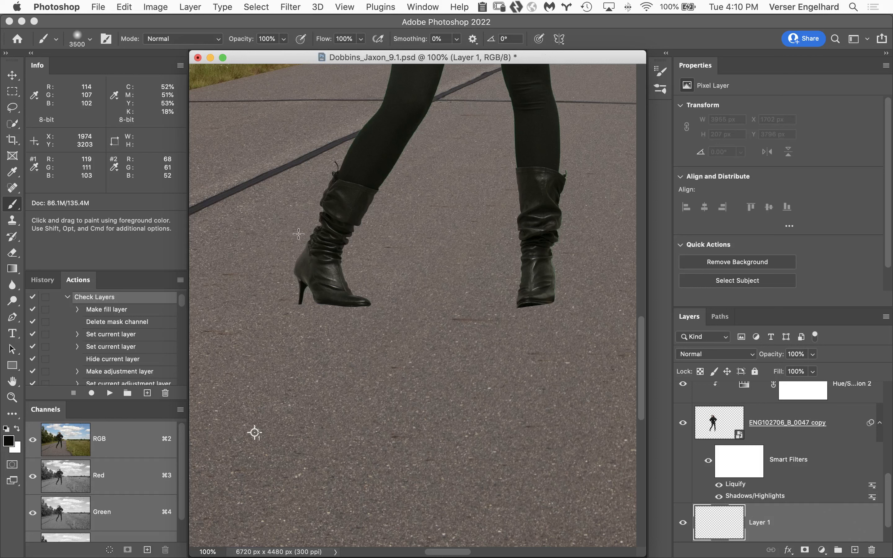
pyautogui.press('g')
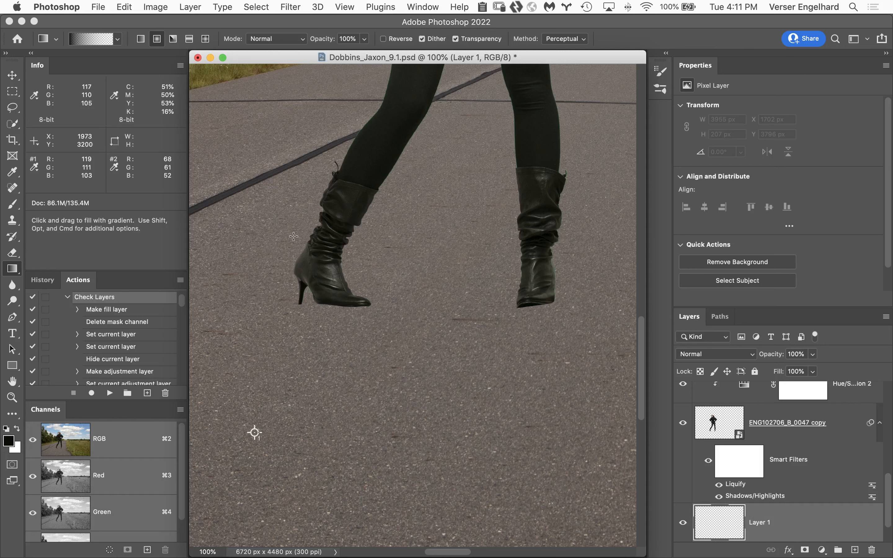
pyautogui.moveTo(272, 170); pyautogui.dragTo(272, 358)
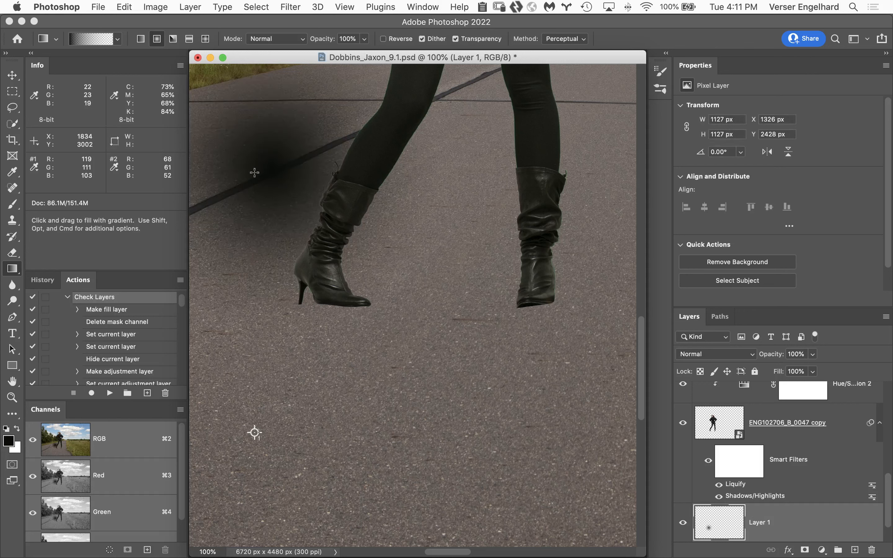
# Scale the radial gradient to about 62% width and 8.6% height and place it under the left-hand boot
pyautogui.press('super+t')
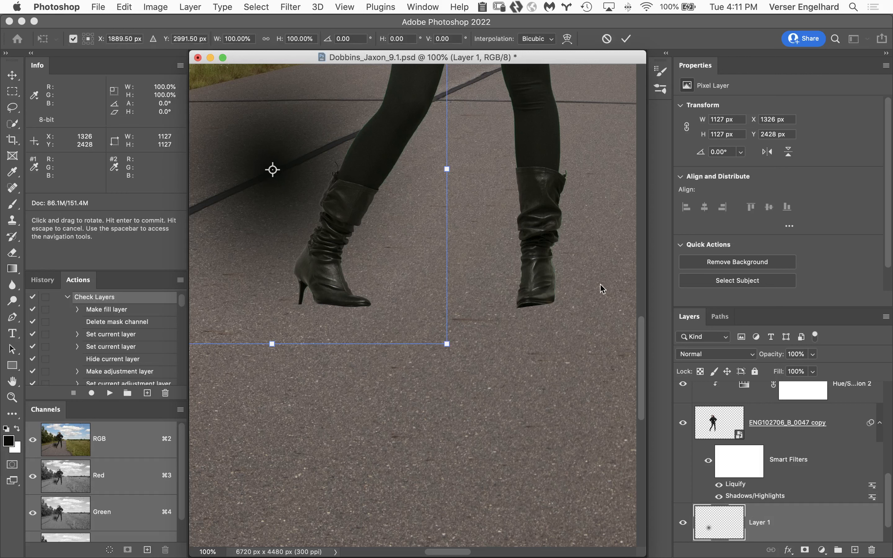
pyautogui.keyDown('alt'); pyautogui.keyDown('super'); pyautogui.click(502, 364); pyautogui.keyUp('super'); pyautogui.keyUp('alt')
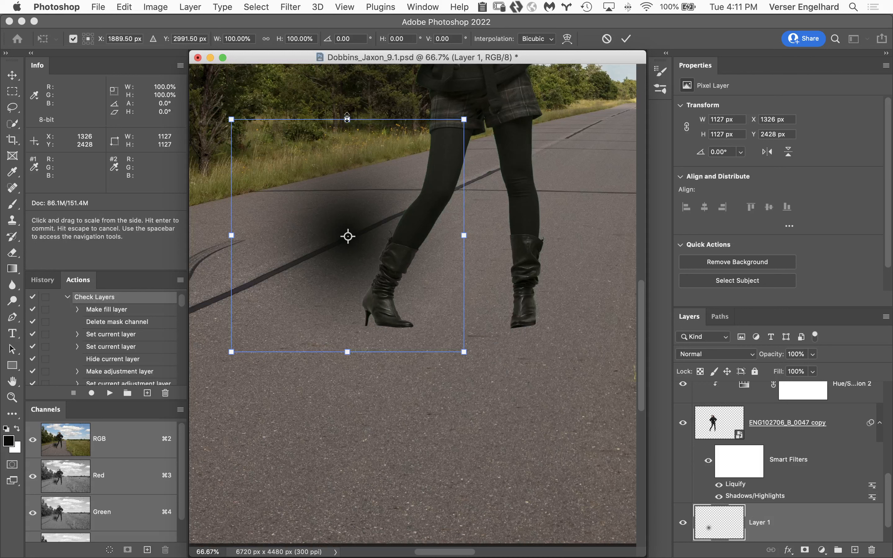
pyautogui.moveTo(347, 118); pyautogui.dragTo(360, 218)
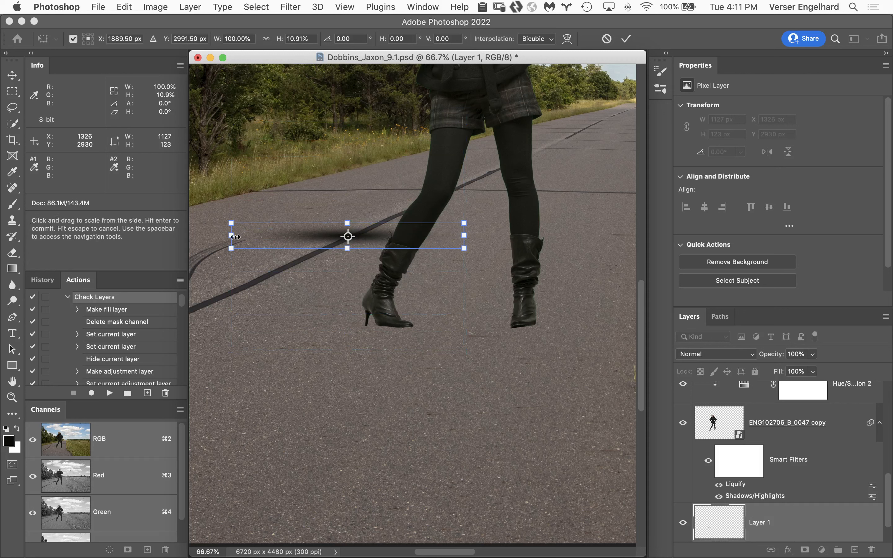
pyautogui.moveTo(231, 236); pyautogui.dragTo(274, 235)
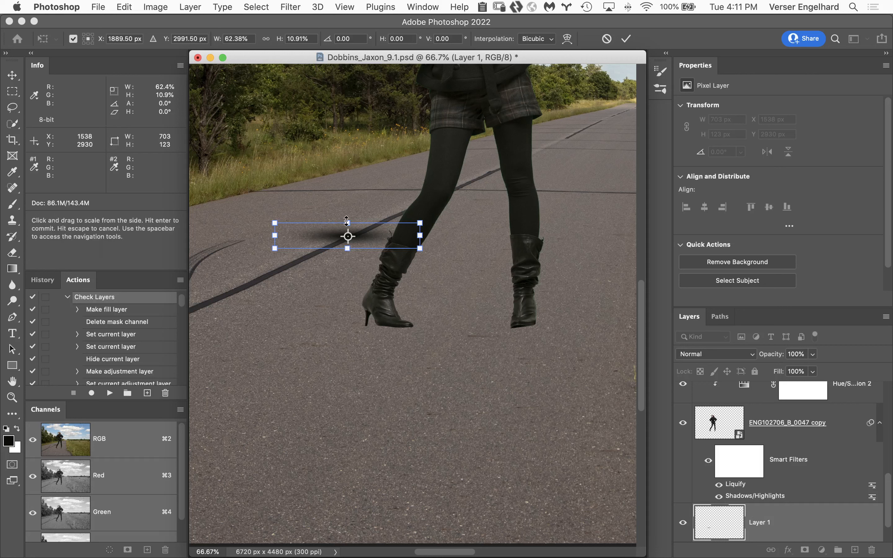
pyautogui.moveTo(348, 223); pyautogui.dragTo(348, 226)
pyautogui.moveTo(411, 244); pyautogui.dragTo(431, 334)
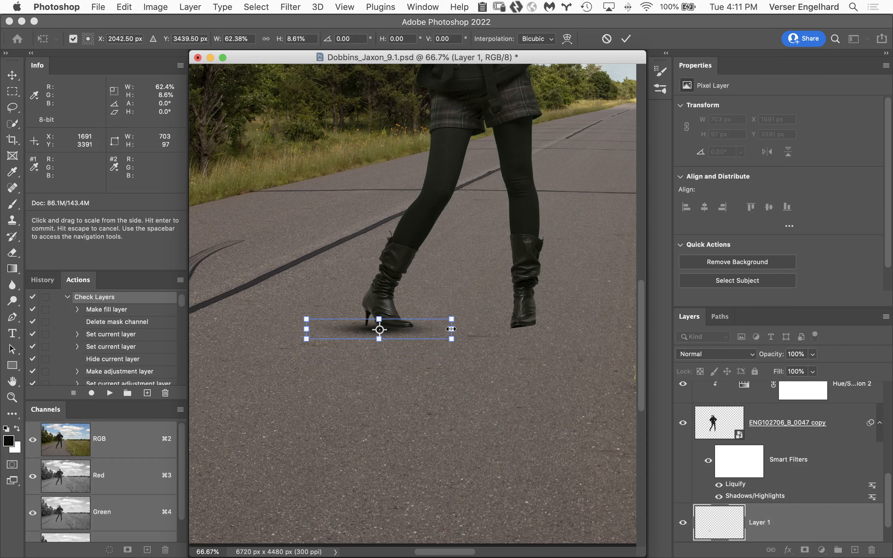
pyautogui.hotkey('shift', 'Up')
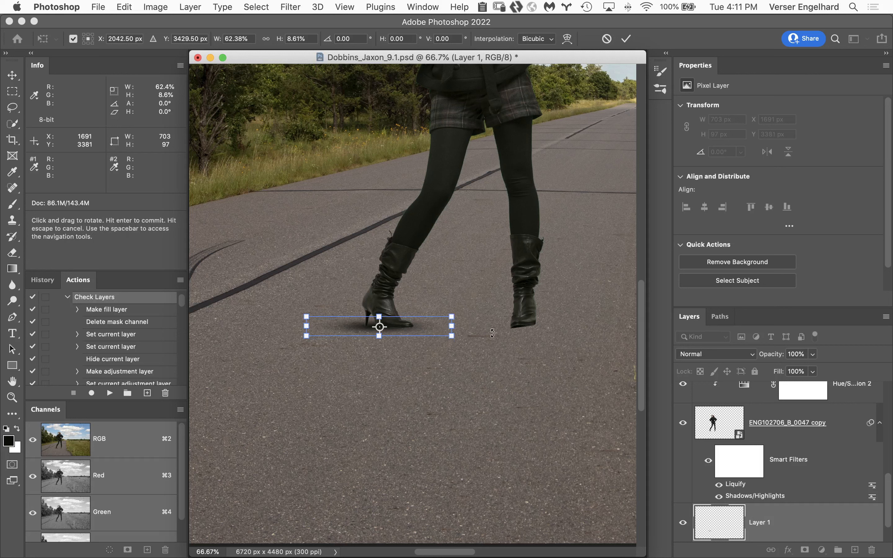
# Rotate the flattened shadow to about 10.7° along the left-hand boot's sole, apply the transform and fade its excess with the Eraser
pyautogui.moveTo(485, 348); pyautogui.dragTo(480, 360)
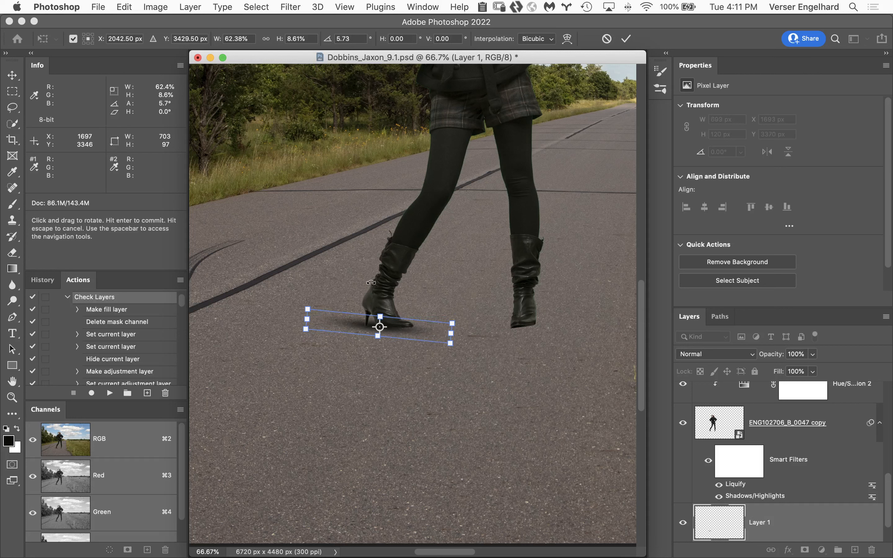
pyautogui.press('Up')
pyautogui.press('Up')
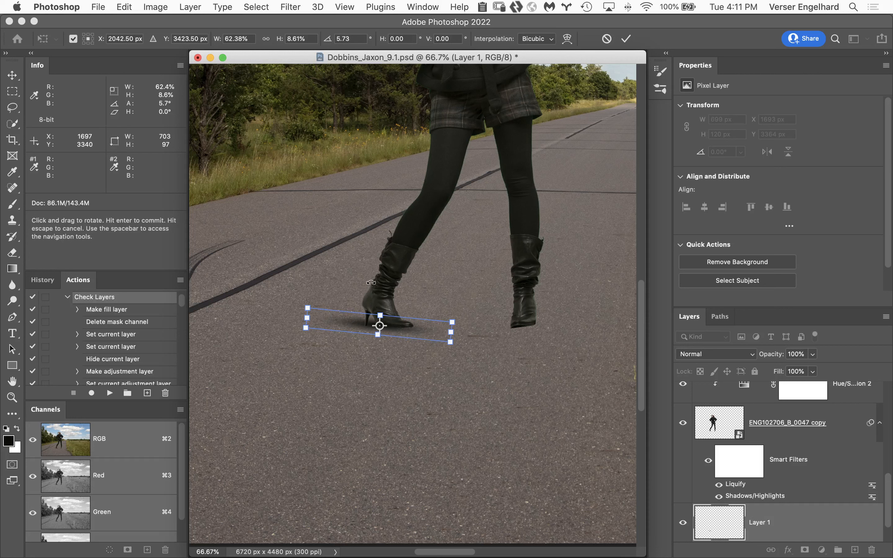
pyautogui.press('super+h')
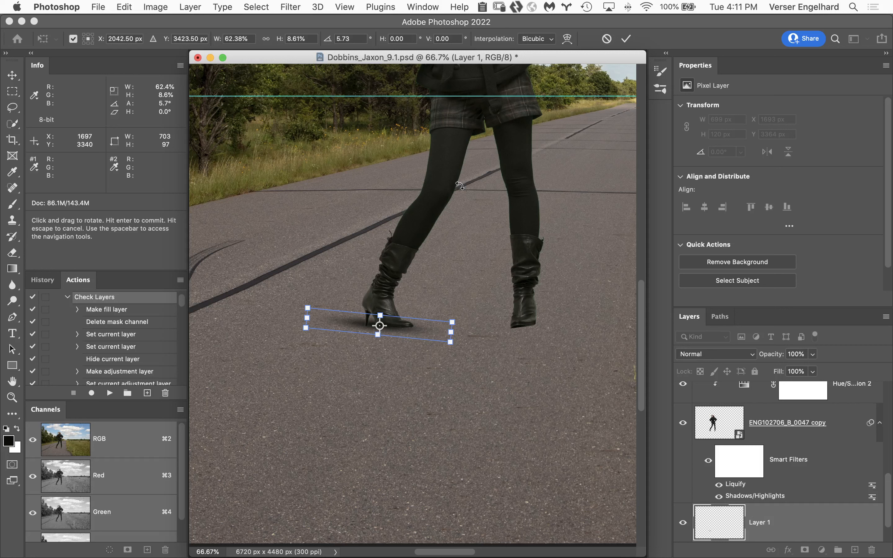
pyautogui.press('super+h')
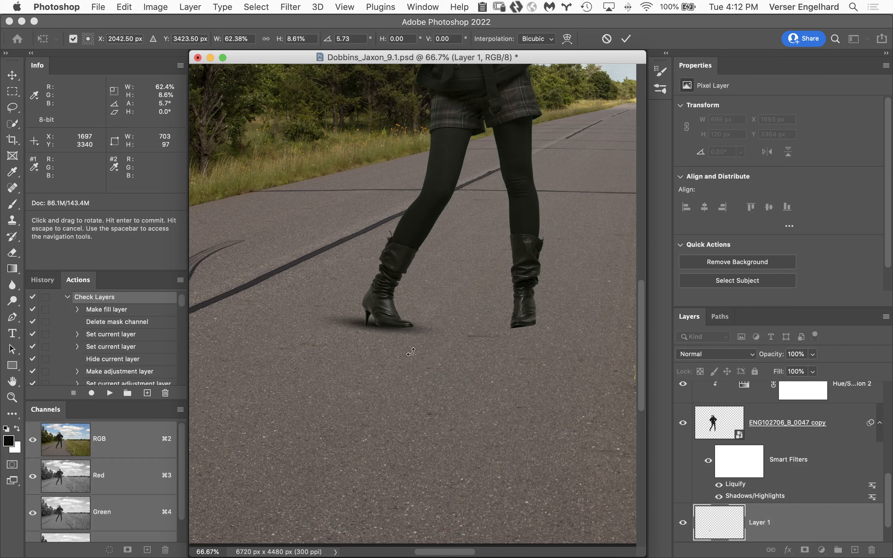
pyautogui.moveTo(411, 352); pyautogui.dragTo(410, 355)
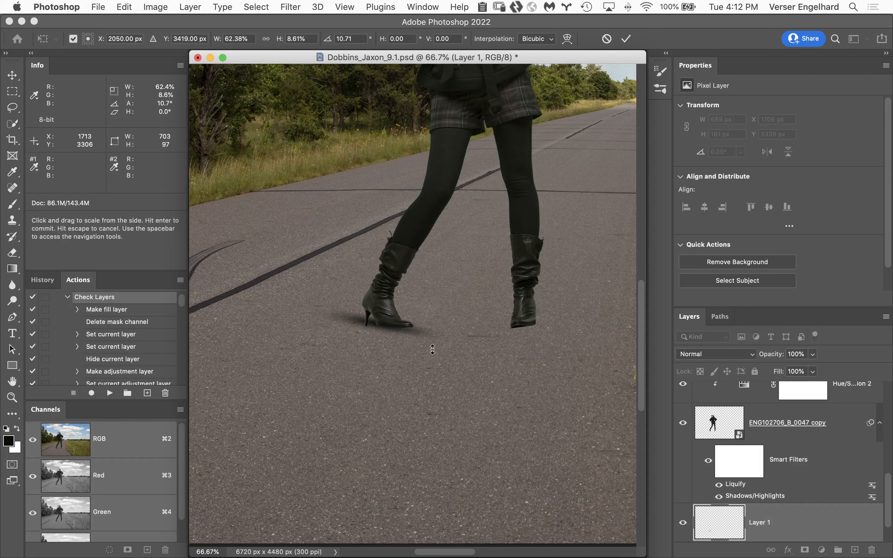
pyautogui.click(632, 41)
pyautogui.press('e')
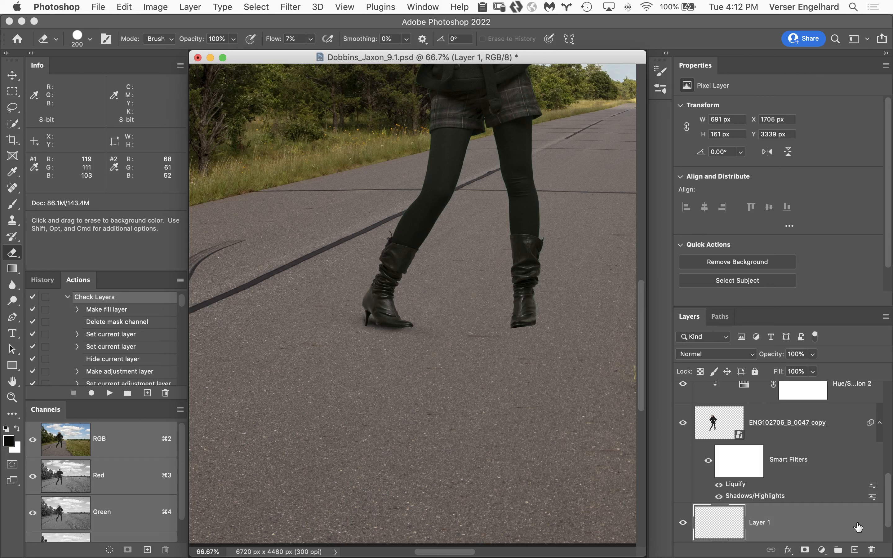
# Add a new layer above Layer 1 and draw a black-to-transparent radial gradient about 929 px across beside the left-hand boot
pyautogui.click(855, 550)
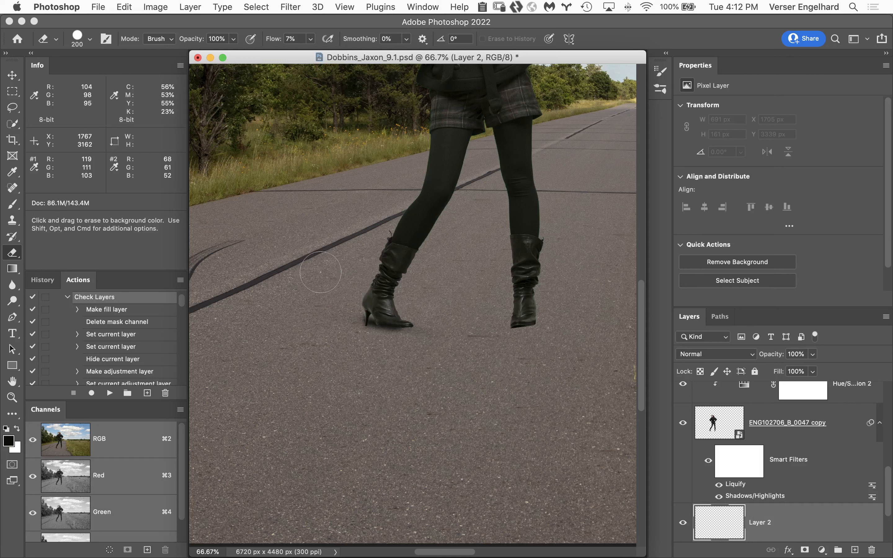
pyautogui.press('g')
pyautogui.moveTo(305, 314)
pyautogui.mouseDown()
pyautogui.moveTo(312, 414)
pyautogui.moveTo(345, 364)
pyautogui.mouseUp()
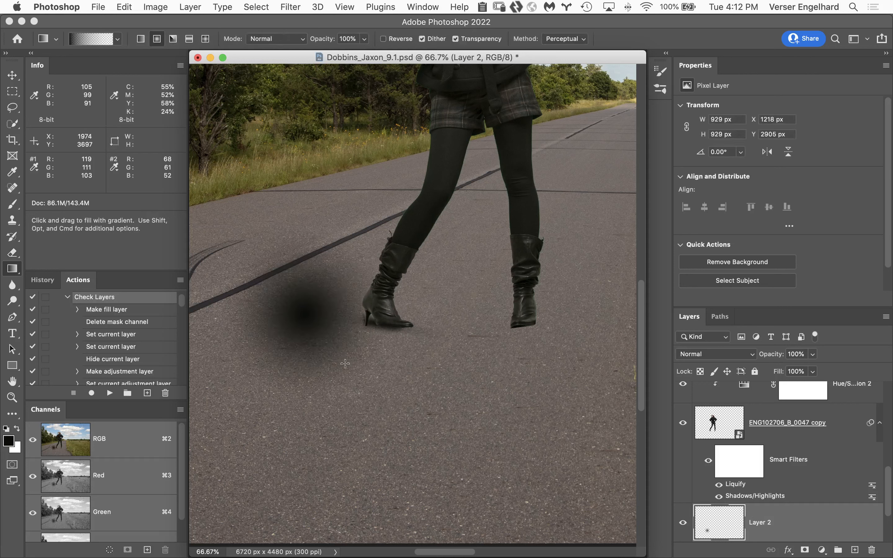
# Scale the new gradient to about 70% width and 14% height and move it under the right-hand boot
pyautogui.press('super+t')
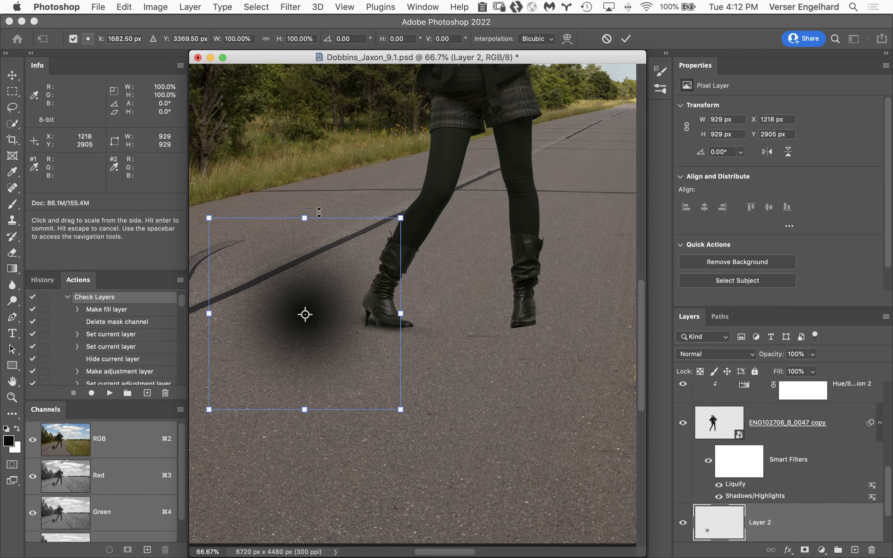
pyautogui.moveTo(305, 218); pyautogui.dragTo(305, 292)
pyautogui.moveTo(219, 316); pyautogui.dragTo(247, 316)
pyautogui.moveTo(304, 292); pyautogui.dragTo(304, 300)
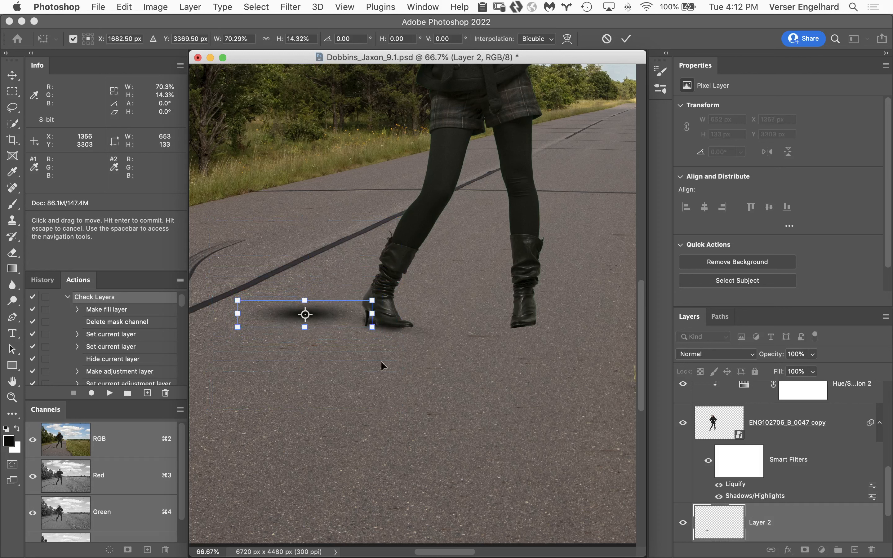
pyautogui.moveTo(351, 324); pyautogui.dragTo(564, 336)
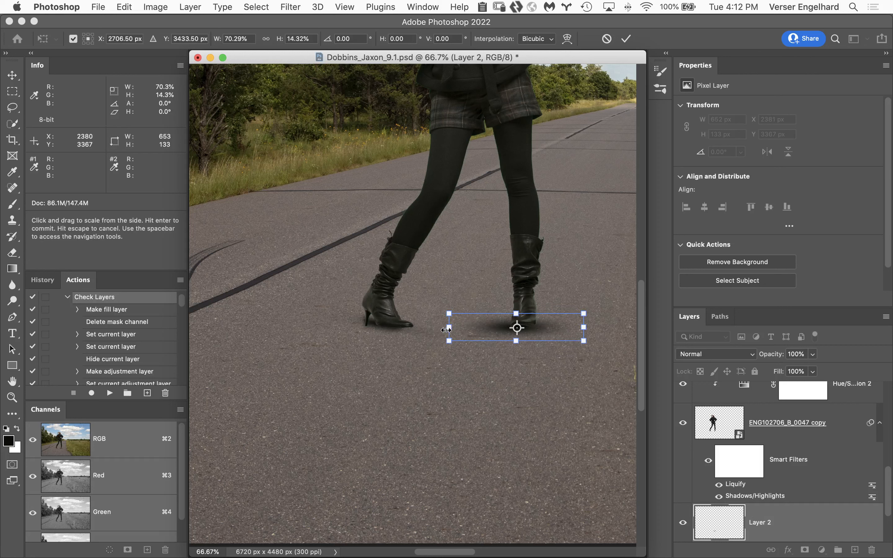
# Narrow the right-hand boot's shadow to about 46.7% width, nudge it up about 12 px against the sole and apply the transform
pyautogui.moveTo(451, 328); pyautogui.dragTo(472, 328)
pyautogui.moveTo(547, 327)
pyautogui.mouseDown()
pyautogui.moveTo(561, 327)
pyautogui.moveTo(551, 326)
pyautogui.mouseUp()
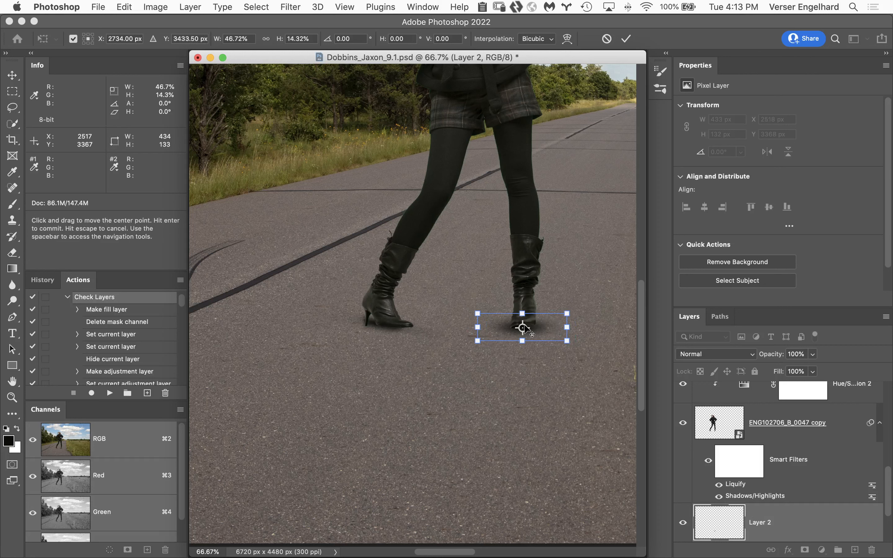
pyautogui.press('super+semicolon')
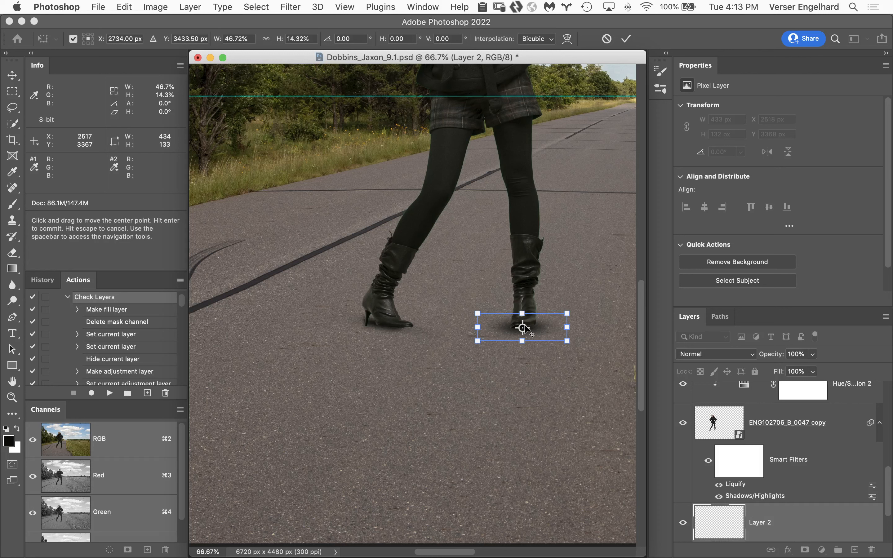
pyautogui.press('super+h')
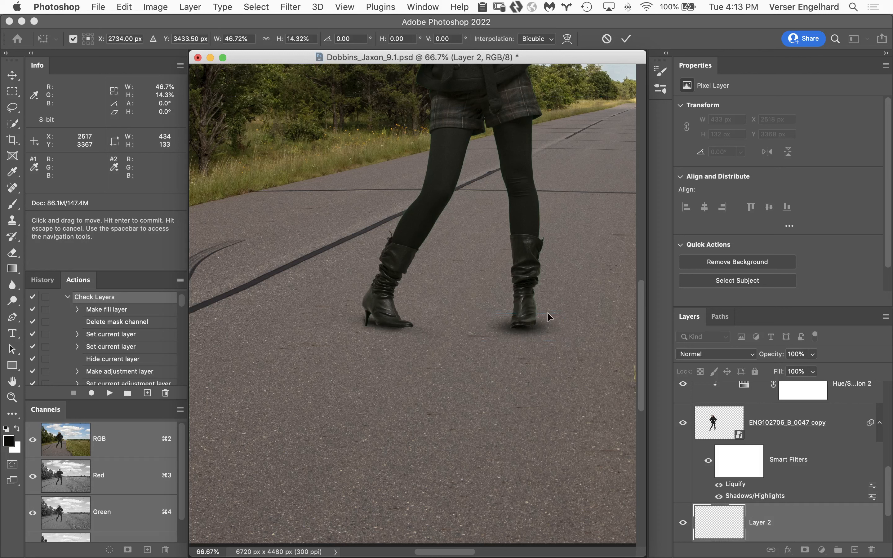
pyautogui.press('Down')
pyautogui.press('Down')
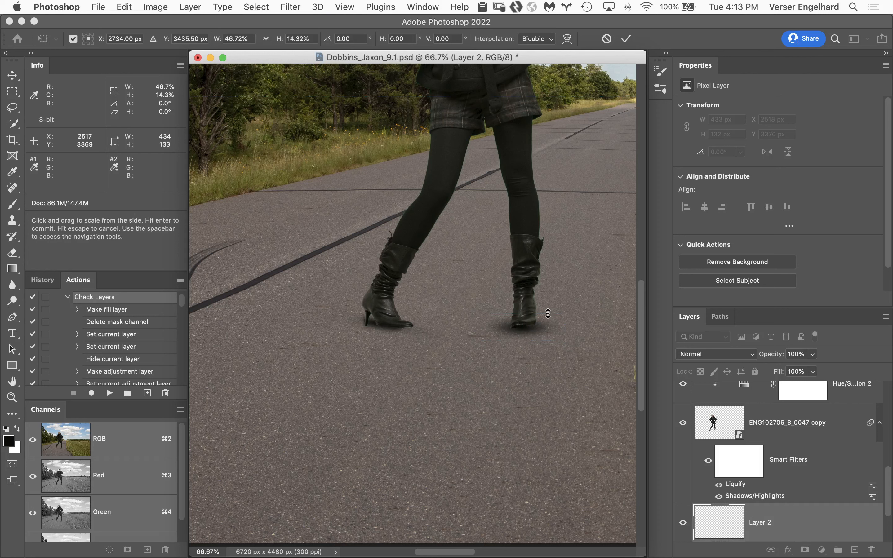
pyautogui.press('Up')
pyautogui.press('Up')
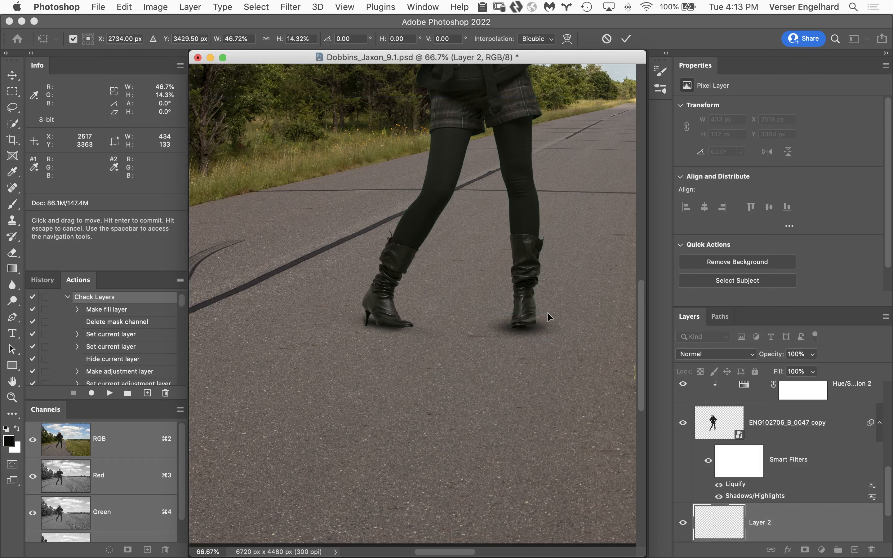
pyautogui.press('Up')
pyautogui.press('Up')
pyautogui.press('Up')
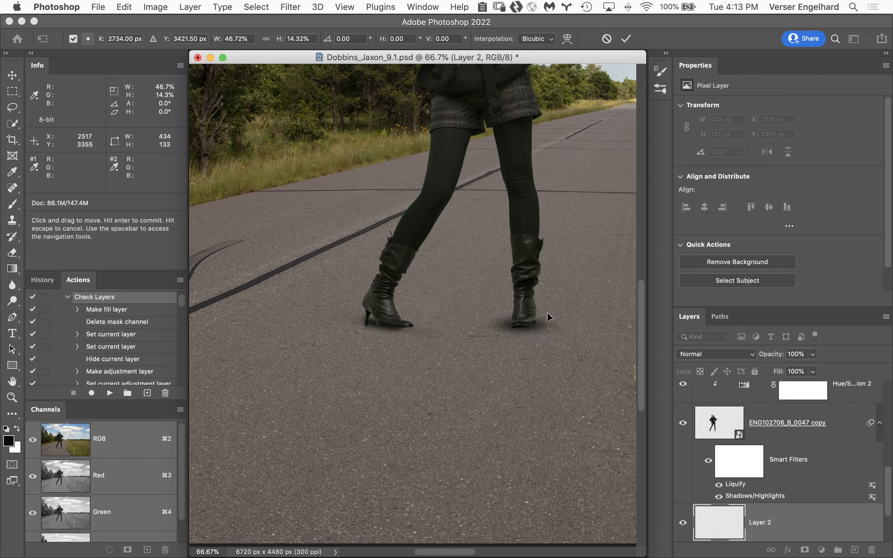
pyautogui.press('Return')
# Erase the outer ends of the right-hand boot's shadow with the 200 px Eraser at 7% flow and compare it hidden and shown
pyautogui.press('g')
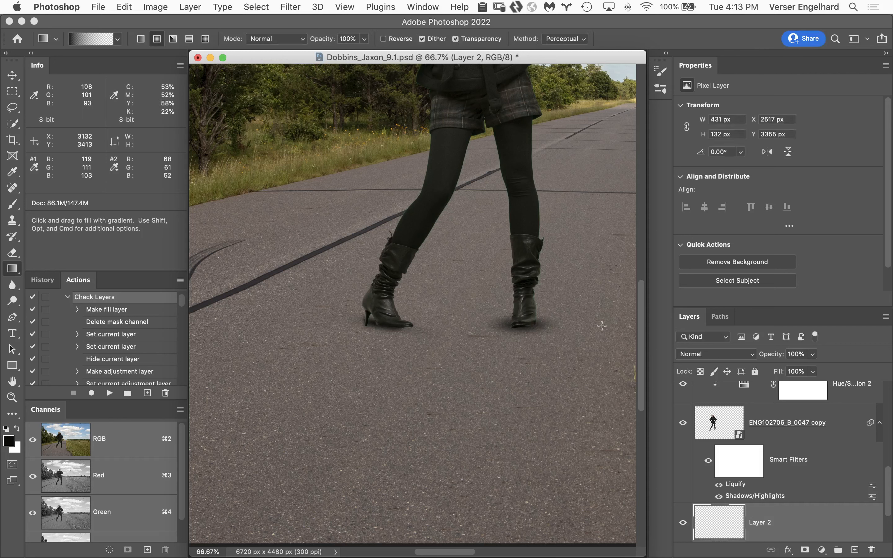
pyautogui.press('e')
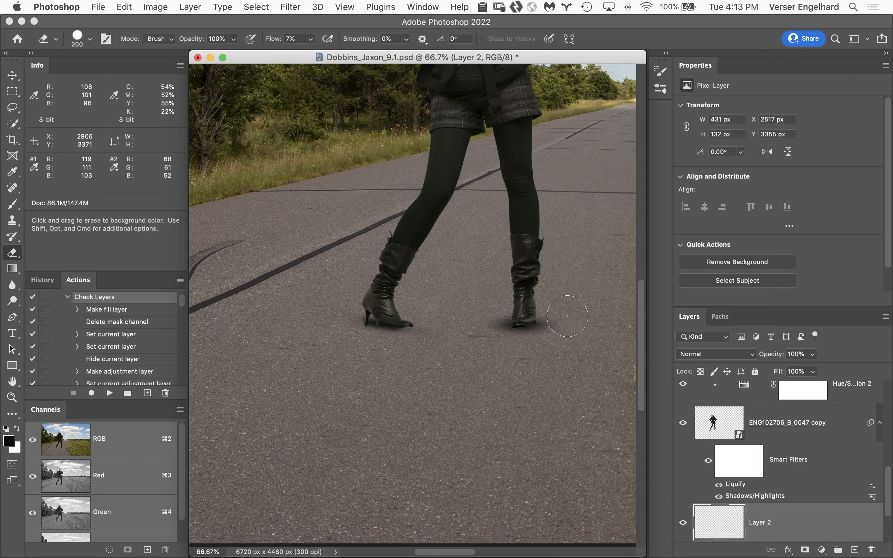
pyautogui.moveTo(563, 326)
pyautogui.mouseDown()
pyautogui.moveTo(555, 317)
pyautogui.moveTo(557, 336)
pyautogui.mouseUp()
pyautogui.moveTo(482, 310)
pyautogui.mouseDown()
pyautogui.moveTo(491, 323)
pyautogui.moveTo(479, 332)
pyautogui.mouseUp()
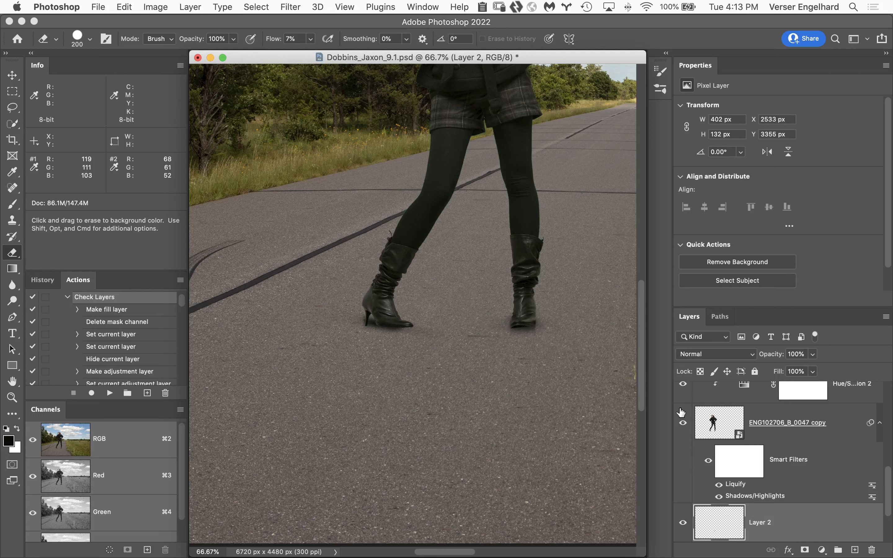
pyautogui.click(684, 523)
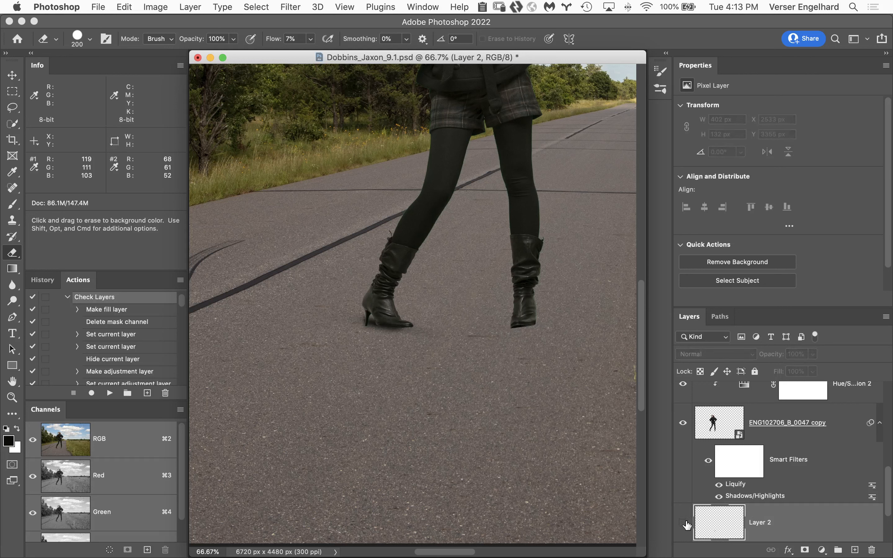
pyautogui.click(685, 524)
pyautogui.click(687, 524)
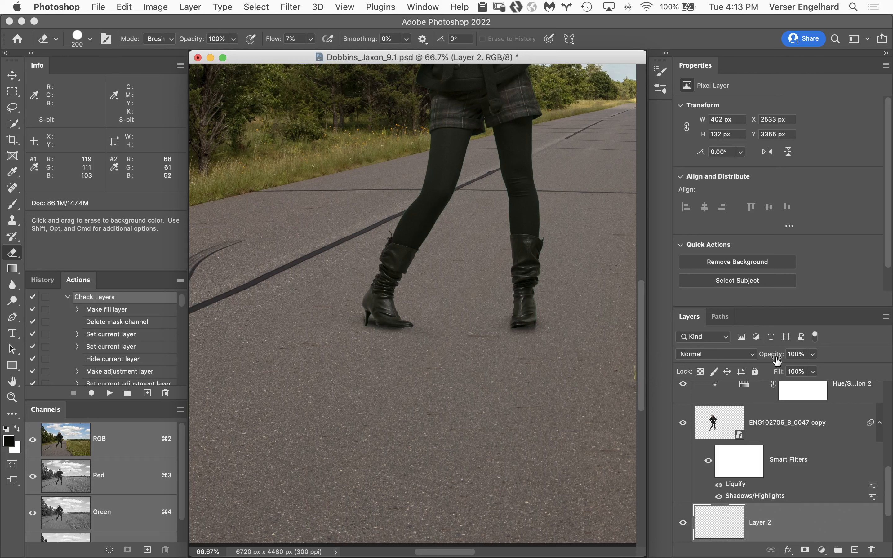
# Lower the opacity of Layer 2 to 91% and slightly reduce the opacity of Layer 1
pyautogui.moveTo(775, 357); pyautogui.dragTo(768, 357)
pyautogui.moveTo(775, 356); pyautogui.dragTo(773, 356)
pyautogui.moveTo(885, 478); pyautogui.dragTo(885, 499)
pyautogui.click(789, 487)
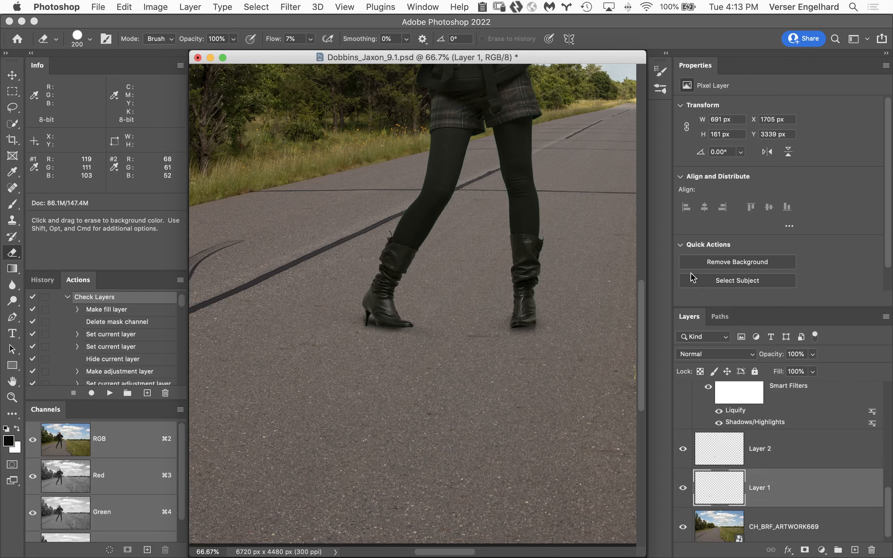
pyautogui.moveTo(771, 357); pyautogui.dragTo(768, 357)
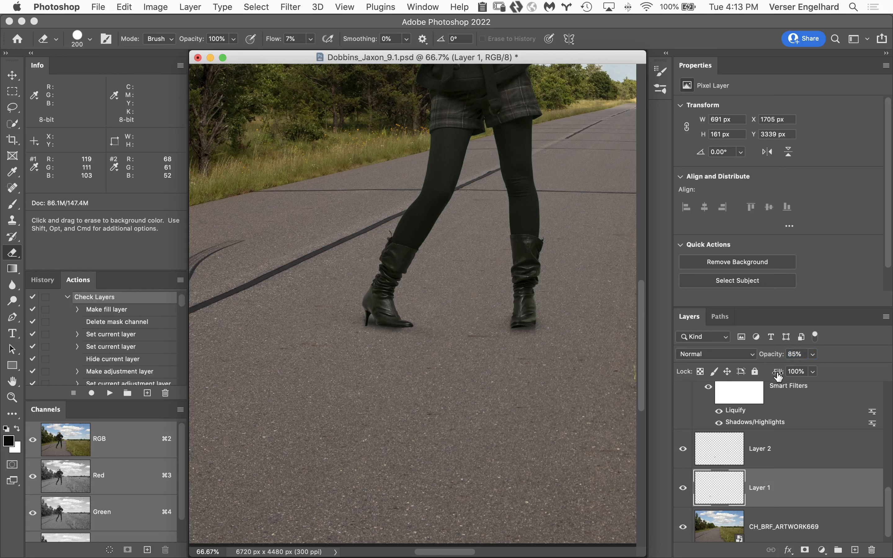
# Add a new layer above Layer 2 and draw a black-to-transparent radial gradient about 1769 px across beside the left-hand leg
pyautogui.click(813, 456)
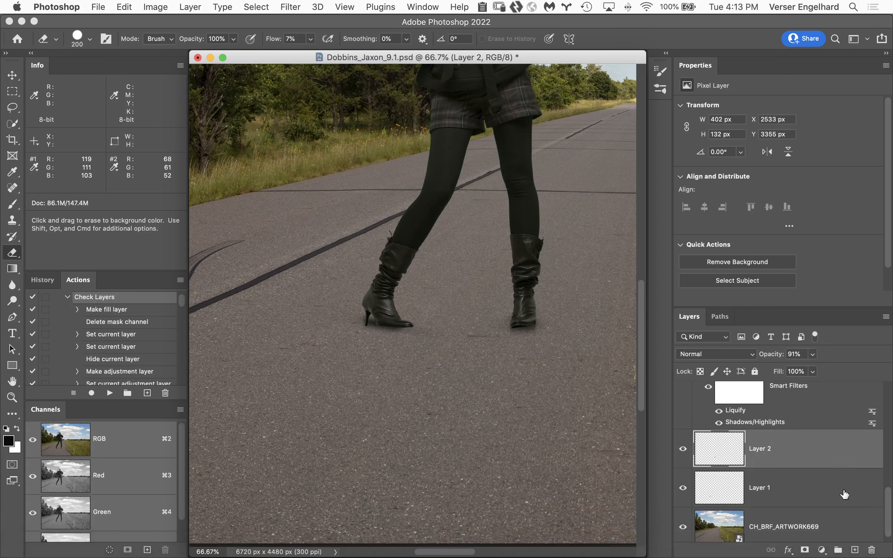
pyautogui.click(855, 550)
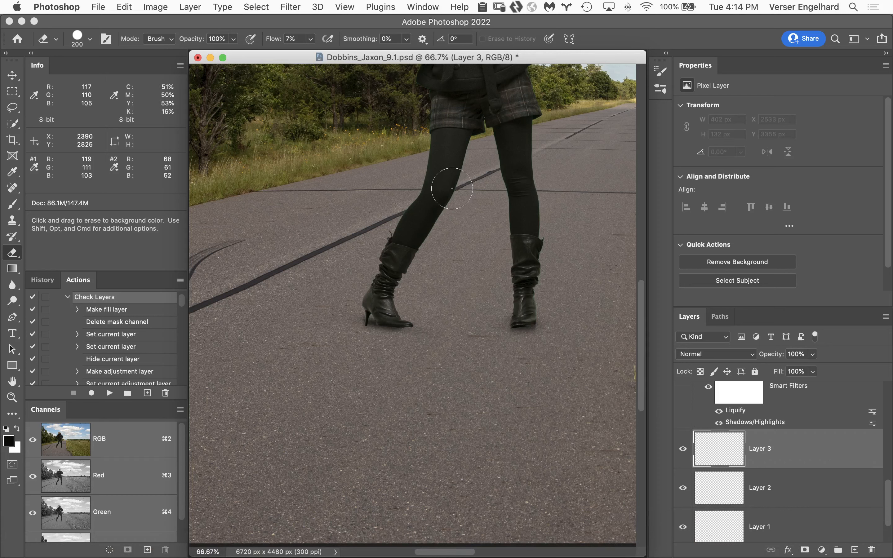
pyautogui.press('g')
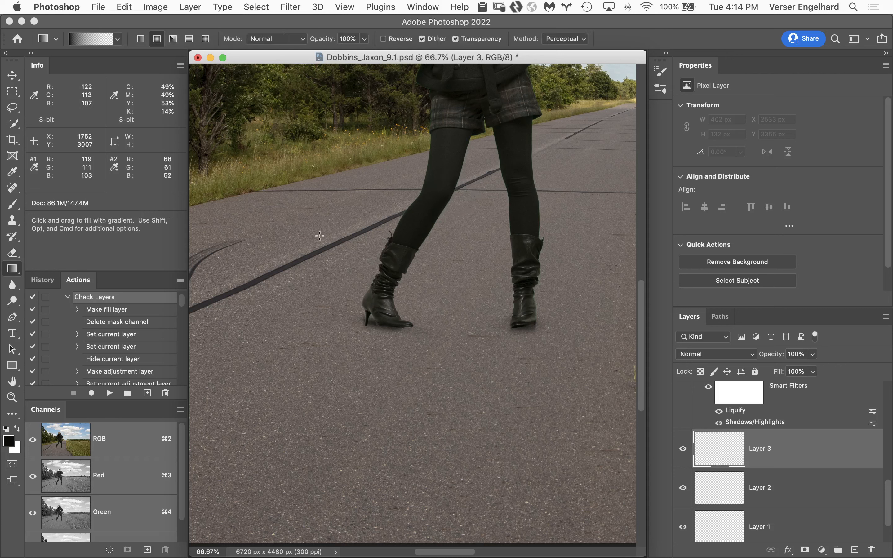
pyautogui.moveTo(321, 197); pyautogui.dragTo(328, 390)
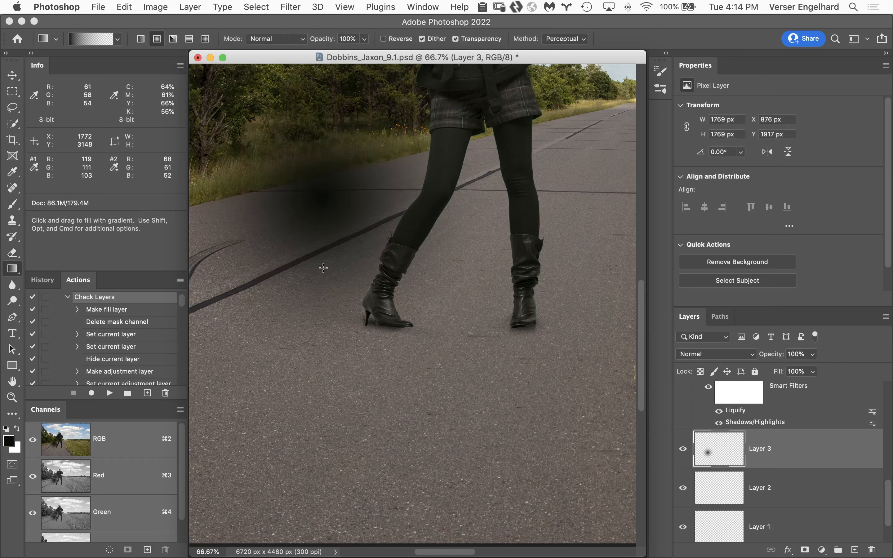
# Transform the Layer 3 gradient to 168.17% width and 13.62% height, place it beneath both boots, nudge it up and apply the transform
pyautogui.press('super+t')
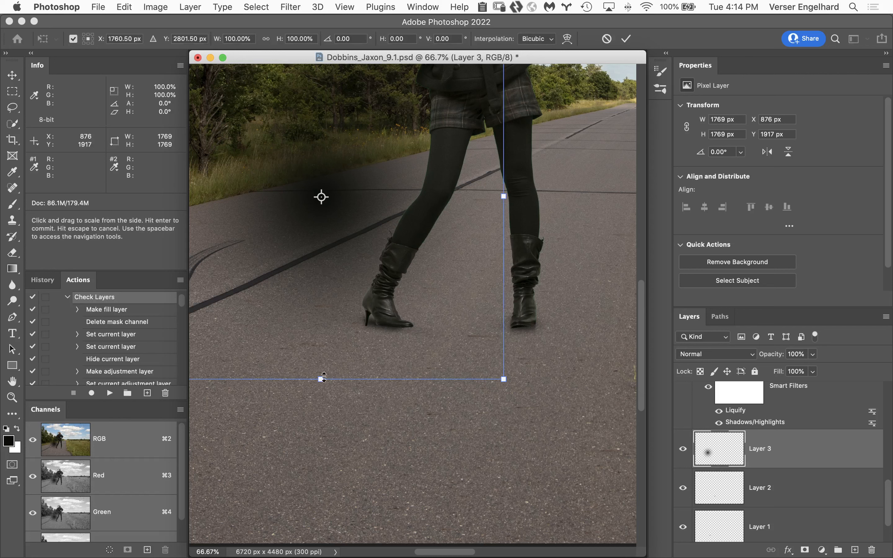
pyautogui.moveTo(323, 377); pyautogui.dragTo(332, 260)
pyautogui.moveTo(526, 194); pyautogui.dragTo(629, 196)
pyautogui.moveTo(507, 154); pyautogui.dragTo(635, 287)
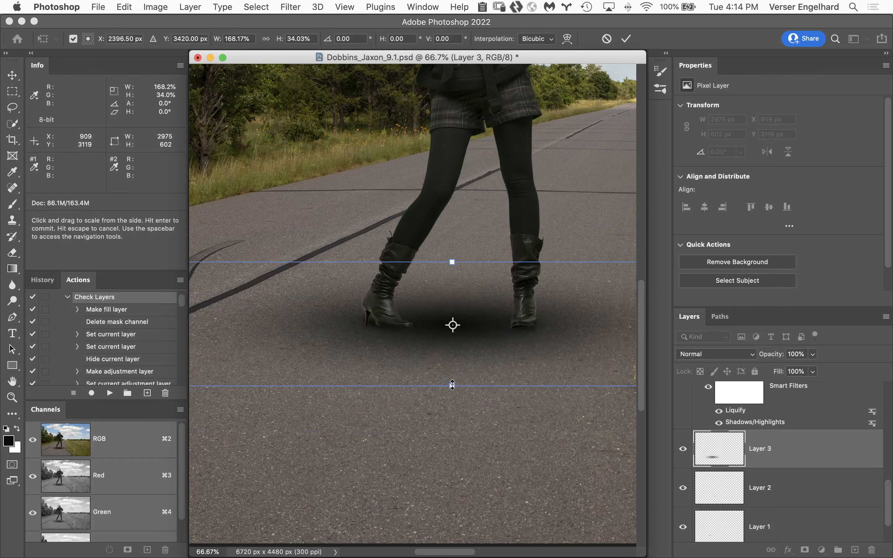
pyautogui.moveTo(452, 385); pyautogui.dragTo(453, 322)
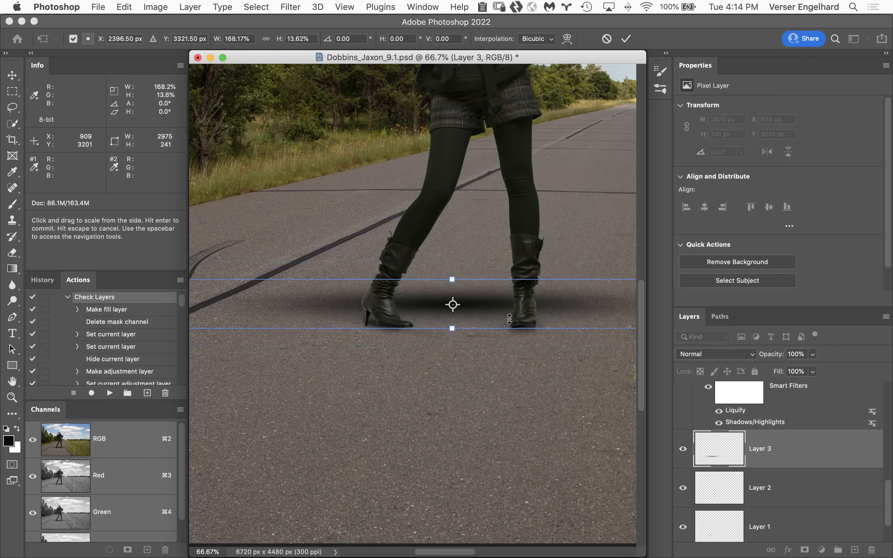
pyautogui.moveTo(576, 306); pyautogui.dragTo(572, 328)
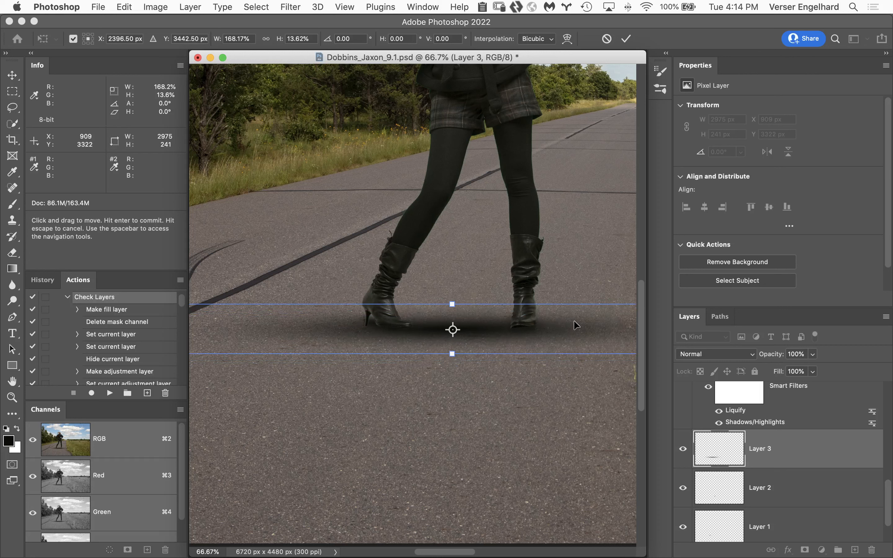
pyautogui.press('Up')
pyautogui.press('Return')
# Erase the outer ends of the broad shadow on Layer 3 with the 200 px Eraser at 7% flow
pyautogui.press('g')
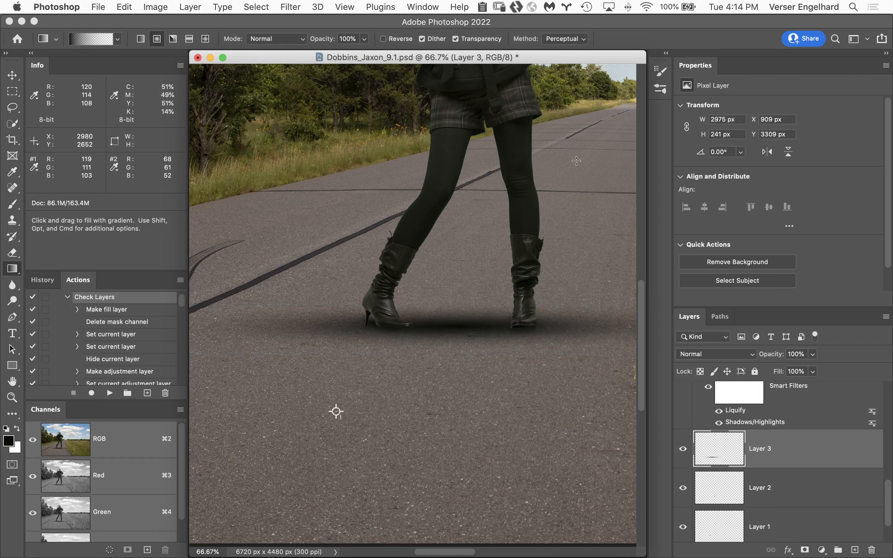
pyautogui.press('e')
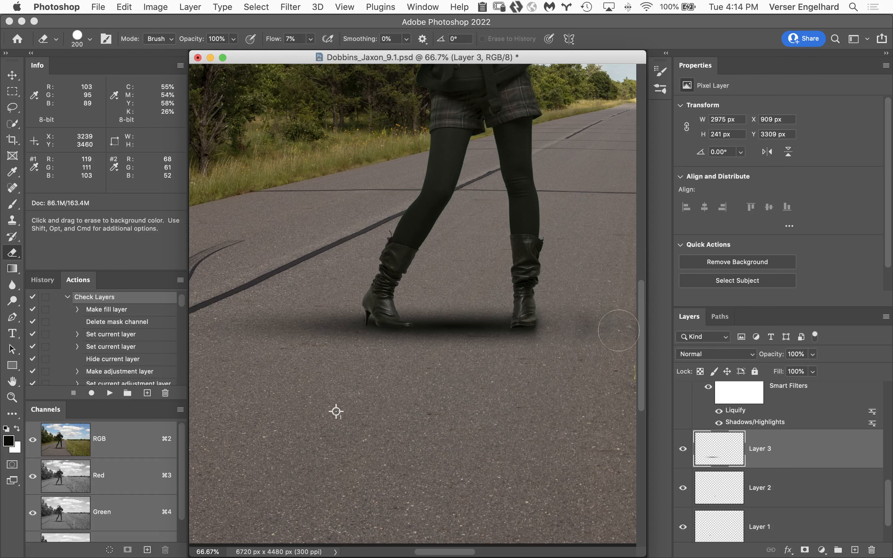
pyautogui.moveTo(484, 384)
pyautogui.mouseDown()
pyautogui.moveTo(339, 322)
pyautogui.moveTo(336, 288)
pyautogui.moveTo(335, 305)
pyautogui.moveTo(290, 335)
pyautogui.moveTo(314, 291)
pyautogui.moveTo(250, 334)
pyautogui.moveTo(235, 302)
pyautogui.mouseUp()
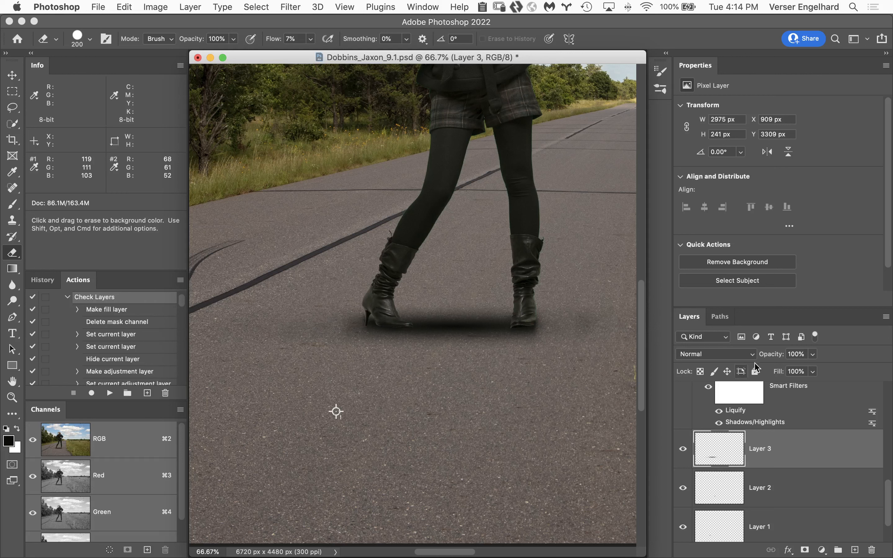
# Lower the opacity of Layer 3 to 12%, judging the shadow against the whole composite
pyautogui.moveTo(776, 358); pyautogui.dragTo(755, 358)
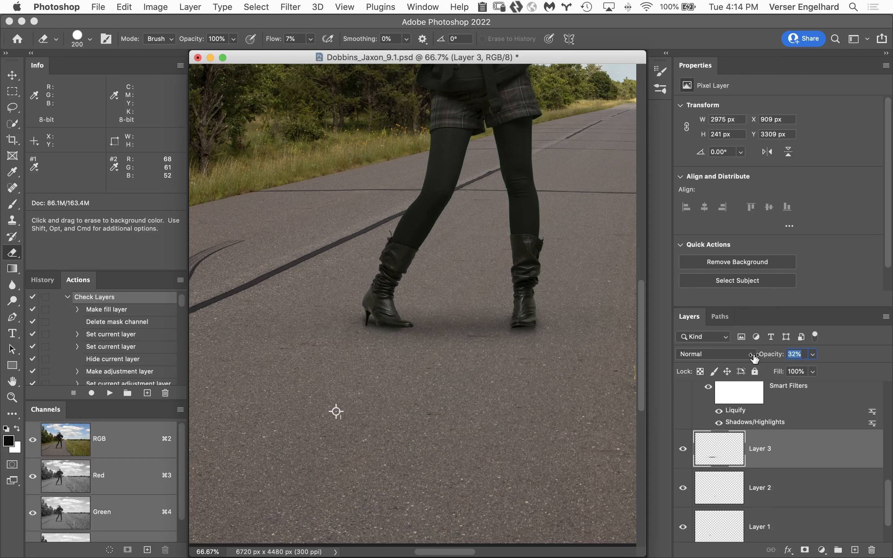
pyautogui.moveTo(754, 358); pyautogui.dragTo(750, 358)
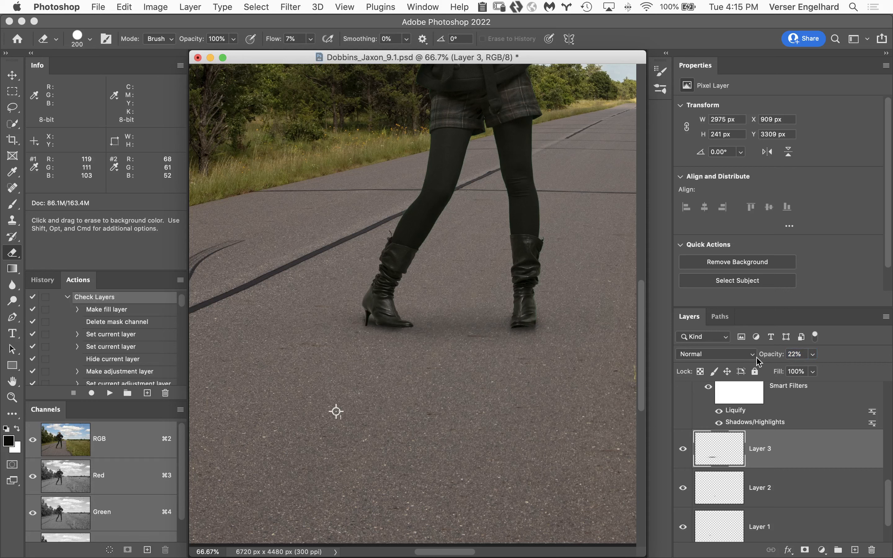
pyautogui.doubleClick(13, 380)
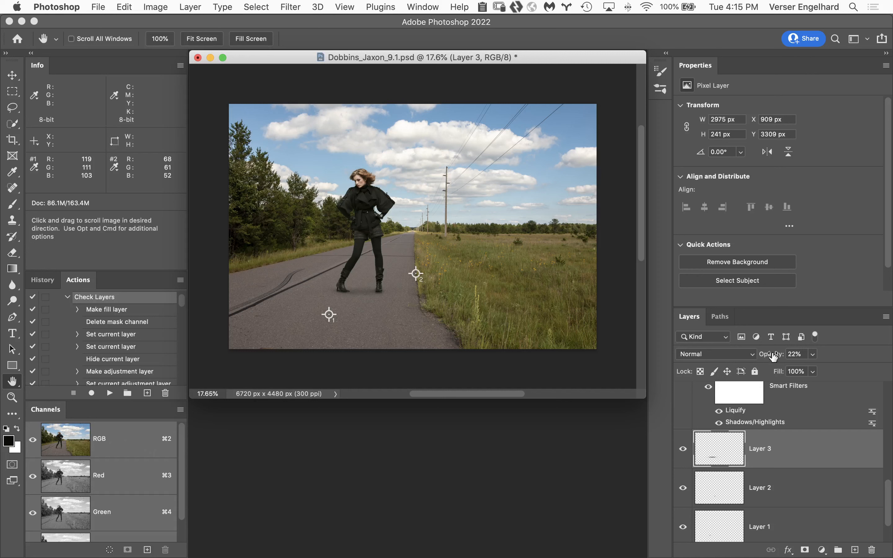
pyautogui.moveTo(773, 356); pyautogui.dragTo(770, 357)
pyautogui.keyDown('super'); pyautogui.click(397, 265); pyautogui.keyUp('super')
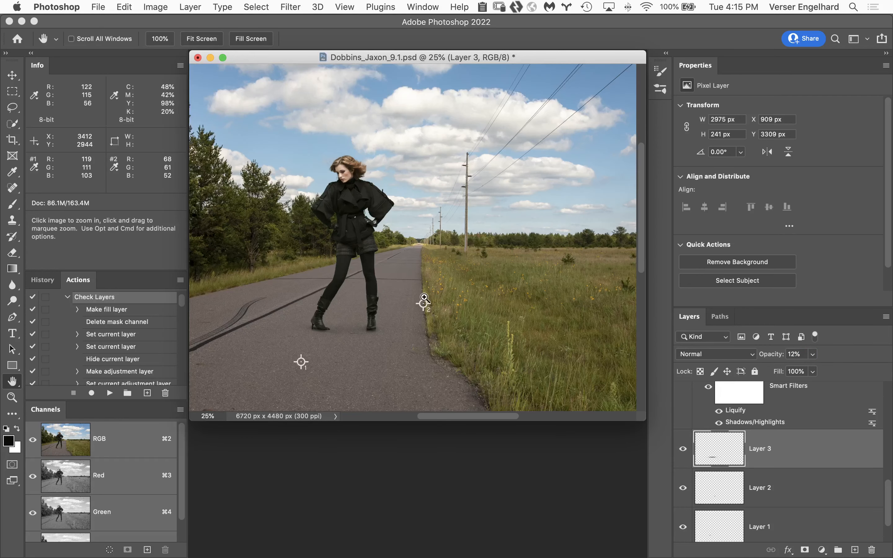
pyautogui.keyDown('super'); pyautogui.click(355, 261); pyautogui.keyUp('super')
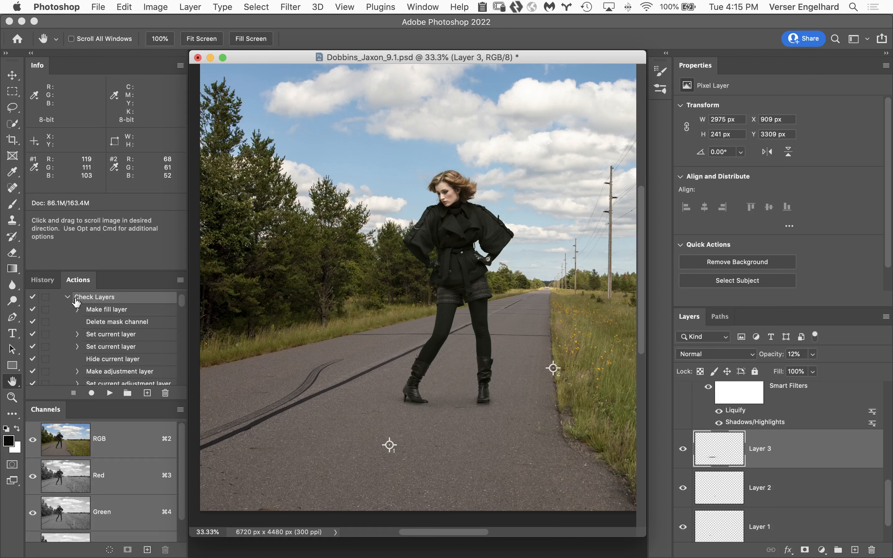
# Create a full-document history snapshot of the shadowed composite
pyautogui.click(42, 279)
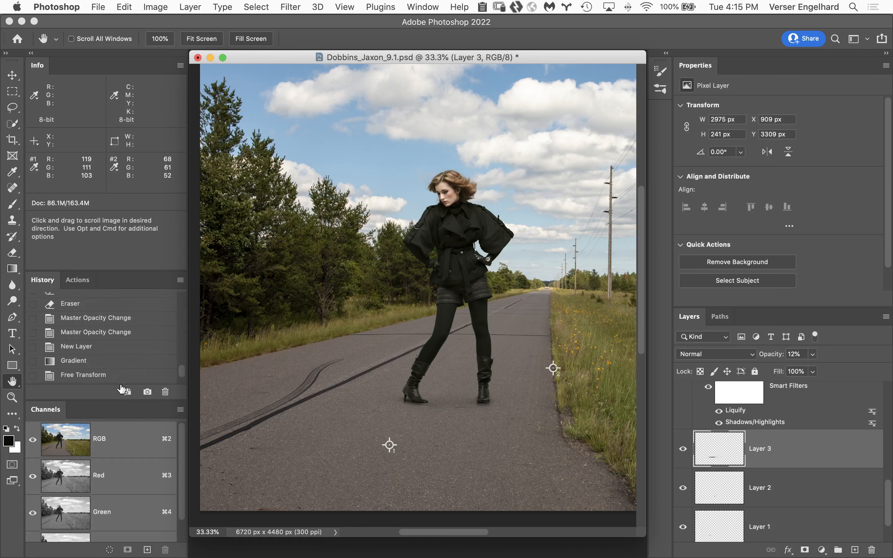
pyautogui.click(147, 392)
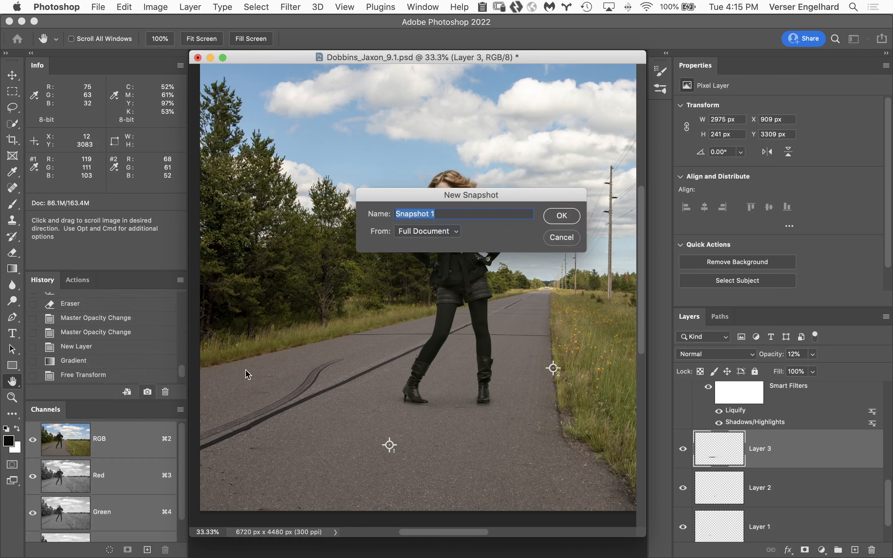
pyautogui.click(575, 221)
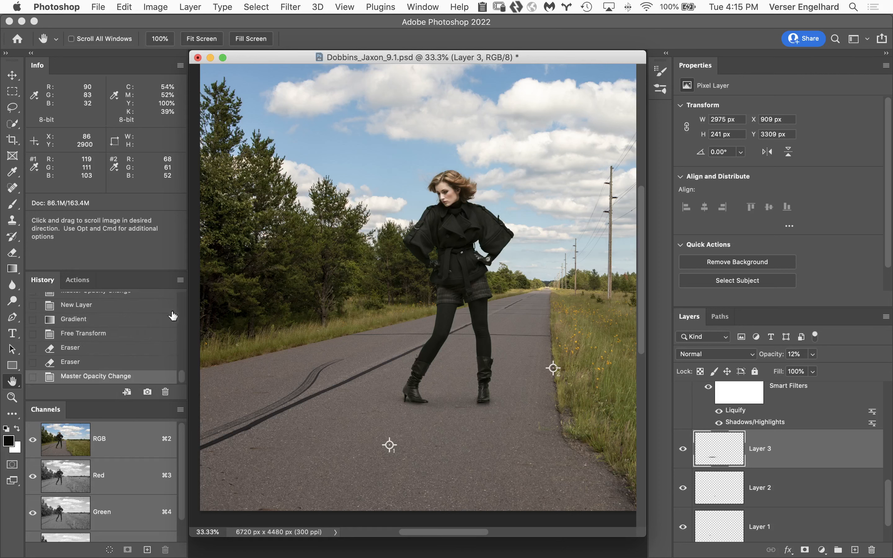
# Compare the composite's originally opened state with the new snapshot, finishing on the snapshot
pyautogui.doubleClick(12, 380)
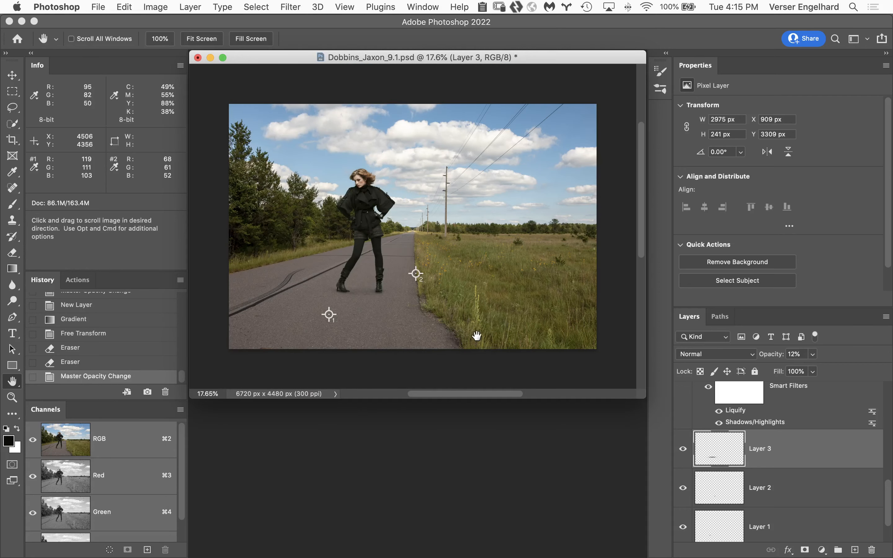
pyautogui.press('super')
pyautogui.keyDown('super'); pyautogui.click(450, 290); pyautogui.keyUp('super')
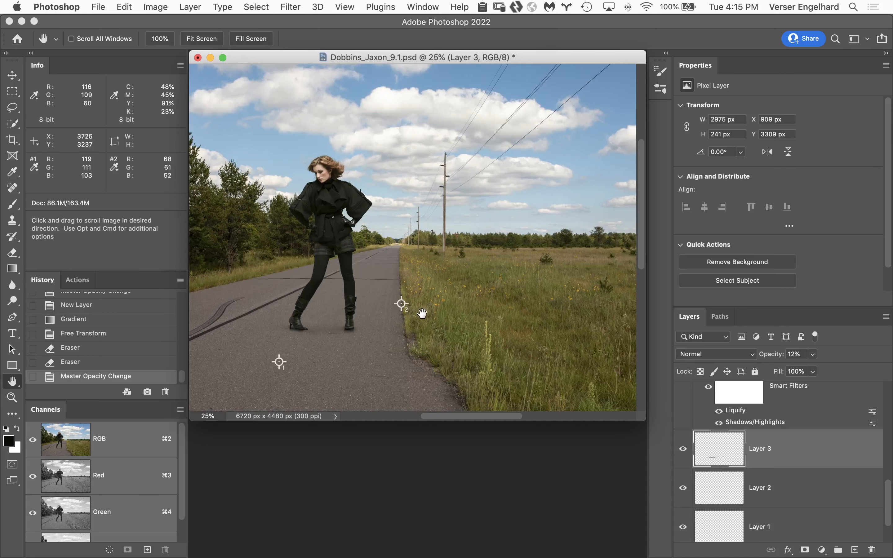
pyautogui.moveTo(422, 313); pyautogui.dragTo(481, 311)
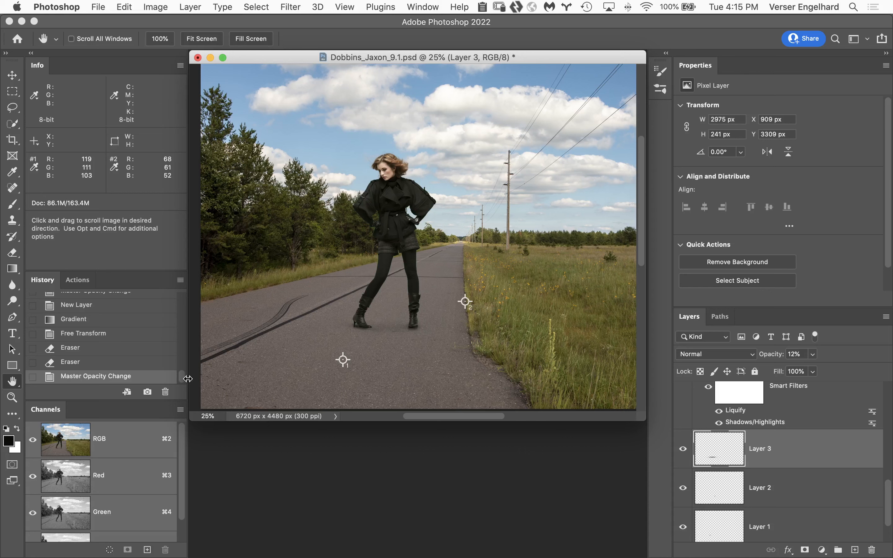
pyautogui.scroll(3, 183, 373)
pyautogui.scroll(10, 183, 373)
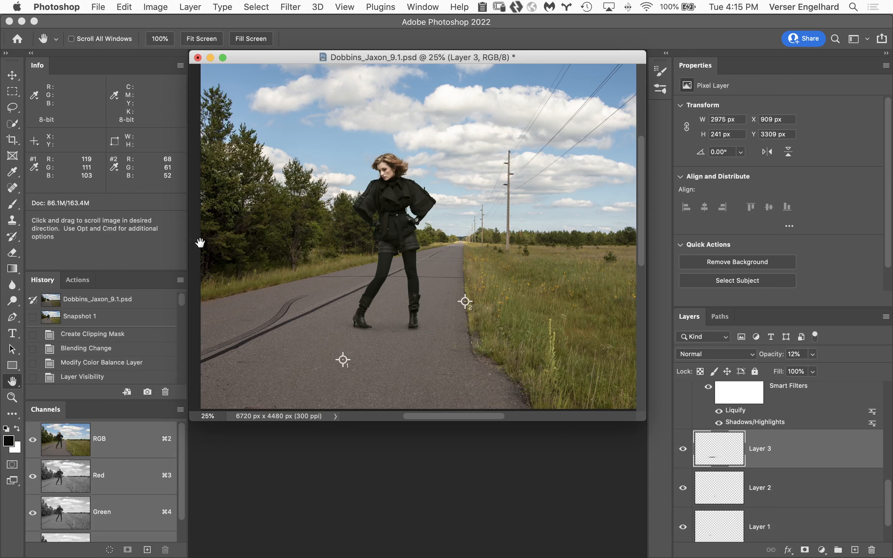
pyautogui.click(137, 300)
pyautogui.click(126, 321)
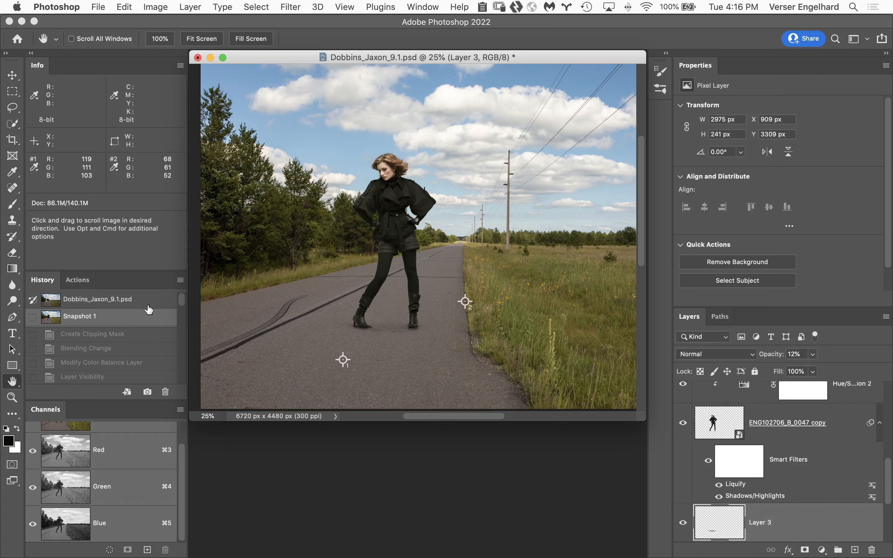
# Close the road composite without saving, switch to Bridge and open the parking-garage composite from the Composites folder
pyautogui.click(199, 58)
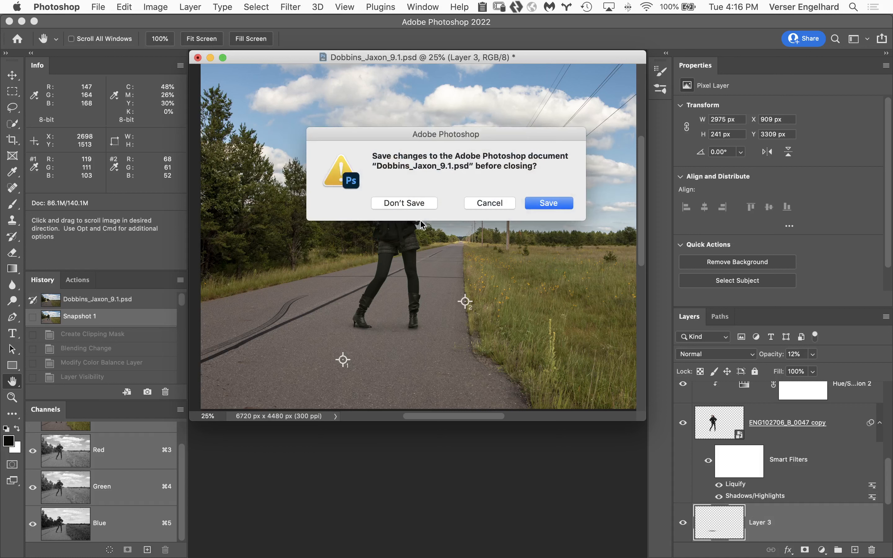
pyautogui.click(405, 203)
pyautogui.moveTo(339, 556)
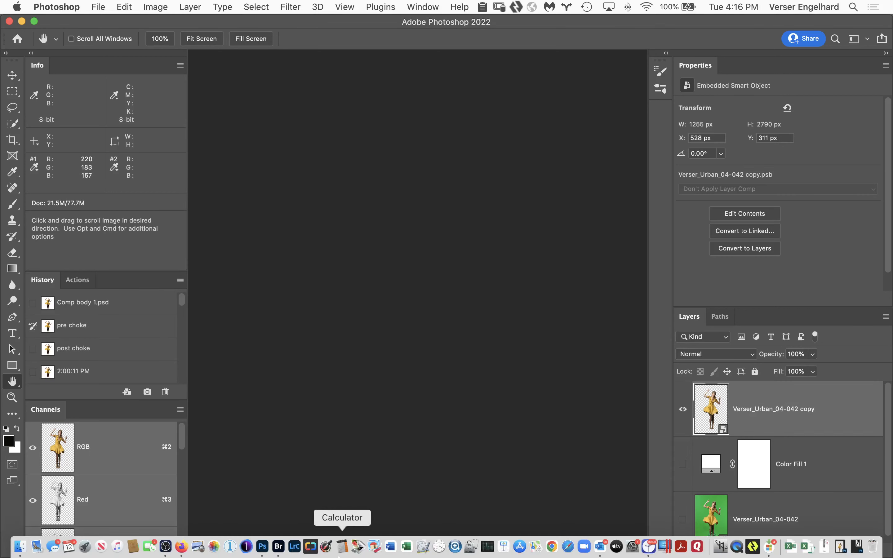
pyautogui.click(278, 546)
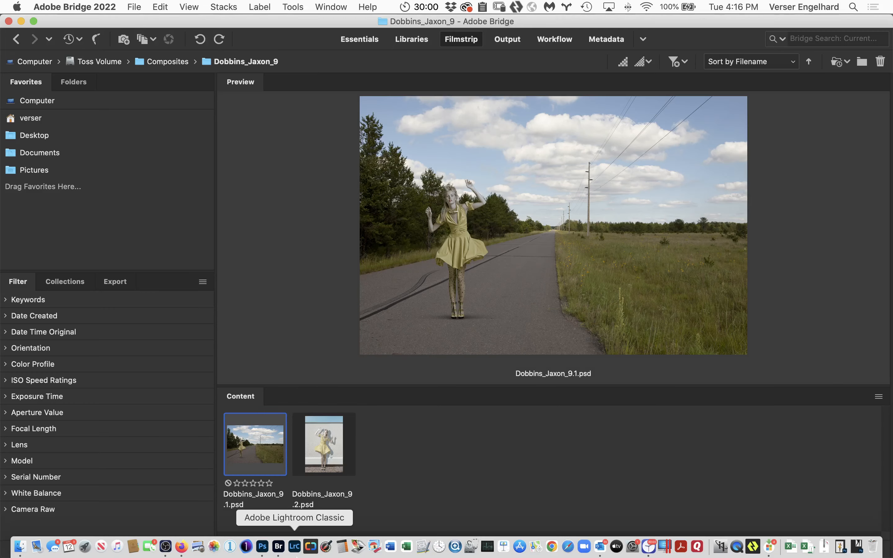
pyautogui.click(17, 39)
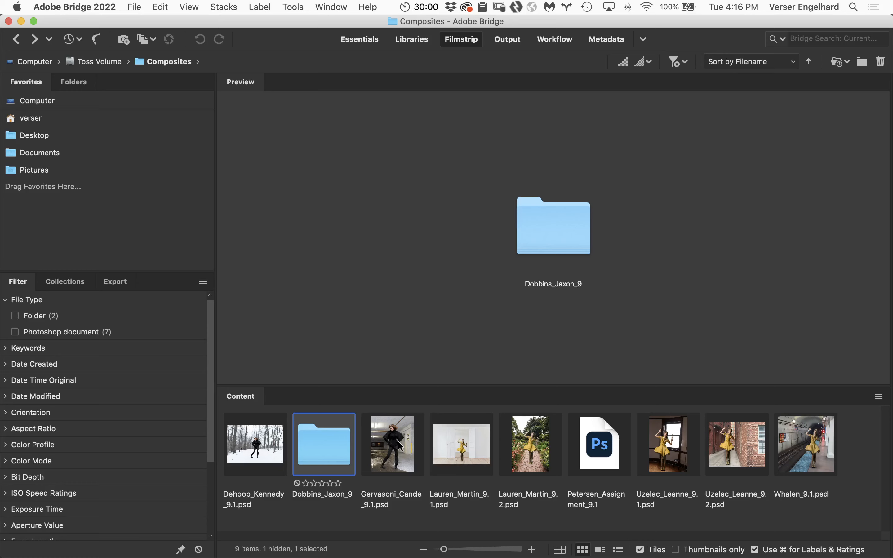
pyautogui.doubleClick(396, 451)
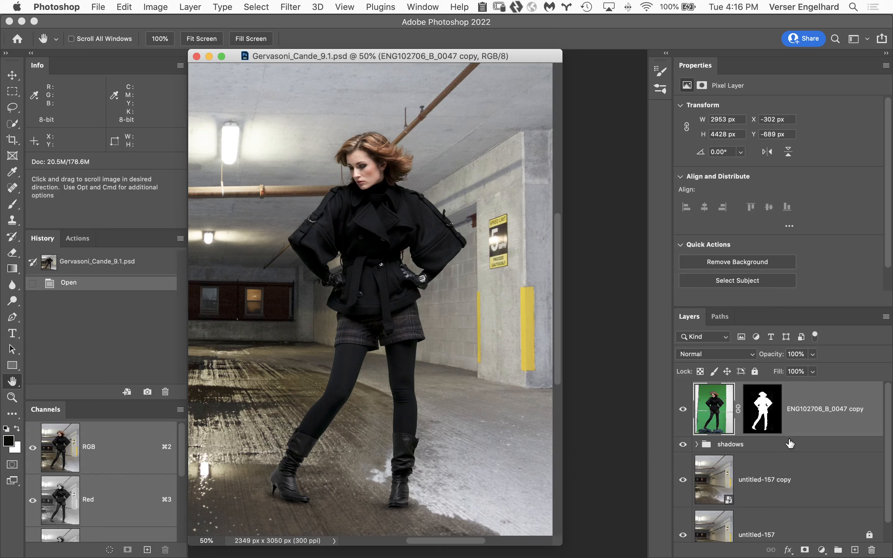
# Hide the woman's layer and the shadows group, and select the untitled-157 copy background layer
pyautogui.click(683, 409)
pyautogui.click(683, 444)
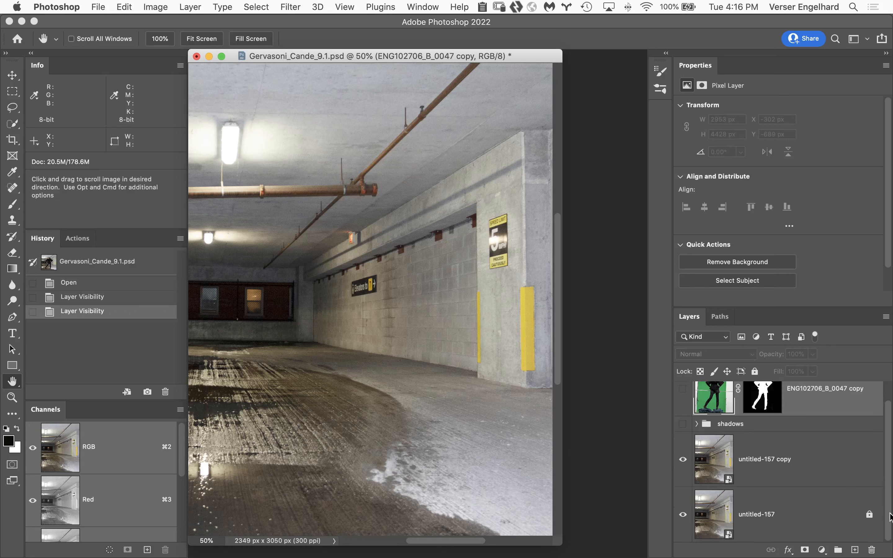
pyautogui.scroll(-2, 888, 474)
pyautogui.click(716, 458)
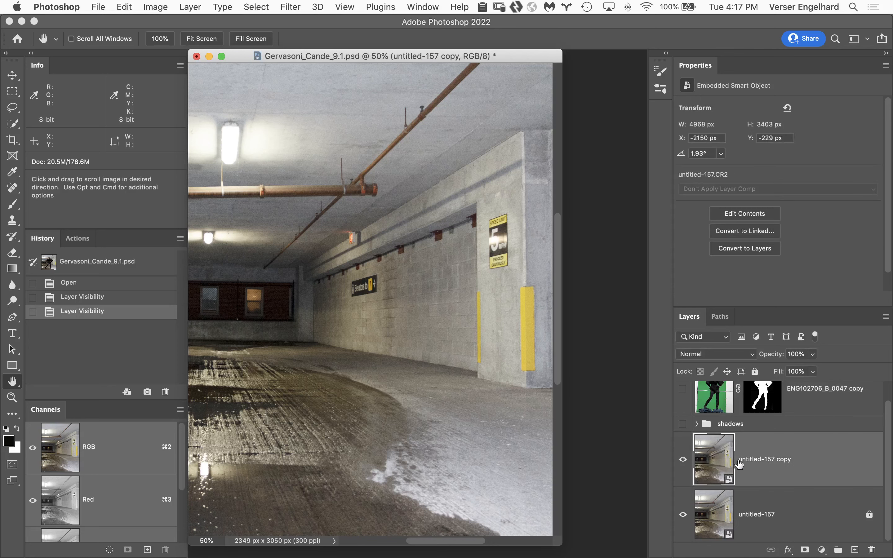
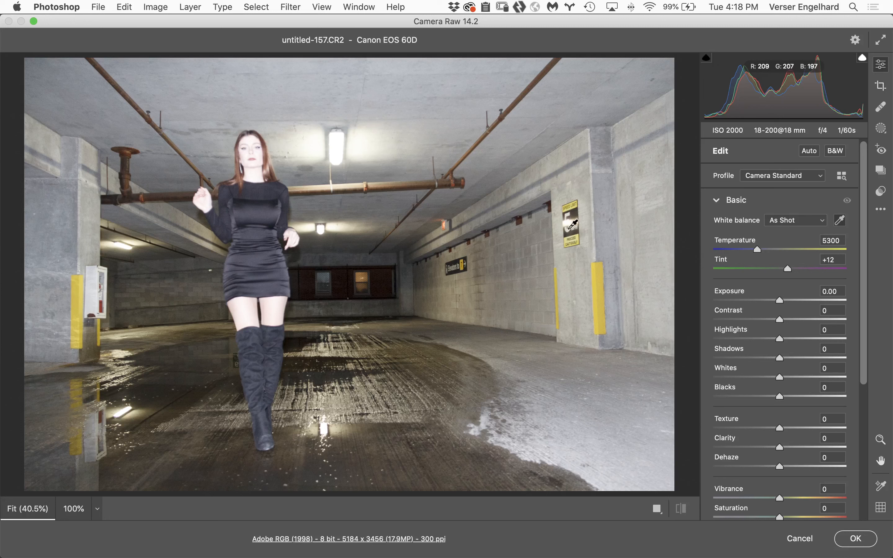
# Try setting the raw background's white balance by sampling the white 5 on the speed-limit sign, and undo it
pyautogui.press('h')
pyautogui.click(572, 233)
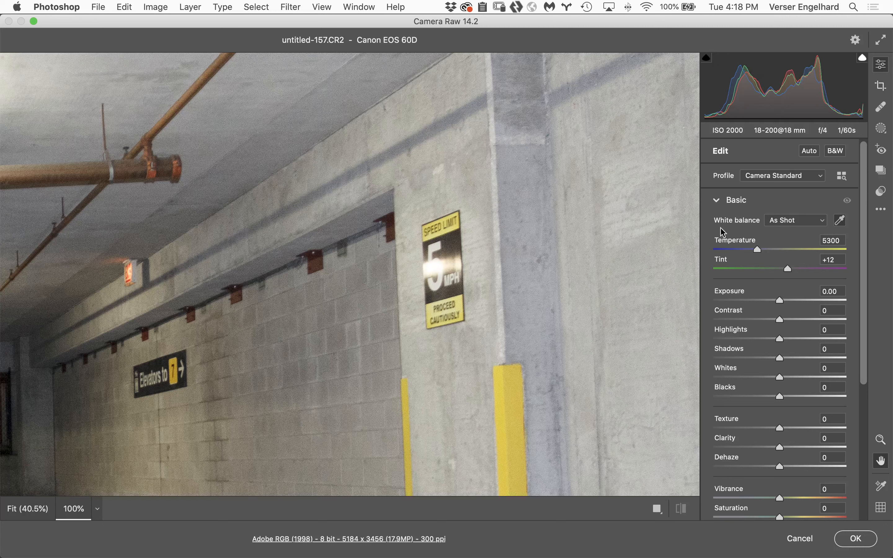
pyautogui.click(844, 220)
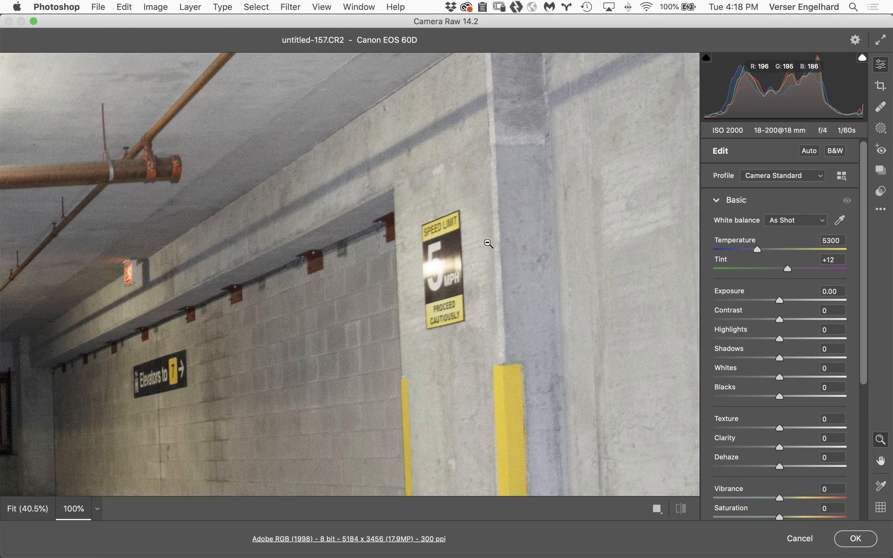
pyautogui.click(842, 221)
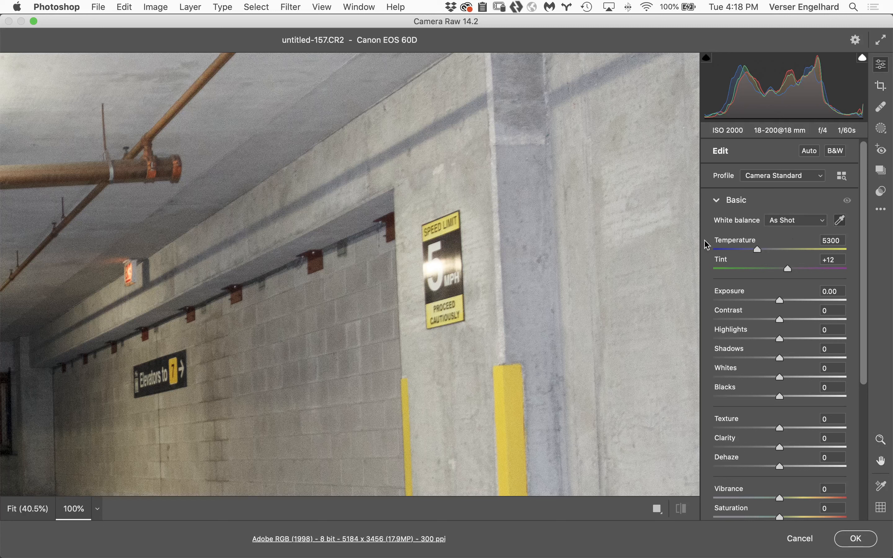
pyautogui.click(843, 221)
pyautogui.click(437, 244)
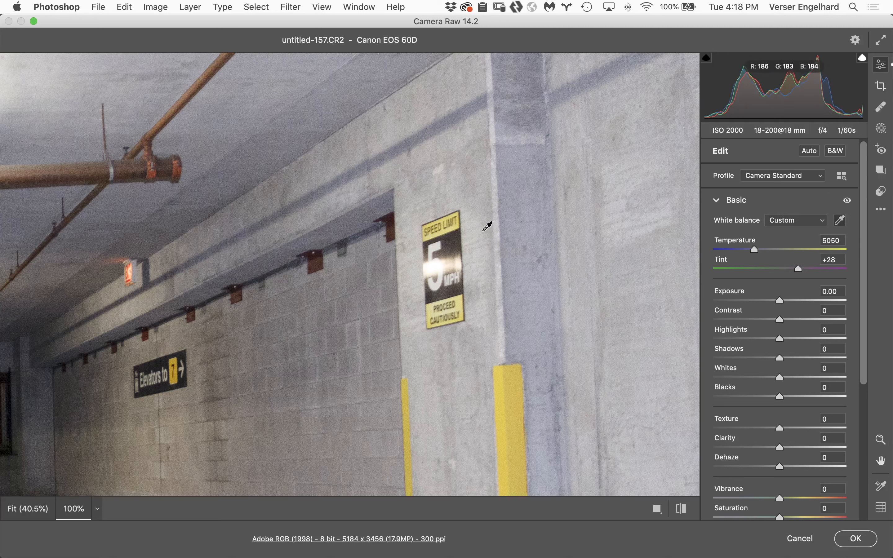
pyautogui.press('z')
pyautogui.click(443, 269)
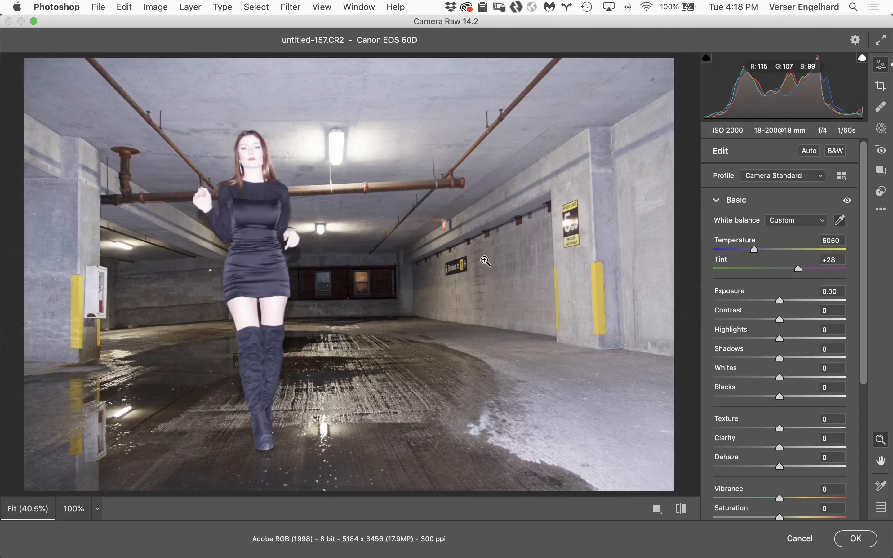
pyautogui.press('i')
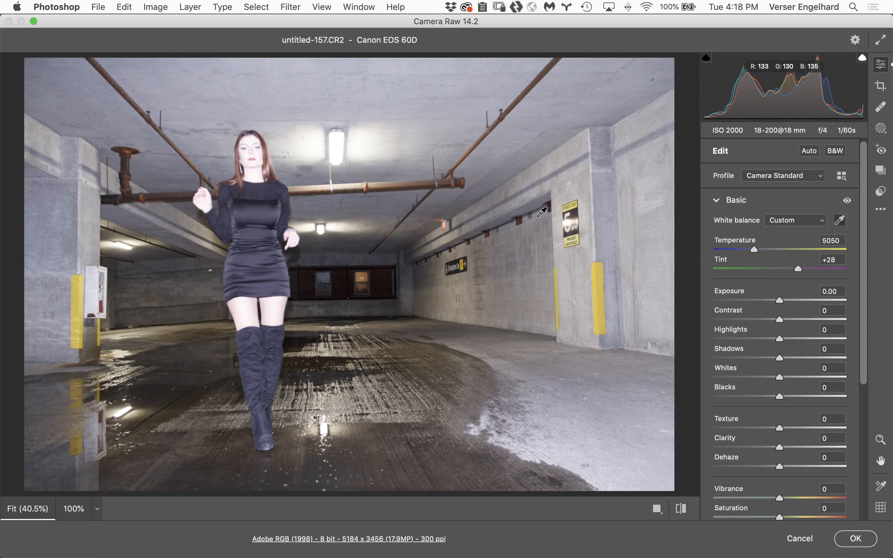
pyautogui.press('z')
pyautogui.press('super+z')
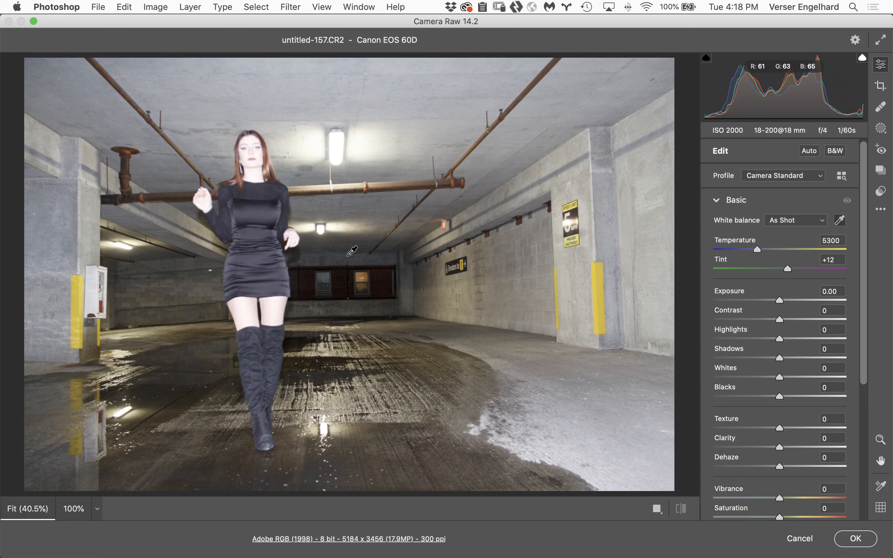
# Set the white balance by sampling the white wall cabinet, compare it with the as-shot version, and apply the raw edit
pyautogui.click(93, 294)
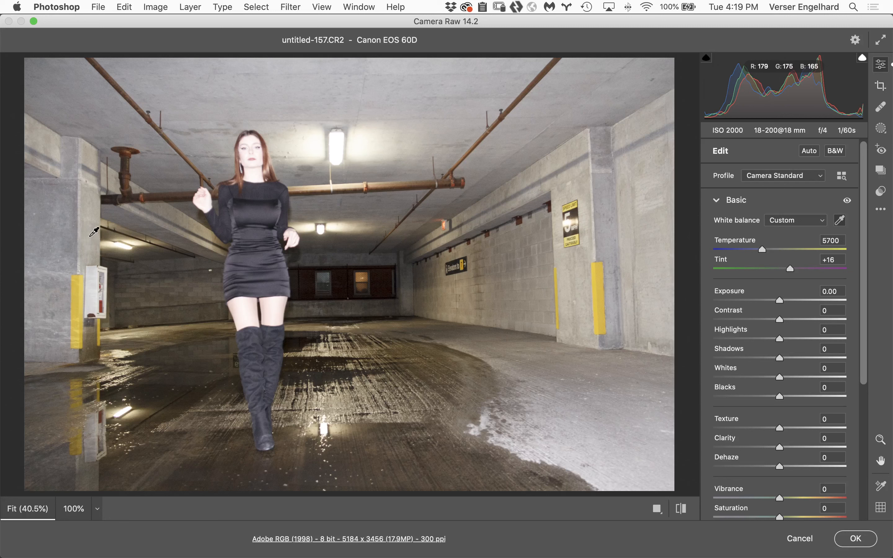
pyautogui.press('super+z')
pyautogui.press('super+z')
pyautogui.press('super+z')
pyautogui.press('super+z')
pyautogui.press('super+z')
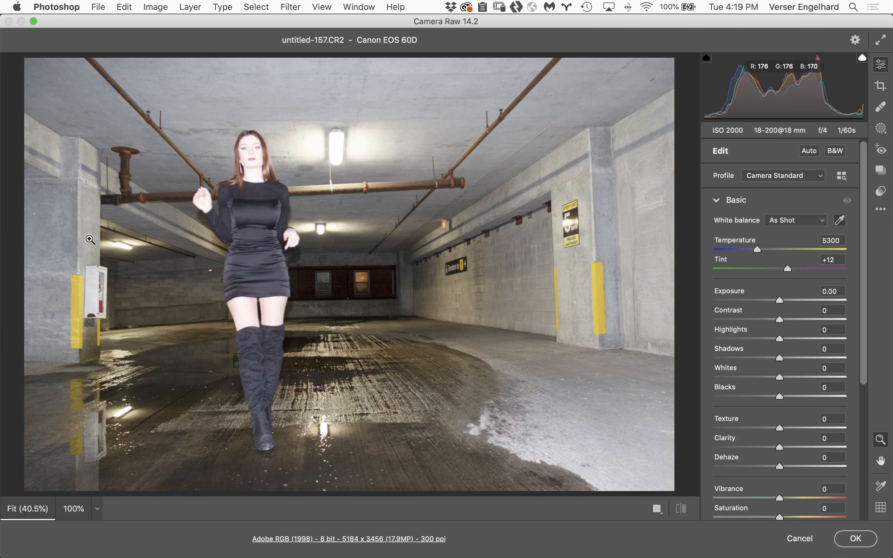
pyautogui.press('super+z')
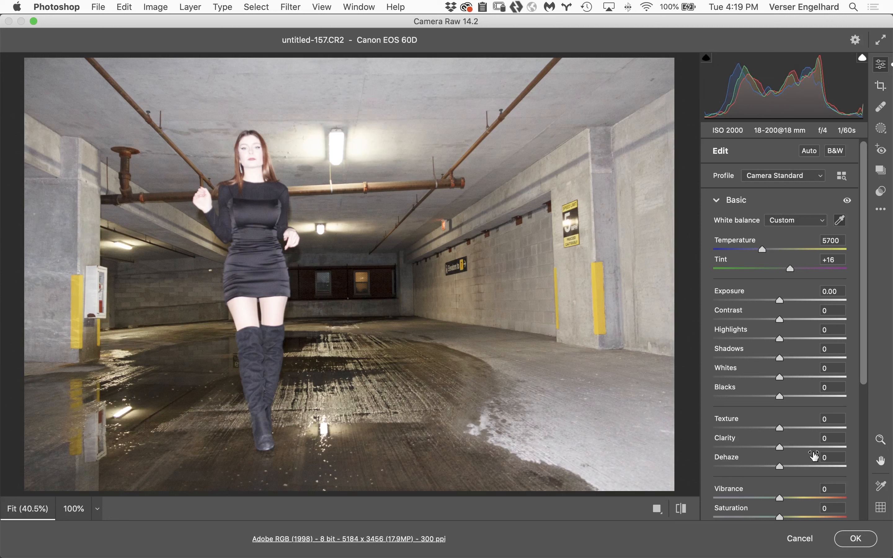
pyautogui.click(854, 541)
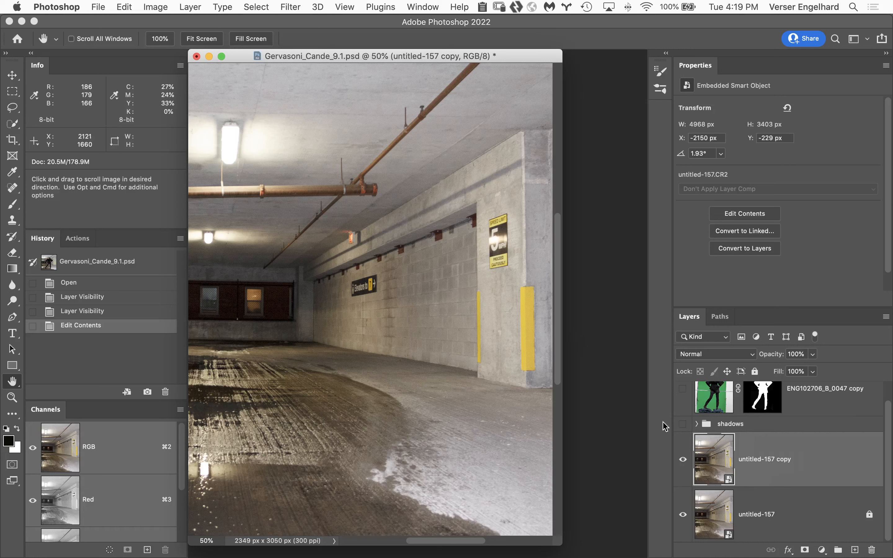
# Hide the untitled-157 copy layer, and unlock the untitled-157 layer and shift it about 1190 px to the right
pyautogui.click(682, 462)
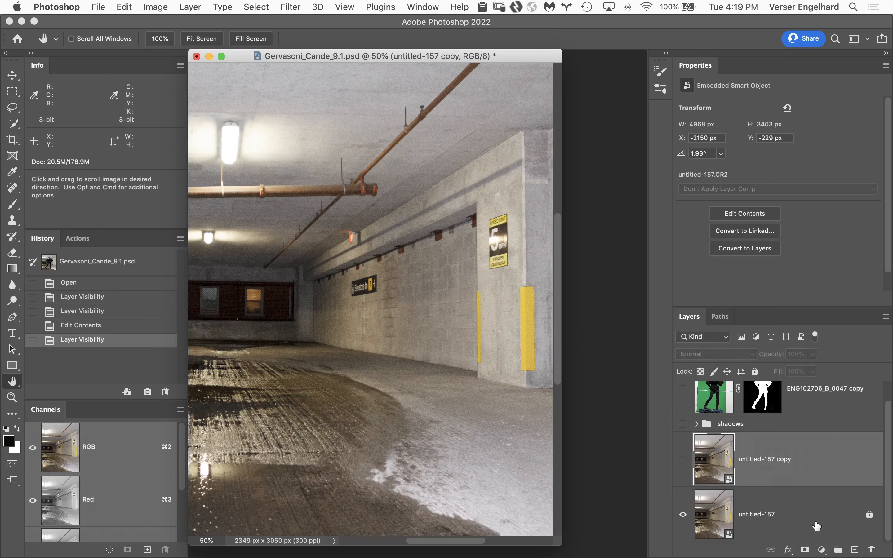
pyautogui.click(802, 521)
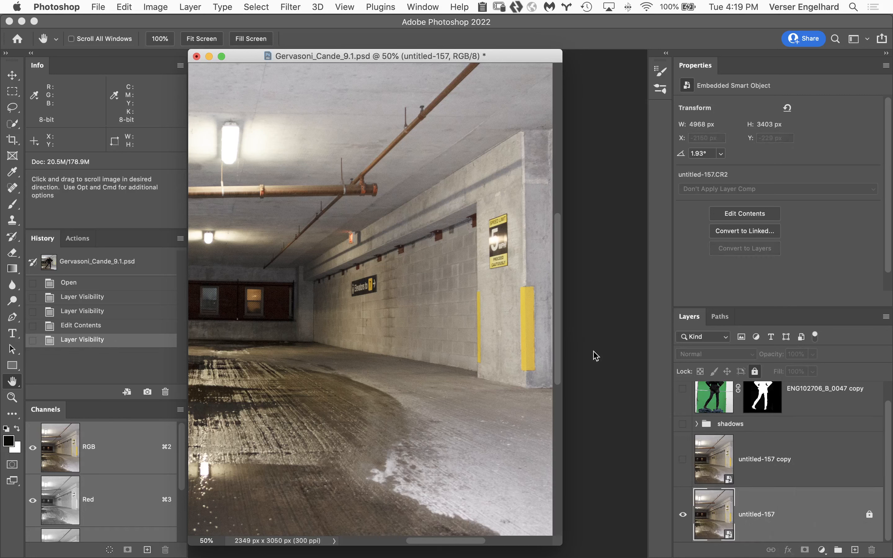
pyautogui.press('v')
pyautogui.moveTo(297, 283); pyautogui.dragTo(476, 281)
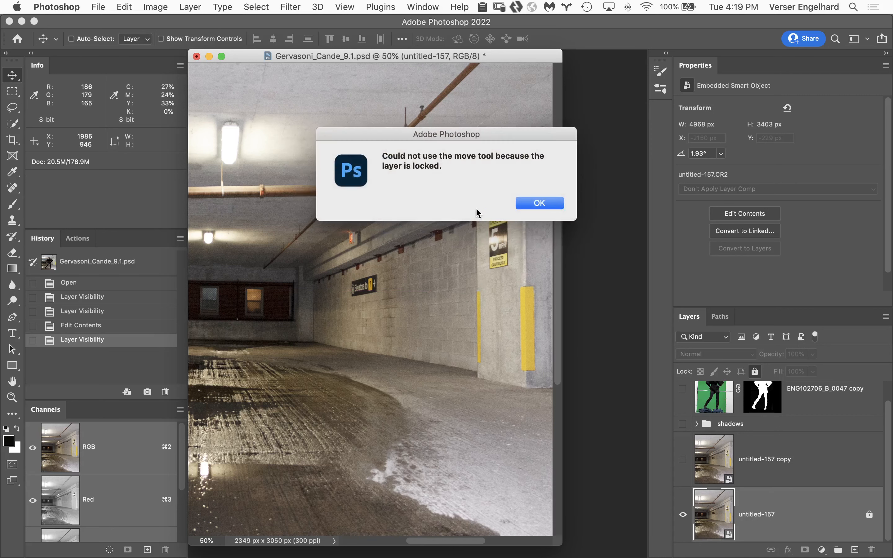
pyautogui.click(553, 203)
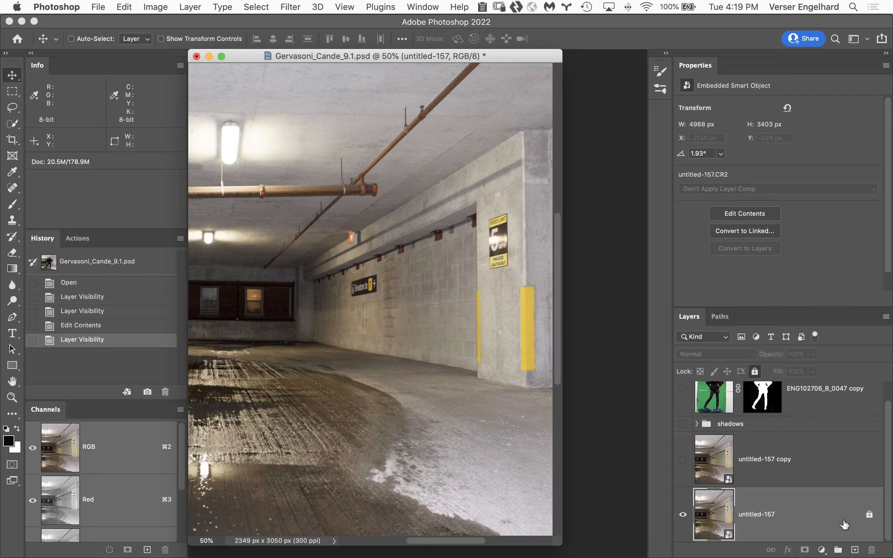
pyautogui.click(871, 514)
pyautogui.doubleClick(796, 527)
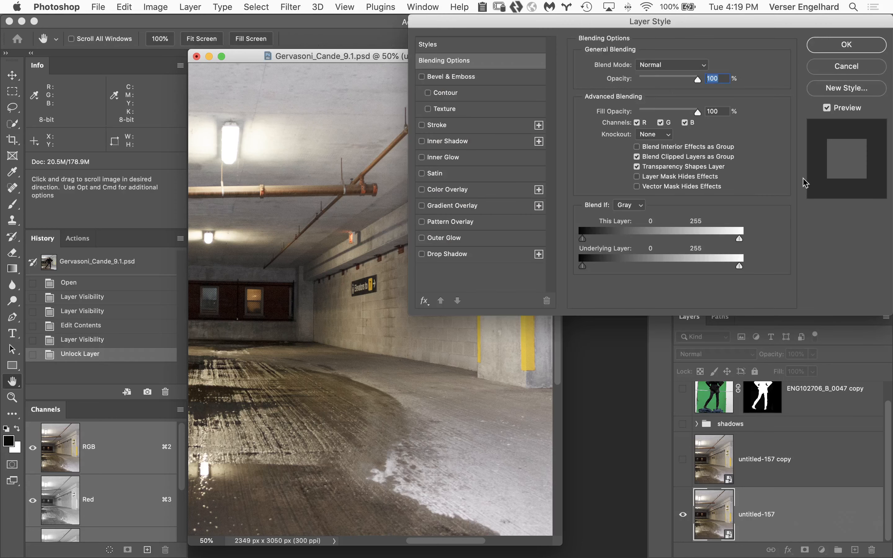
pyautogui.click(849, 67)
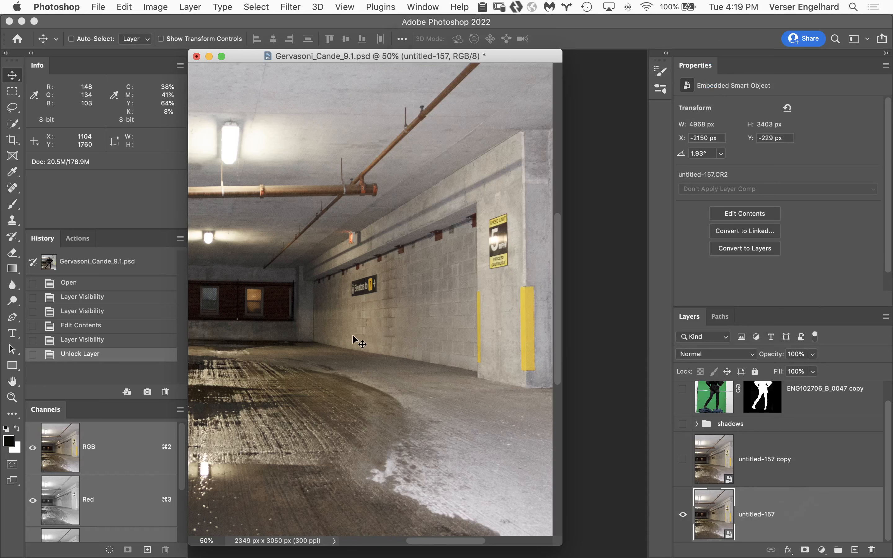
pyautogui.moveTo(353, 334); pyautogui.dragTo(519, 338)
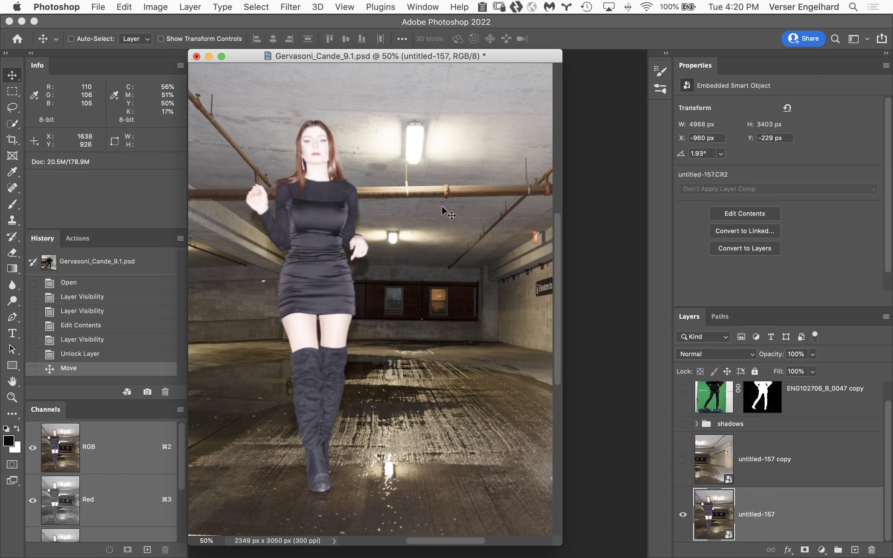
# Copy the ENG102706_B_0047 copy layer from Comp body 2 2.psd into the parking-garage composite, above the existing masked woman layer
pyautogui.click(823, 406)
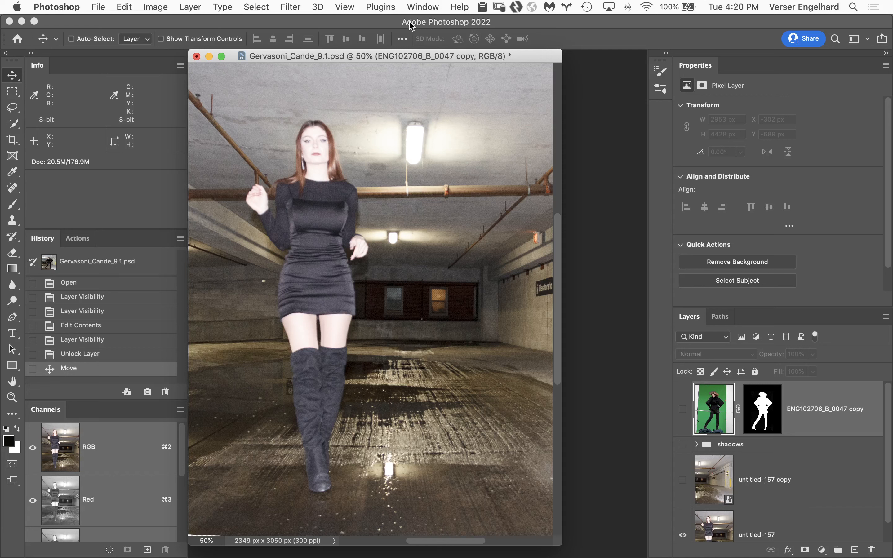
pyautogui.click(421, 6)
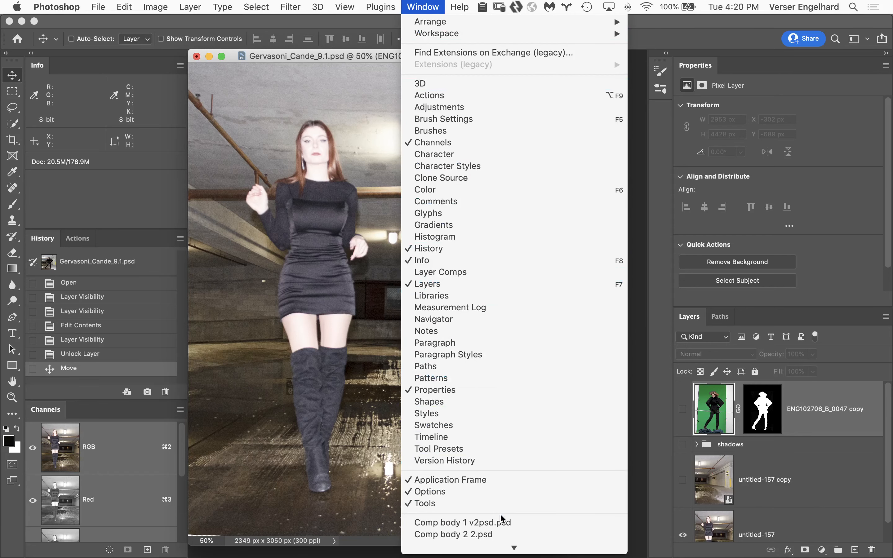
pyautogui.click(490, 535)
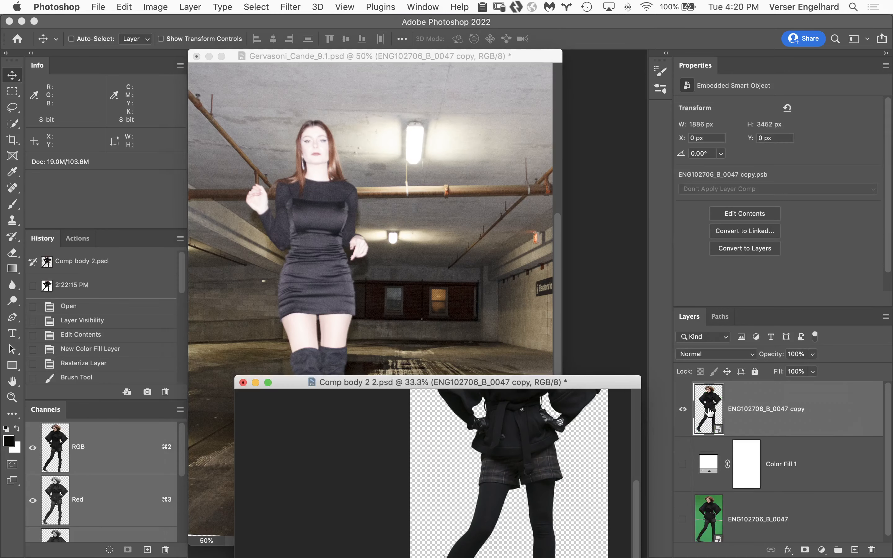
pyautogui.moveTo(709, 412); pyautogui.dragTo(390, 322)
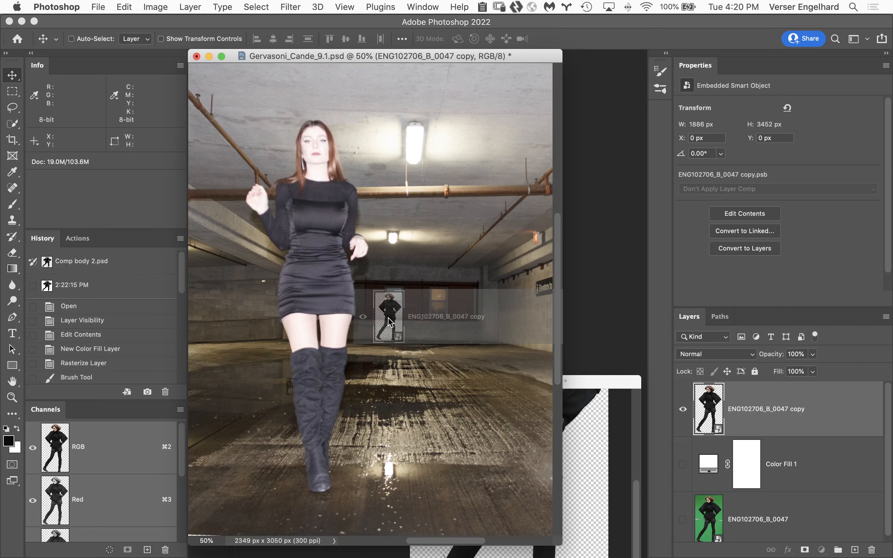
pyautogui.moveTo(390, 322); pyautogui.dragTo(391, 322)
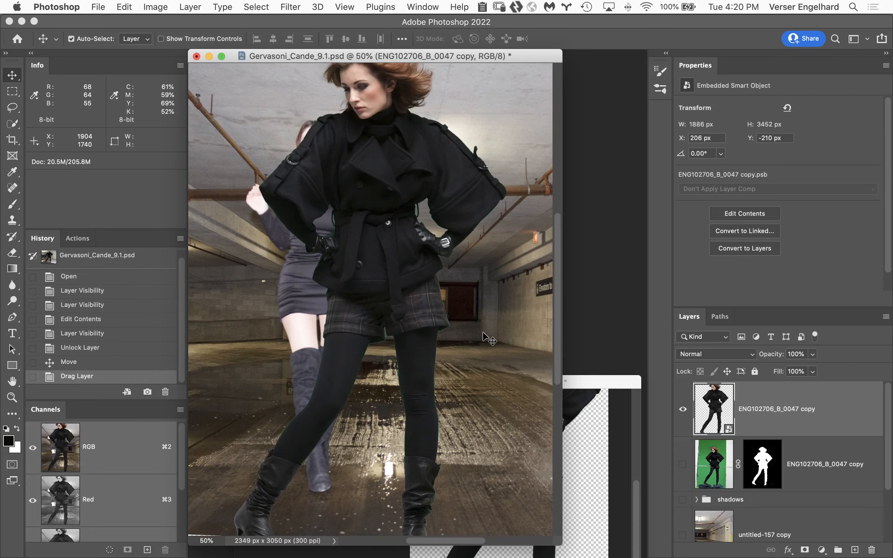
# Scale the copied woman proportionally to 59% using a bottom-centre reference point, matching the height of the woman in the dress
pyautogui.press('super+t')
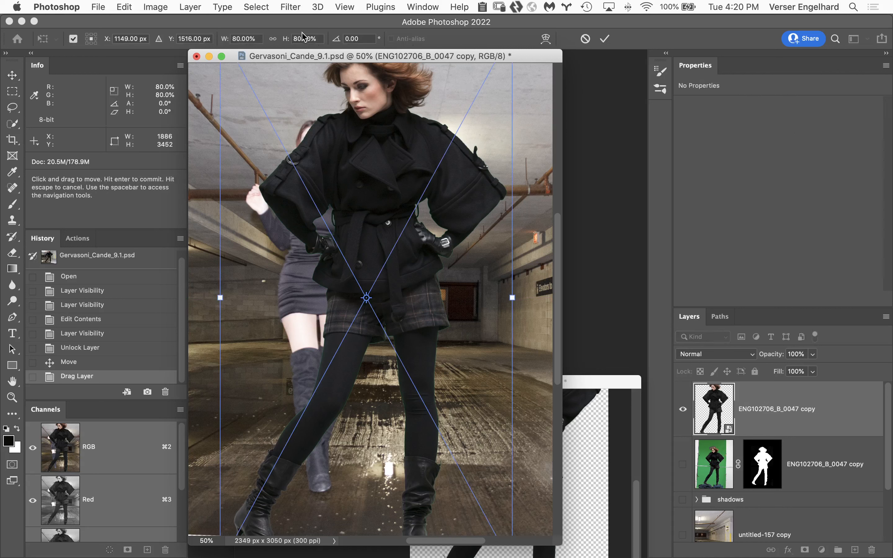
pyautogui.click(273, 39)
pyautogui.moveTo(289, 39); pyautogui.dragTo(291, 41)
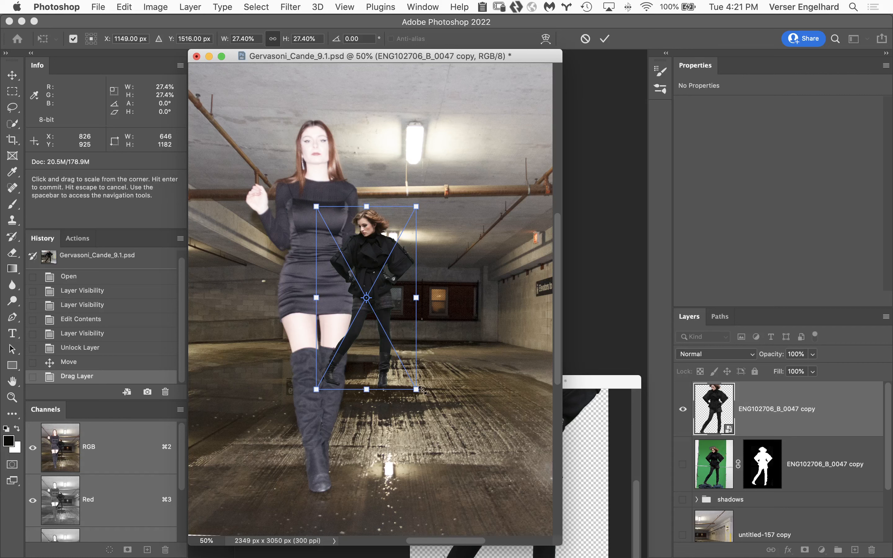
pyautogui.moveTo(415, 389); pyautogui.dragTo(496, 490)
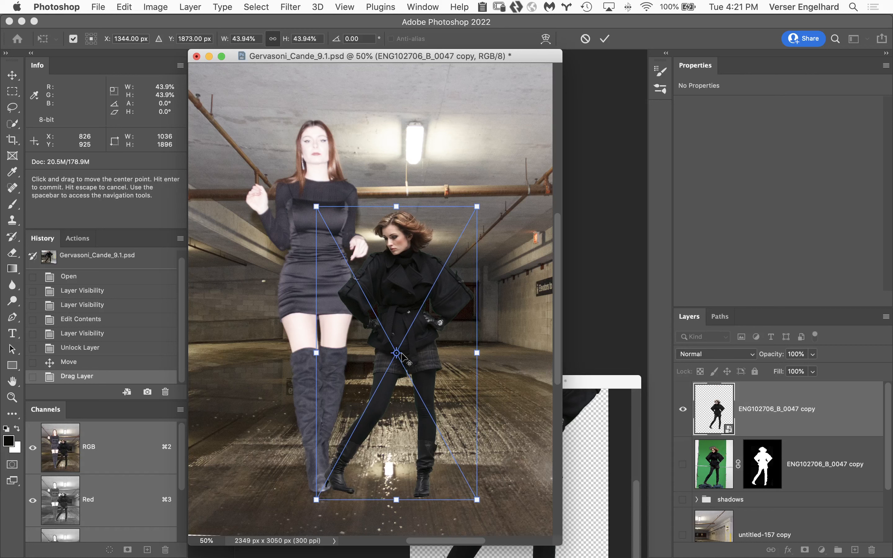
pyautogui.moveTo(396, 353); pyautogui.dragTo(396, 499)
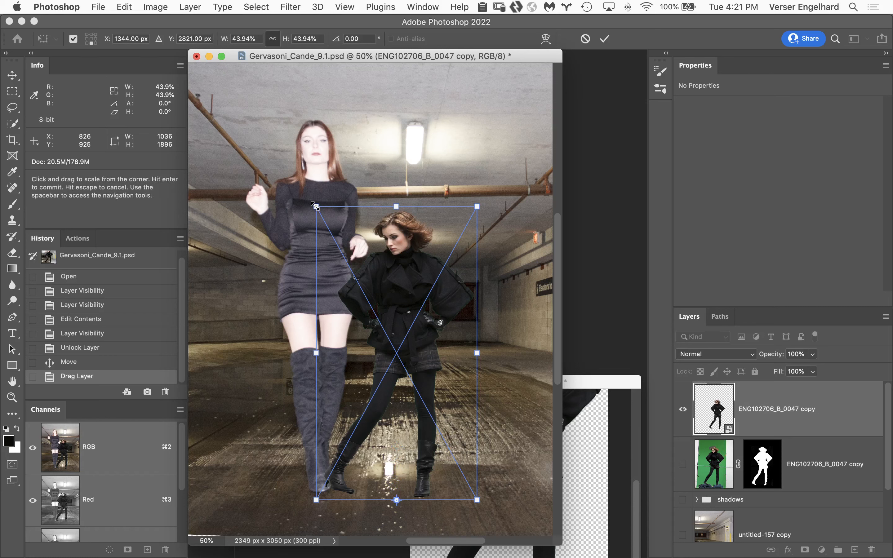
pyautogui.moveTo(316, 206); pyautogui.dragTo(256, 107)
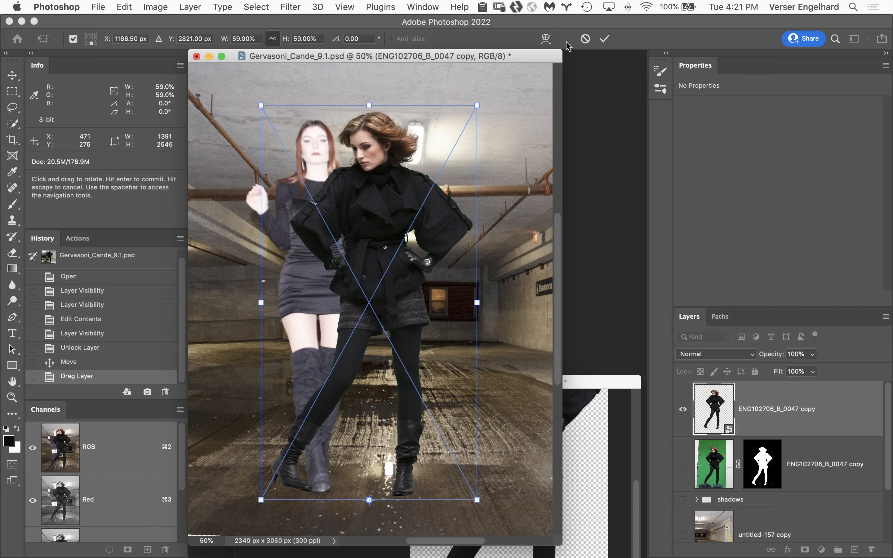
pyautogui.click(605, 39)
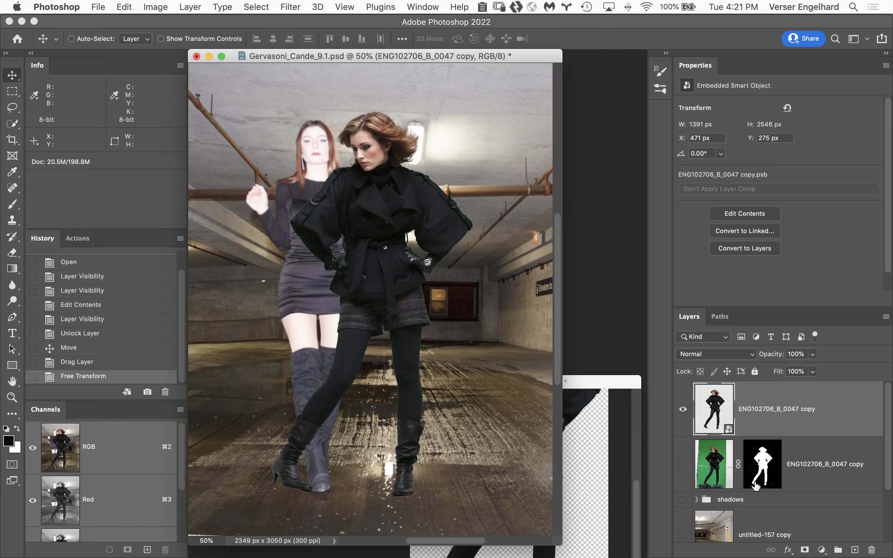
# Show and select the untitled-157 copy background layer, toggling its visibility to compare it with the shifted layer beneath
pyautogui.moveTo(889, 416); pyautogui.dragTo(892, 483)
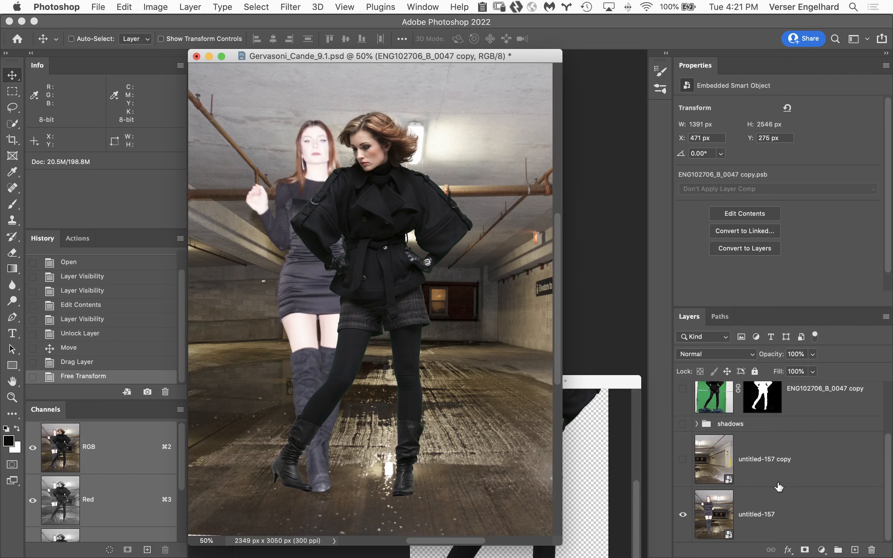
pyautogui.click(682, 459)
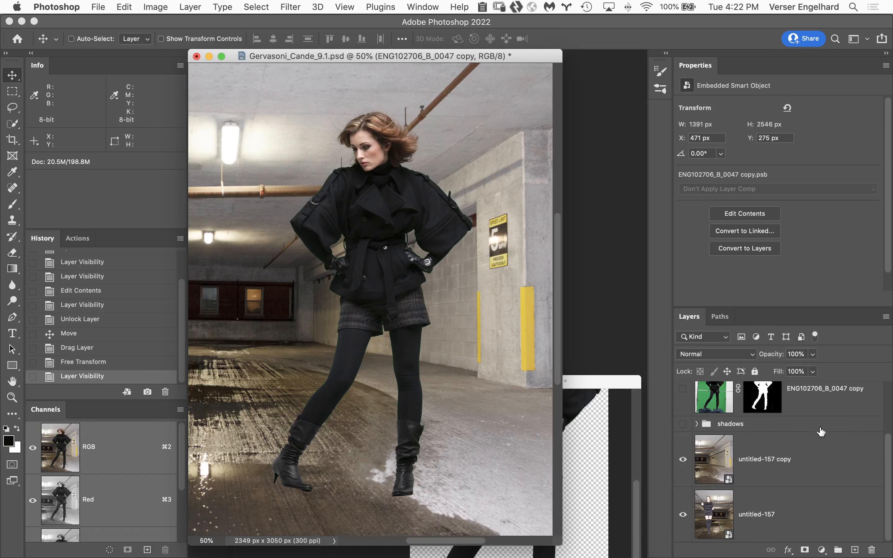
pyautogui.click(826, 459)
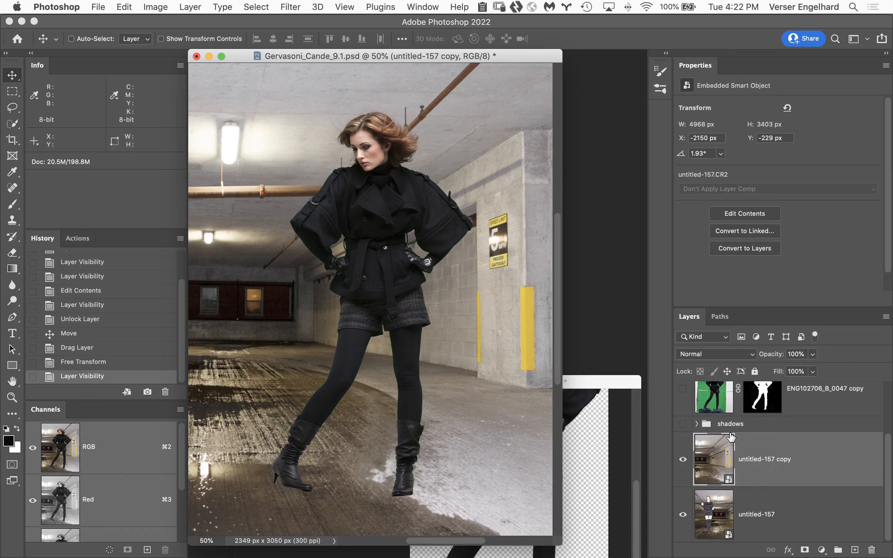
pyautogui.click(683, 459)
pyautogui.click(683, 459)
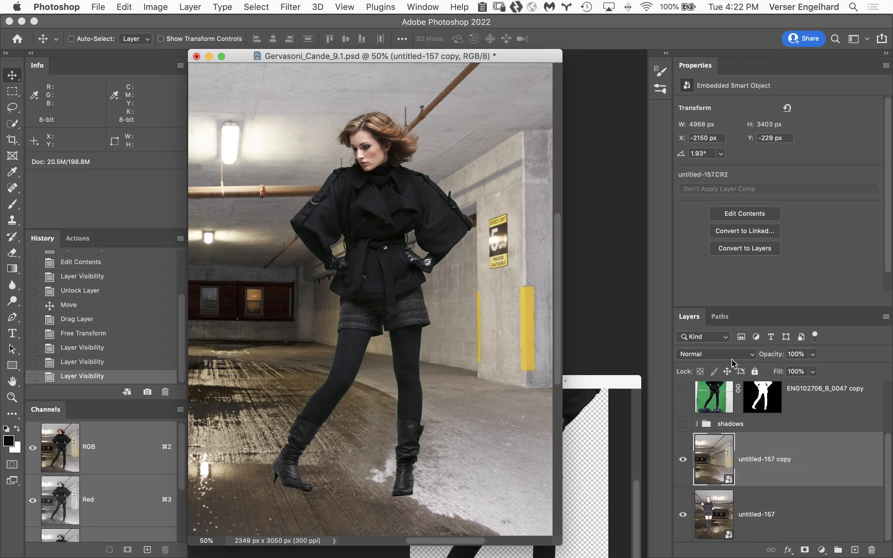
# Set the untitled-157 copy layer's blend mode to Difference and hide the top ENG102706_B_0047 copy layer
pyautogui.click(723, 355)
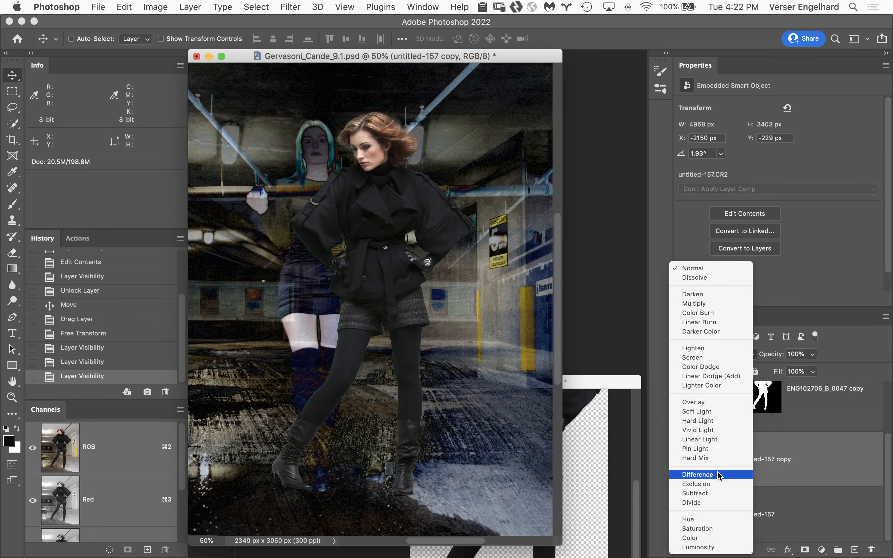
pyautogui.click(738, 476)
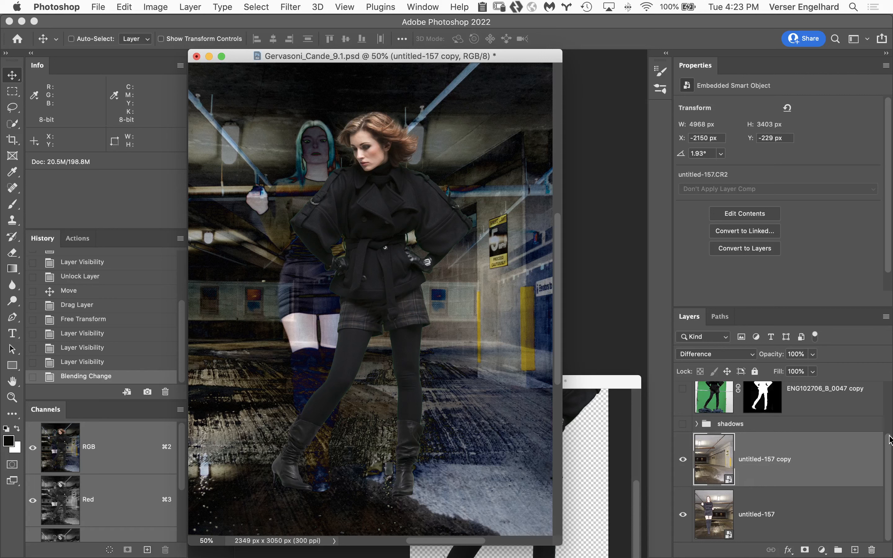
pyautogui.scroll(3, 889, 440)
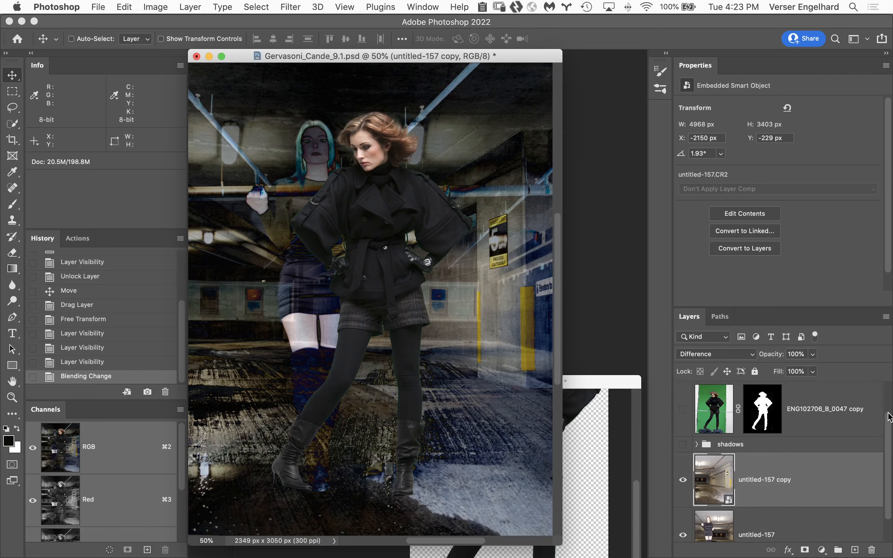
pyautogui.click(683, 411)
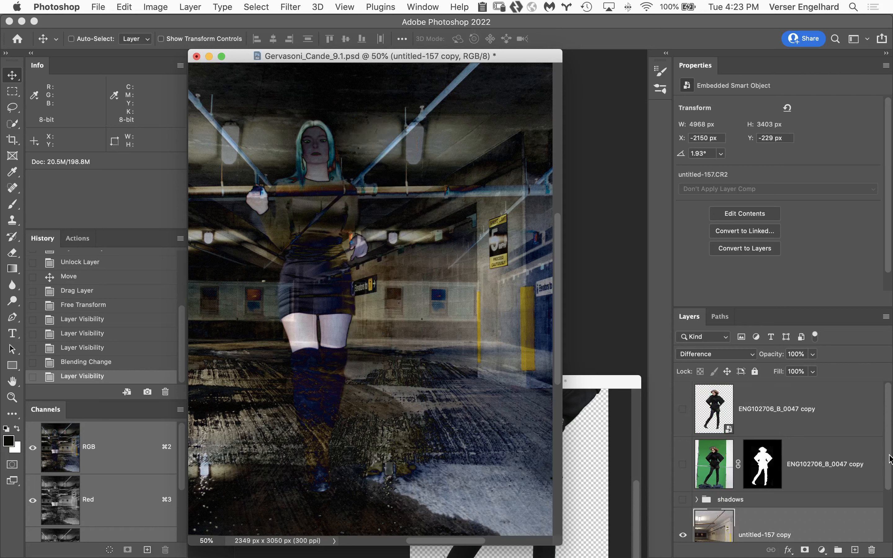
# Align the untitled-157 layer with the Difference copy above it, positioning it at X -2150 px and Y -229 px
pyautogui.scroll(-3, 848, 476)
pyautogui.click(800, 511)
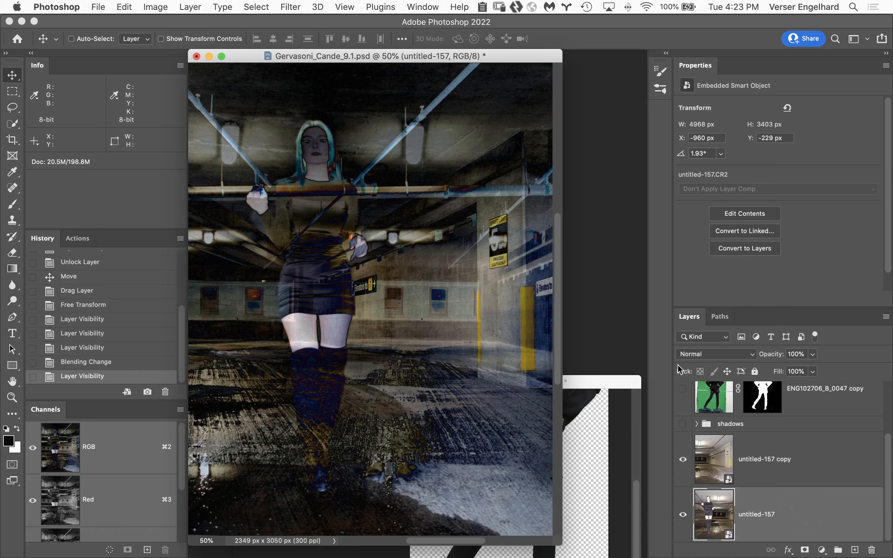
pyautogui.moveTo(520, 400); pyautogui.dragTo(338, 399)
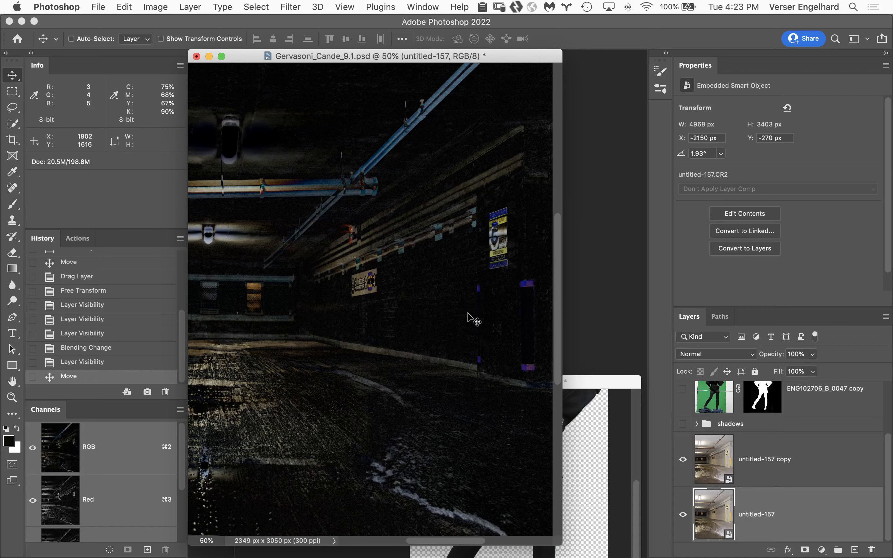
pyautogui.press('Left')
pyautogui.press('Left')
pyautogui.press('Left')
pyautogui.press('Left')
pyautogui.press('Left')
pyautogui.press('Left')
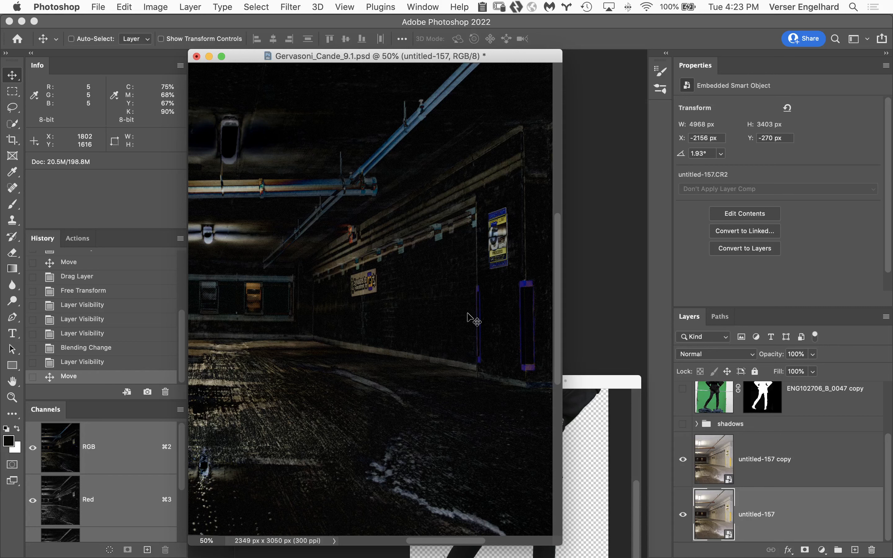
pyautogui.press('Right')
pyautogui.press('Right')
pyautogui.press('Right')
pyautogui.press('Right')
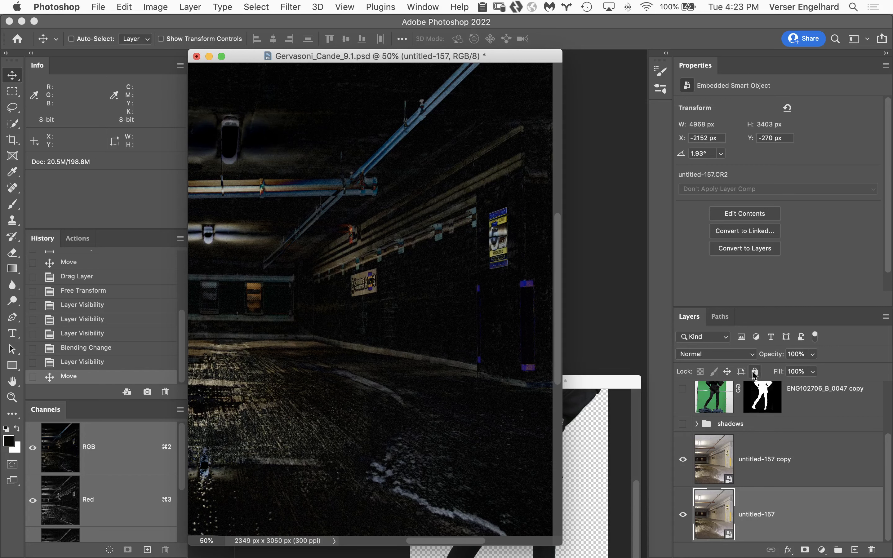
pyautogui.moveTo(491, 390)
pyautogui.mouseDown()
pyautogui.moveTo(492, 382)
pyautogui.moveTo(489, 391)
pyautogui.moveTo(497, 389)
pyautogui.mouseUp()
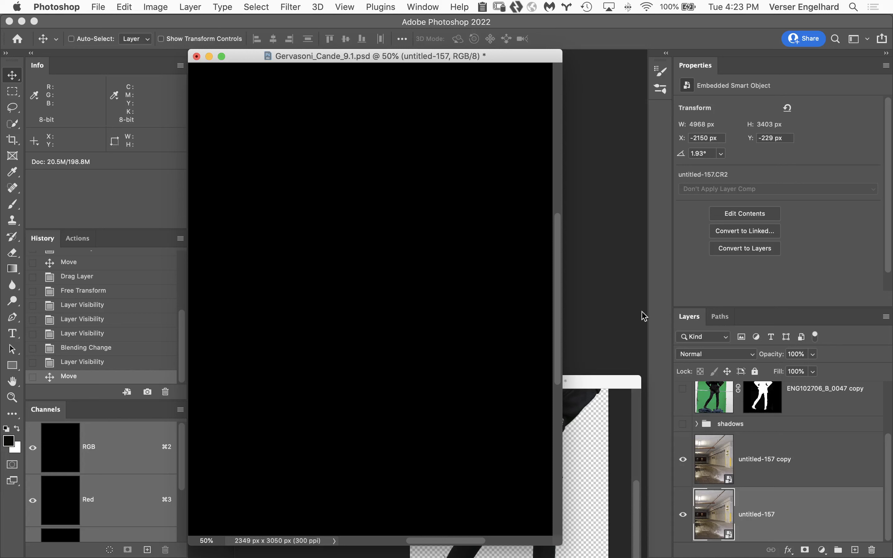
# Return the untitled-157 copy layer to Normal blending, and select and show the top ENG102706_B_0047 copy layer
pyautogui.click(814, 455)
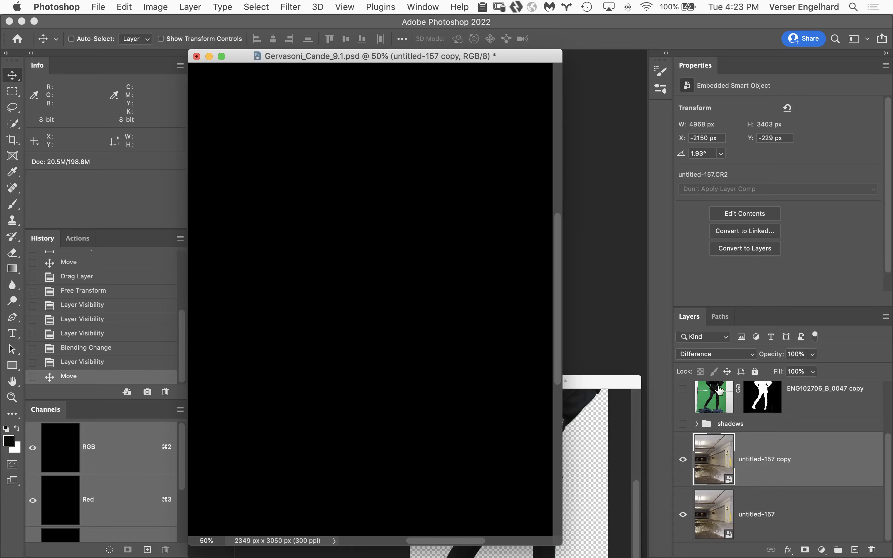
pyautogui.click(732, 359)
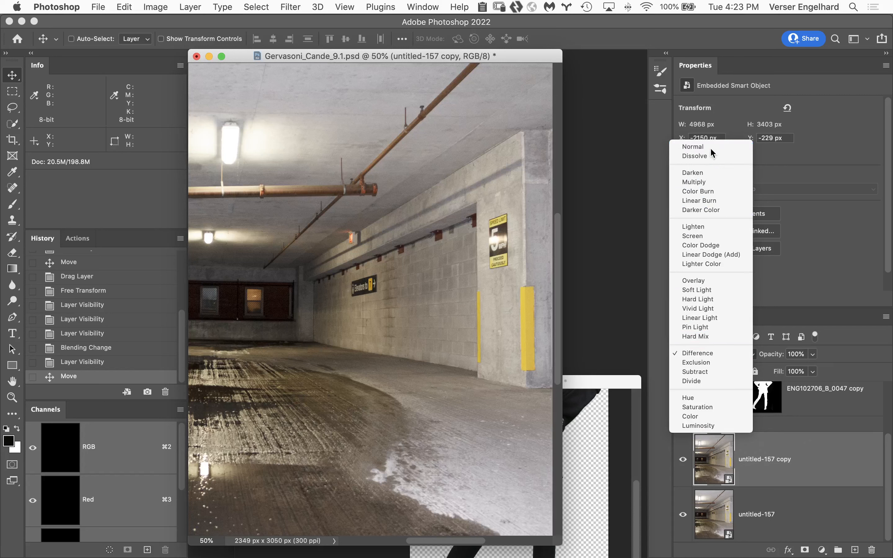
pyautogui.click(712, 147)
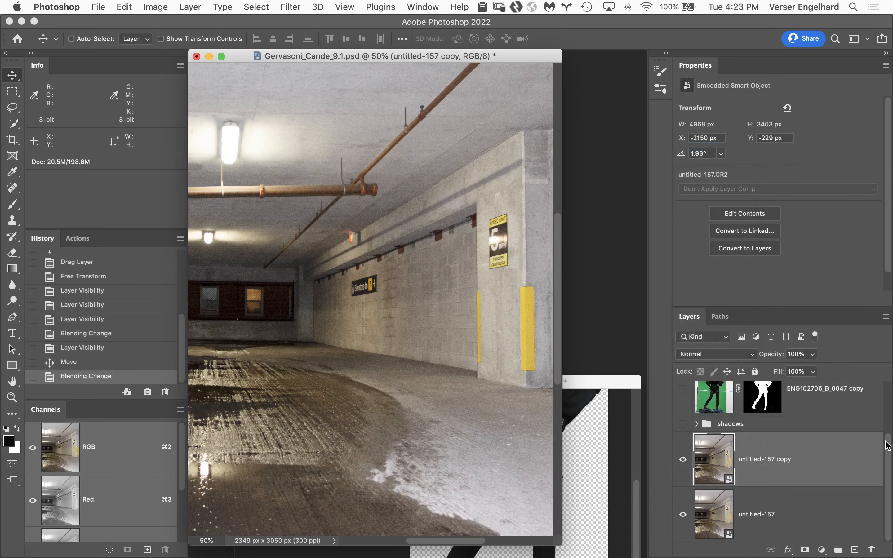
pyautogui.scroll(3, 887, 446)
pyautogui.click(822, 399)
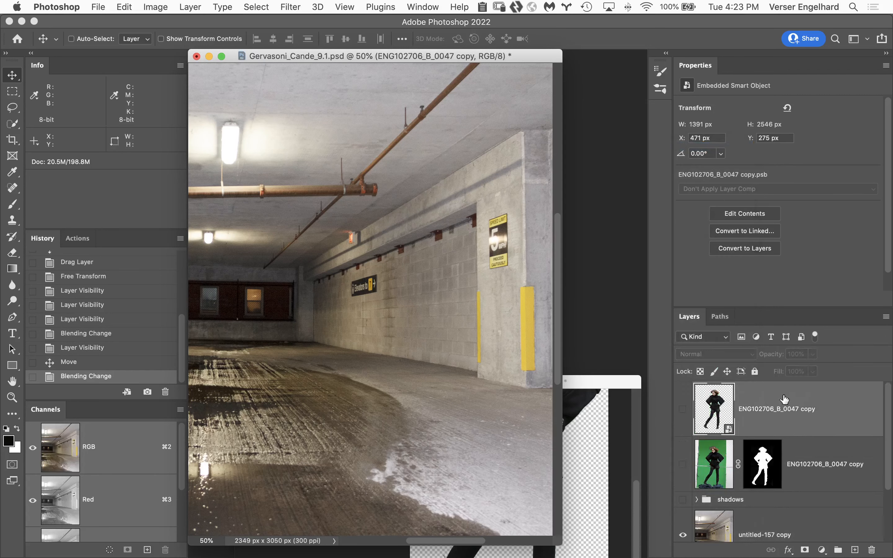
pyautogui.click(683, 410)
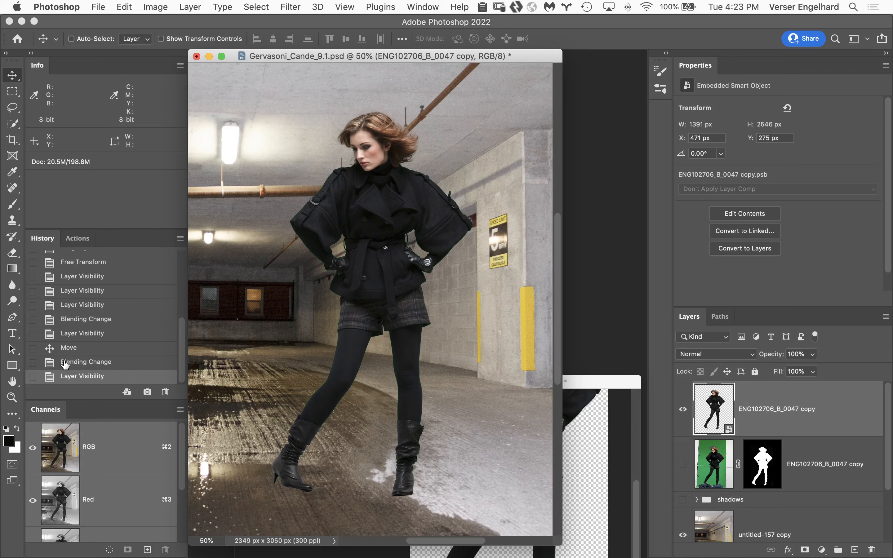
# Run the Check Layers action above the woman layer and hide the Color Check Layer group it creates
pyautogui.click(83, 240)
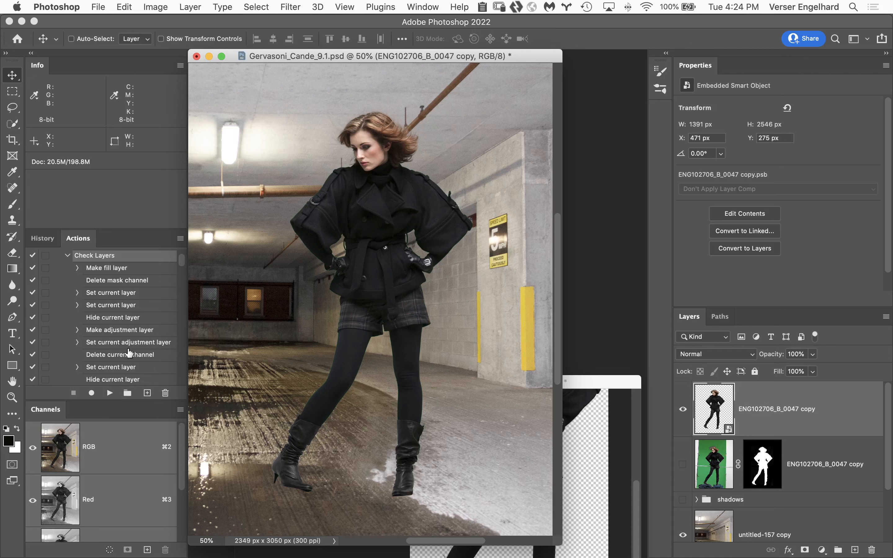
pyautogui.scroll(10, 181, 262)
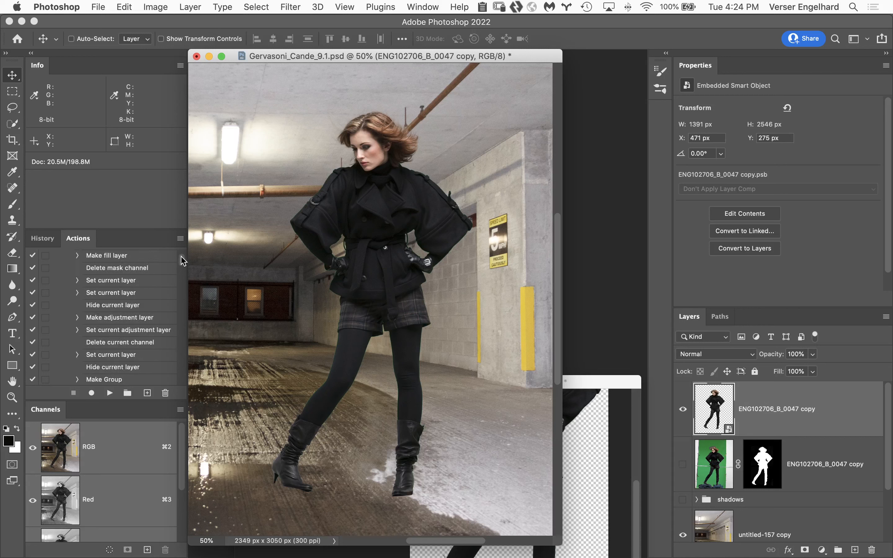
pyautogui.scroll(-6, 182, 259)
pyautogui.scroll(5, 183, 260)
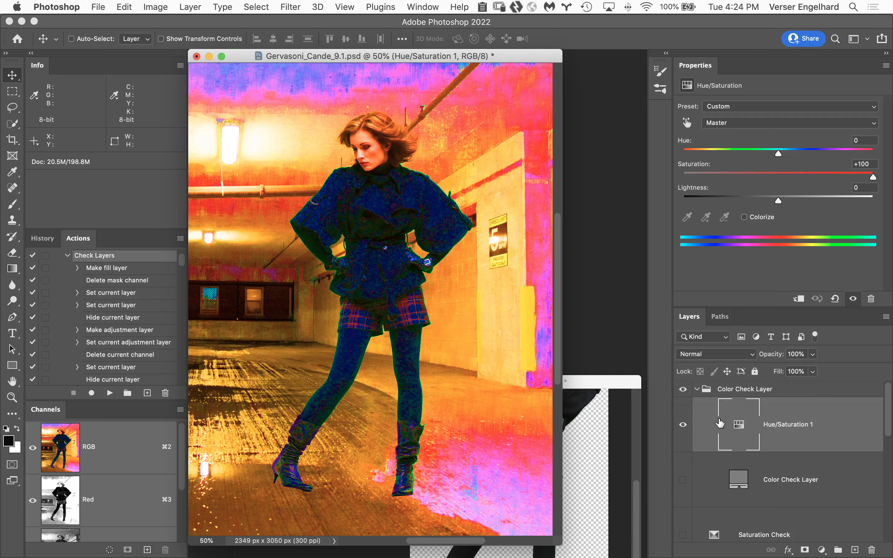
pyautogui.click(683, 389)
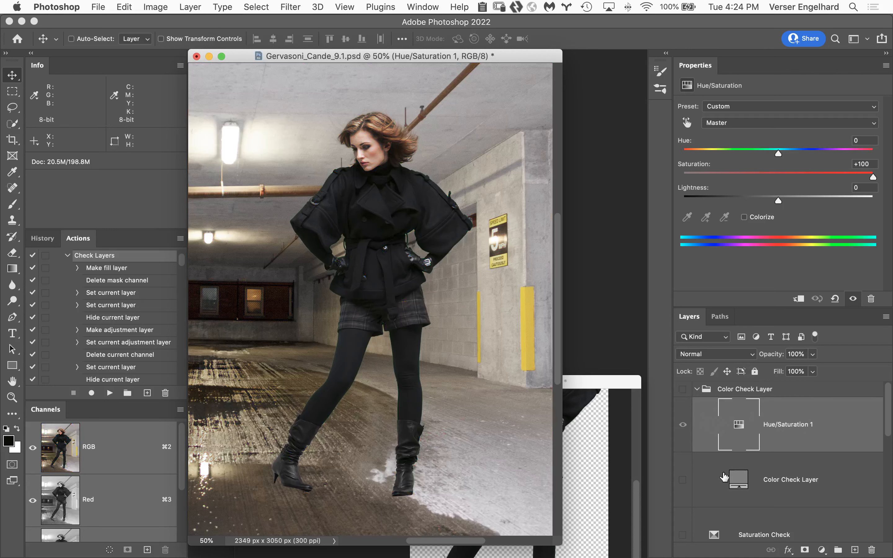
# Examine the composite's tones with the Luminosity Check layer, and switch to the Saturation Check layer
pyautogui.moveTo(887, 429); pyautogui.dragTo(881, 461)
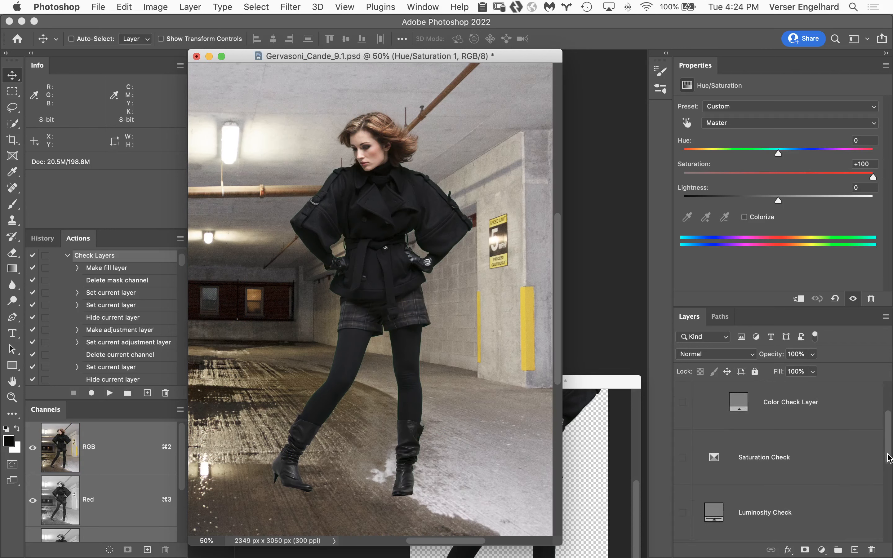
pyautogui.click(683, 497)
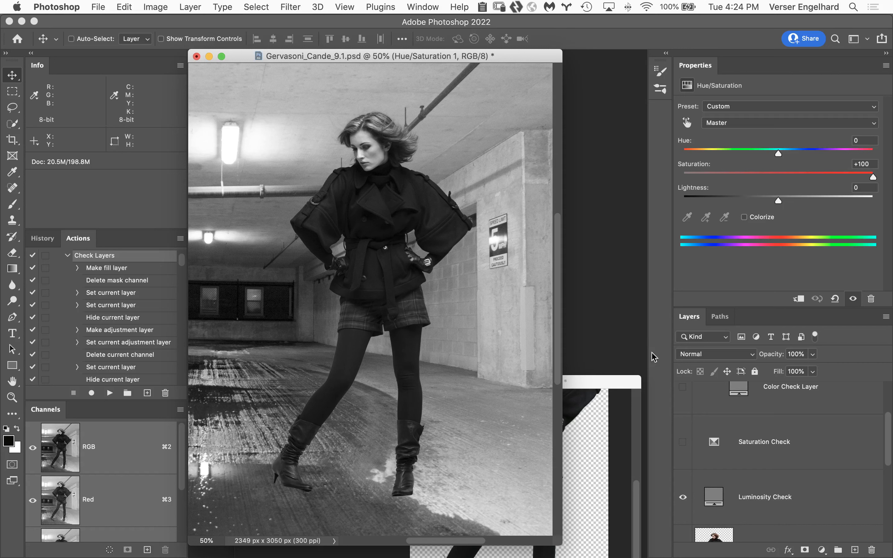
pyautogui.click(682, 498)
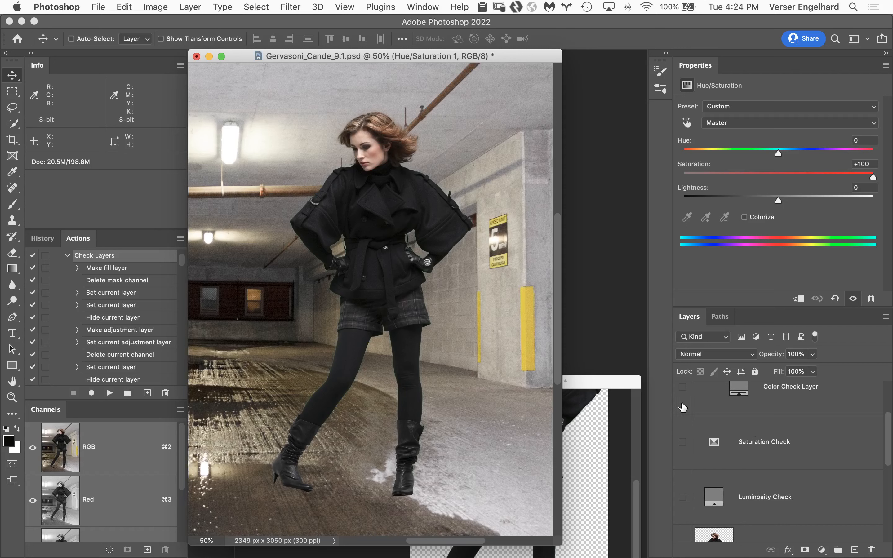
pyautogui.click(682, 442)
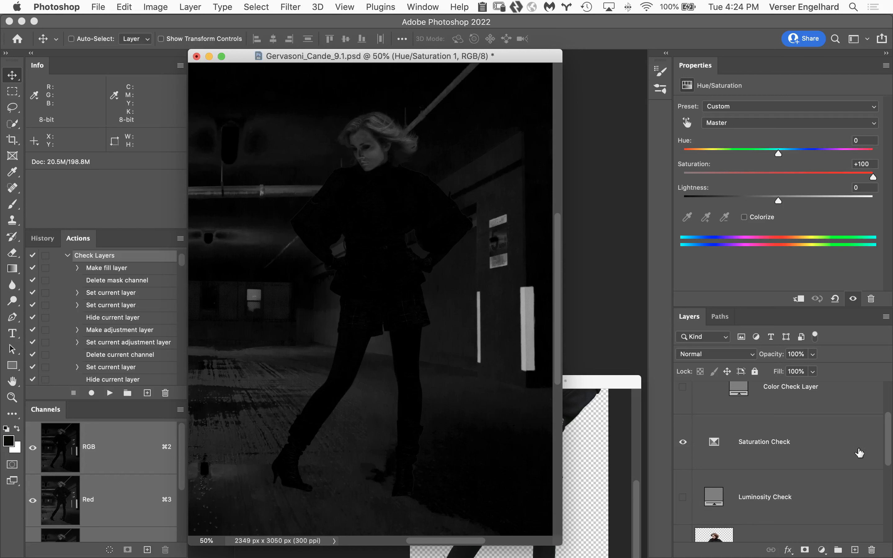
# Add a Hue/Saturation adjustment clipped to the top ENG102706_B_0047 copy layer and set its blend mode to Saturation
pyautogui.scroll(-3, 884, 470)
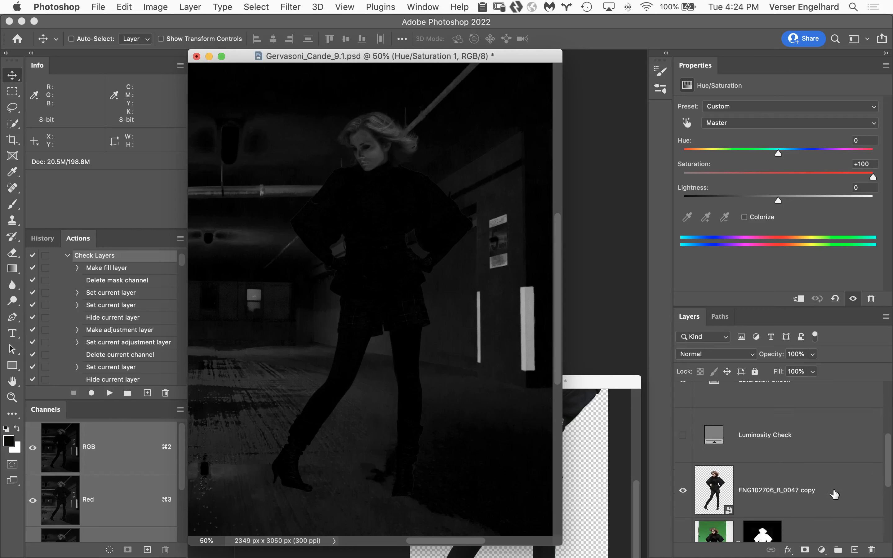
pyautogui.click(837, 494)
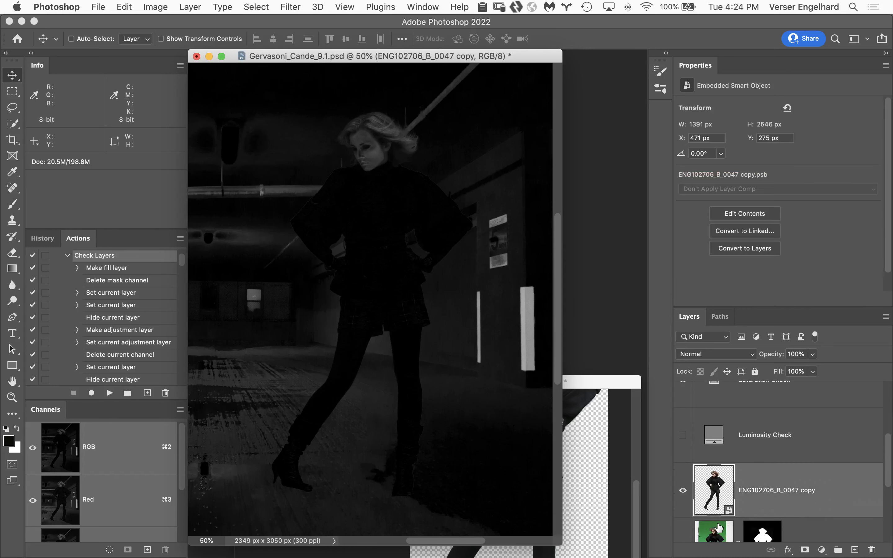
pyautogui.click(821, 550)
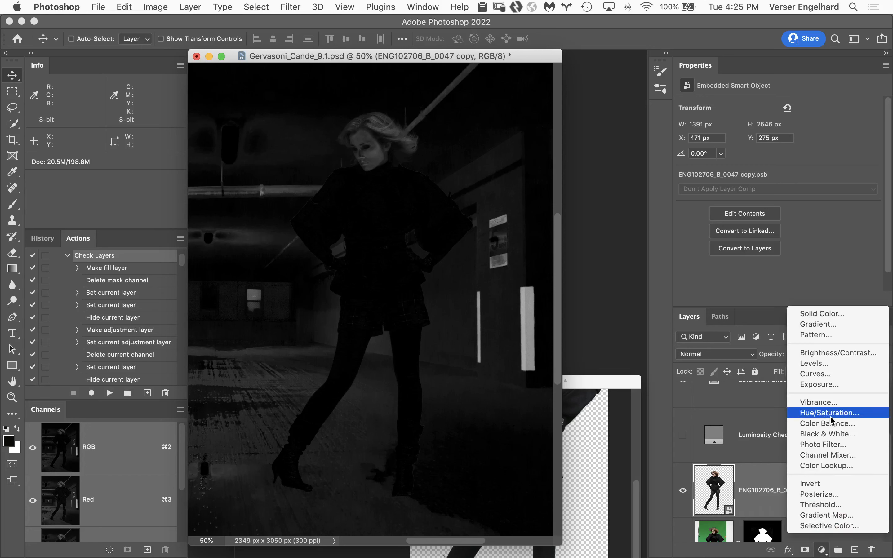
pyautogui.click(862, 413)
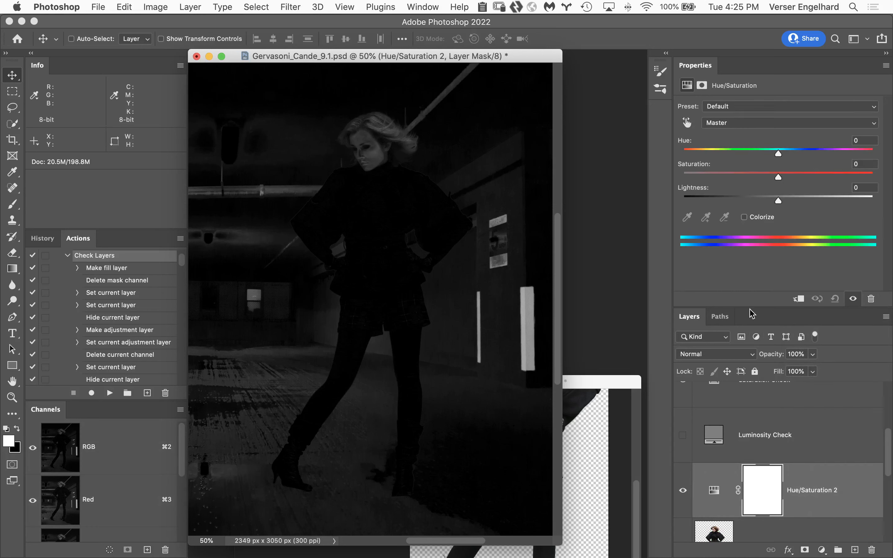
pyautogui.click(798, 298)
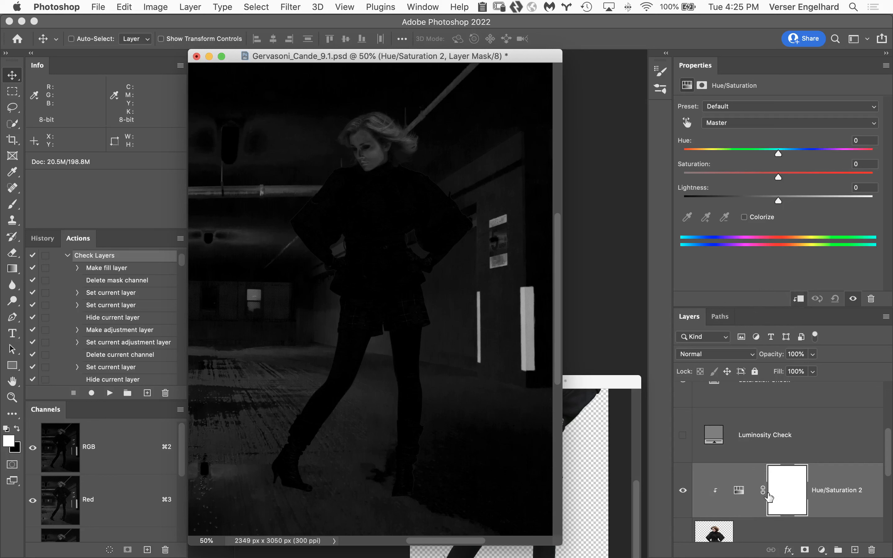
pyautogui.click(730, 358)
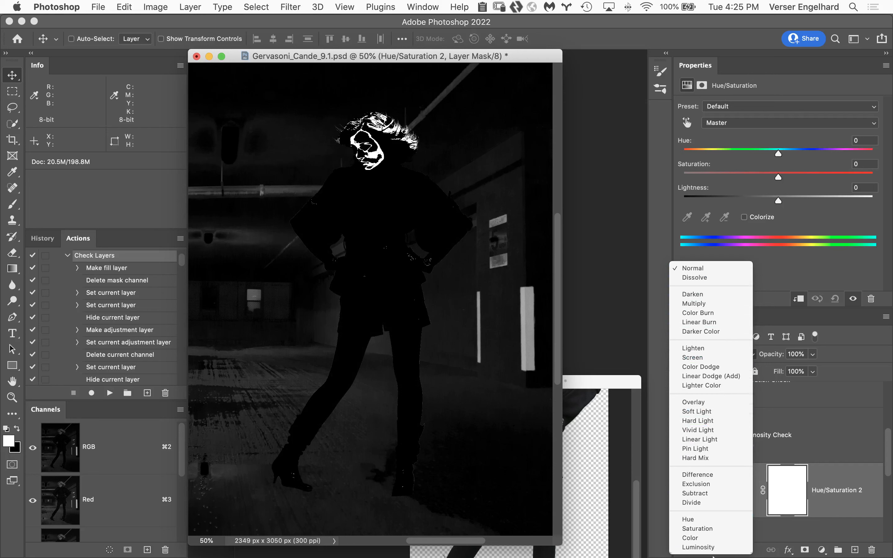
pyautogui.click(719, 530)
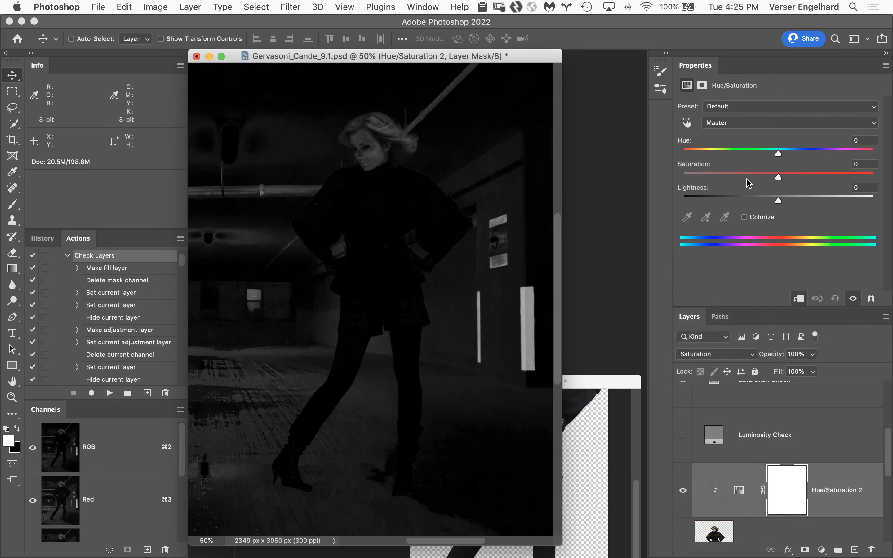
# Set the clipped adjustment's saturation to -13 and hide the Saturation Check layer
pyautogui.moveTo(778, 177); pyautogui.dragTo(776, 176)
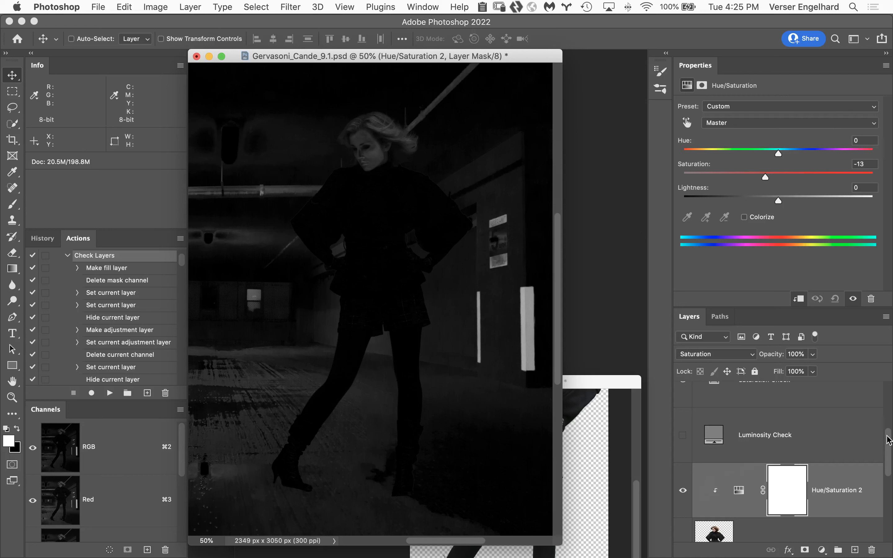
pyautogui.moveTo(889, 439); pyautogui.dragTo(888, 427)
pyautogui.click(683, 427)
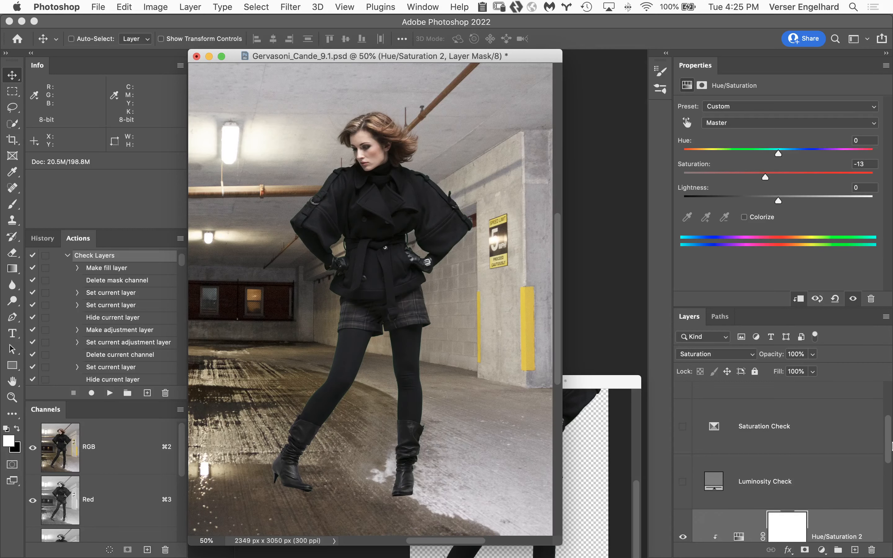
# Toggle the clipped Hue/Saturation adjustment off and on to compare the woman before and after desaturation
pyautogui.moveTo(888, 449); pyautogui.dragTo(889, 462)
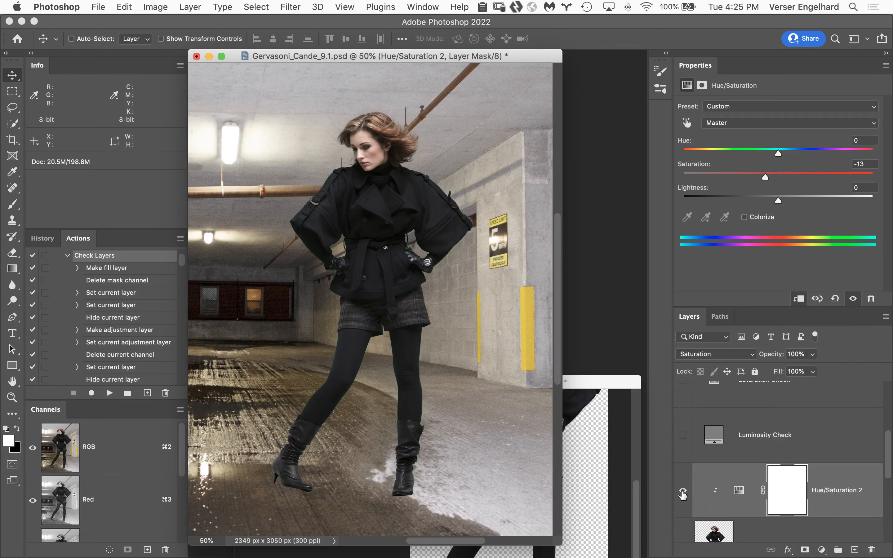
pyautogui.click(683, 490)
pyautogui.click(683, 492)
pyautogui.click(683, 492)
pyautogui.click(683, 492)
# Show the Color Check Layer group with its gray fill, and target the clipped Hue/Saturation adjustment instead of its mask
pyautogui.moveTo(891, 439); pyautogui.dragTo(889, 393)
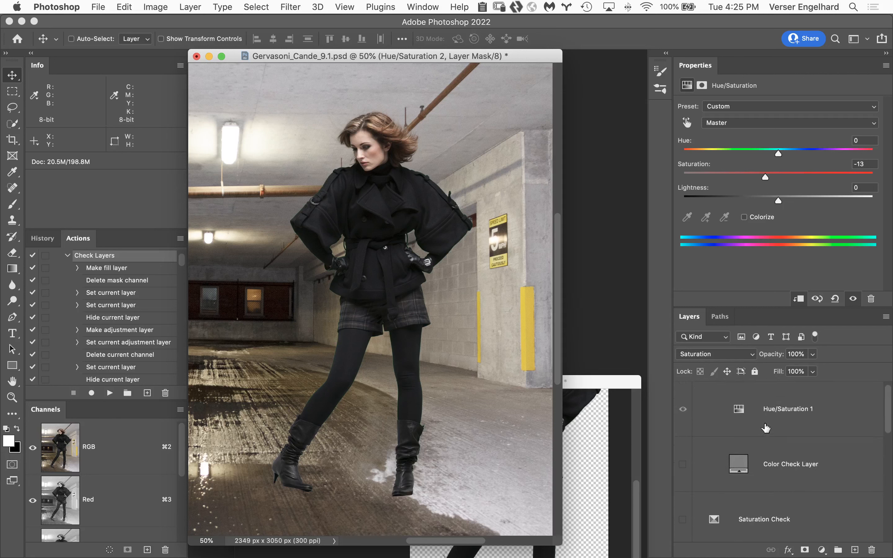
pyautogui.moveTo(684, 410); pyautogui.dragTo(683, 464)
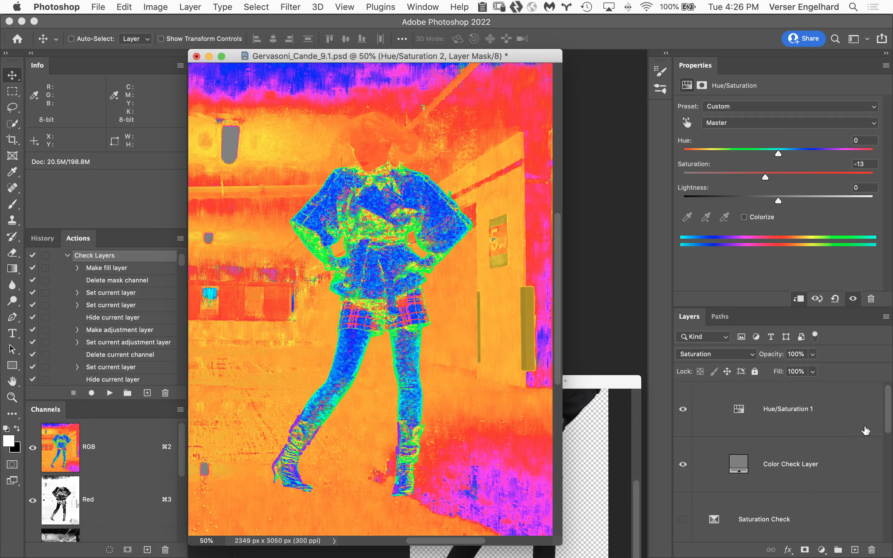
pyautogui.moveTo(890, 430); pyautogui.dragTo(889, 478)
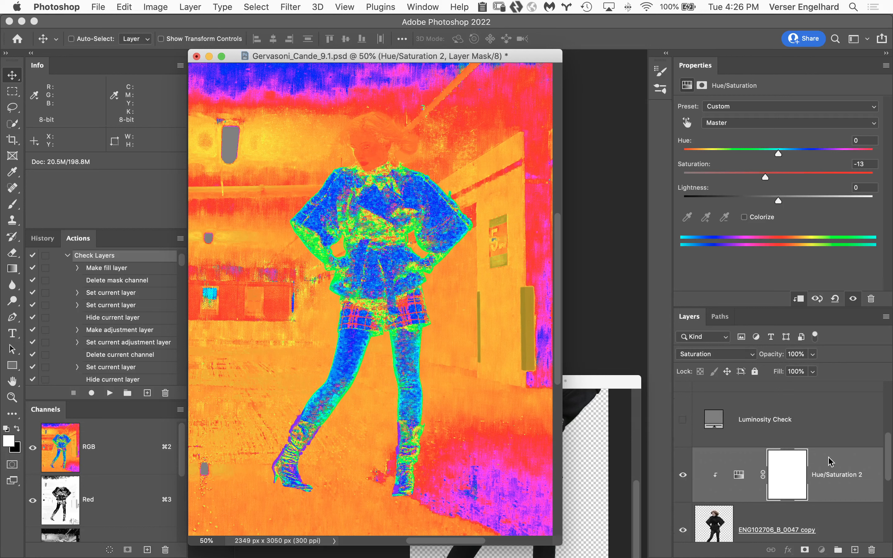
pyautogui.press('super+2')
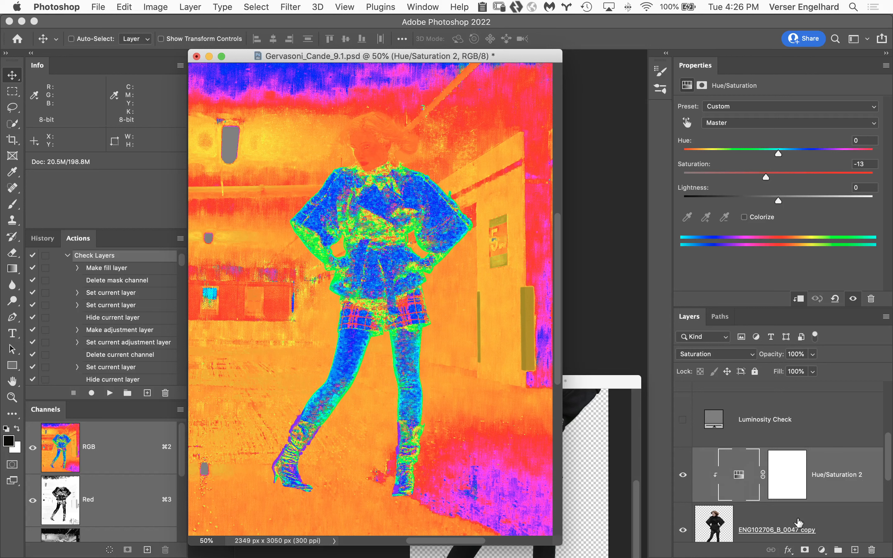
# Add a Color Balance adjustment clipped to the woman's layer above Hue/Saturation 2 and set its blend mode to Color
pyautogui.click(822, 550)
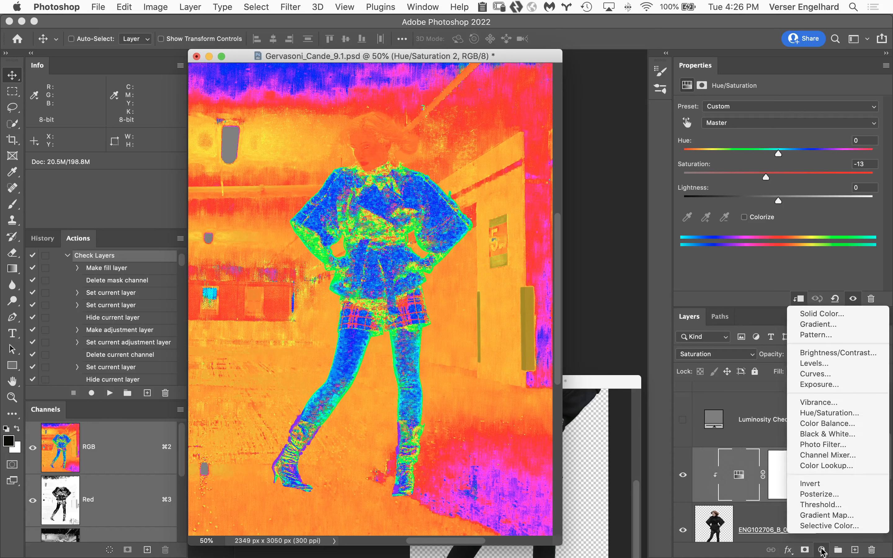
pyautogui.click(828, 423)
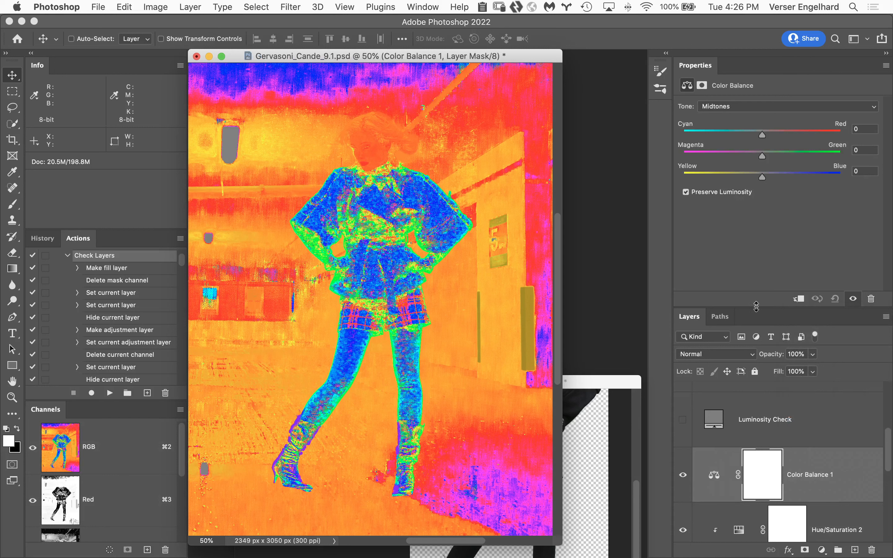
pyautogui.click(799, 299)
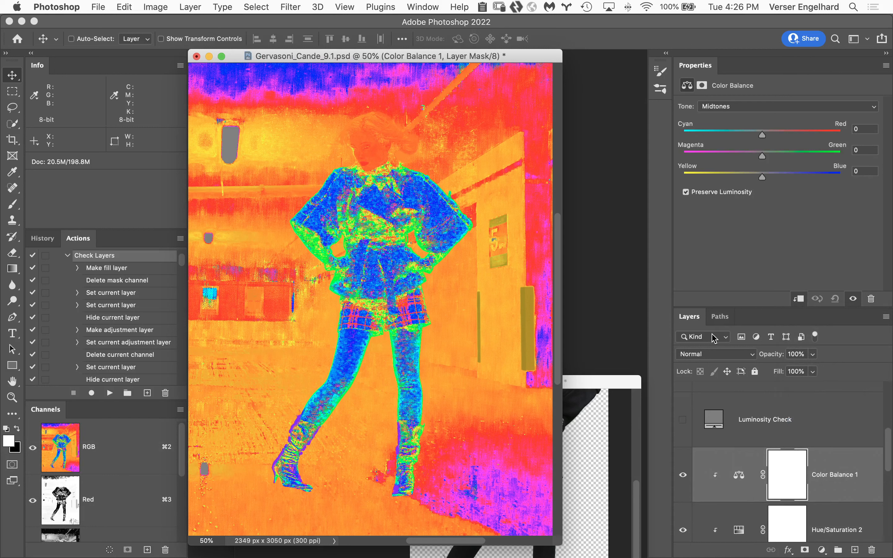
pyautogui.click(724, 358)
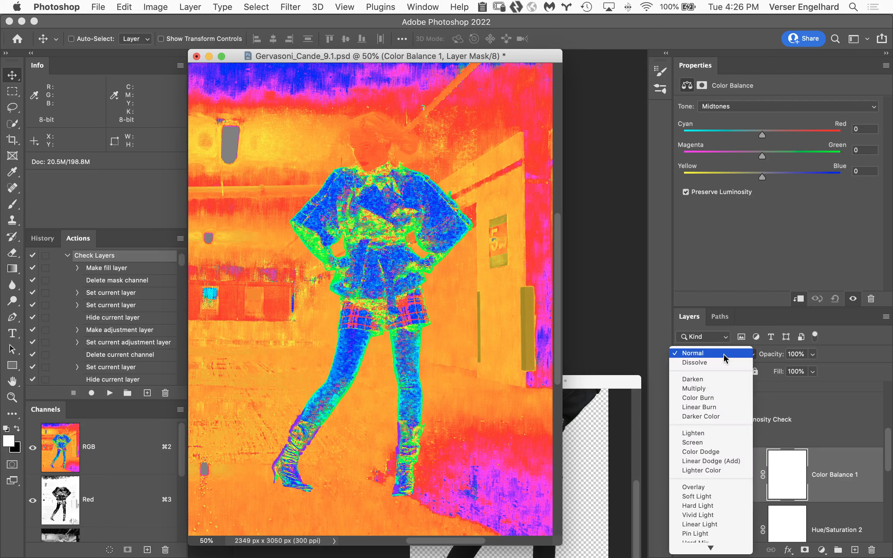
pyautogui.moveTo(710, 548)
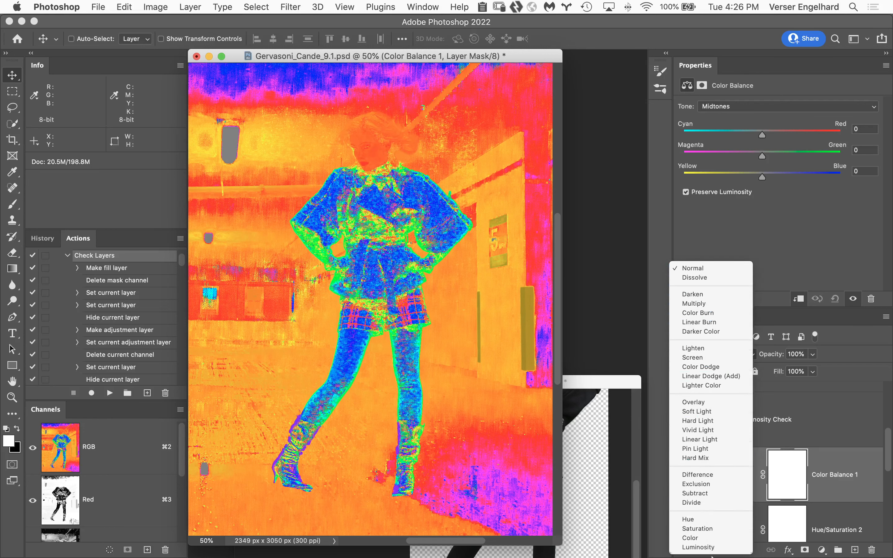
pyautogui.click(709, 539)
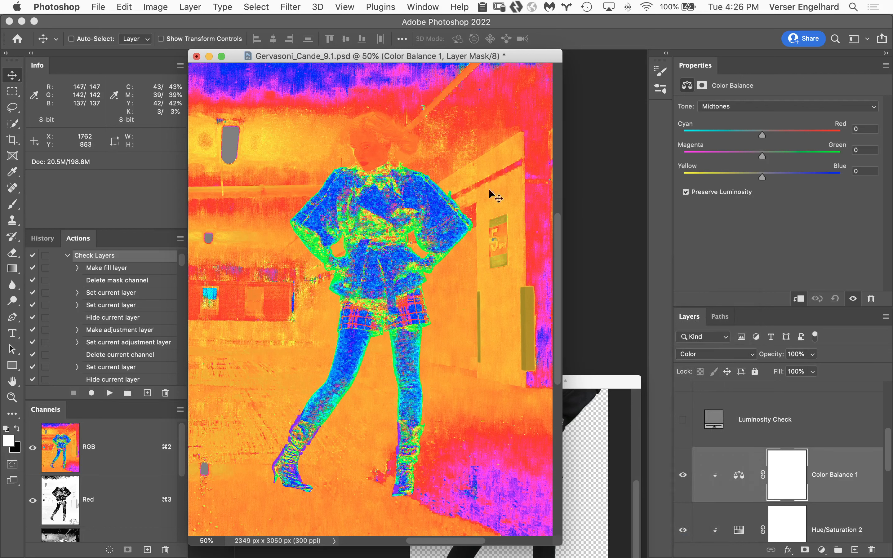
# Set the Color Balance midtones to -14 on Yellow-Blue and -7 on Magenta-Green to match the woman to the background
pyautogui.moveTo(762, 179); pyautogui.dragTo(756, 180)
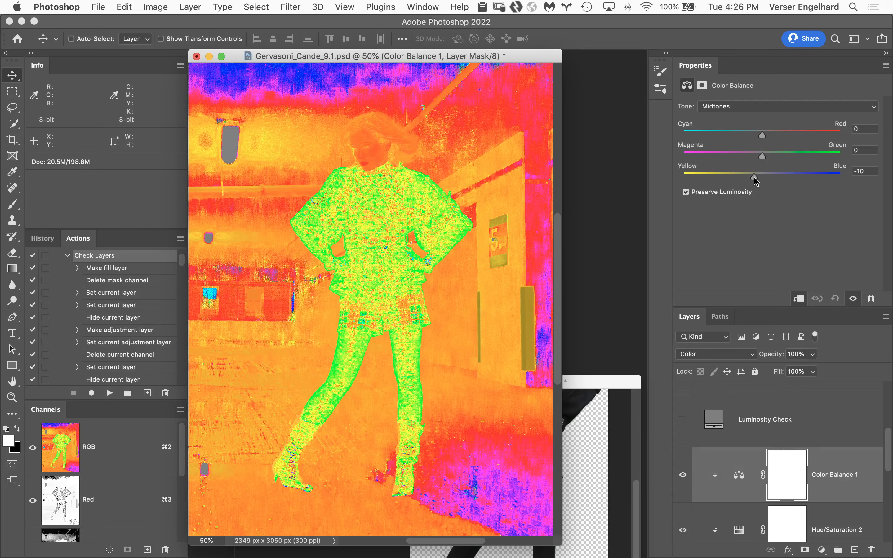
pyautogui.moveTo(756, 181)
pyautogui.mouseDown()
pyautogui.moveTo(726, 174)
pyautogui.moveTo(762, 180)
pyautogui.moveTo(752, 180)
pyautogui.mouseUp()
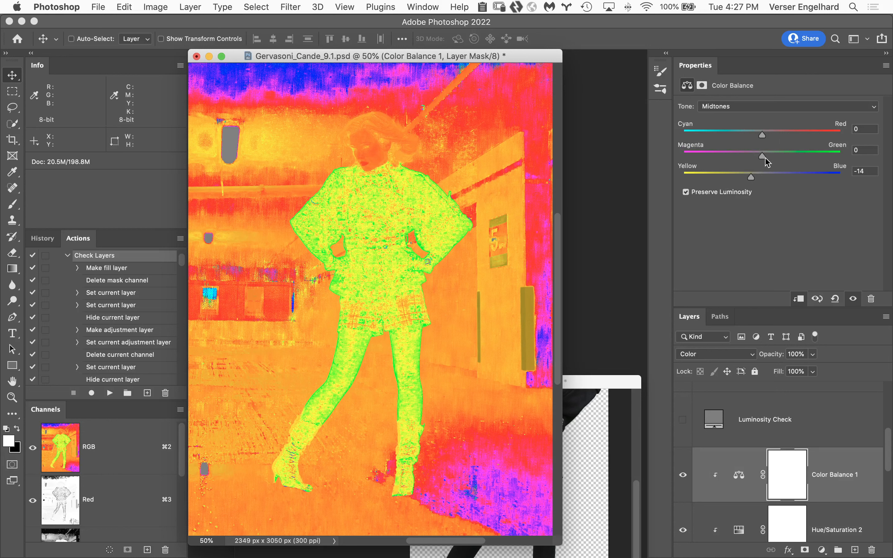
pyautogui.moveTo(764, 157); pyautogui.dragTo(759, 156)
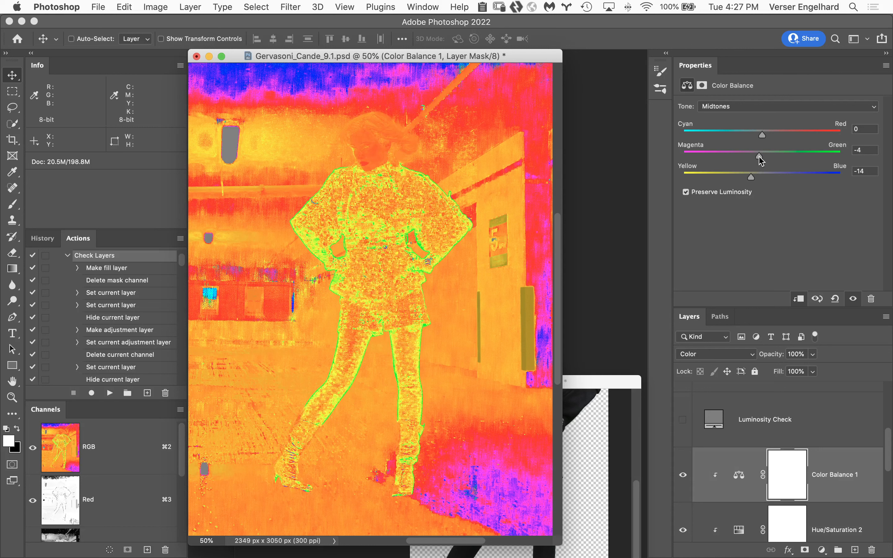
pyautogui.moveTo(760, 157); pyautogui.dragTo(757, 157)
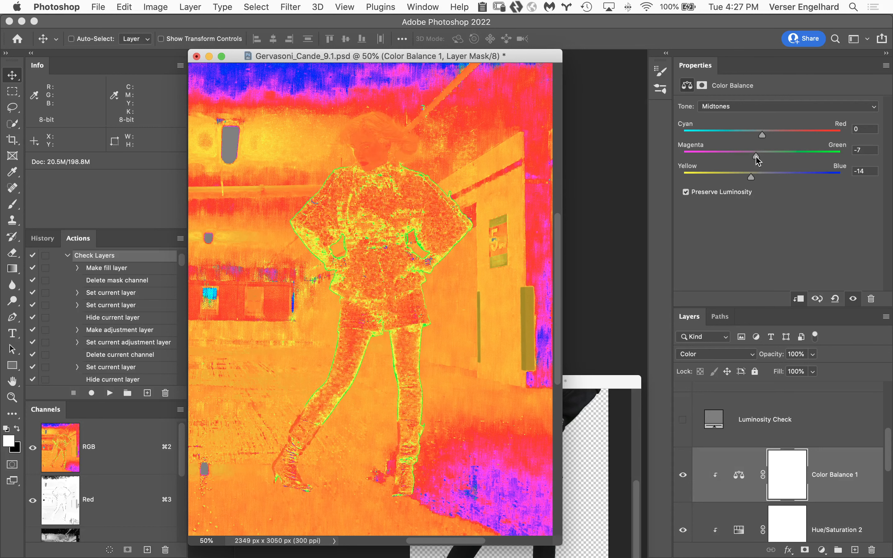
pyautogui.moveTo(757, 157); pyautogui.dragTo(757, 157)
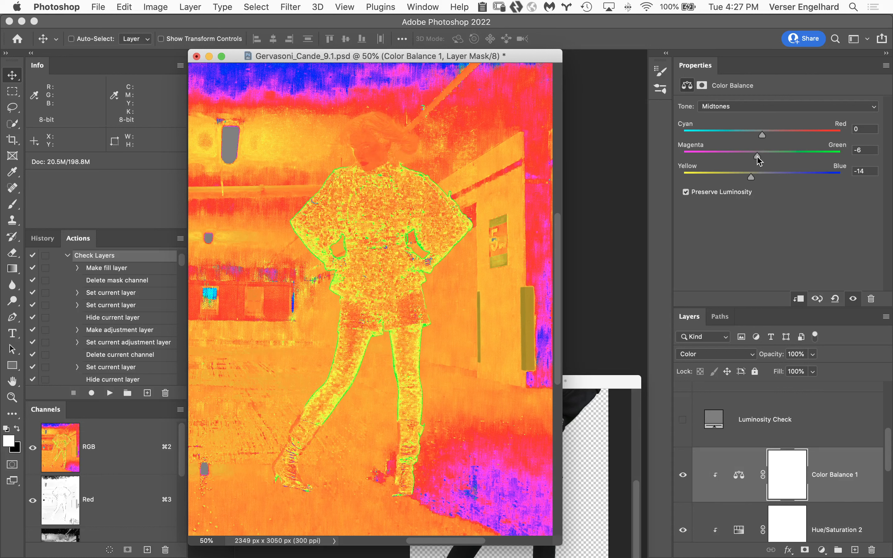
pyautogui.moveTo(758, 157); pyautogui.dragTo(756, 157)
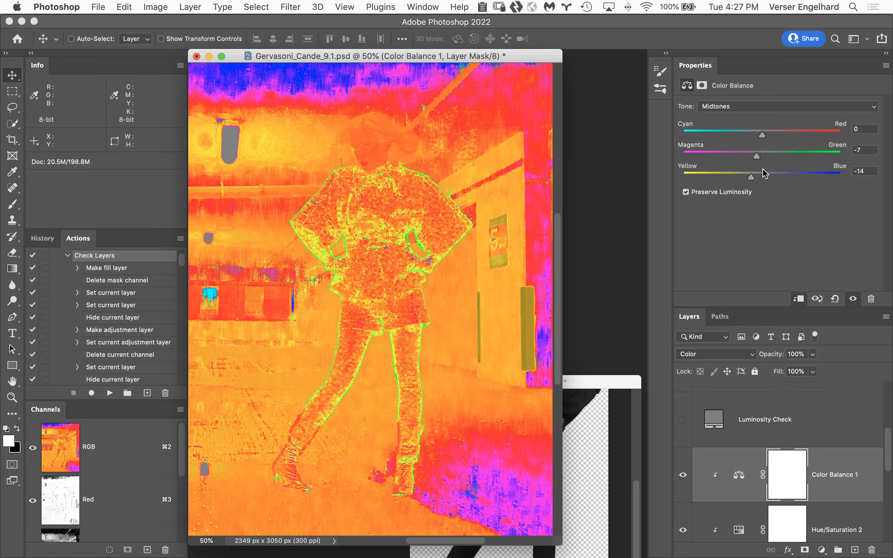
pyautogui.click(864, 149)
pyautogui.write('-6')
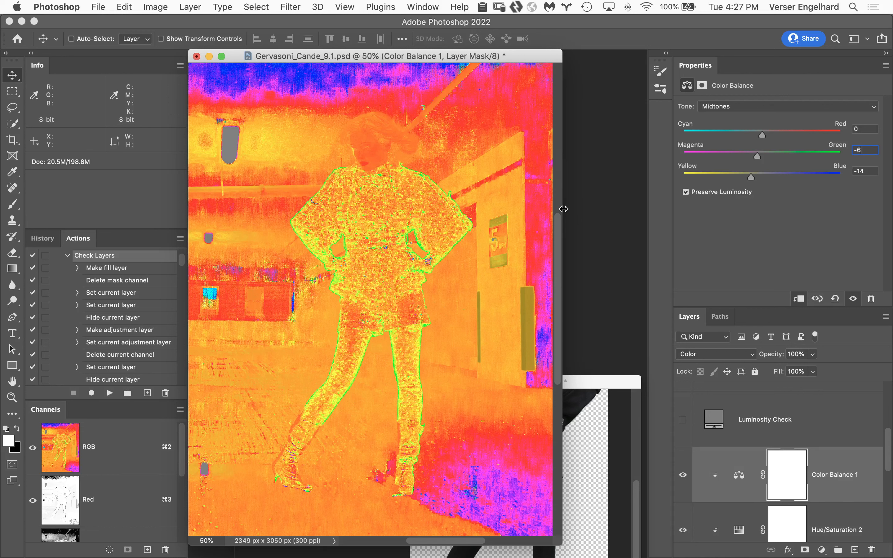
pyautogui.press('Return')
pyautogui.press('Down')
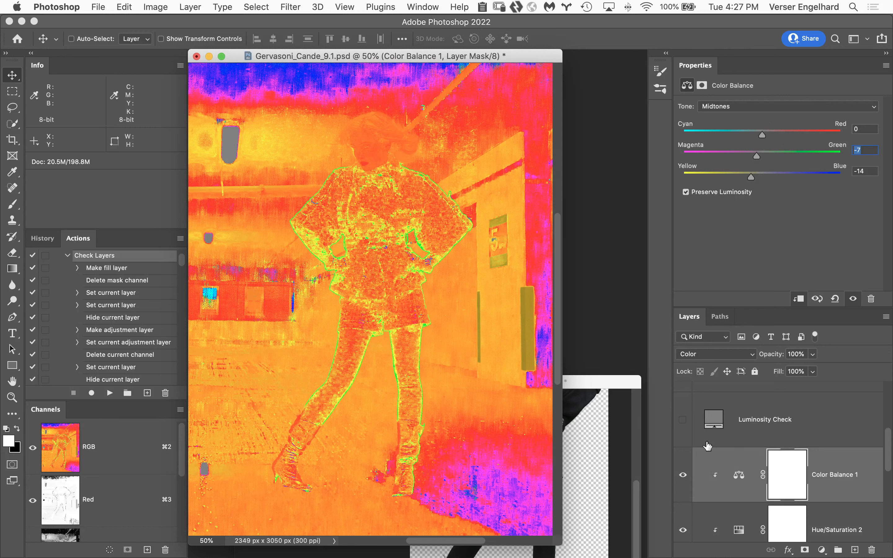
# Hide the Color Check Layer group to return to the normal view of the composite
pyautogui.moveTo(889, 439); pyautogui.dragTo(890, 386)
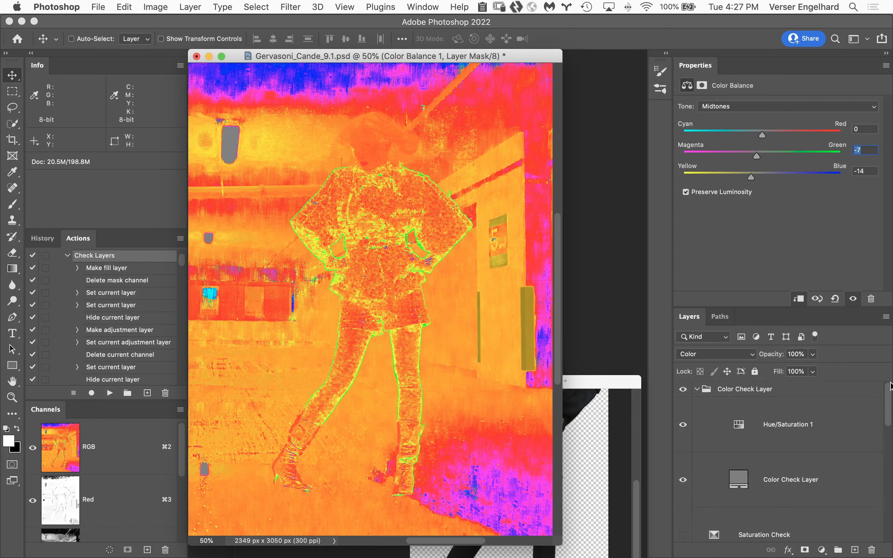
pyautogui.click(683, 389)
pyautogui.moveTo(889, 417); pyautogui.dragTo(891, 465)
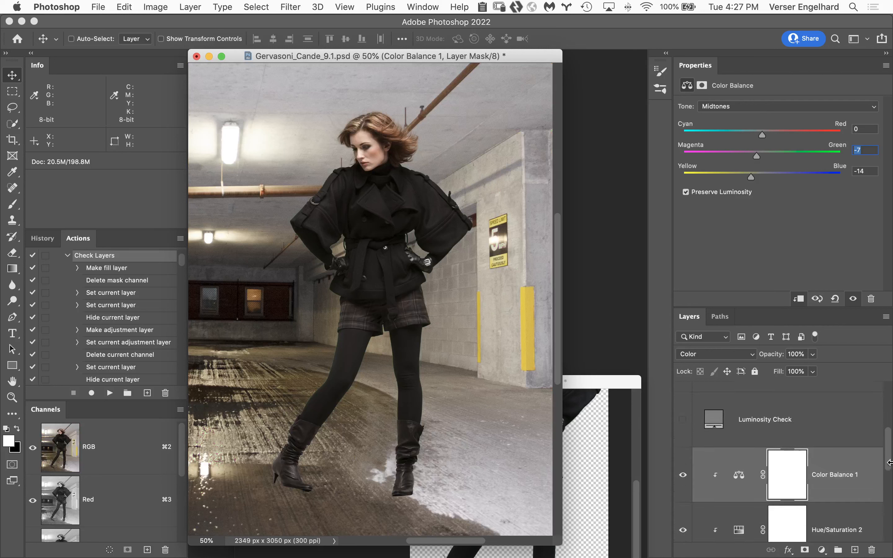
# Toggle the Color Balance adjustment off and on to compare the woman before and after the color correction
pyautogui.click(683, 475)
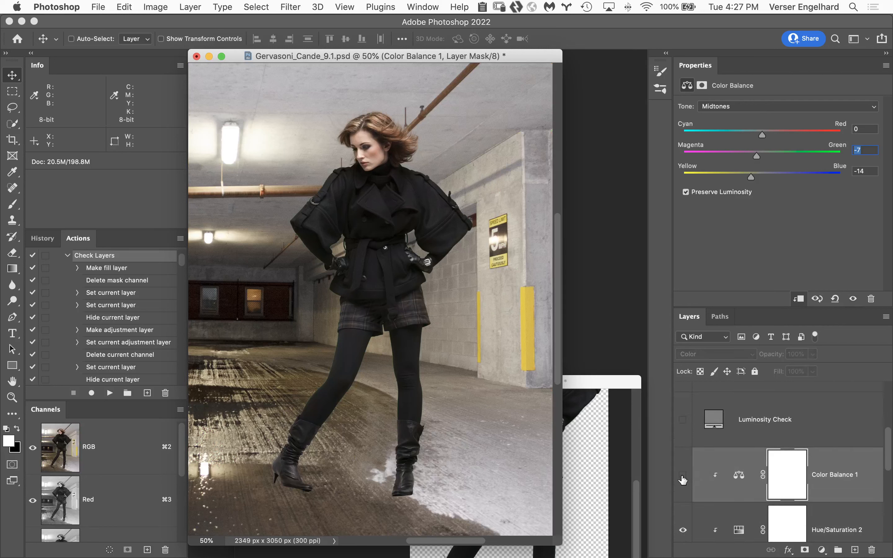
pyautogui.click(683, 476)
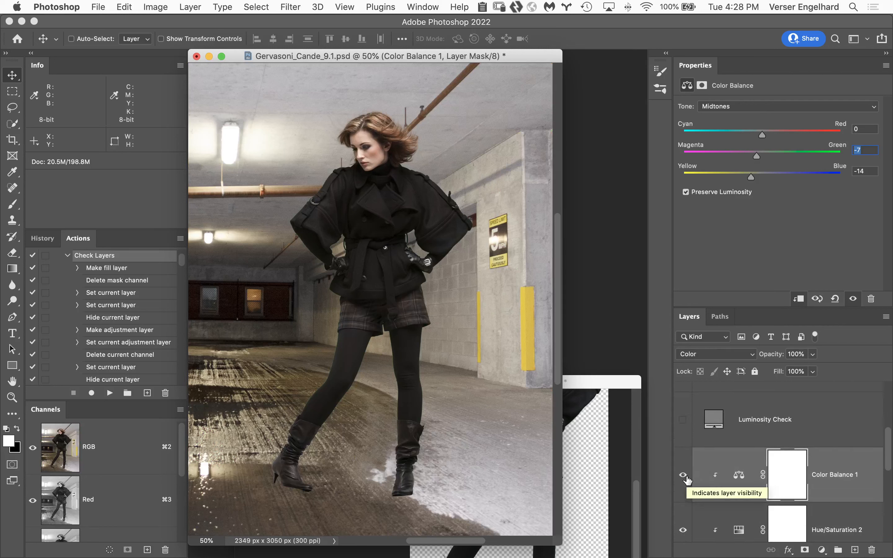
pyautogui.click(683, 477)
pyautogui.click(683, 476)
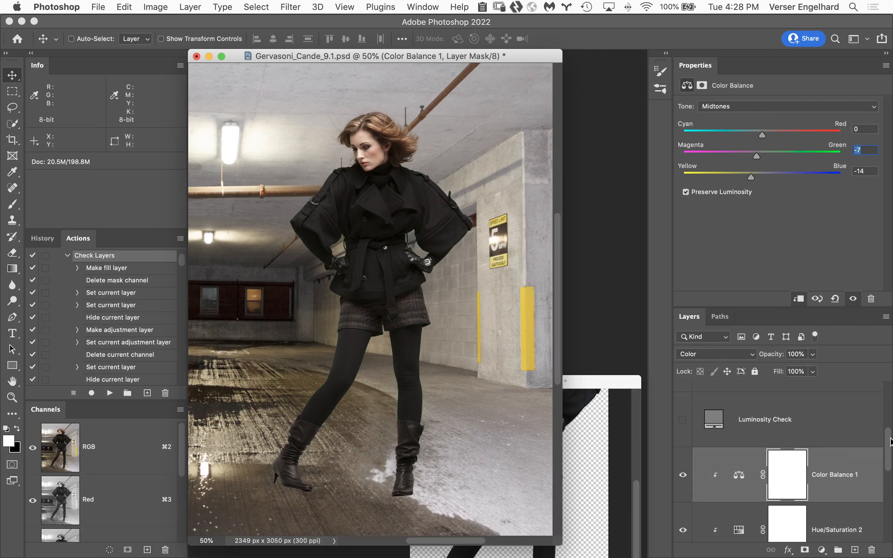
# Add a Curves adjustment clipped to the woman in Multiply blend mode and invert its mask to black
pyautogui.scroll(1, 890, 441)
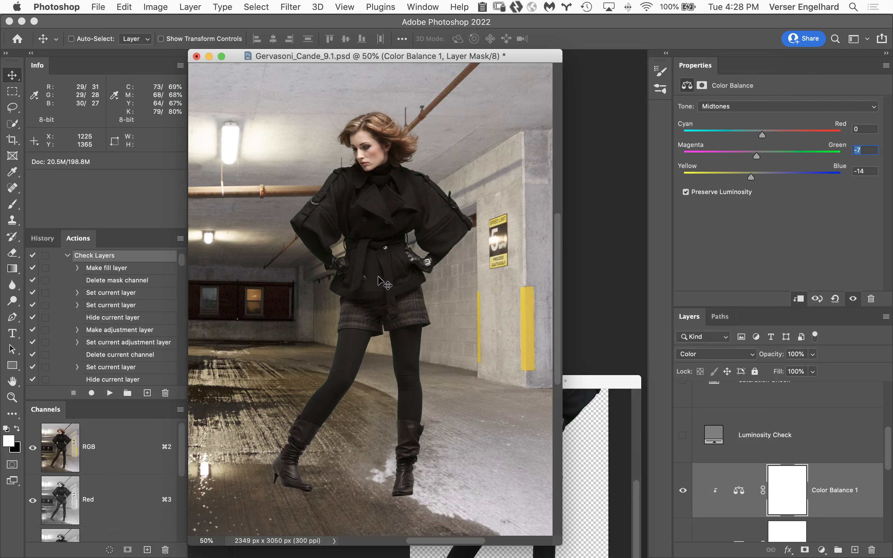
pyautogui.click(821, 550)
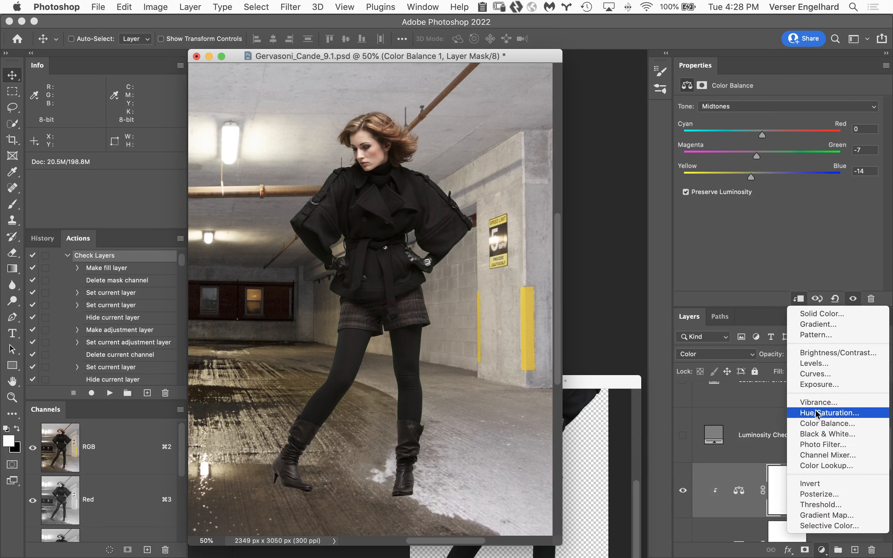
pyautogui.click(823, 374)
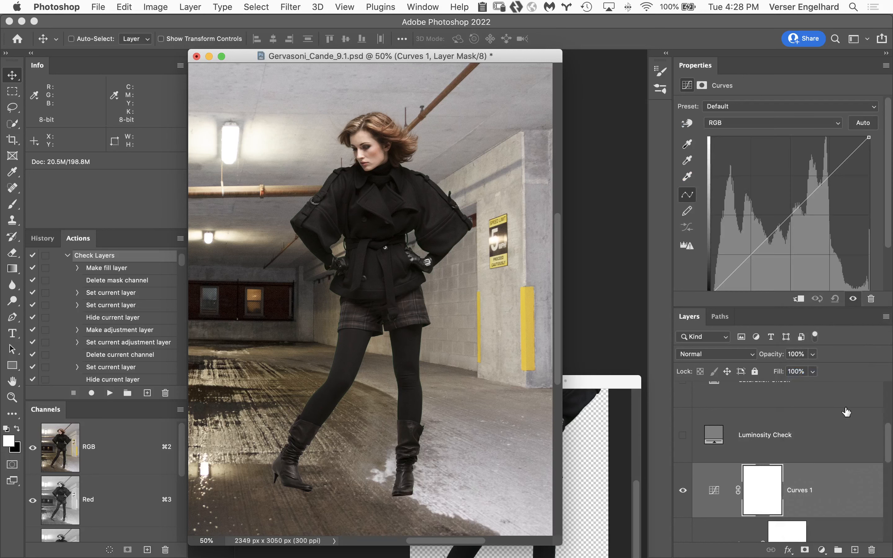
pyautogui.click(799, 299)
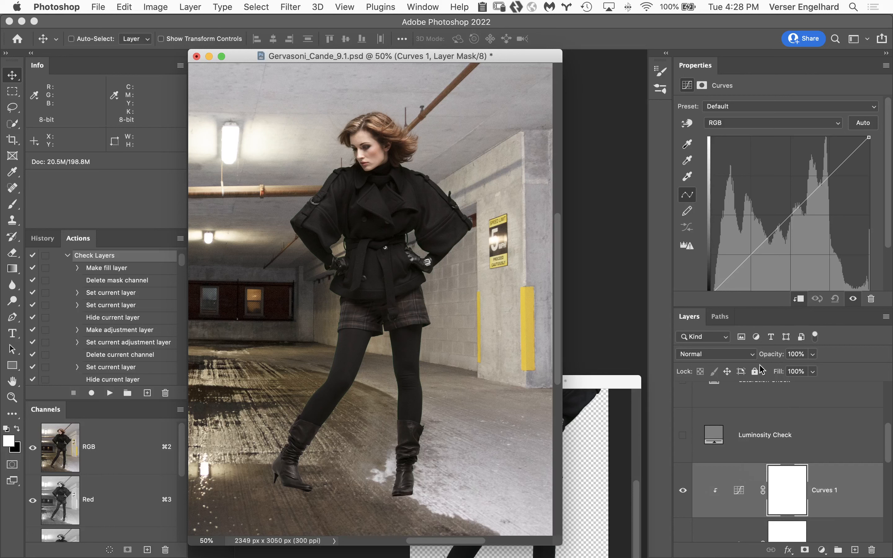
pyautogui.click(728, 353)
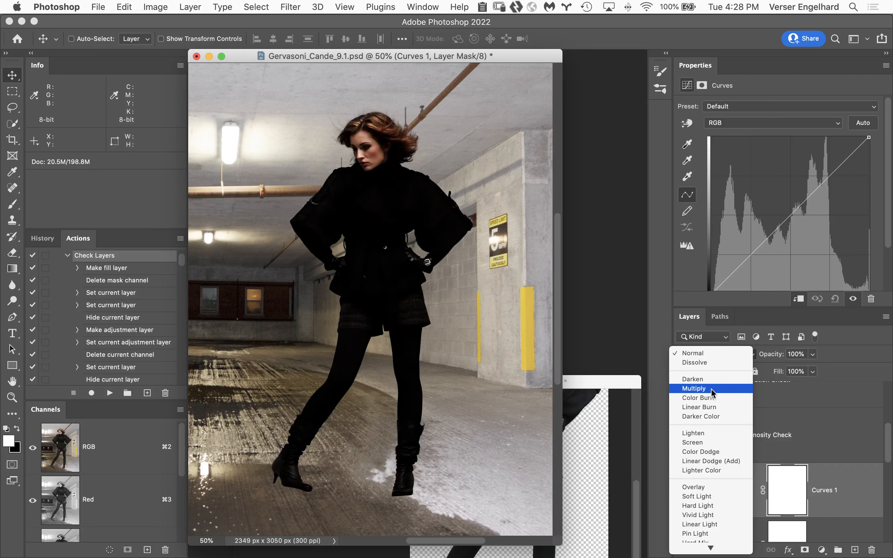
pyautogui.press('Return')
pyautogui.click(787, 494)
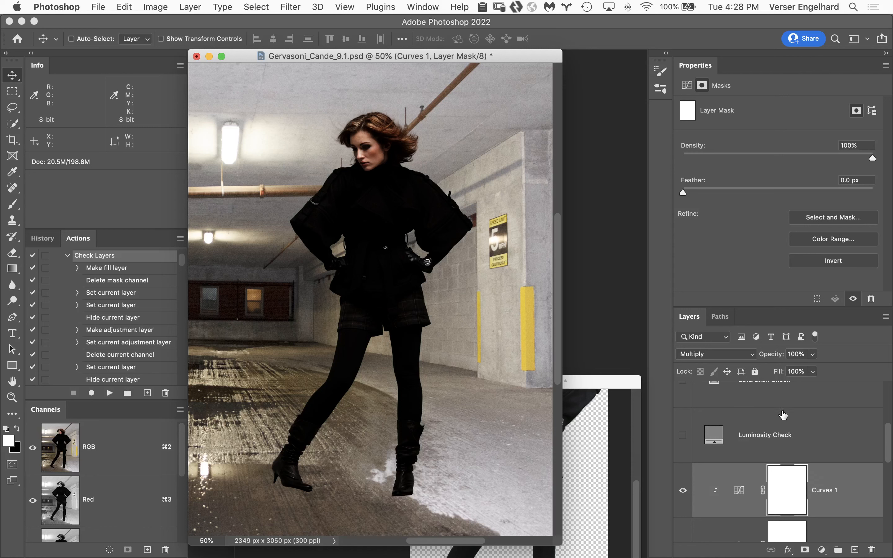
pyautogui.press('super+i')
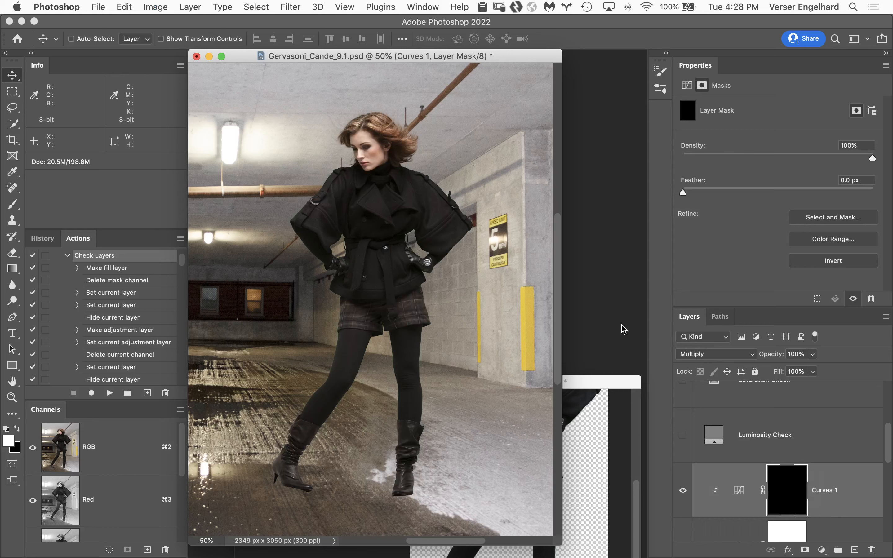
# Paint white on the Curves mask over the woman's coat, shorts, legs and boots with a 700 px brush at 10% flow
pyautogui.press('b')
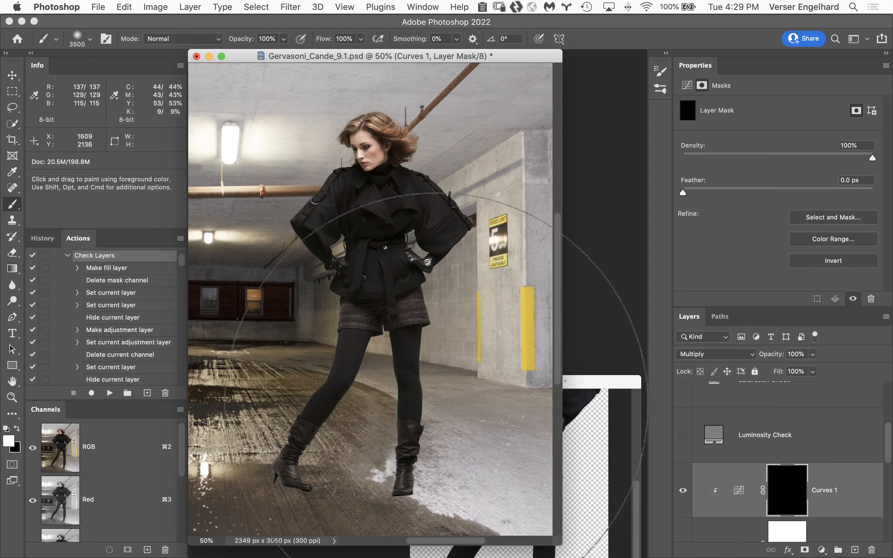
pyautogui.press('[')
pyautogui.press('[')
pyautogui.press('[')
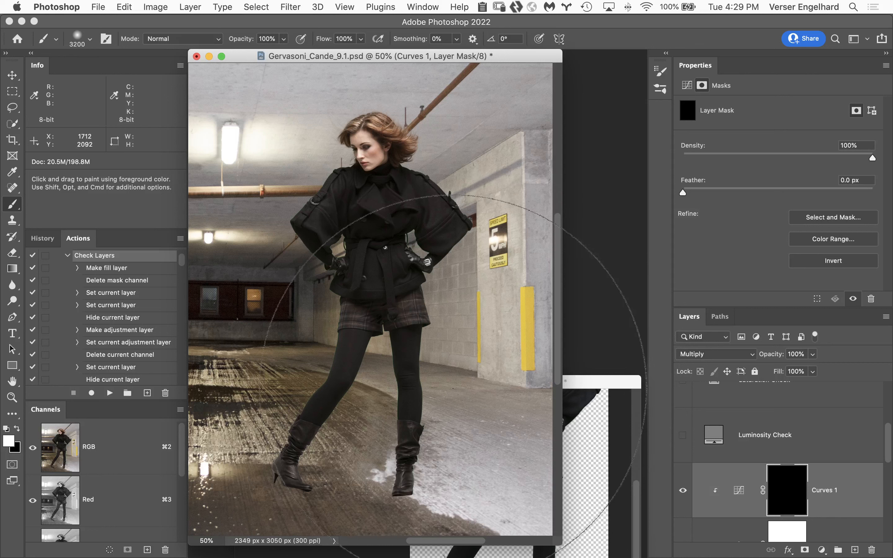
pyautogui.press('[')
pyautogui.press('[')
pyautogui.press('[')
pyautogui.press('[')
pyautogui.press('[')
pyautogui.press('[')
pyautogui.press('[')
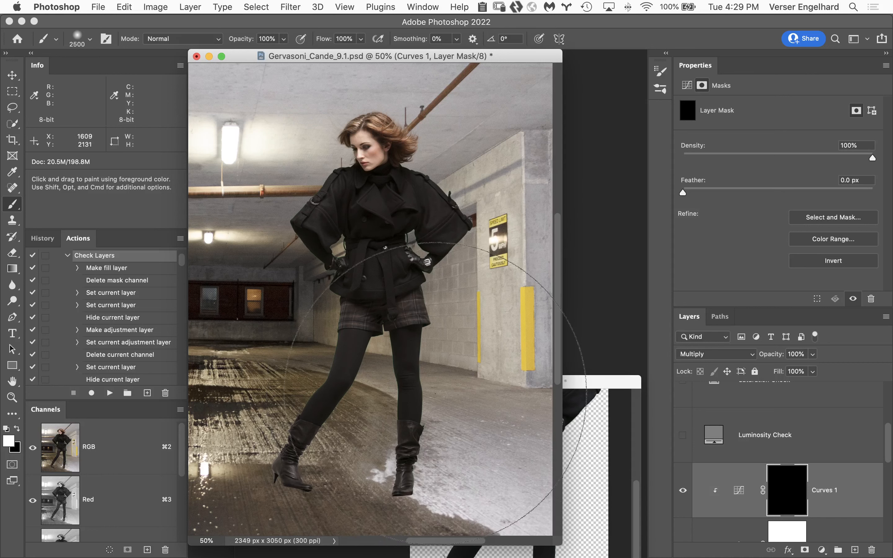
pyautogui.press('[')
pyautogui.press('[')
pyautogui.press('[')
pyautogui.press('[')
pyautogui.press('[')
pyautogui.press('[')
pyautogui.press('[')
pyautogui.press('[')
pyautogui.press('[')
pyautogui.press('[')
pyautogui.press('[')
pyautogui.press('[')
pyautogui.press('[')
pyautogui.press('[')
pyautogui.press('[')
pyautogui.press('[')
pyautogui.press('[')
pyautogui.press('[')
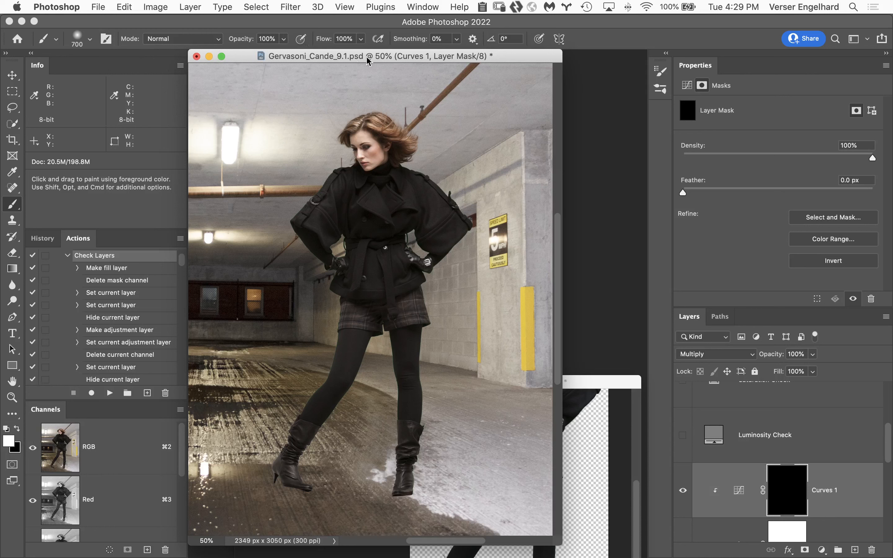
pyautogui.moveTo(320, 38); pyautogui.dragTo(296, 44)
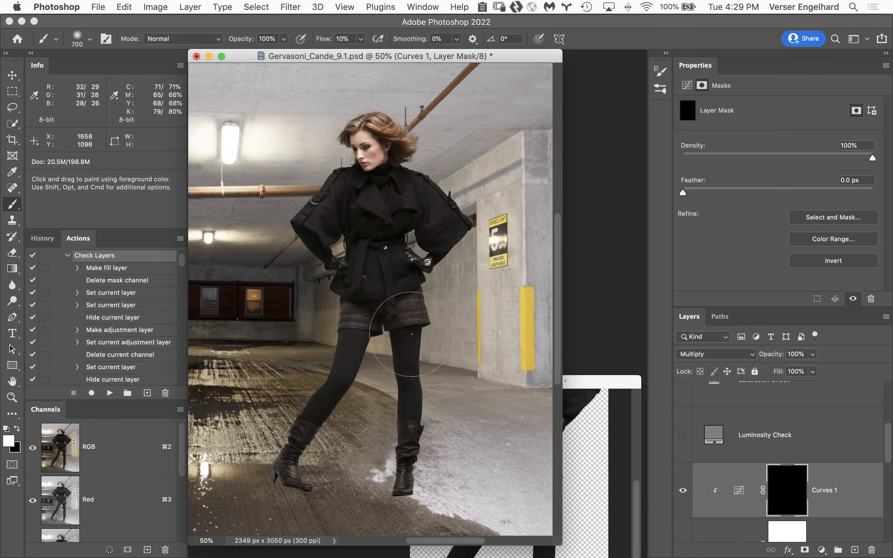
pyautogui.moveTo(315, 445)
pyautogui.mouseDown()
pyautogui.moveTo(478, 264)
pyautogui.moveTo(419, 309)
pyautogui.moveTo(485, 192)
pyautogui.moveTo(437, 205)
pyautogui.moveTo(461, 199)
pyautogui.mouseUp()
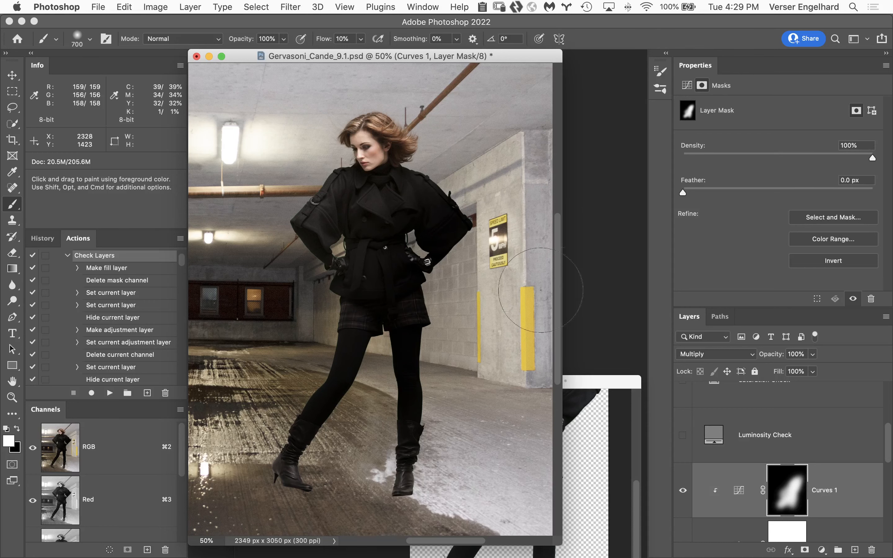
pyautogui.moveTo(409, 248)
pyautogui.mouseDown()
pyautogui.moveTo(409, 299)
pyautogui.moveTo(414, 279)
pyautogui.moveTo(404, 254)
pyautogui.moveTo(424, 303)
pyautogui.mouseUp()
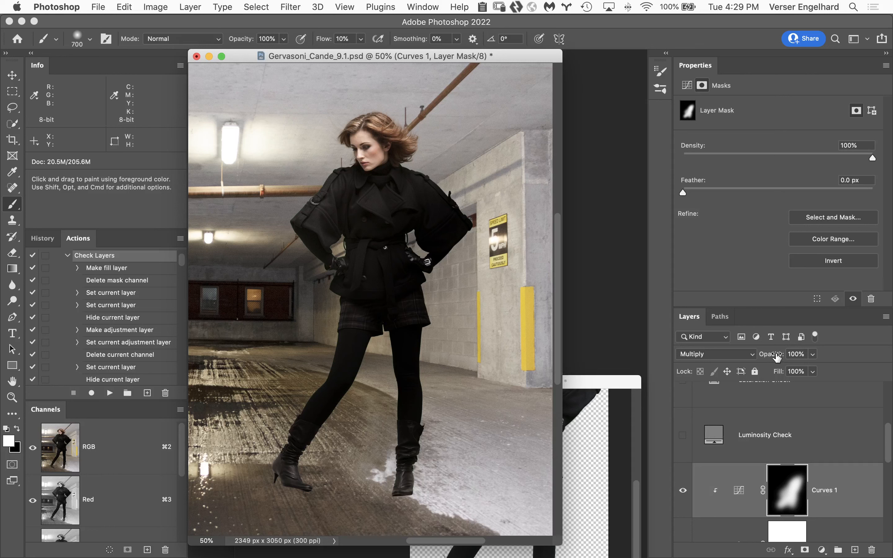
# Lower the Curves adjustment's opacity to 60%, compare the shading off and on, and fit the image to the screen
pyautogui.moveTo(777, 357); pyautogui.dragTo(762, 360)
pyautogui.click(683, 491)
pyautogui.click(683, 490)
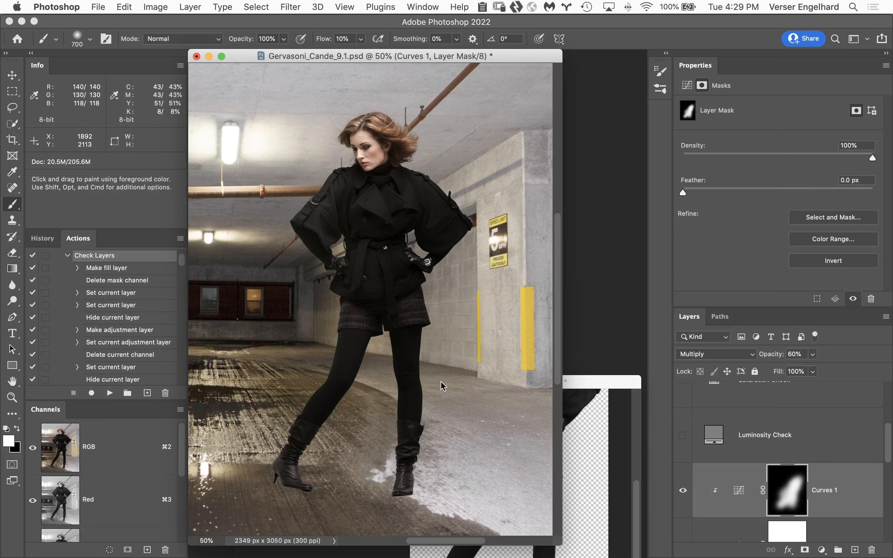
pyautogui.doubleClick(12, 382)
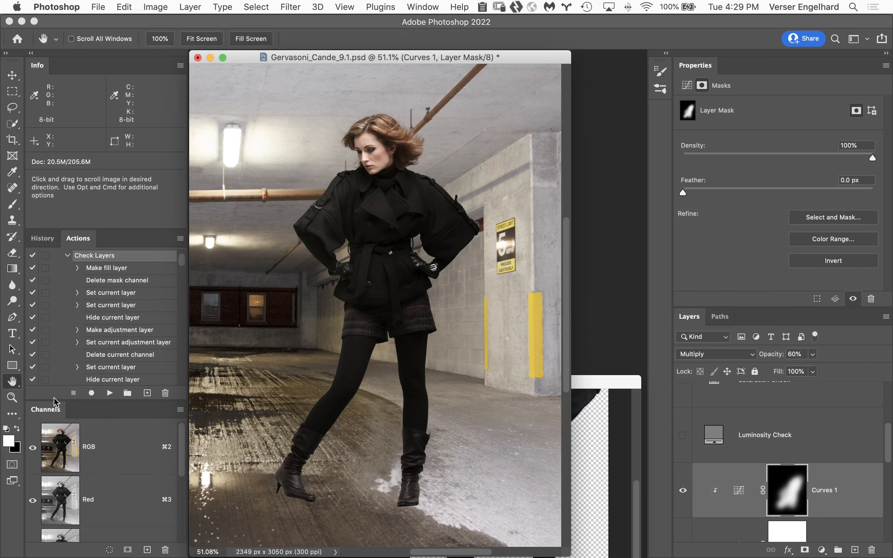
# Save a full-document history snapshot of the garage composite and compare it with the state the file had when opened
pyautogui.click(51, 239)
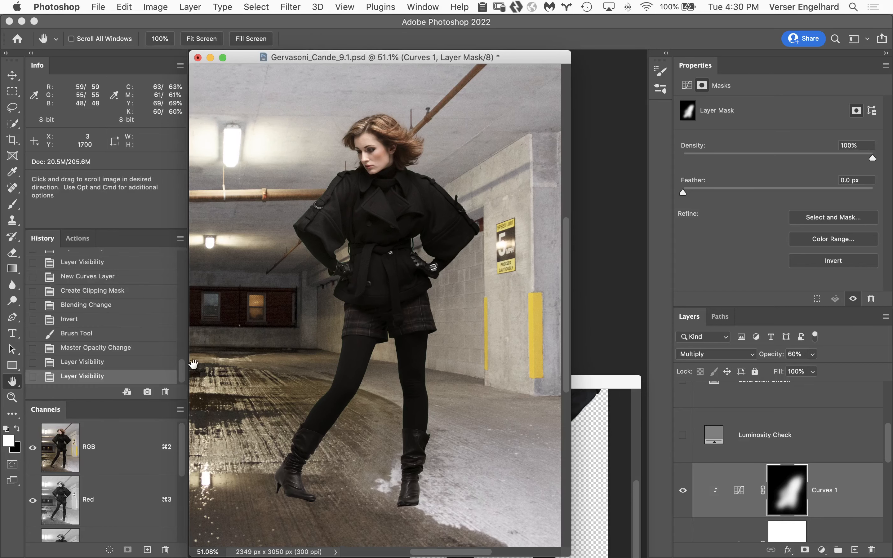
pyautogui.keyDown('alt'); pyautogui.click(147, 392); pyautogui.keyUp('alt')
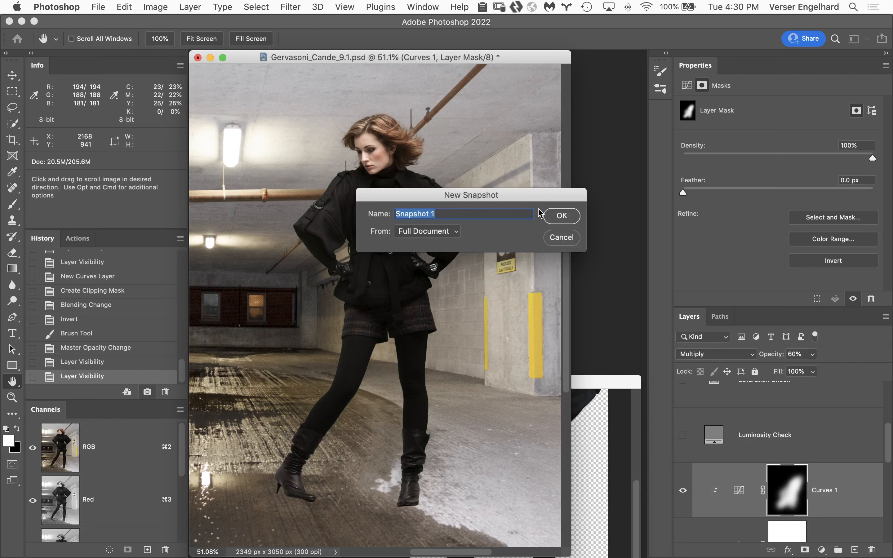
pyautogui.click(559, 218)
pyautogui.moveTo(182, 373); pyautogui.dragTo(182, 239)
pyautogui.click(149, 263)
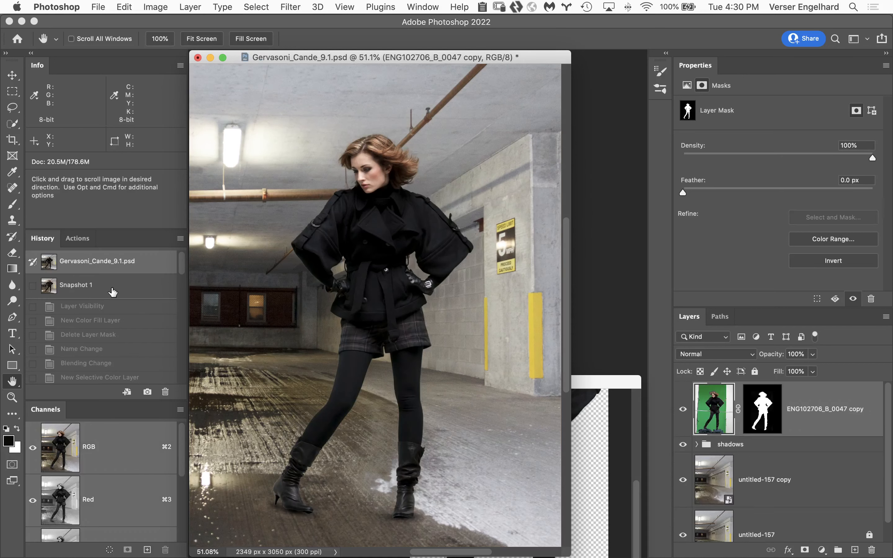
pyautogui.click(123, 291)
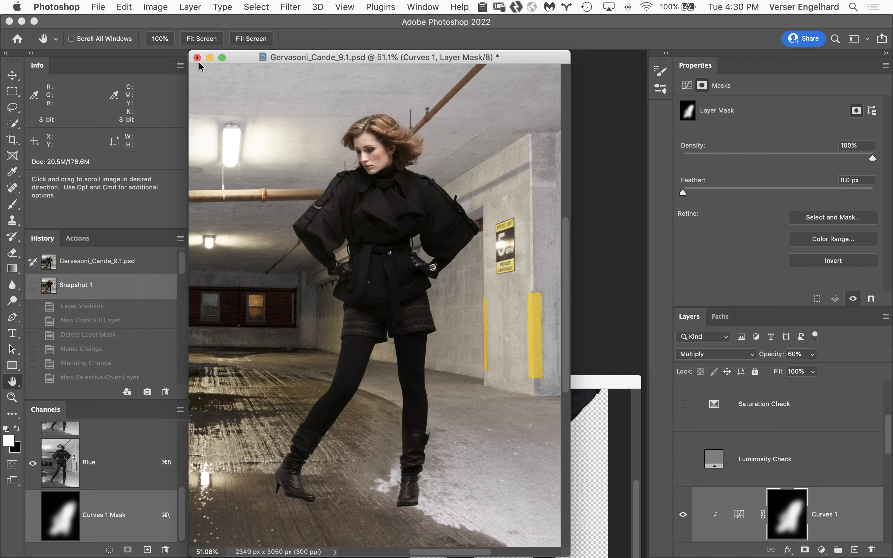
# Close the parking garage composite without saving and minimize the Comp body 2 2.psd window
pyautogui.click(198, 58)
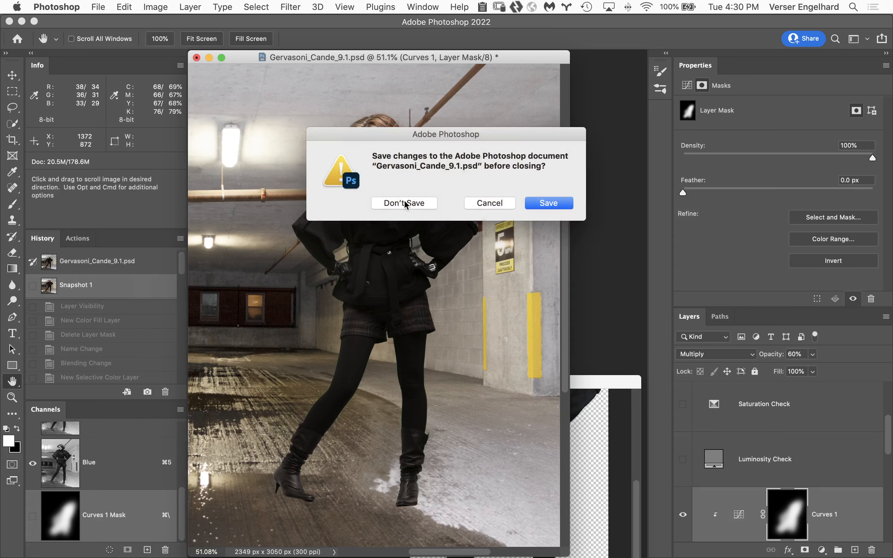
pyautogui.click(406, 203)
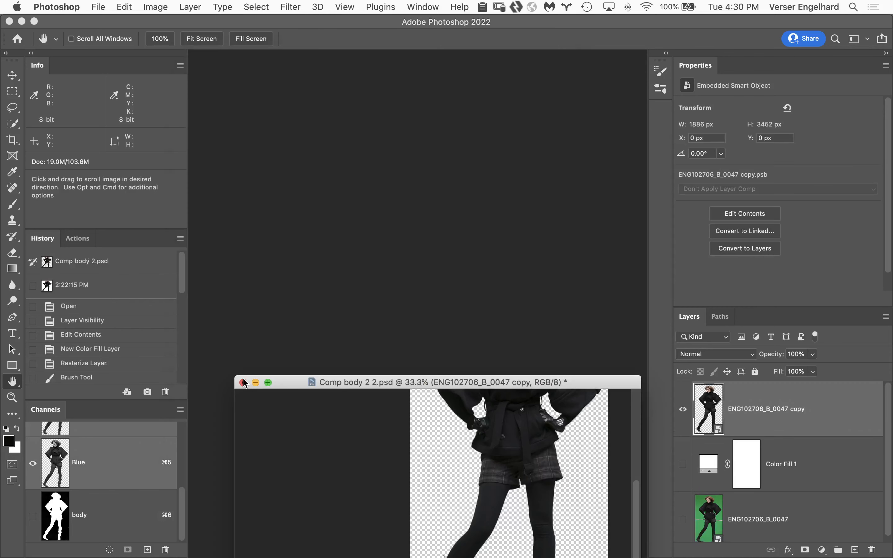
pyautogui.click(256, 383)
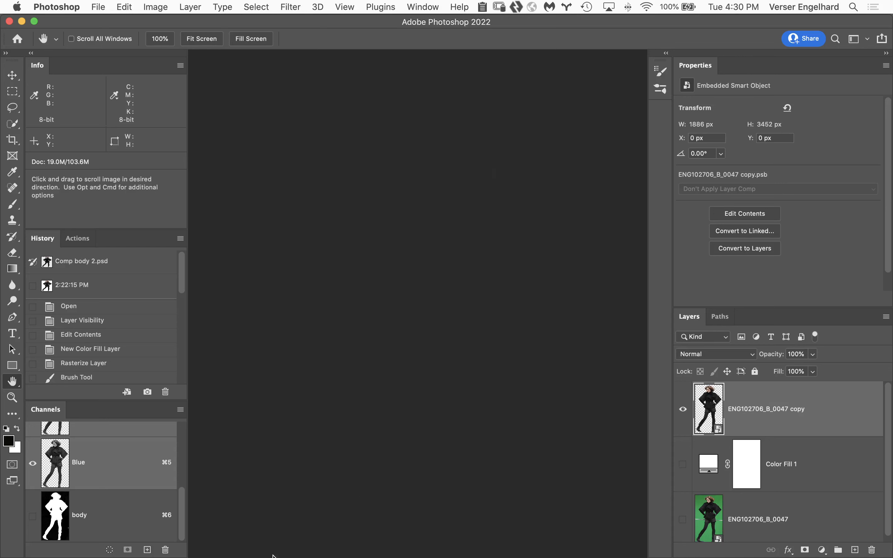
# Switch to Adobe Bridge, open the first white-doorway composite without color management, and fit it to the screen
pyautogui.click(278, 547)
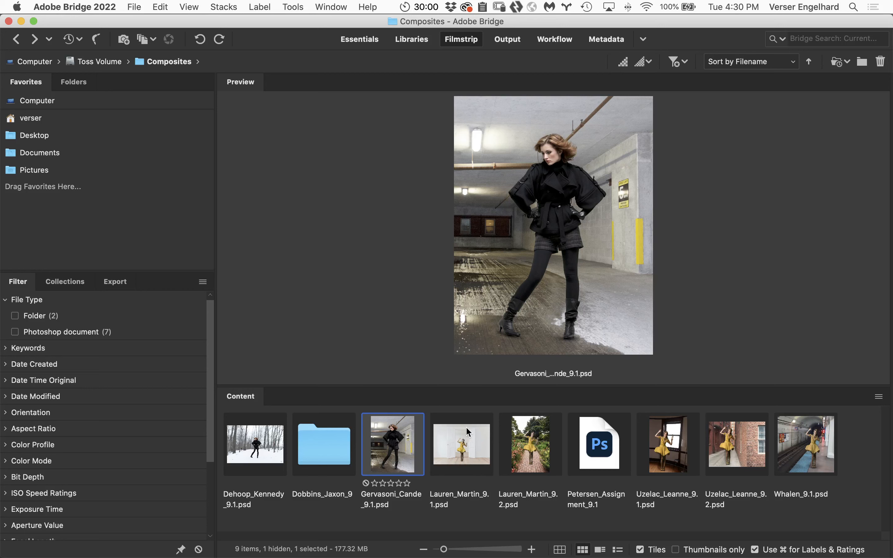
pyautogui.click(474, 440)
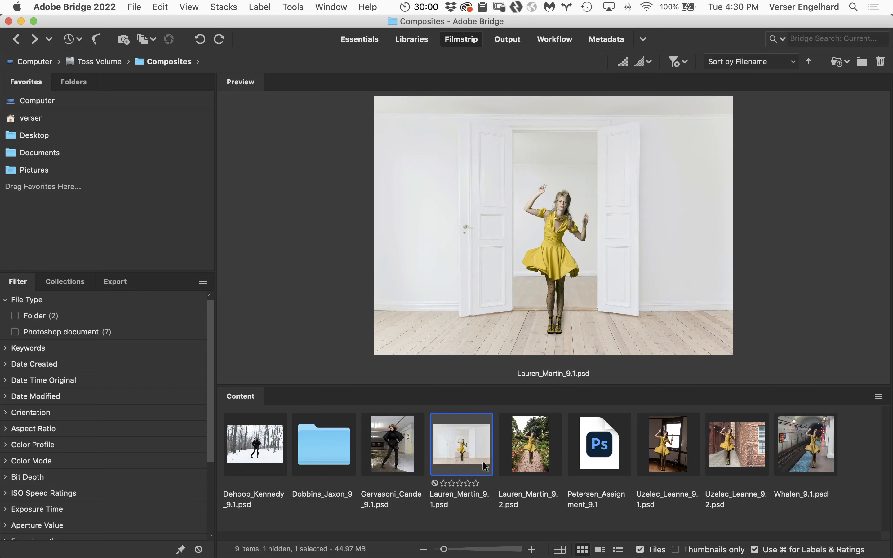
pyautogui.doubleClick(458, 458)
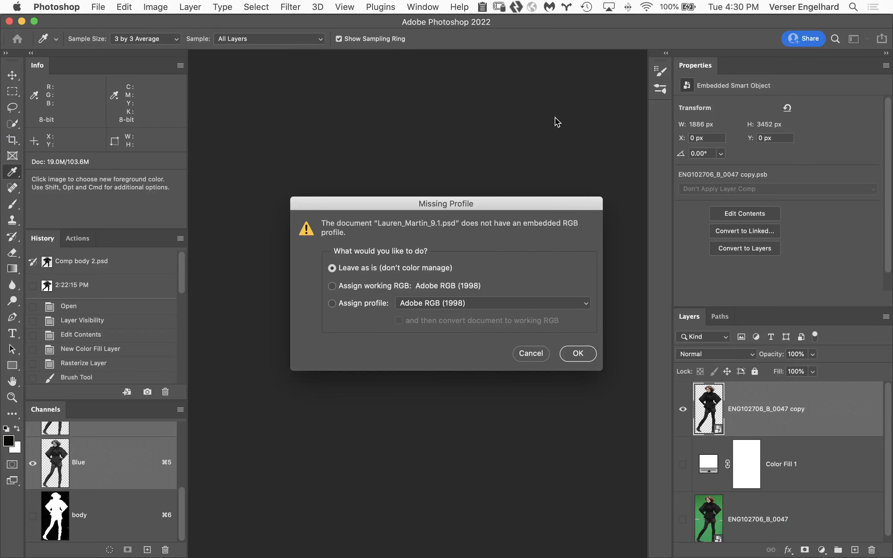
pyautogui.click(576, 354)
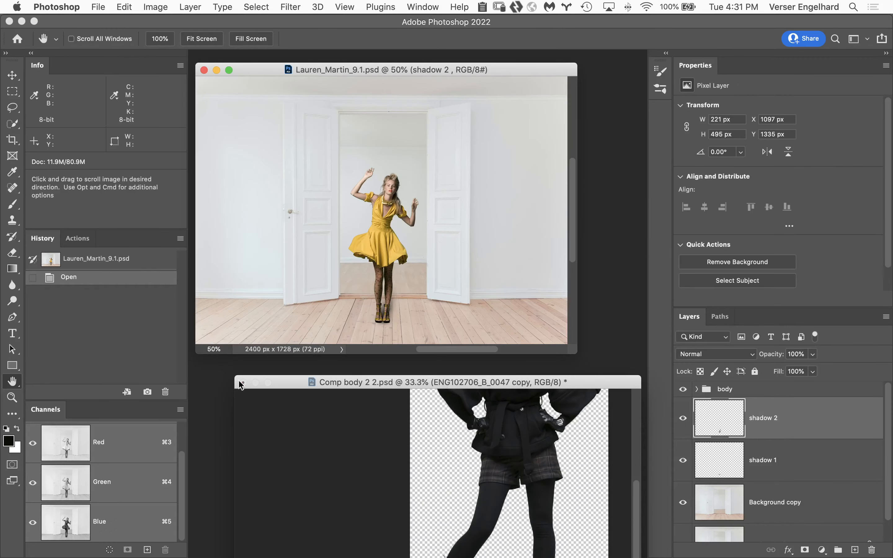
pyautogui.click(255, 383)
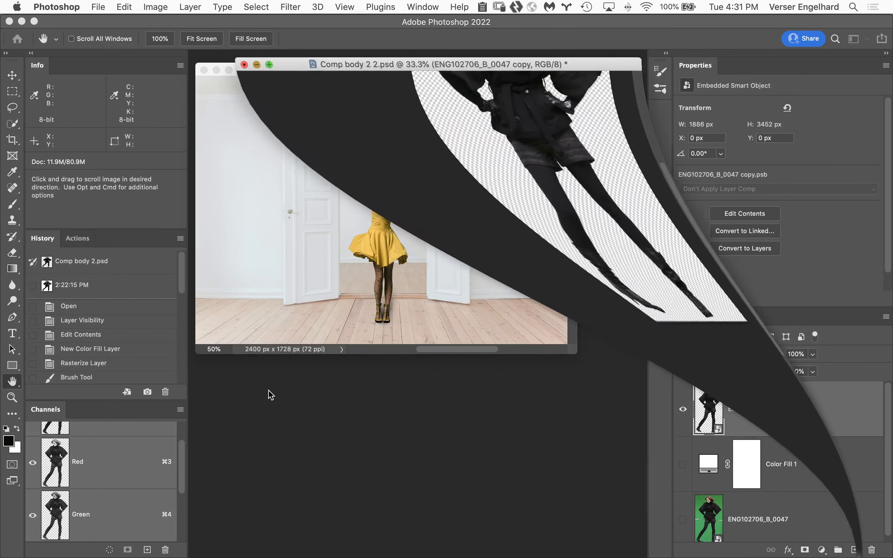
pyautogui.doubleClick(13, 384)
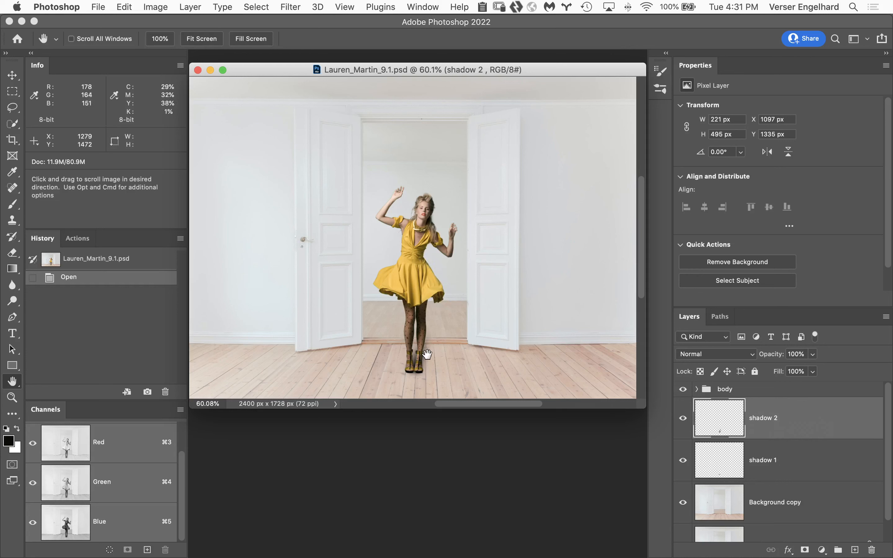
# Delete the body group and the shadow 2 and shadow 1 layers, leaving only the two doorway background layers
pyautogui.click(696, 389)
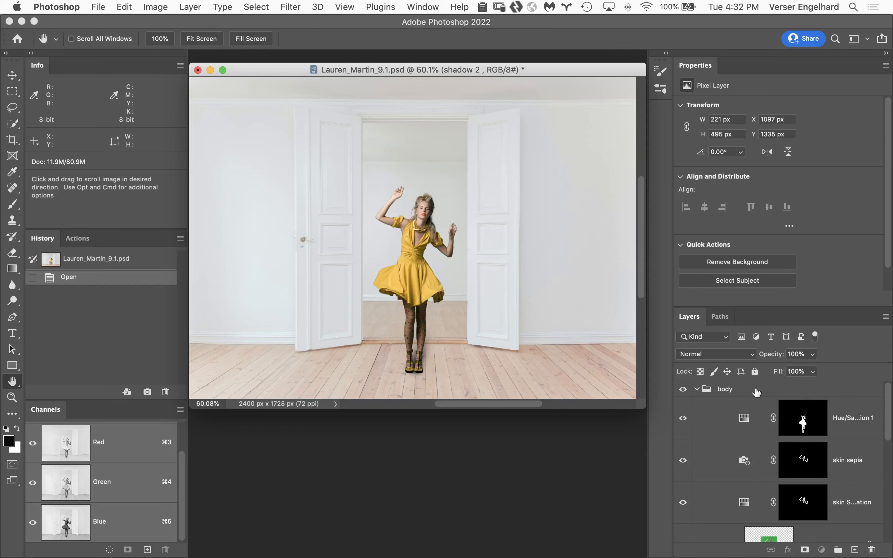
pyautogui.moveTo(756, 391); pyautogui.dragTo(871, 549)
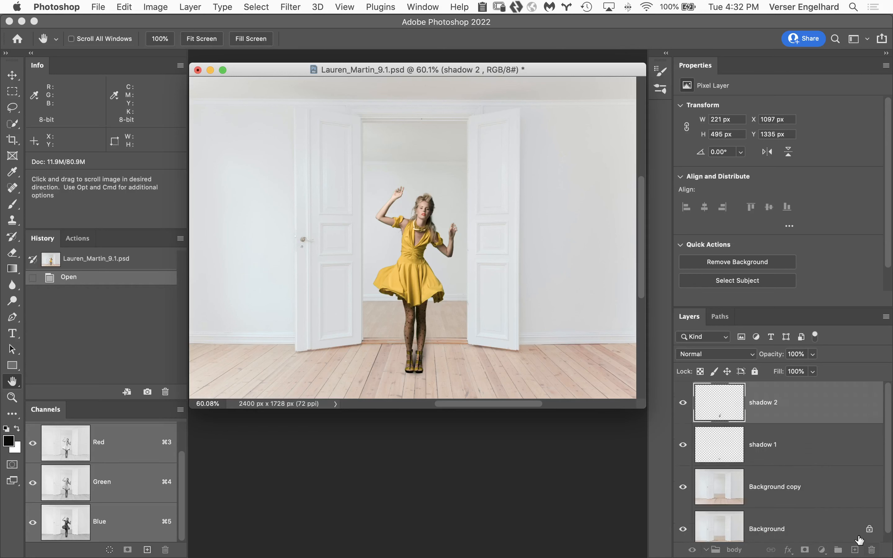
pyautogui.moveTo(827, 408); pyautogui.dragTo(868, 550)
pyautogui.moveTo(793, 402); pyautogui.dragTo(871, 549)
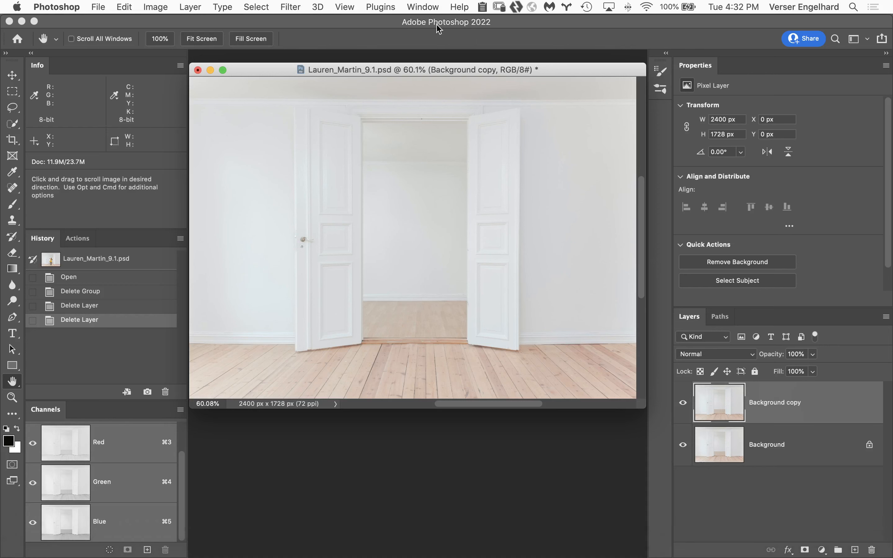
# Copy the smart object layer of the cut-out woman in yellow from Comp body 1 v2psd.psd into the doorway document
pyautogui.click(423, 7)
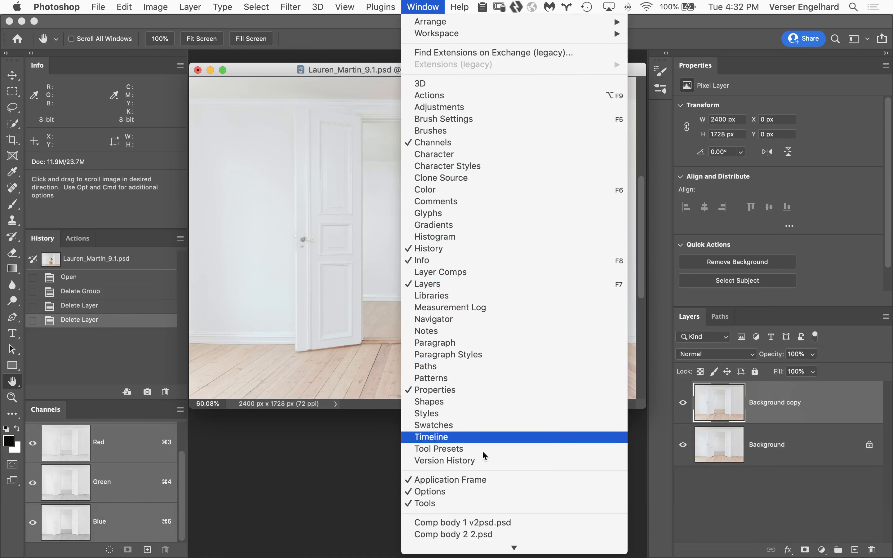
pyautogui.click(524, 526)
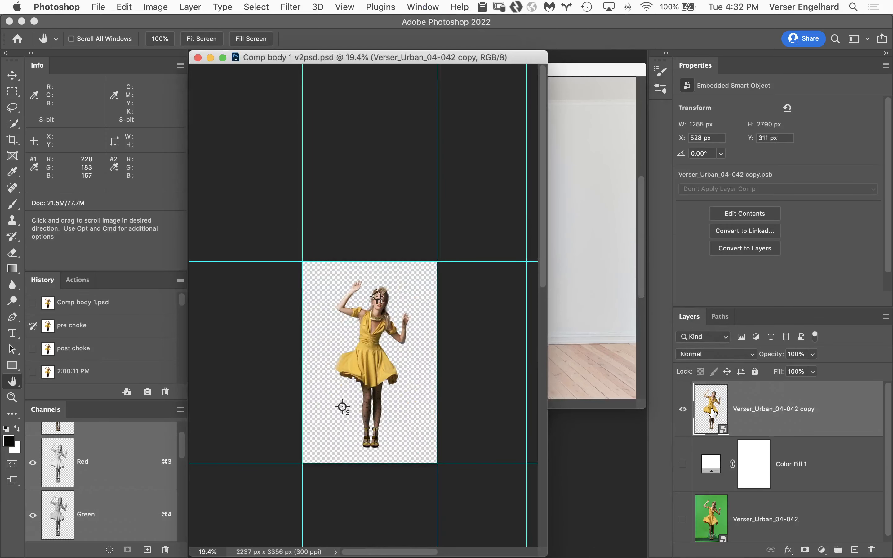
pyautogui.moveTo(713, 413); pyautogui.dragTo(446, 277)
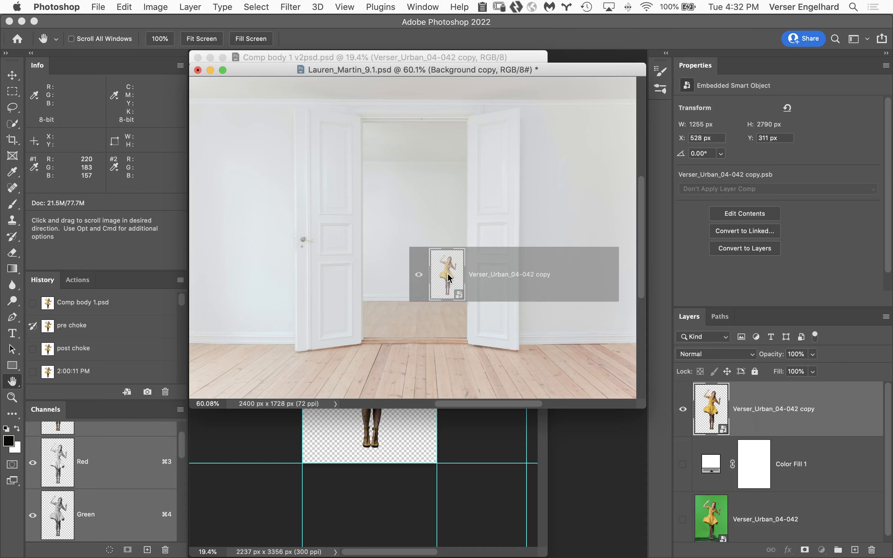
pyautogui.moveTo(447, 273); pyautogui.dragTo(447, 274)
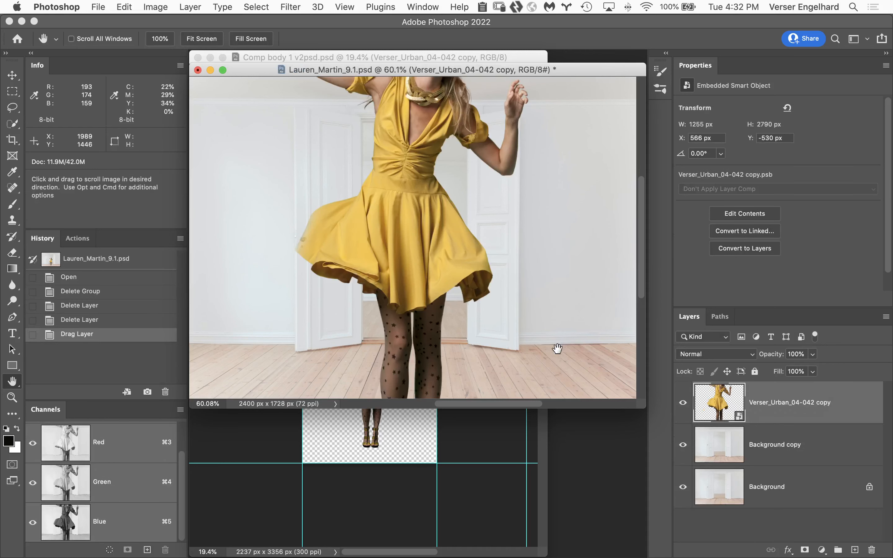
pyautogui.click(482, 441)
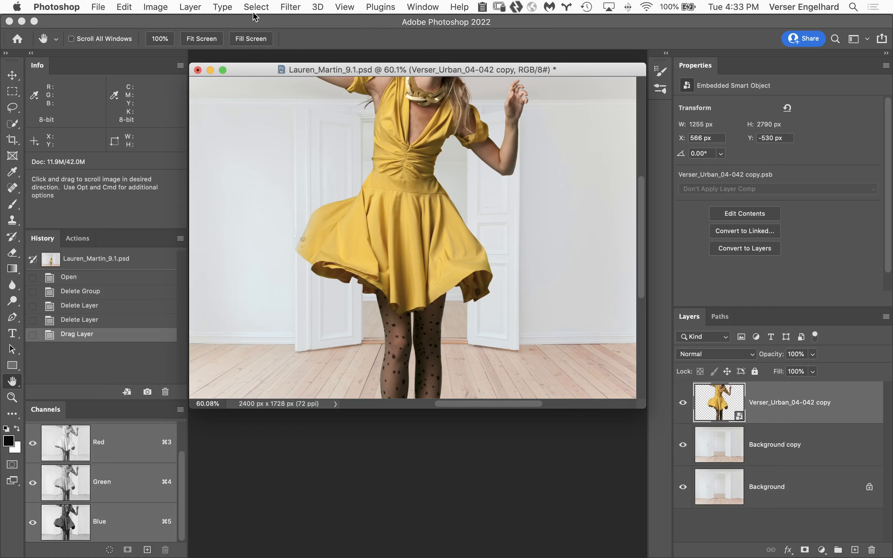
# Free Transform the woman with linked proportions, scaling her to about 151% and positioning her in the open doorway
pyautogui.press('super+t')
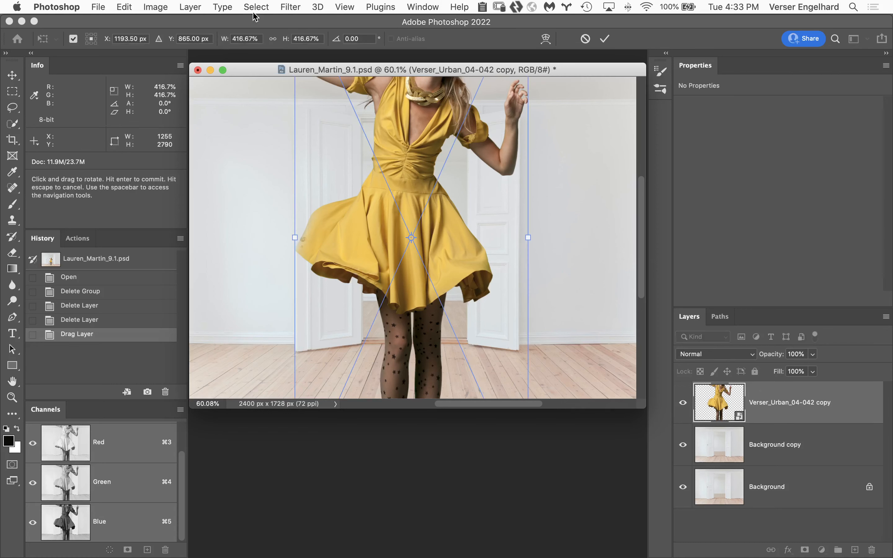
pyautogui.click(272, 38)
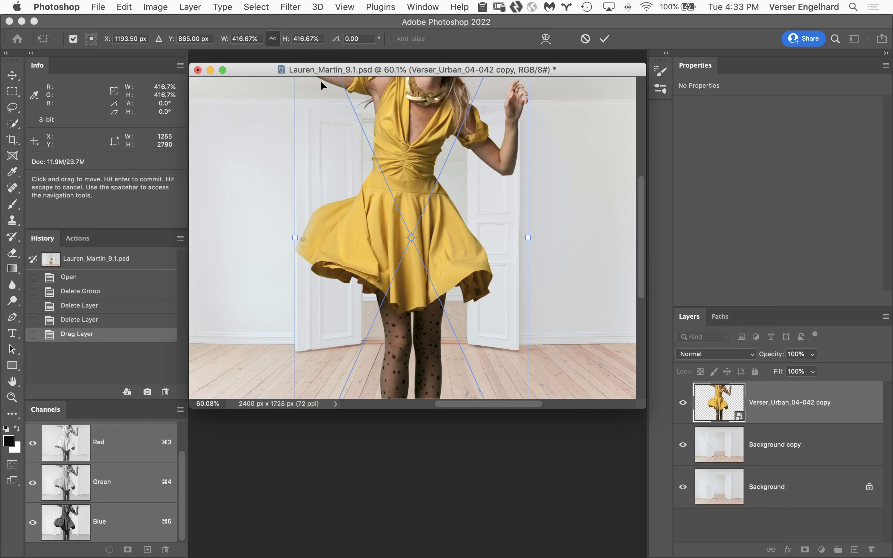
pyautogui.moveTo(288, 40); pyautogui.dragTo(279, 41)
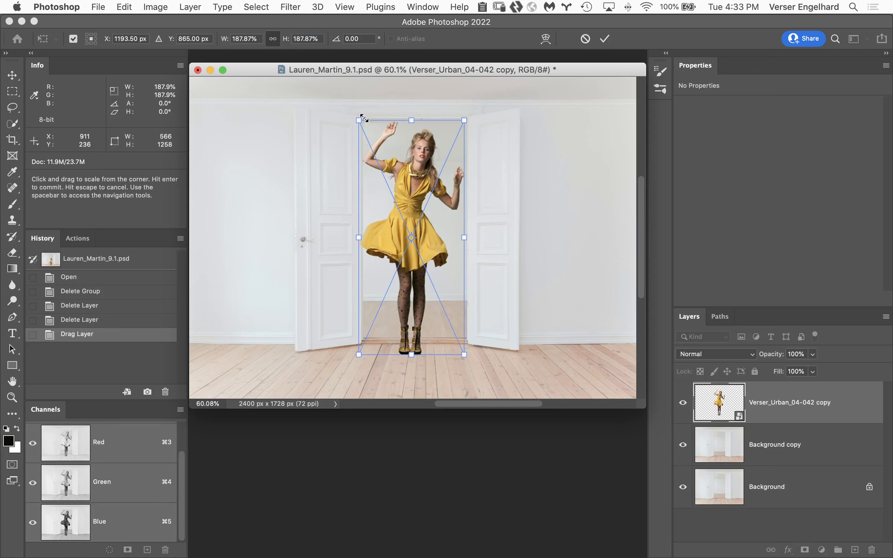
pyautogui.moveTo(360, 121); pyautogui.dragTo(379, 166)
pyautogui.moveTo(421, 267); pyautogui.dragTo(416, 258)
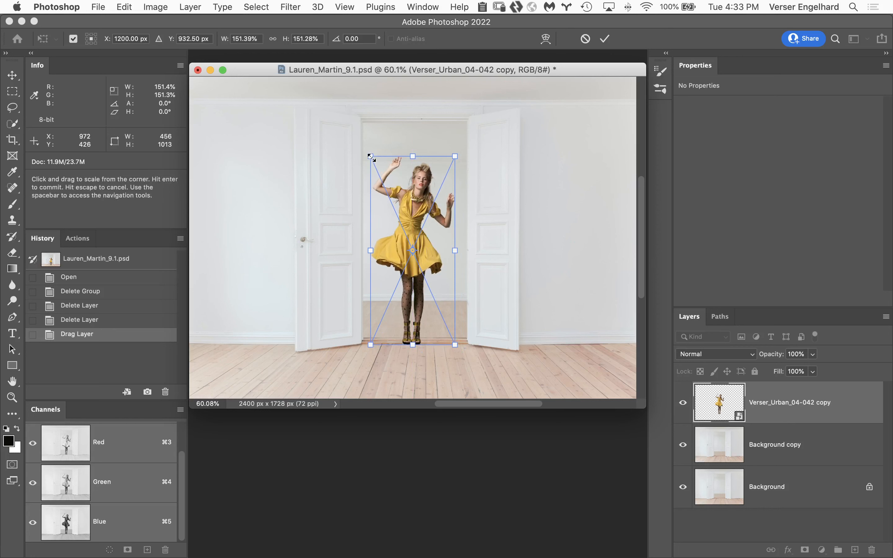
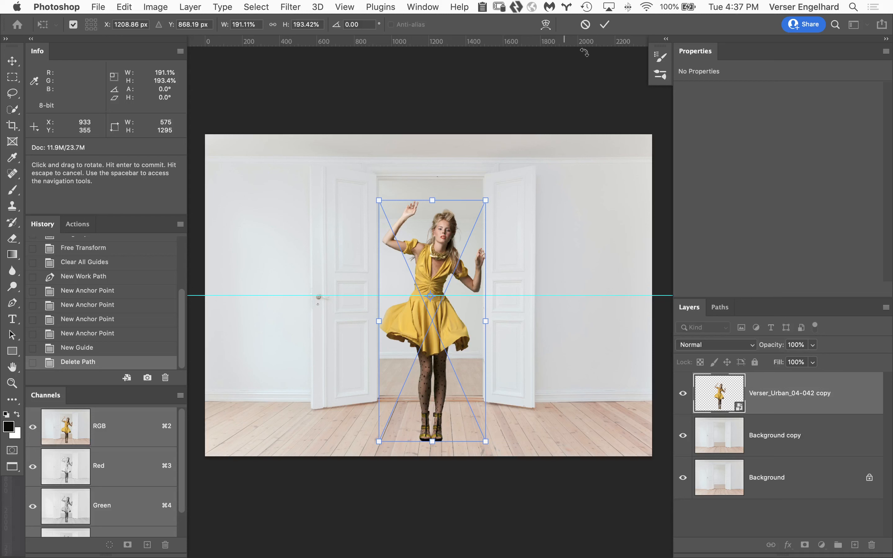
# Apply the Free Transform to the woman in the doorway
pyautogui.click(604, 24)
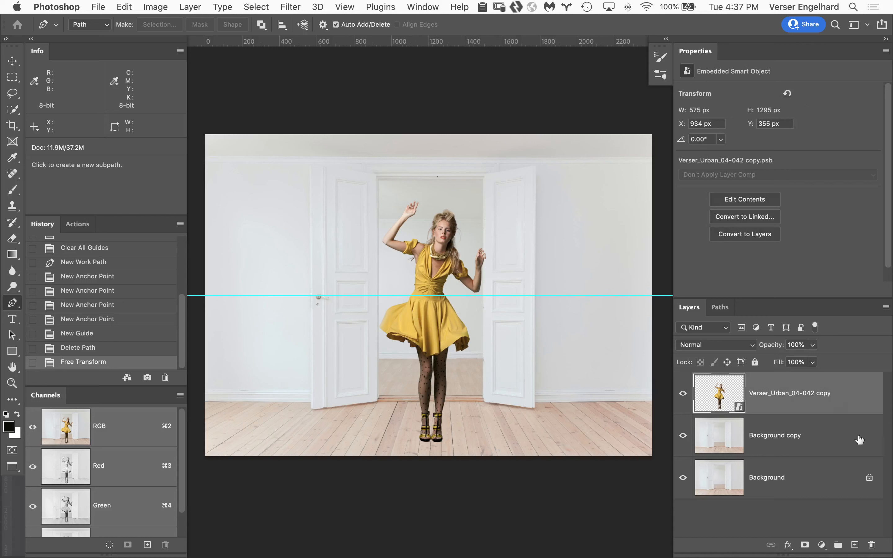
# Check the Background copy layer for color casts with a temporary Hue/Saturation layer at +100 saturation, and delete that adjustment
pyautogui.click(837, 434)
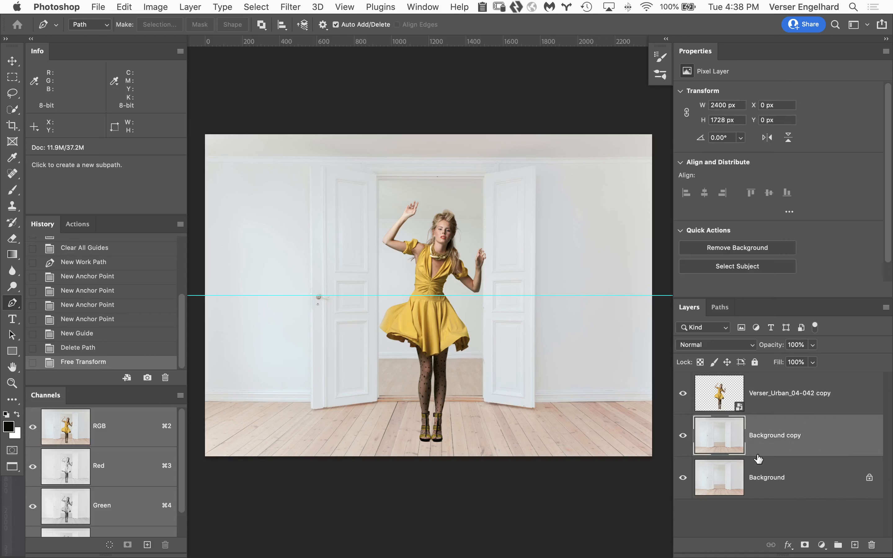
pyautogui.click(821, 545)
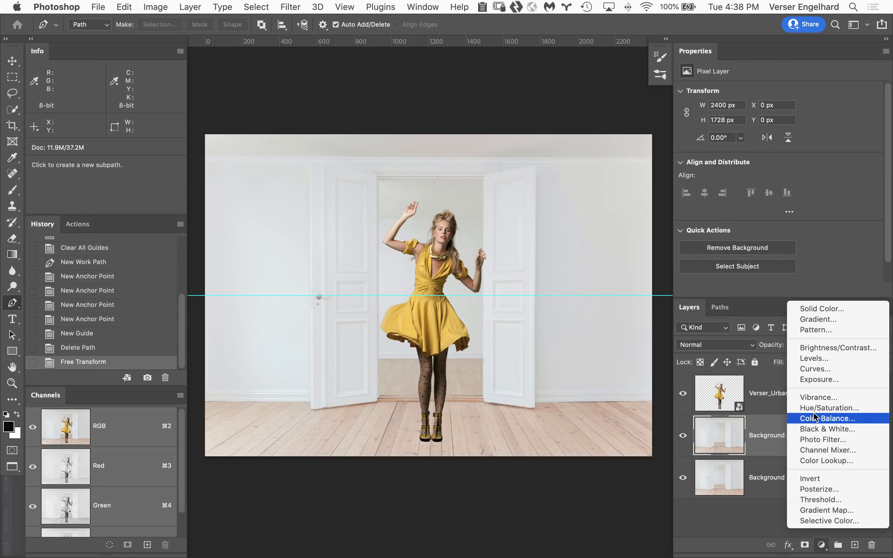
pyautogui.click(825, 408)
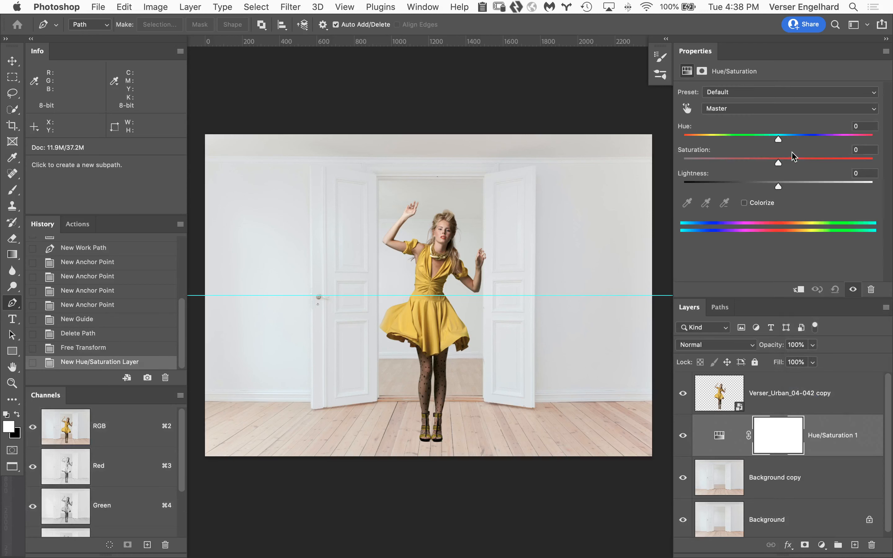
pyautogui.moveTo(781, 162); pyautogui.dragTo(873, 162)
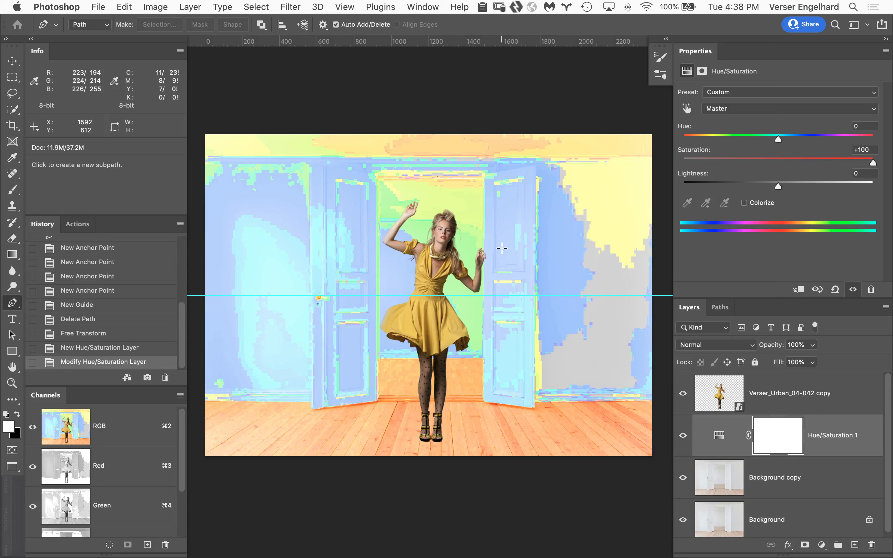
pyautogui.moveTo(841, 449); pyautogui.dragTo(871, 545)
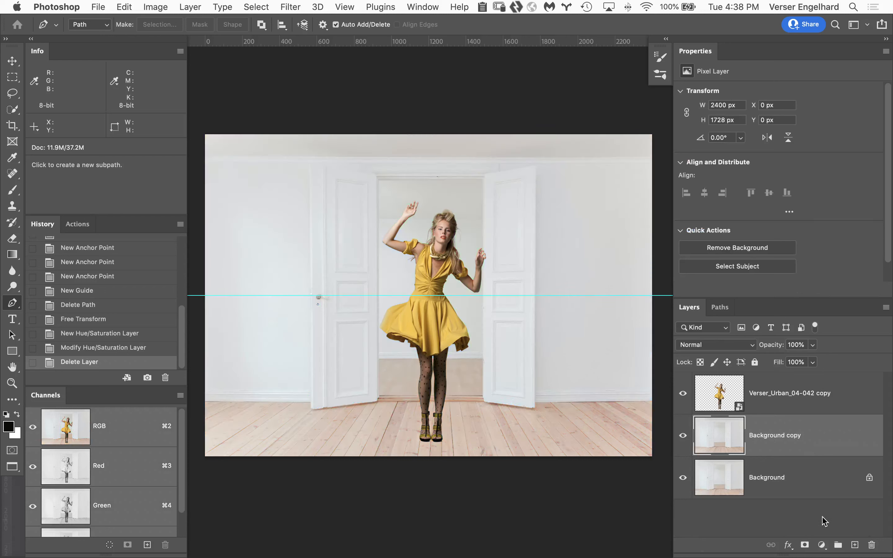
# Try a Black & White adjustment layer over the whole Background copy layer, and hide it to compare
pyautogui.click(821, 544)
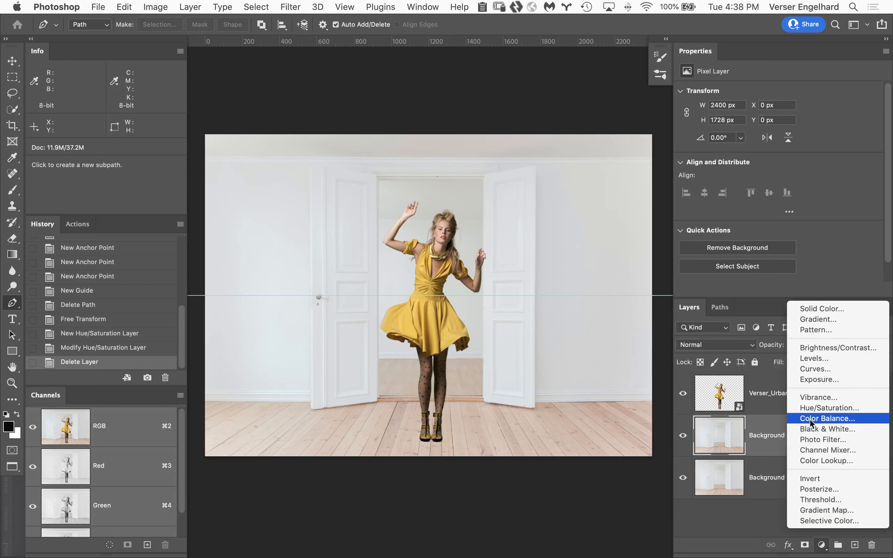
pyautogui.click(821, 429)
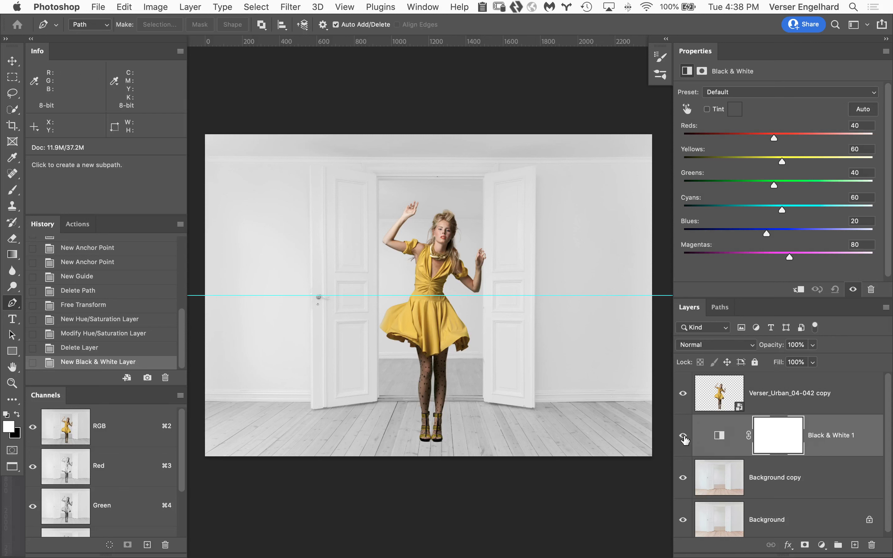
pyautogui.click(683, 437)
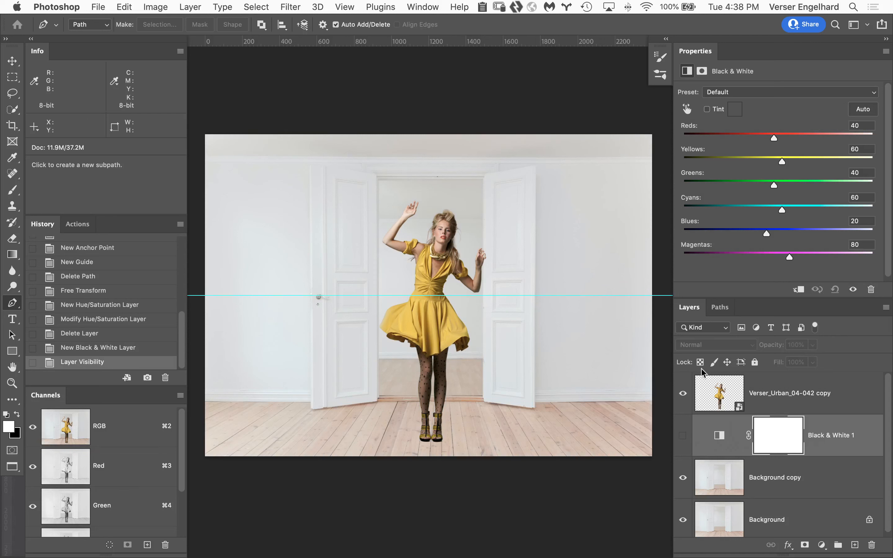
# Hide the woman's layer and select the wooden floor, including the part inside the doorway, with Quick Selection
pyautogui.click(683, 394)
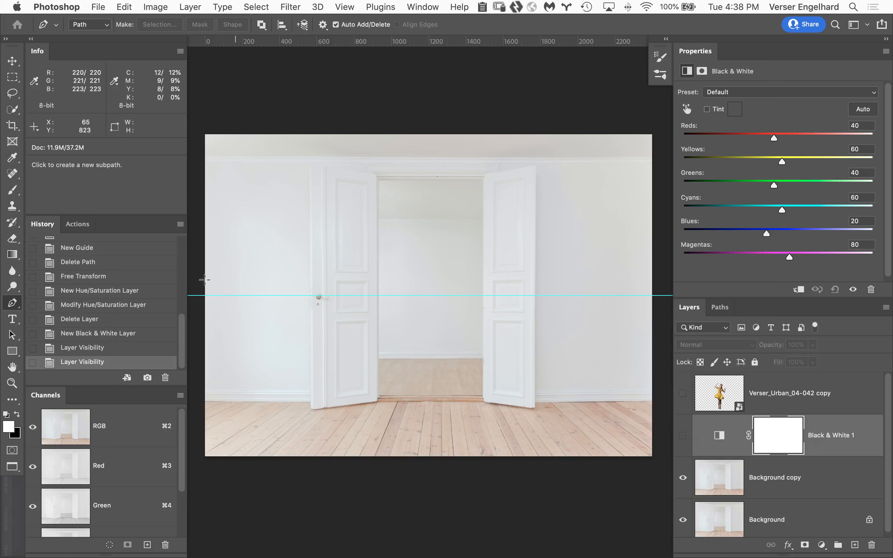
pyautogui.click(14, 110)
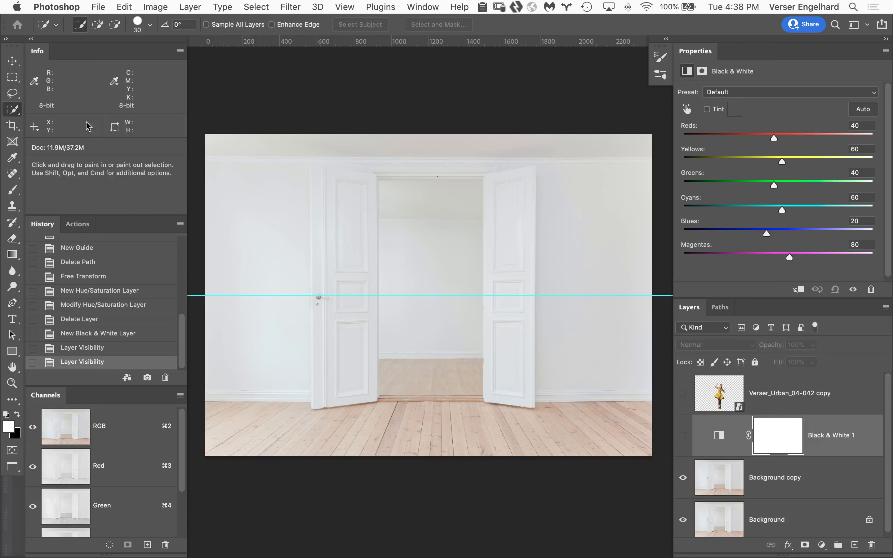
pyautogui.moveTo(416, 374)
pyautogui.mouseDown()
pyautogui.moveTo(419, 396)
pyautogui.moveTo(380, 428)
pyautogui.moveTo(245, 437)
pyautogui.moveTo(438, 418)
pyautogui.moveTo(595, 425)
pyautogui.moveTo(635, 409)
pyautogui.mouseUp()
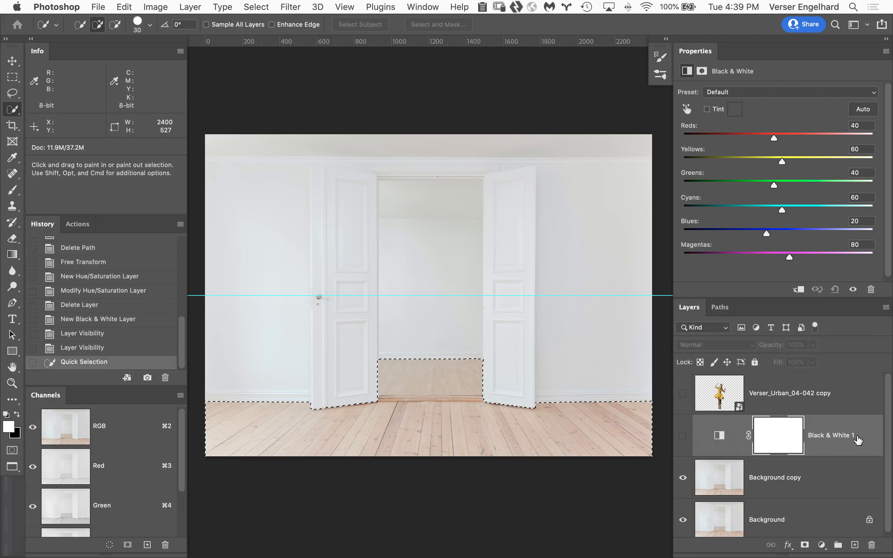
# Replace the Black & White layer with one using an inverted floor-selection mask to neutralize only the walls and doors, and show the woman
pyautogui.moveTo(858, 439); pyautogui.dragTo(875, 546)
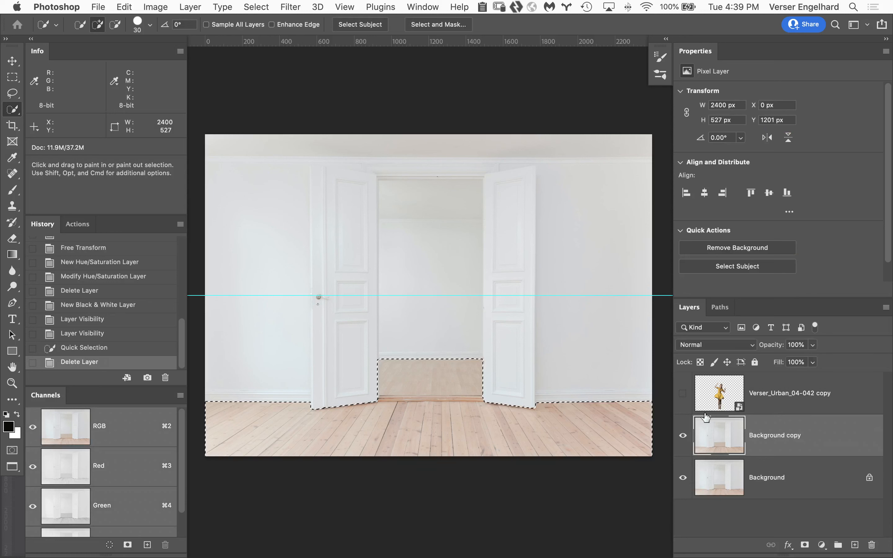
pyautogui.click(821, 546)
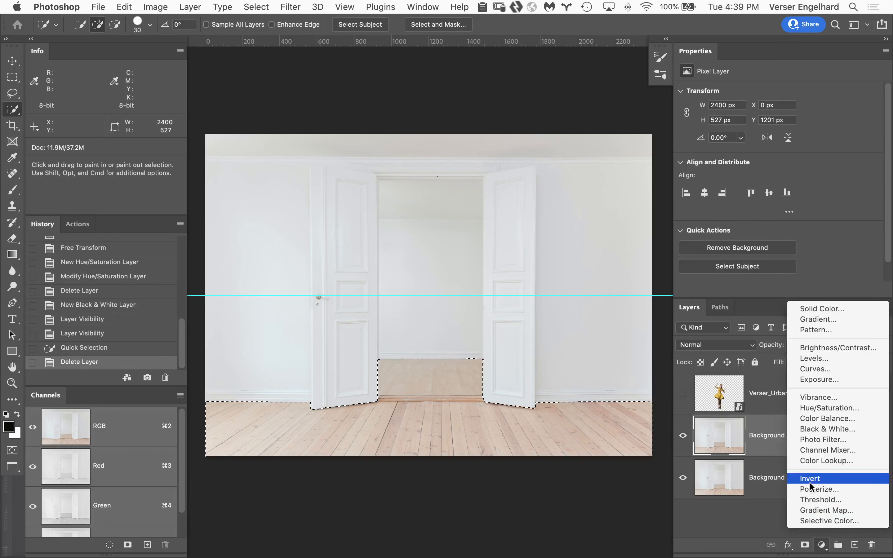
pyautogui.click(842, 429)
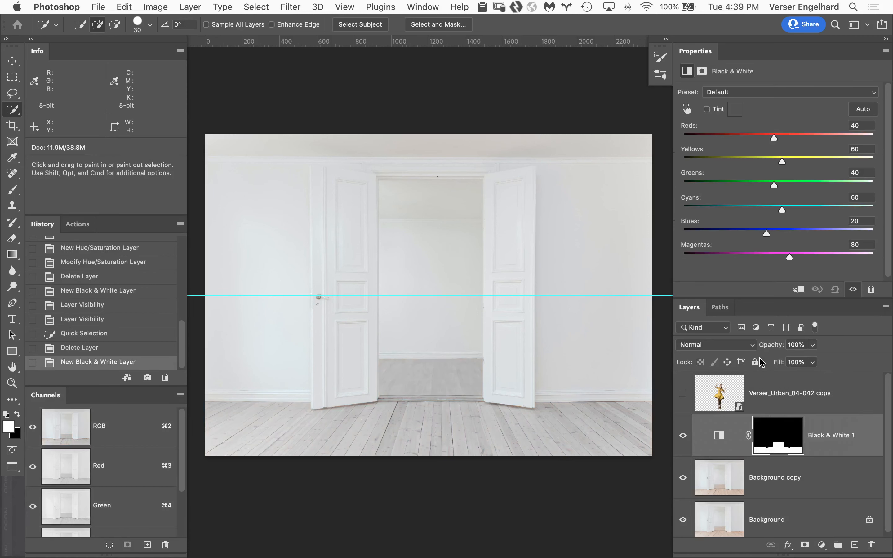
pyautogui.press('cmd+i')
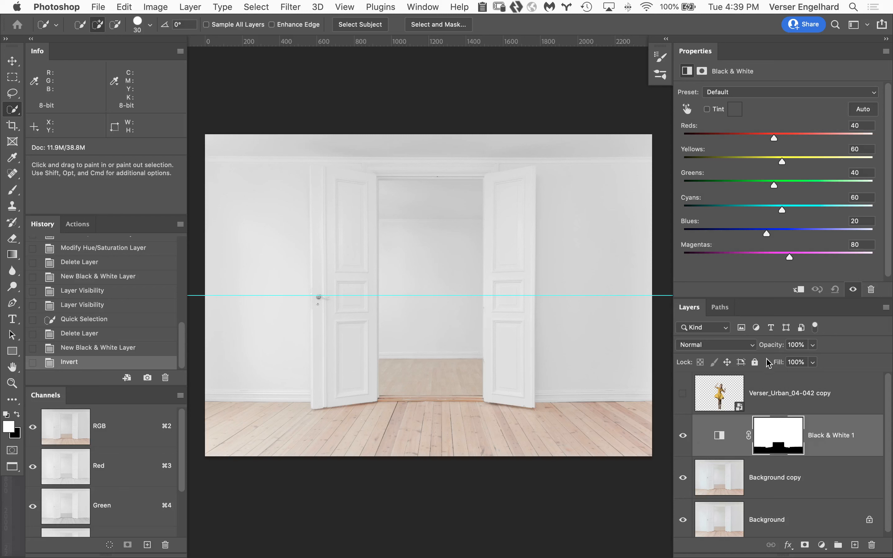
pyautogui.click(682, 393)
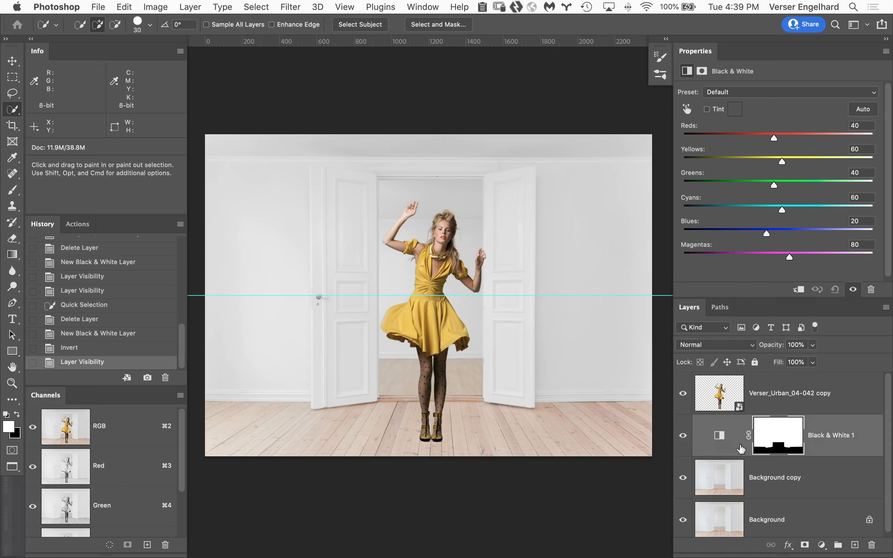
# Run the Check Layers action above the woman's layer
pyautogui.click(838, 430)
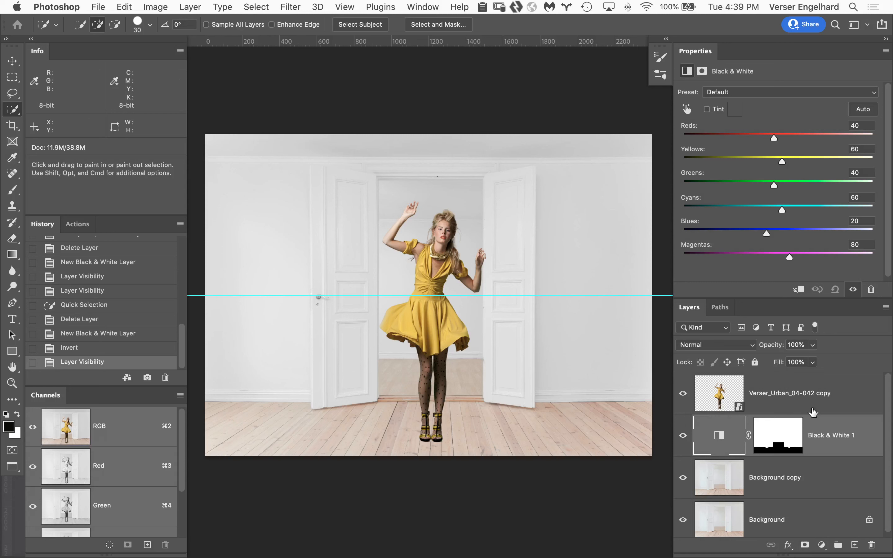
pyautogui.click(847, 392)
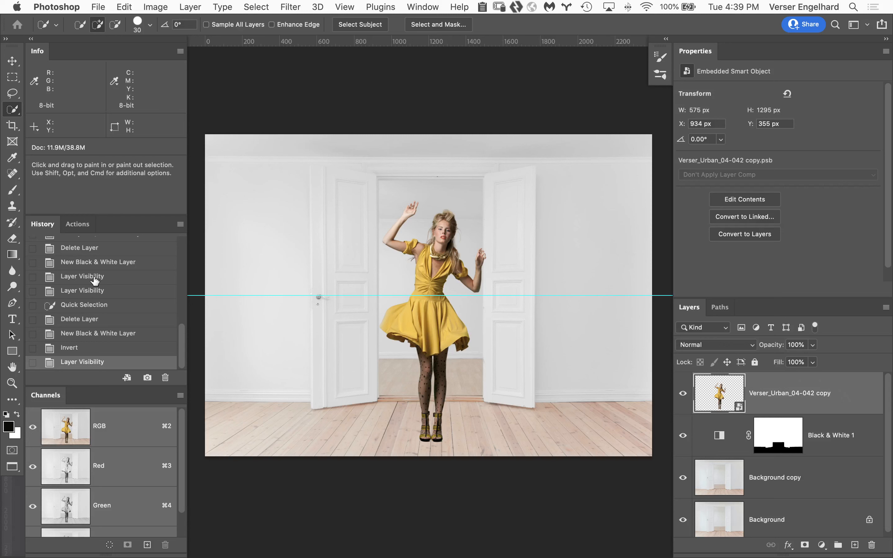
pyautogui.click(78, 224)
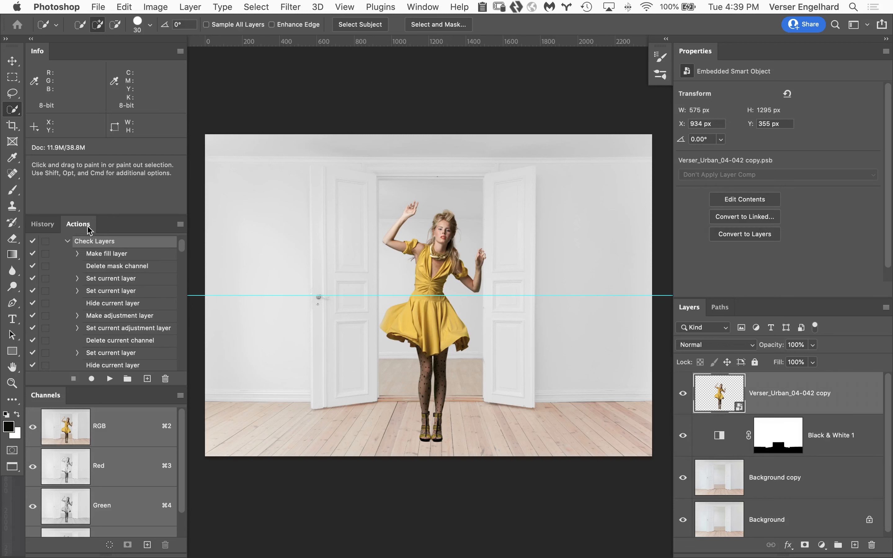
pyautogui.click(109, 378)
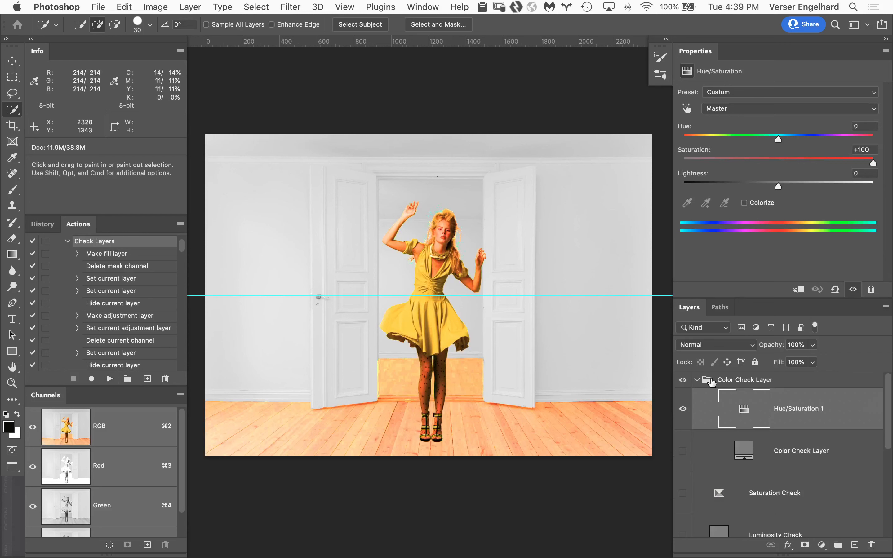
# Hide the Hue/Saturation 1 check layer and show the Luminosity Check layer to judge the woman's brightness
pyautogui.click(684, 410)
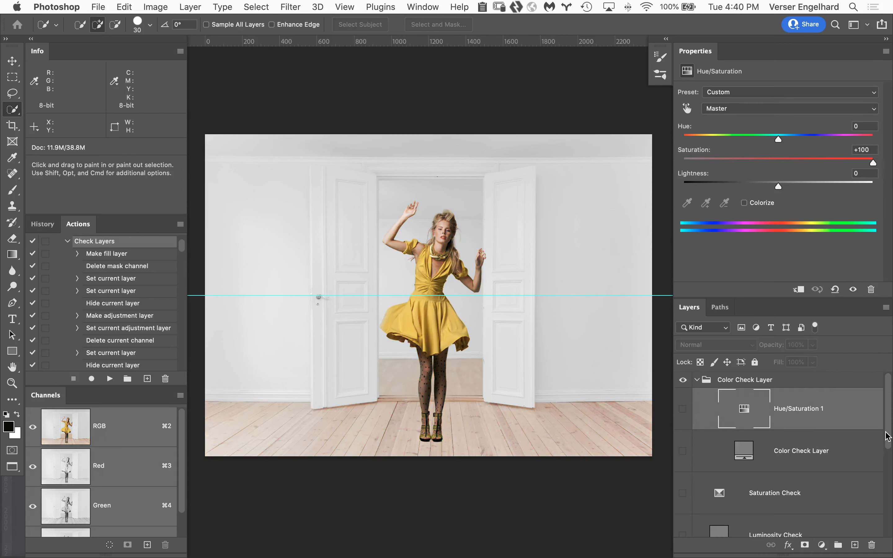
pyautogui.moveTo(887, 437); pyautogui.dragTo(887, 459)
pyautogui.click(683, 488)
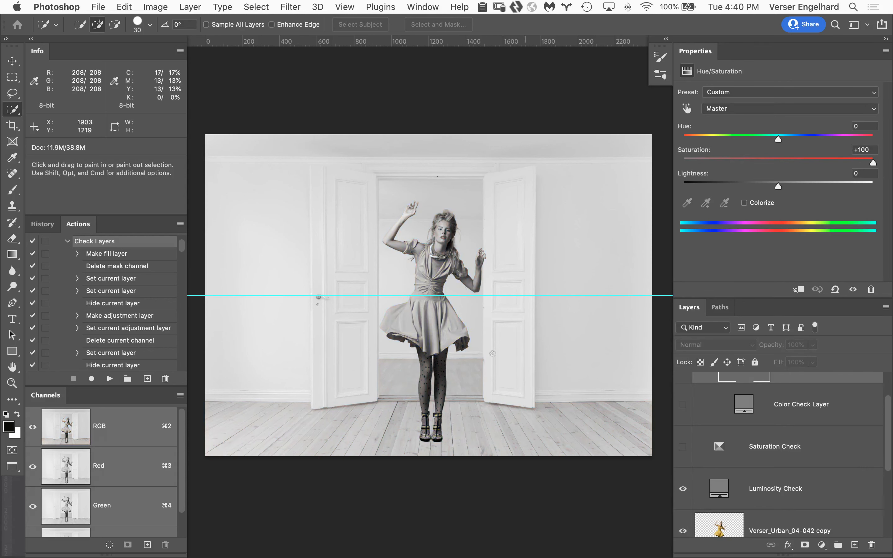
pyautogui.scroll(2, 495, 350)
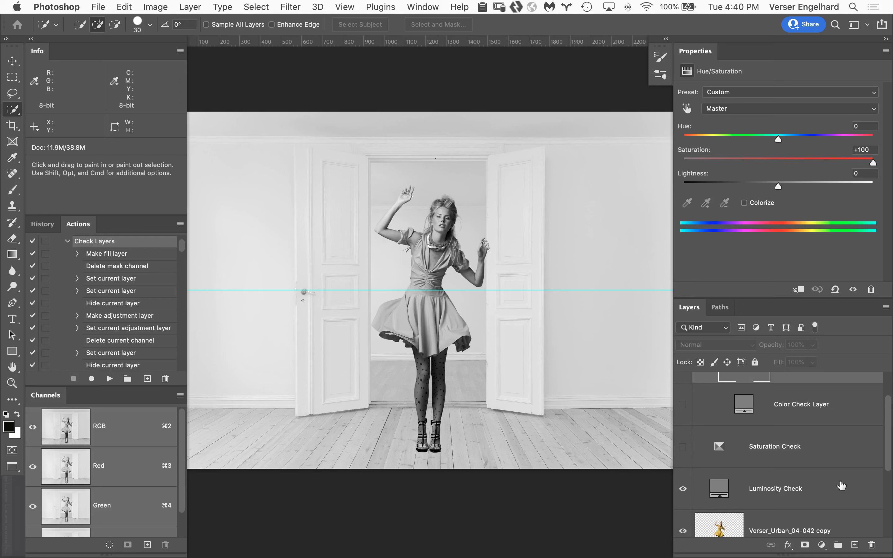
# Add a Curves layer clipped to the woman, set it to Luminosity blending, and raise its midtones slightly
pyautogui.click(813, 521)
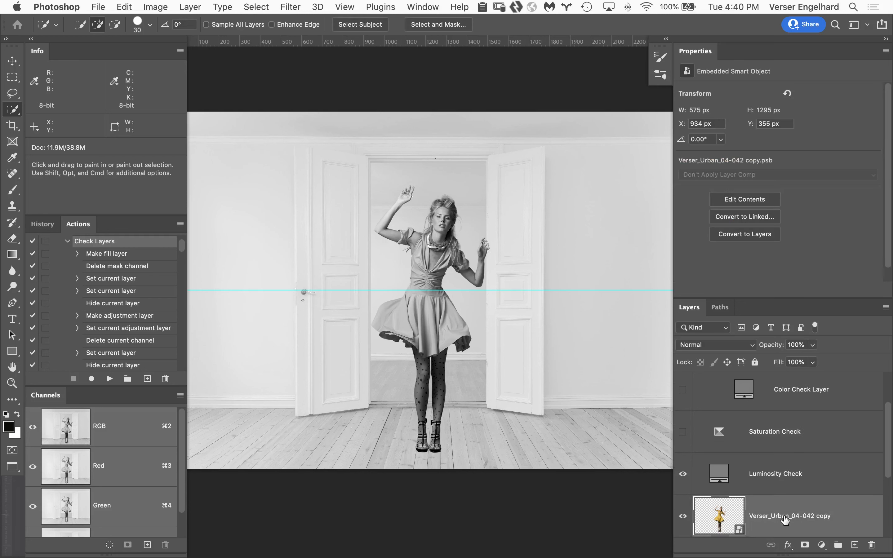
pyautogui.click(822, 546)
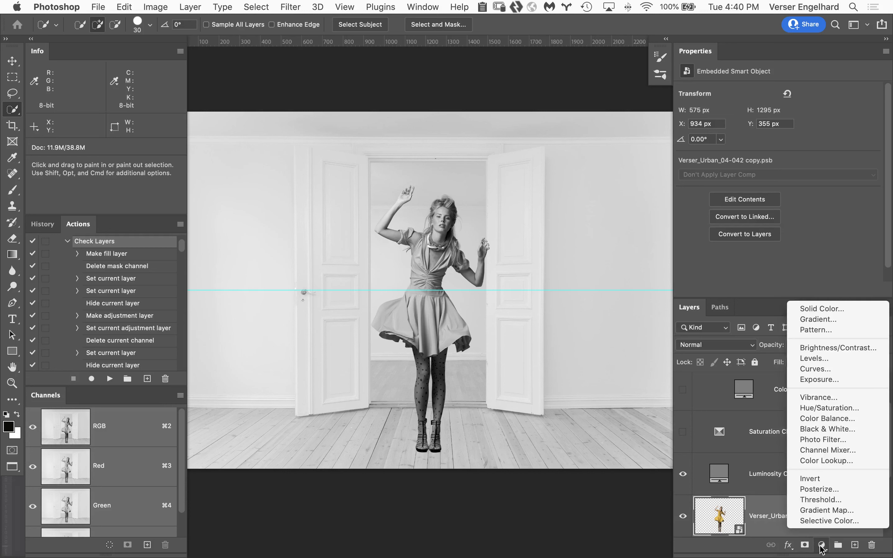
pyautogui.click(817, 369)
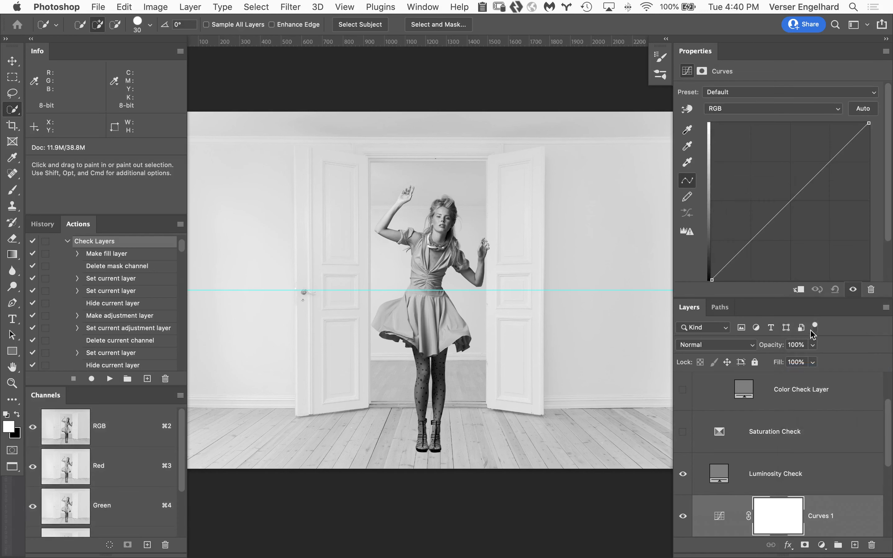
pyautogui.click(799, 289)
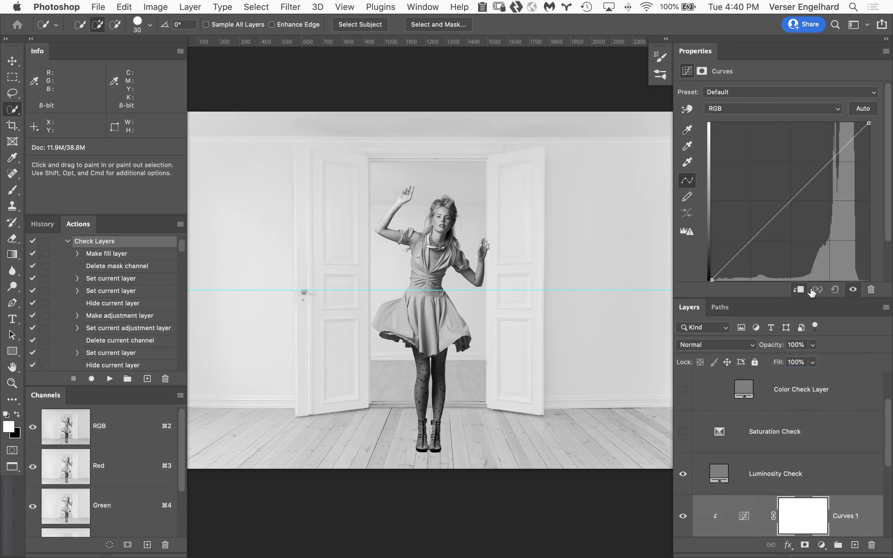
pyautogui.click(727, 346)
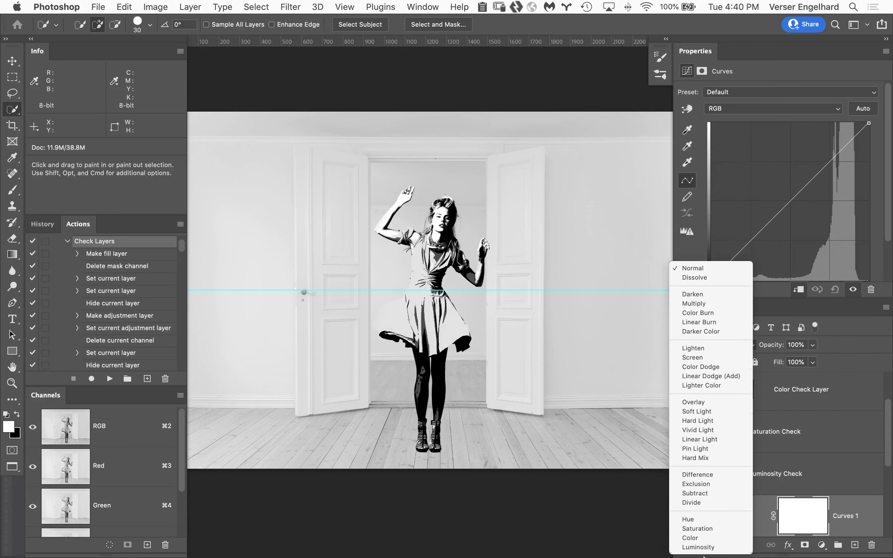
pyautogui.click(703, 548)
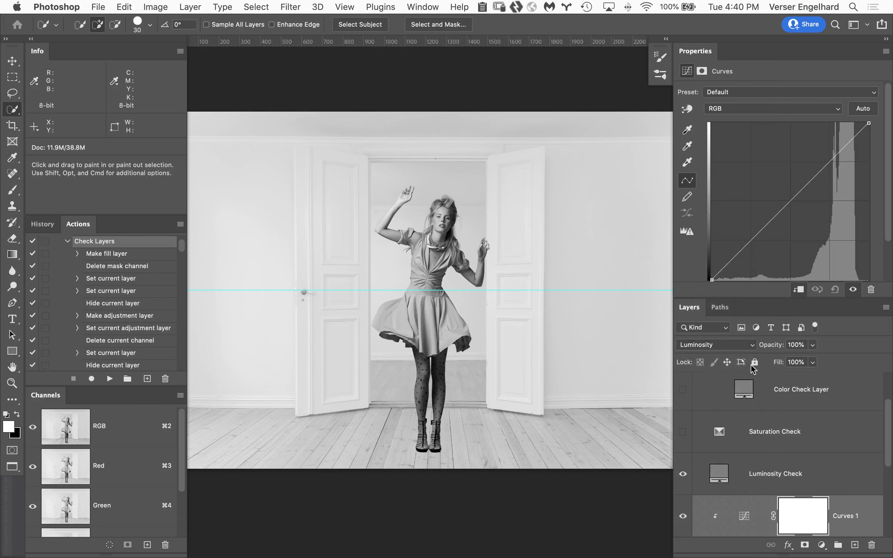
pyautogui.moveTo(790, 201); pyautogui.dragTo(784, 192)
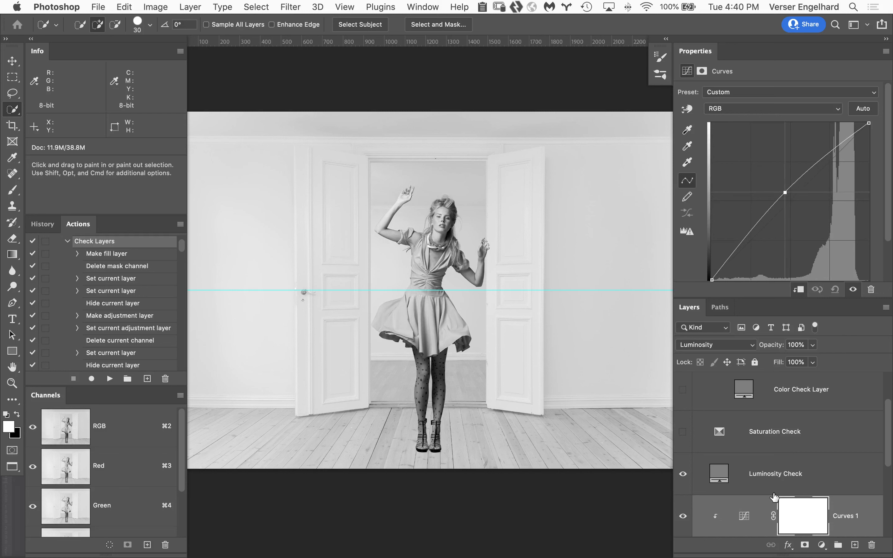
# Hide the Luminosity Check layer and compare the woman with the Curves 1 adjustment off and on
pyautogui.click(683, 475)
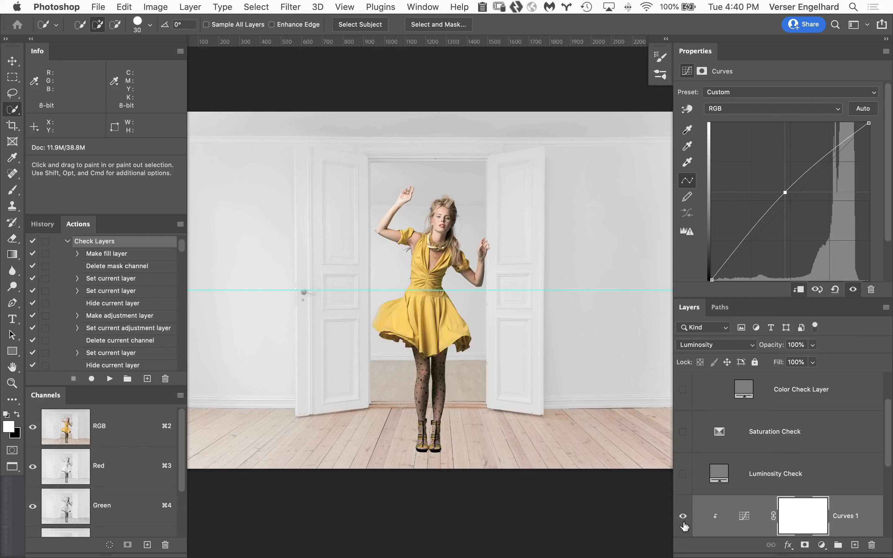
pyautogui.click(683, 517)
pyautogui.click(683, 517)
# Show the Saturation Check layer and add a Hue/Saturation layer clipped to the woman with Saturation blending
pyautogui.click(682, 432)
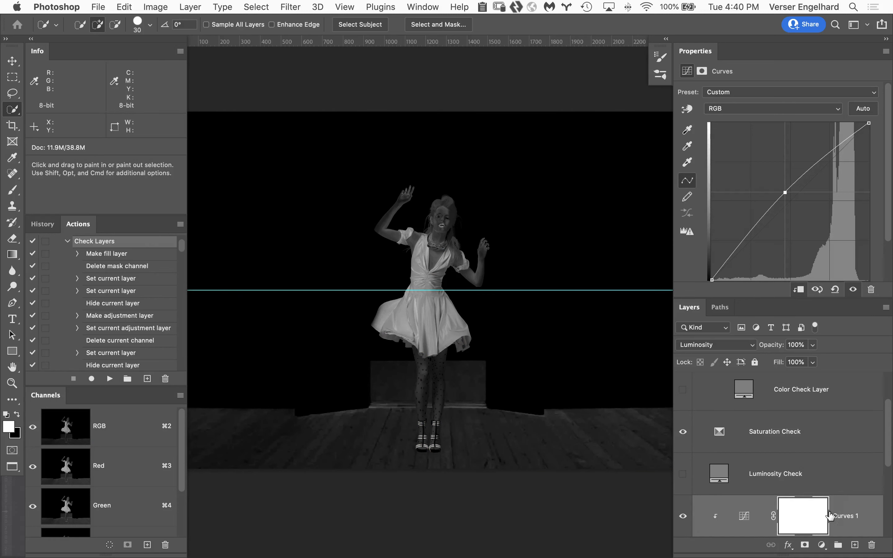
pyautogui.click(821, 548)
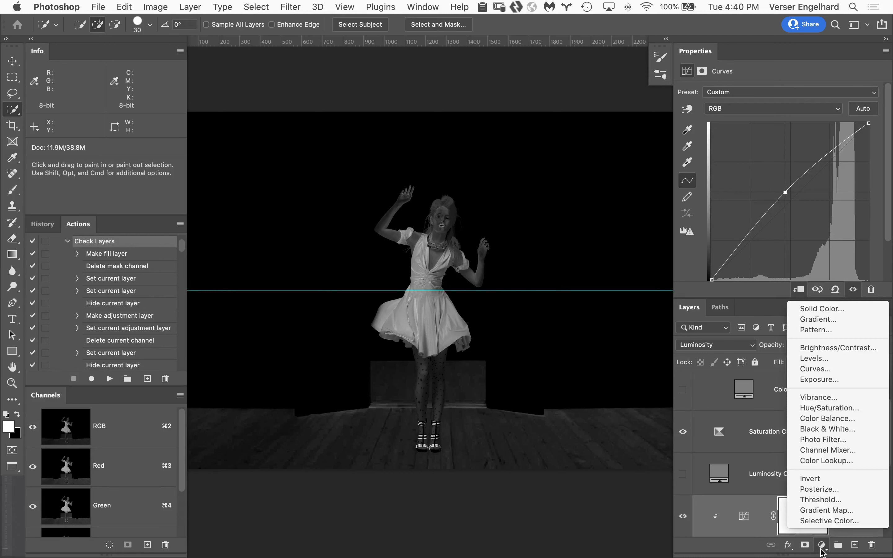
pyautogui.click(832, 408)
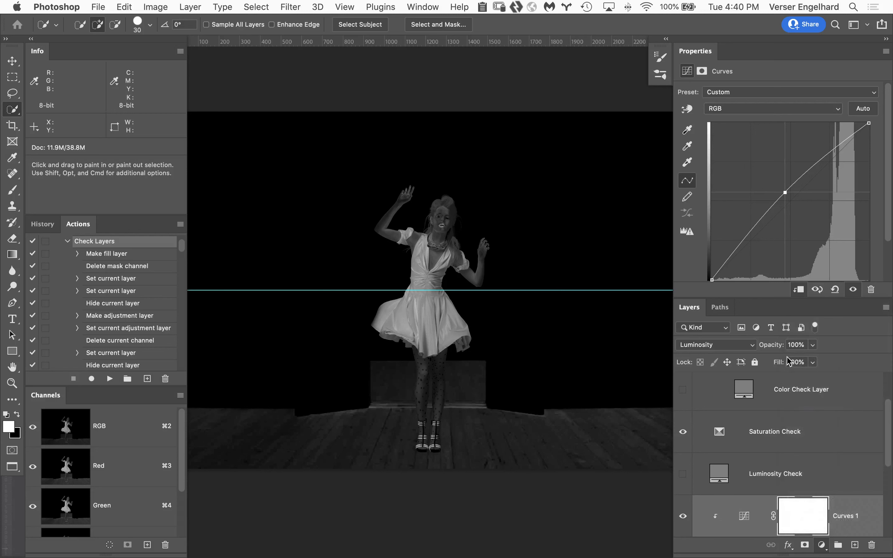
pyautogui.click(799, 290)
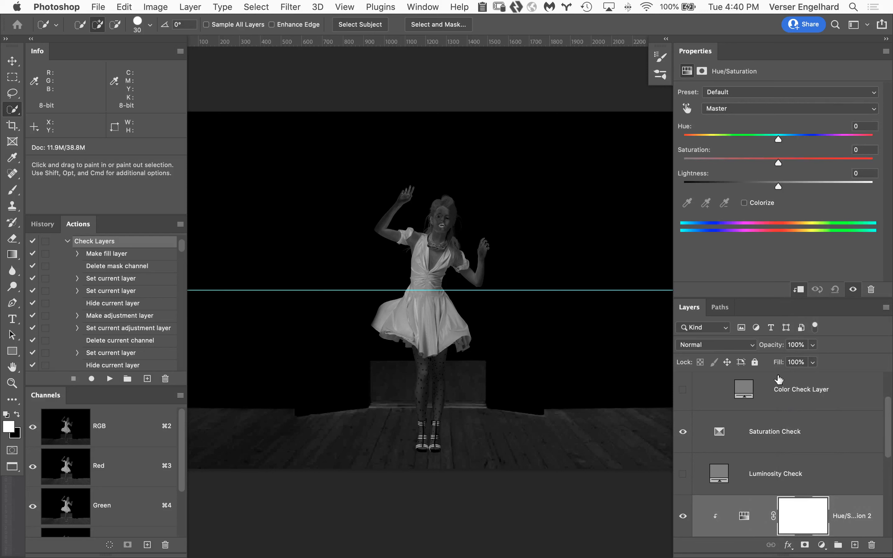
pyautogui.click(726, 345)
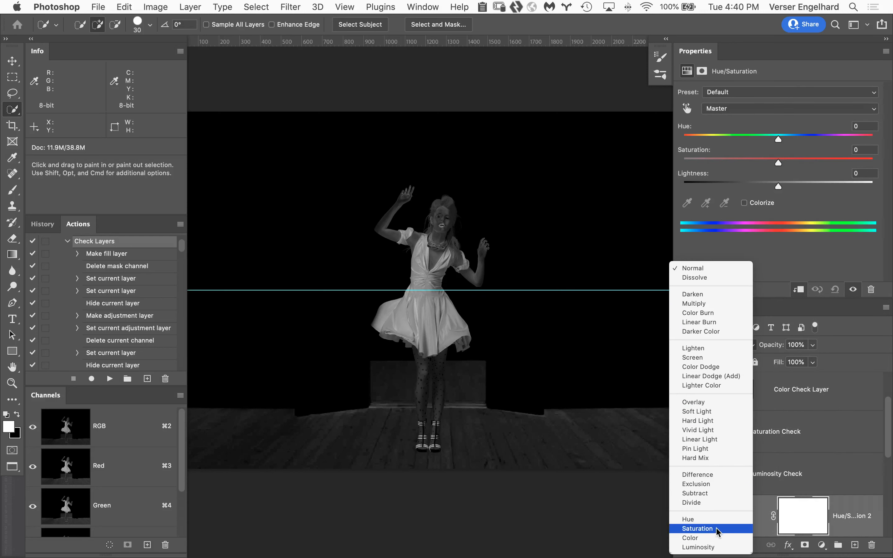
pyautogui.click(718, 528)
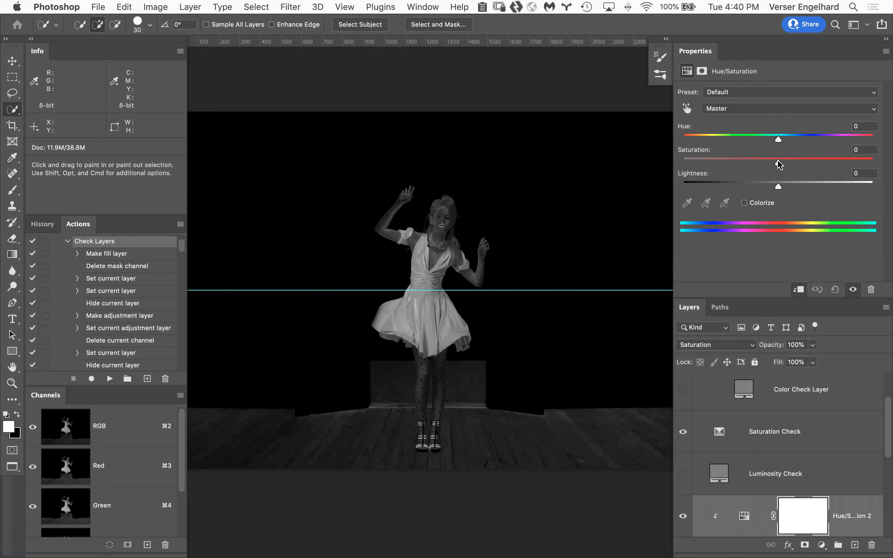
# Reduce the woman's saturation to -17, hide the Saturation Check layer and compare her with and without the adjustment
pyautogui.moveTo(776, 161); pyautogui.dragTo(771, 163)
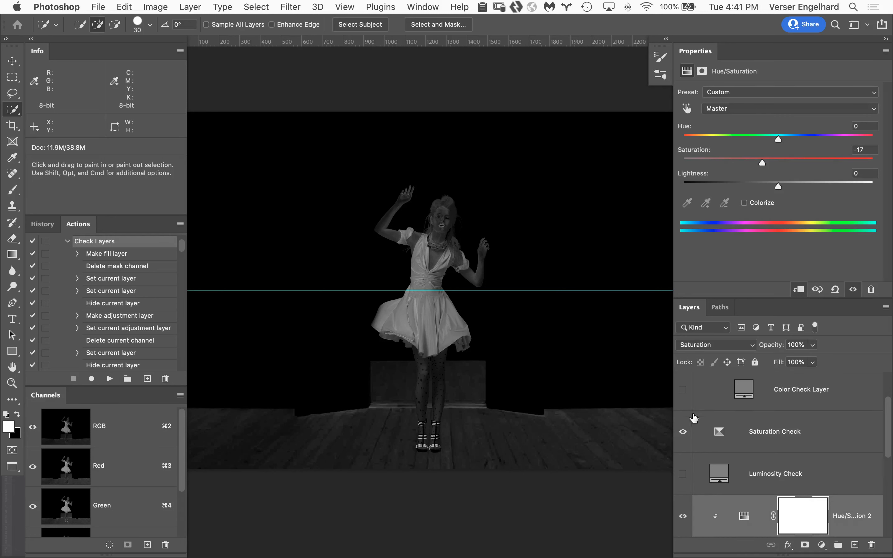
pyautogui.click(683, 431)
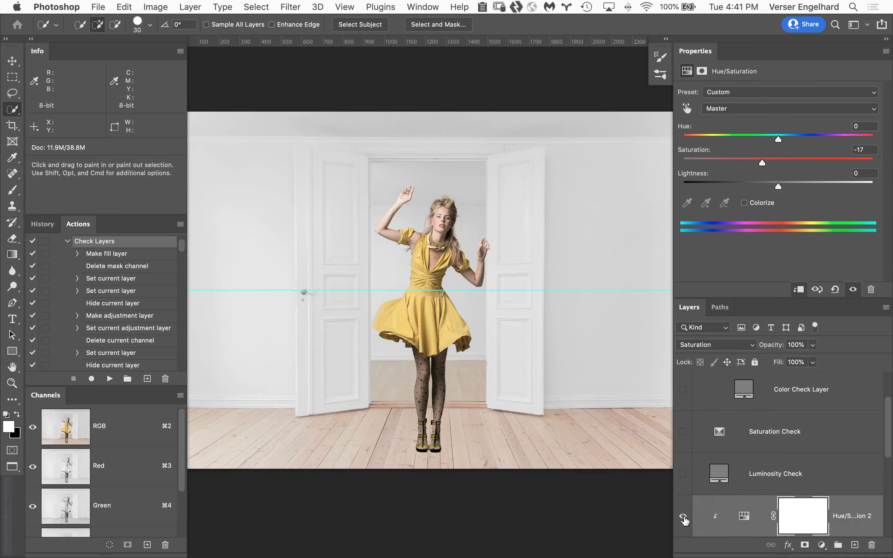
pyautogui.click(682, 516)
# Show Hue/Saturation 1 and the Color Check Layer to judge the woman's hue against the floor, then hide their group
pyautogui.moveTo(887, 406); pyautogui.dragTo(888, 362)
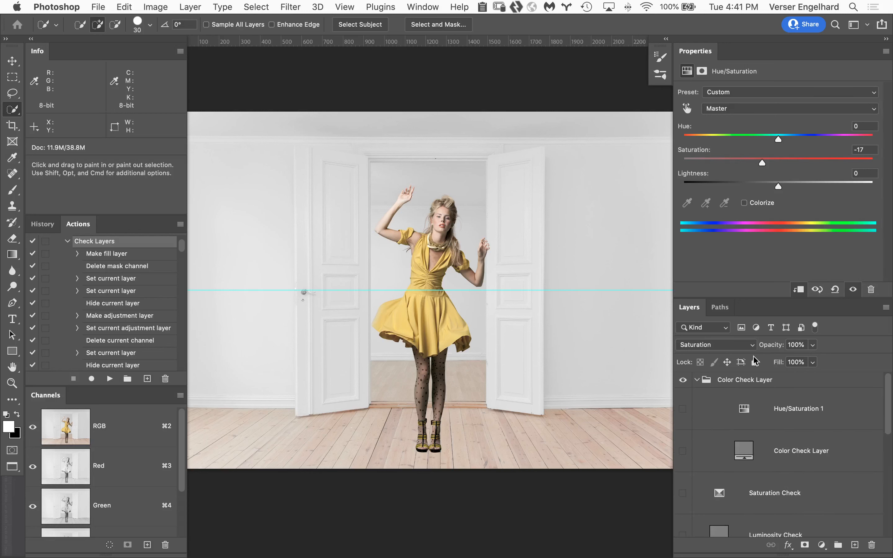
pyautogui.moveTo(683, 411); pyautogui.dragTo(685, 452)
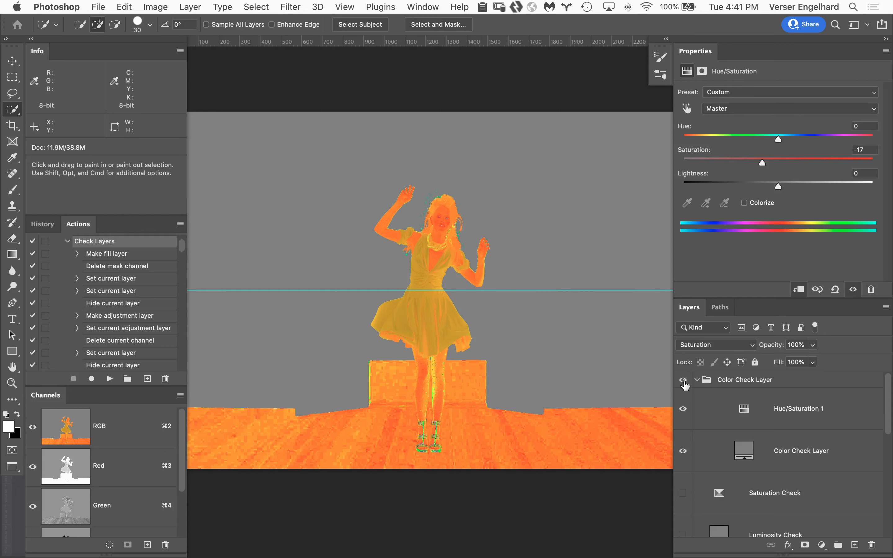
pyautogui.click(682, 380)
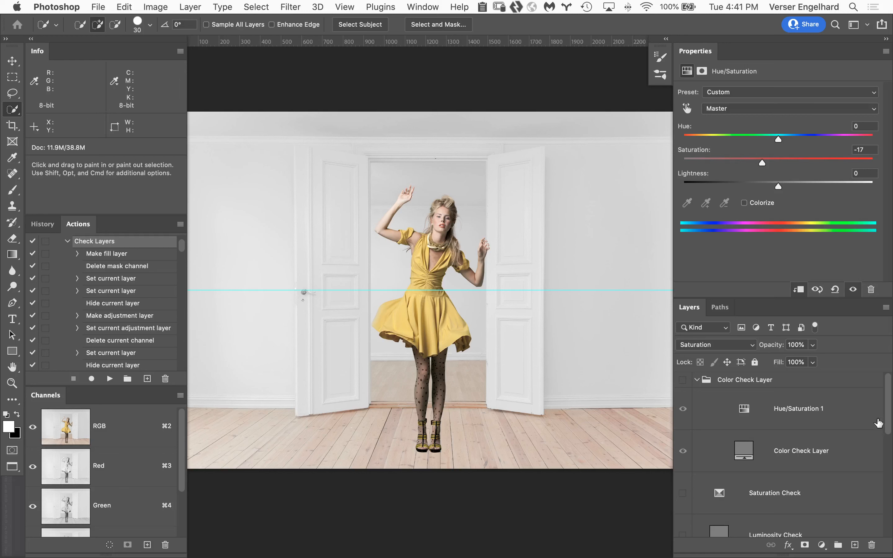
# Add a Curves layer directly above Black & White 1 and set its blending mode to Multiply
pyautogui.moveTo(889, 416); pyautogui.dragTo(891, 521)
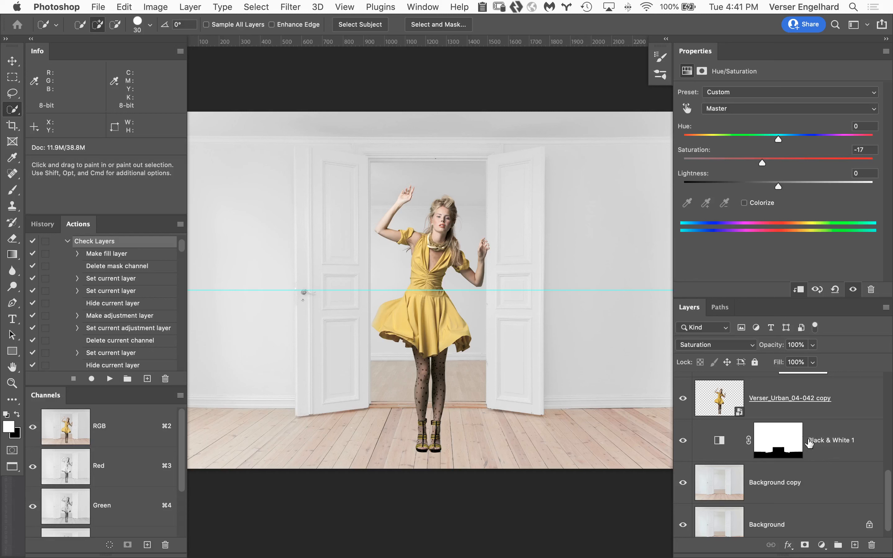
pyautogui.click(837, 430)
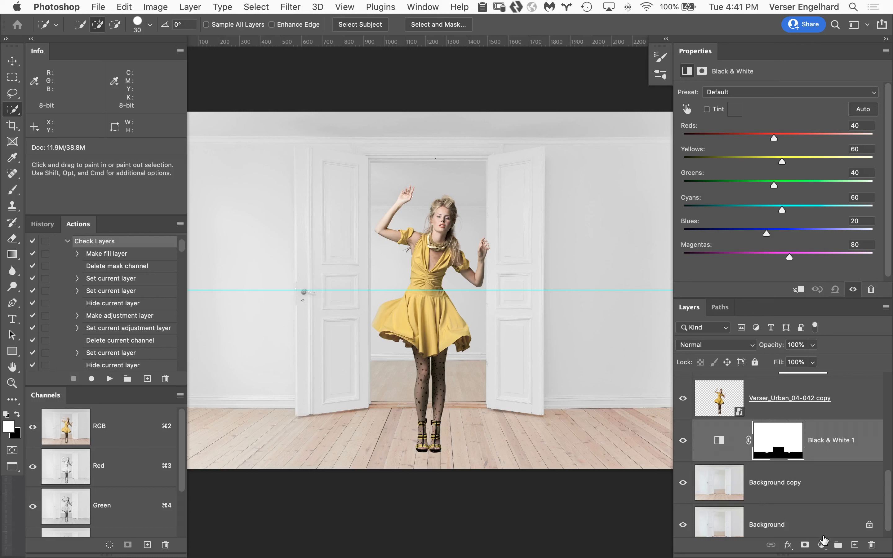
pyautogui.click(821, 546)
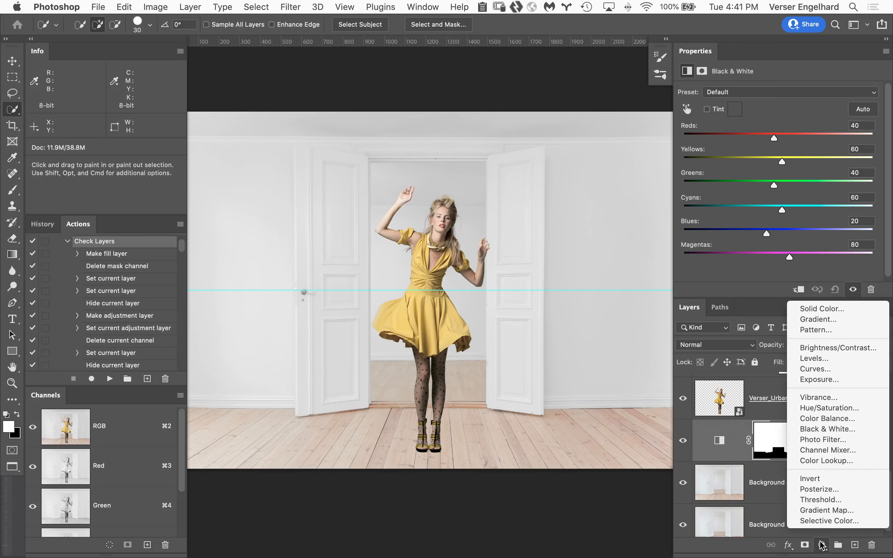
pyautogui.click(815, 369)
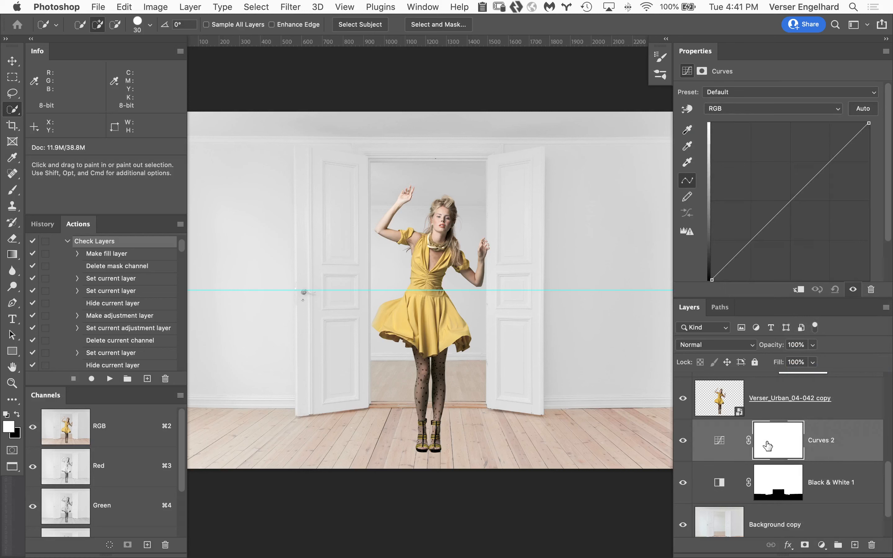
pyautogui.click(733, 347)
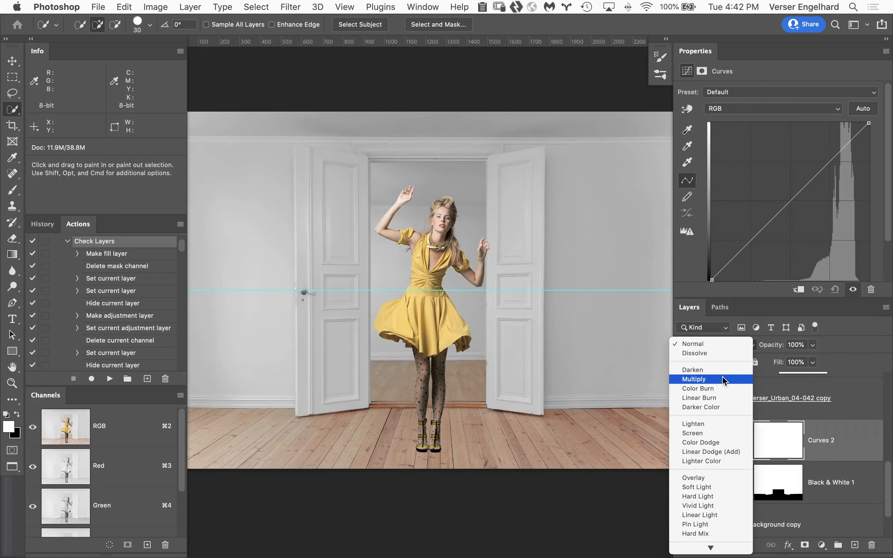
pyautogui.click(725, 379)
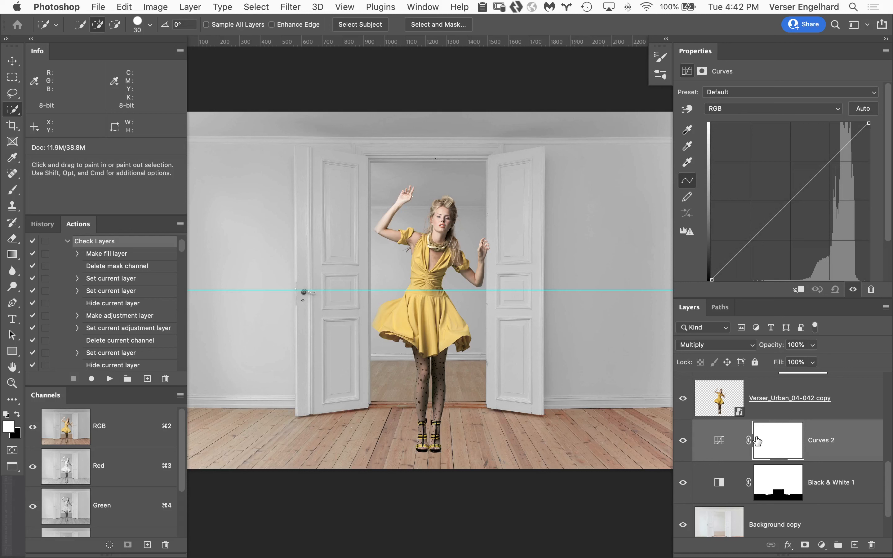
# Fill the Curves 2 mask with a linear black-to-white gradient from the left wall to the right wall and compare the darkening off and on
pyautogui.press('g')
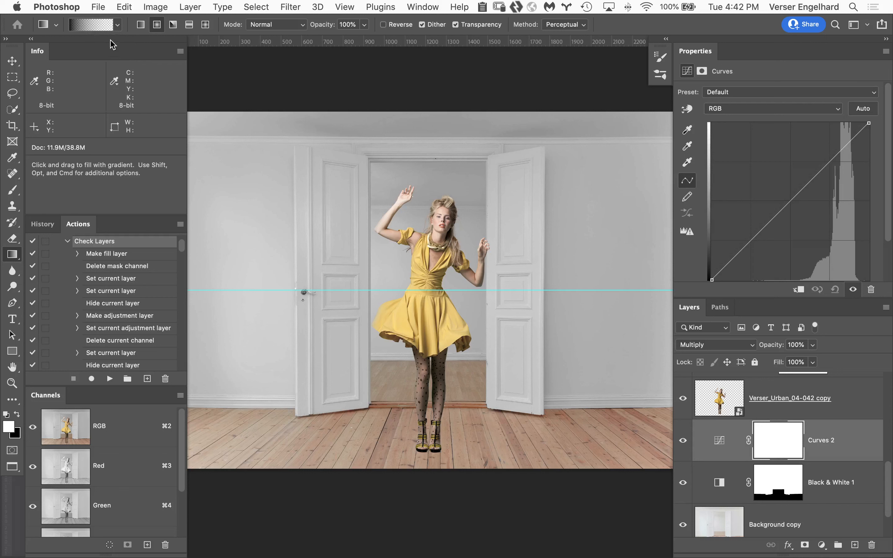
pyautogui.click(119, 26)
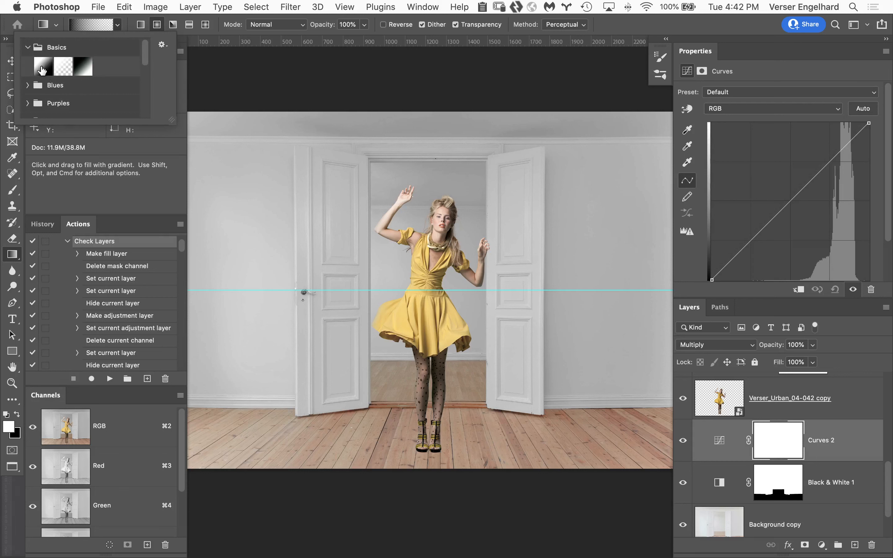
pyautogui.click(42, 70)
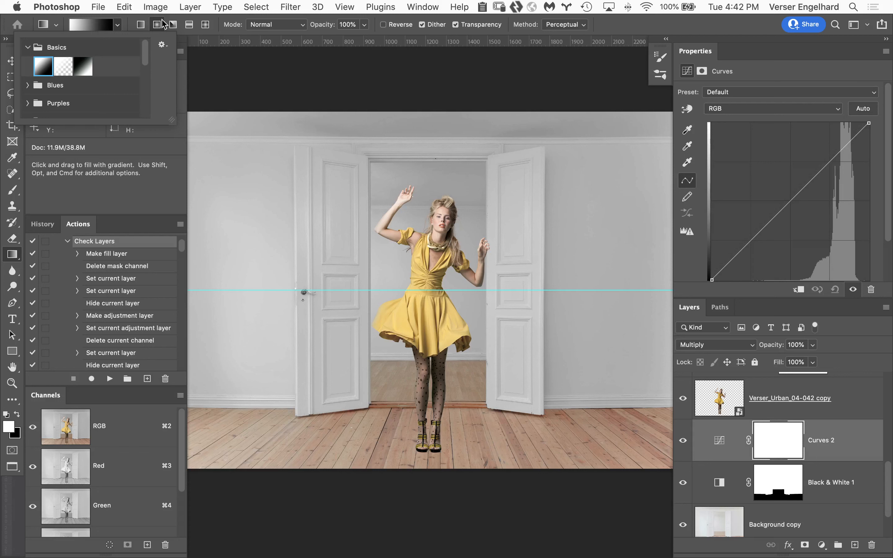
pyautogui.click(140, 26)
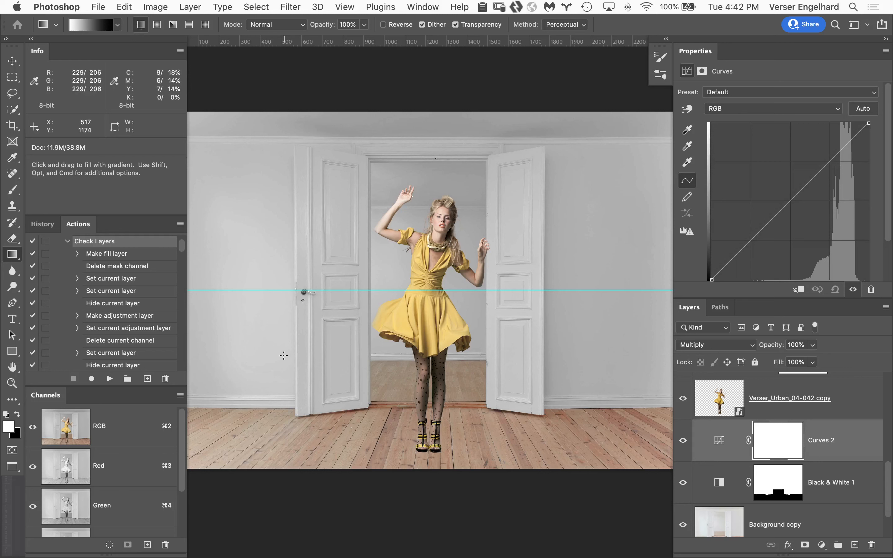
pyautogui.press('x')
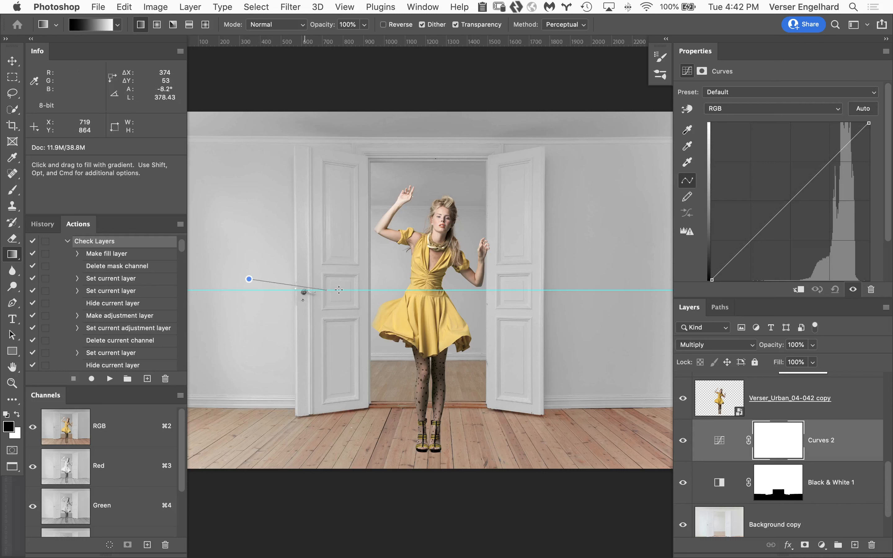
pyautogui.moveTo(338, 289); pyautogui.dragTo(575, 281)
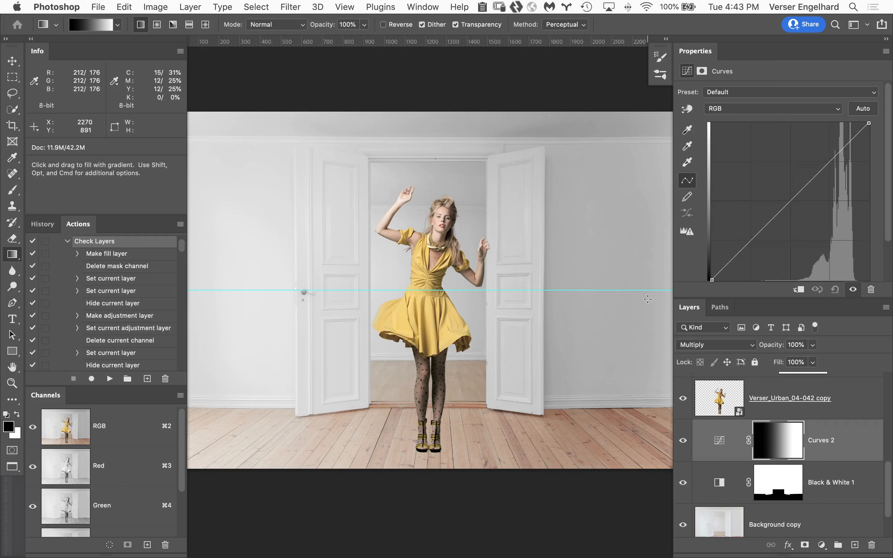
pyautogui.click(683, 441)
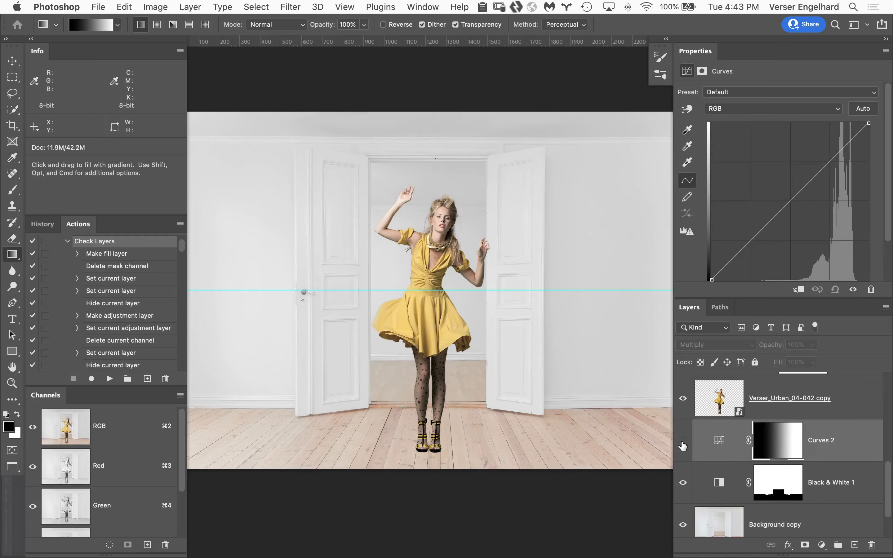
pyautogui.click(682, 443)
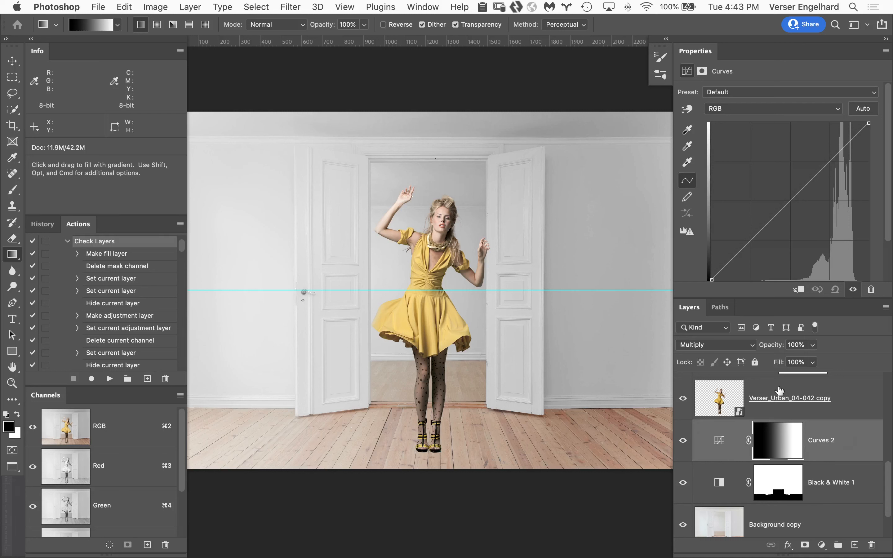
# Duplicate the gradient-masked Curves 2 layer twice to deepen the shading, then delete the topmost copy
pyautogui.press('super+j')
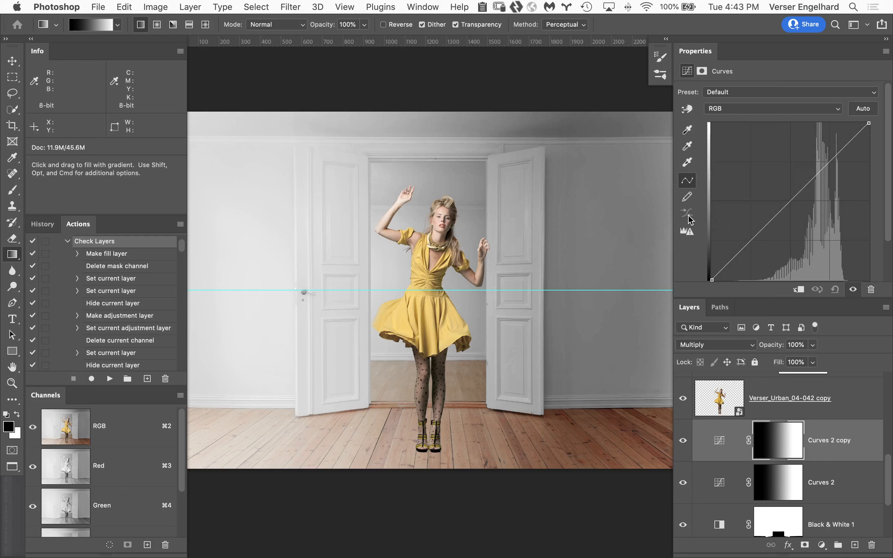
pyautogui.press('super+j')
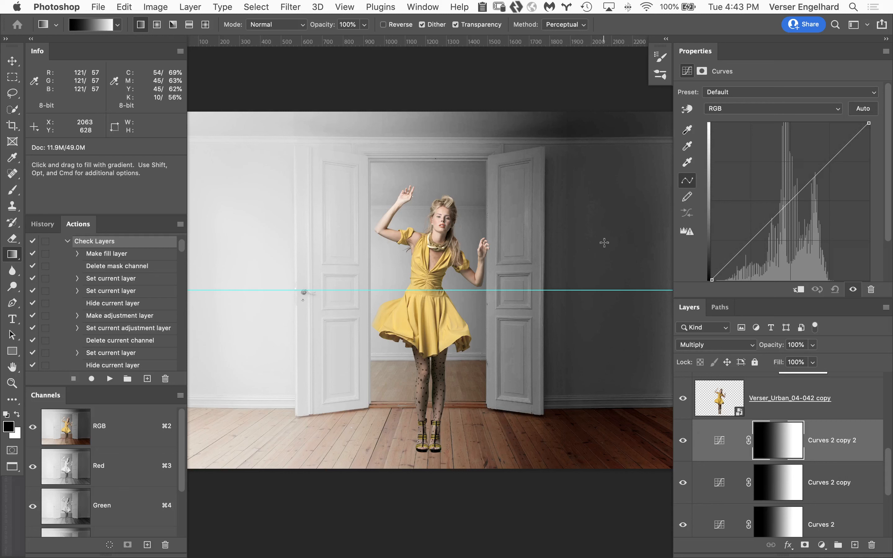
pyautogui.moveTo(860, 461); pyautogui.dragTo(871, 544)
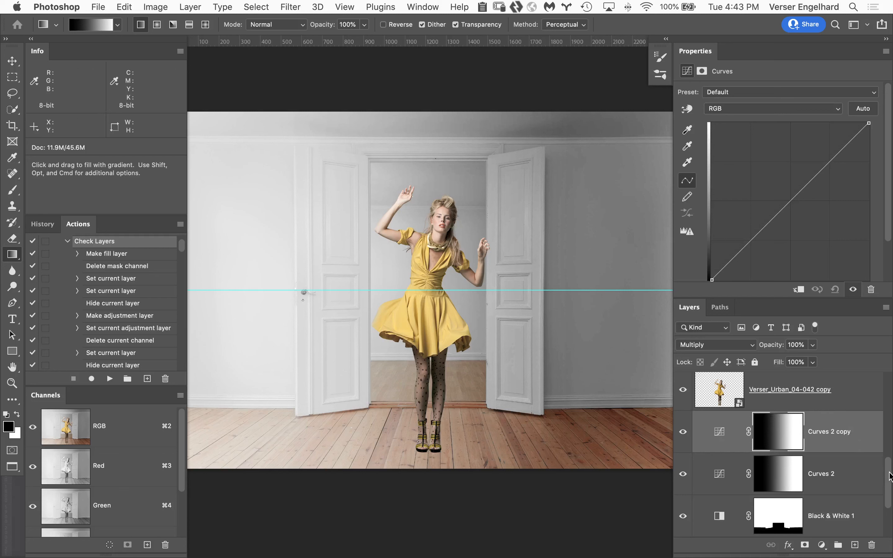
# Show the Luminosity Check layer to judge the woman's brightness against the darkened background
pyautogui.moveTo(889, 477); pyautogui.dragTo(881, 426)
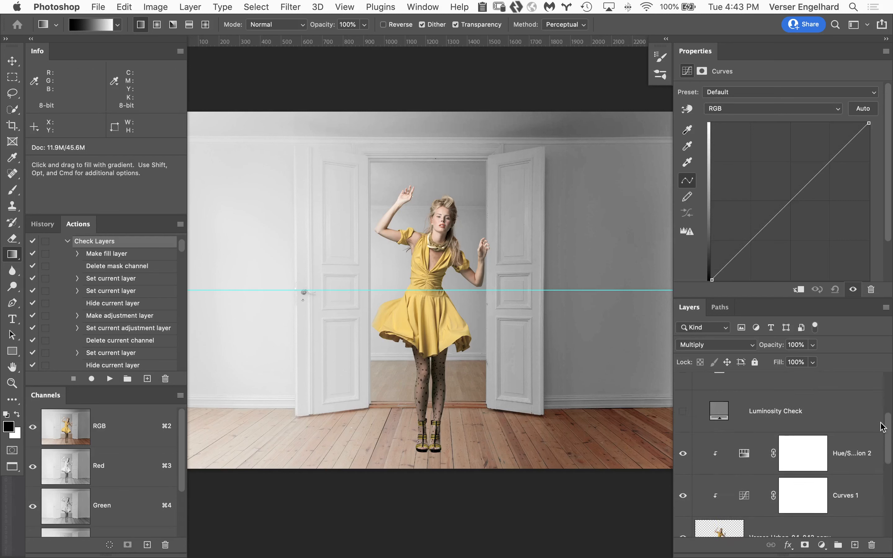
pyautogui.click(683, 411)
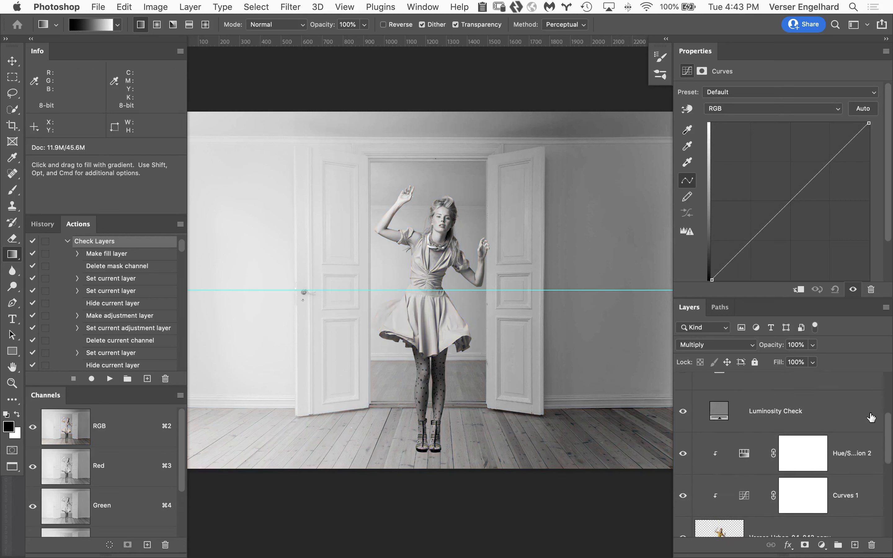
pyautogui.moveTo(889, 442); pyautogui.dragTo(887, 461)
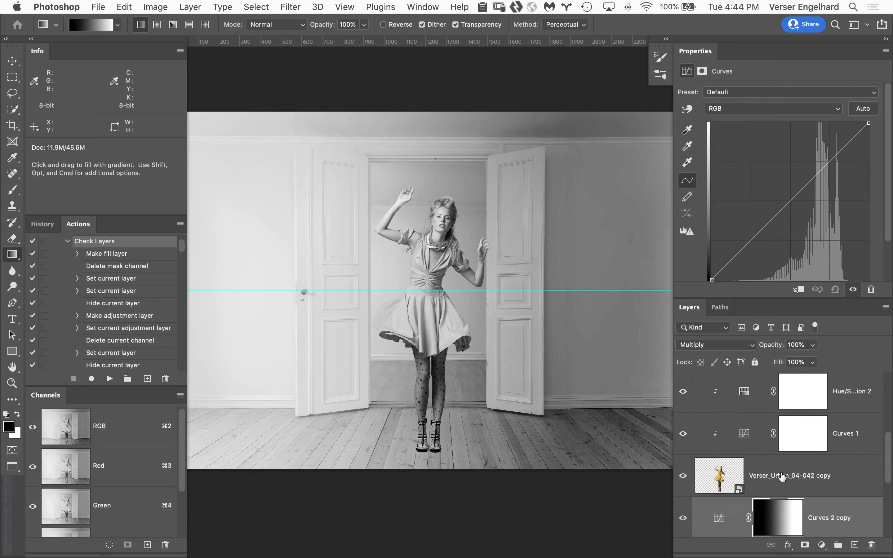
# Apply Shadows/Highlights to the woman's smart object with a shadows amount of about 21%
pyautogui.click(723, 479)
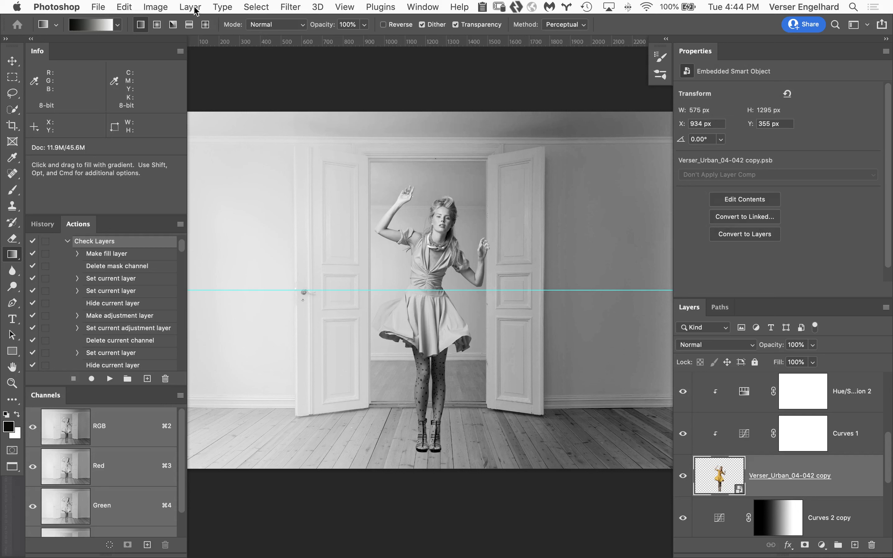
pyautogui.click(157, 6)
pyautogui.moveTo(166, 40)
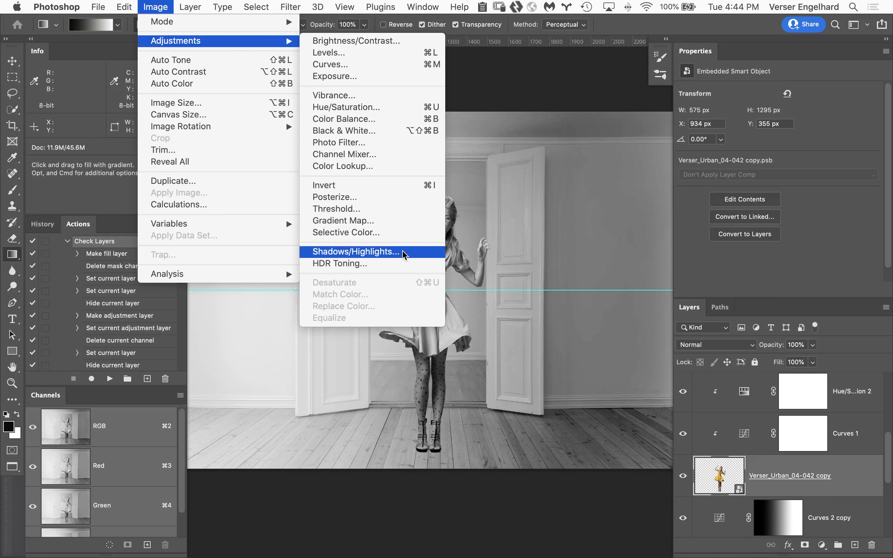
pyautogui.click(418, 254)
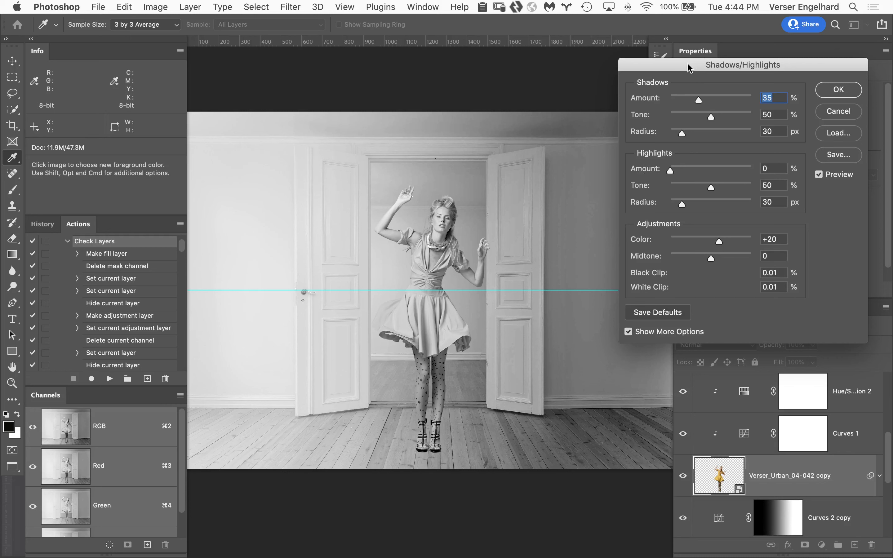
pyautogui.moveTo(690, 68); pyautogui.dragTo(729, 56)
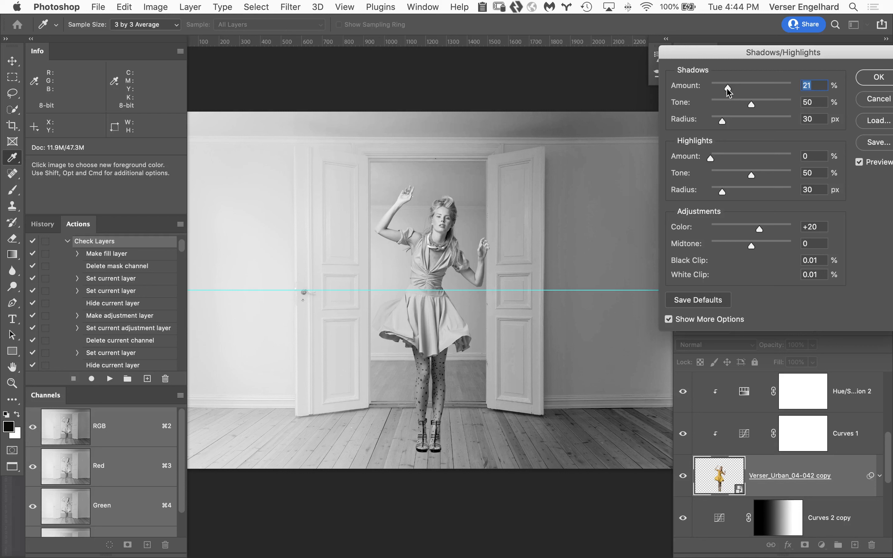
pyautogui.moveTo(727, 94); pyautogui.dragTo(728, 93)
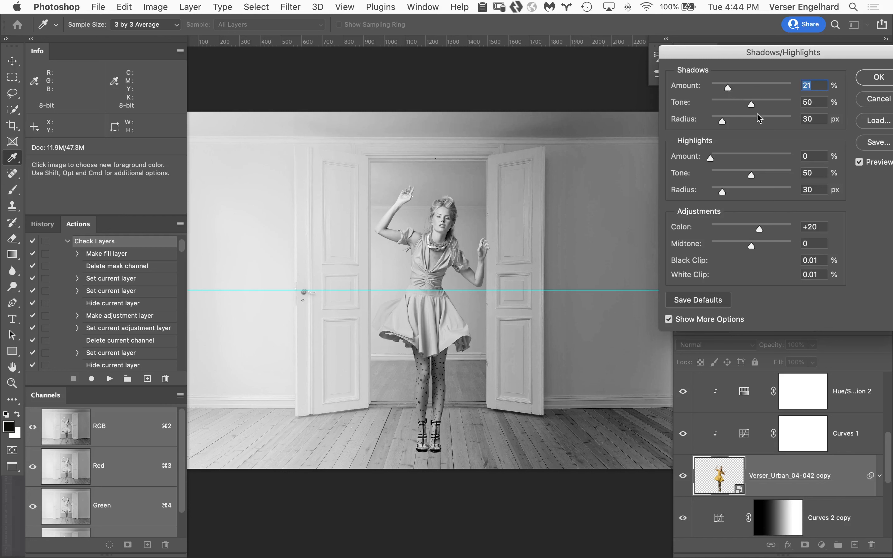
pyautogui.click(867, 82)
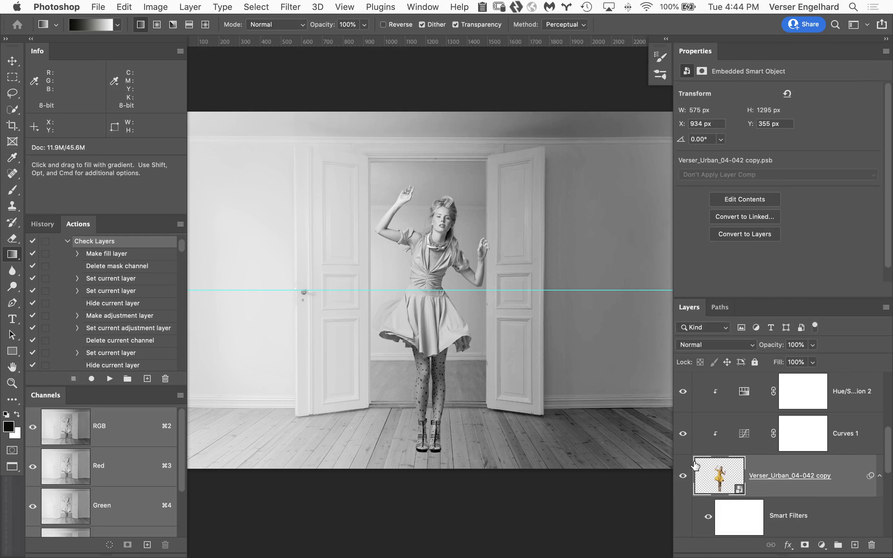
# Raise the midpoint of the woman's Curves 1 layer while checking with the Luminosity Check layer, then hide that check layer
pyautogui.moveTo(889, 445); pyautogui.dragTo(889, 429)
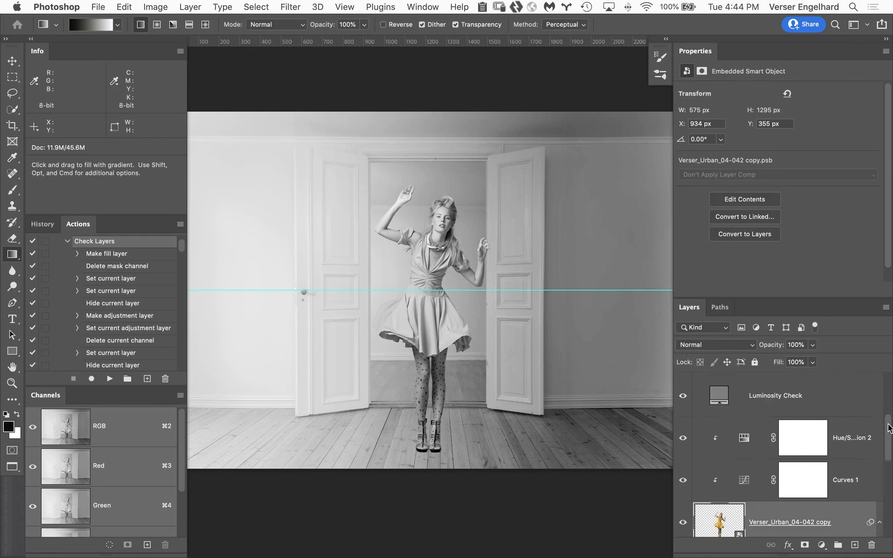
pyautogui.click(683, 396)
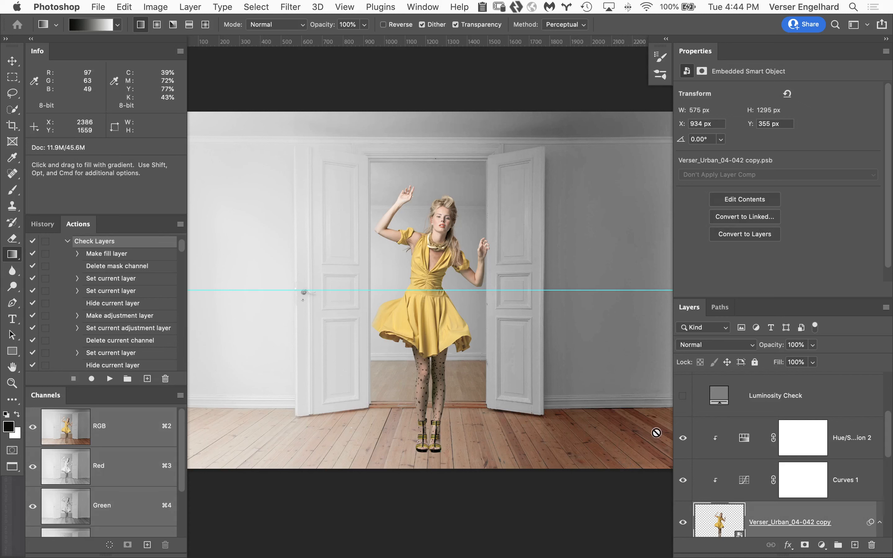
pyautogui.click(683, 396)
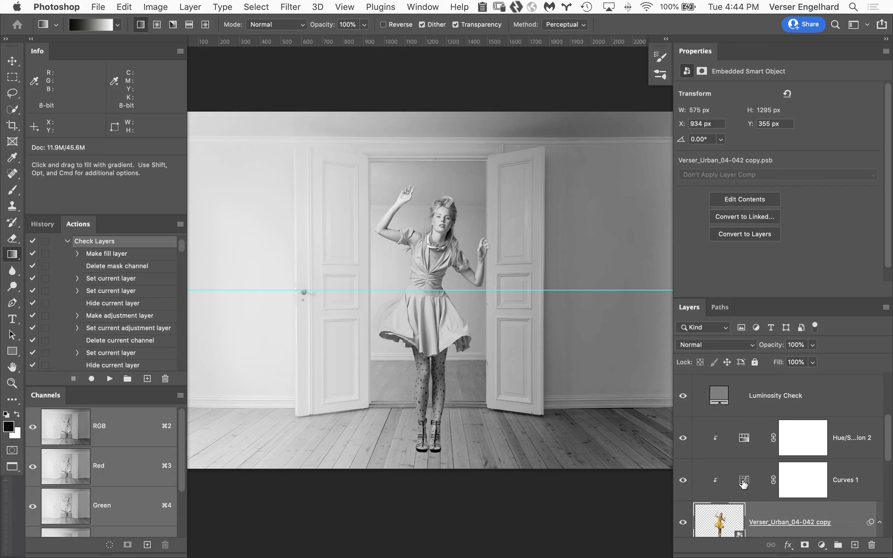
pyautogui.click(744, 481)
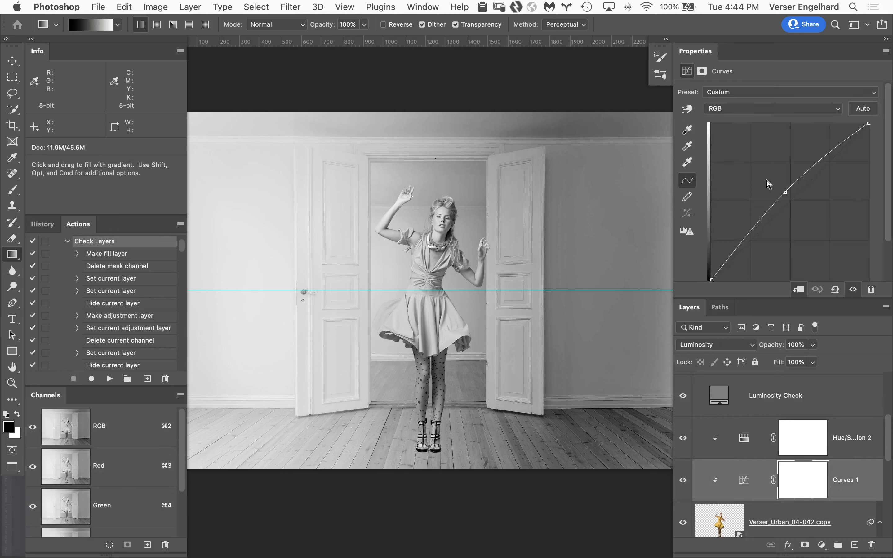
pyautogui.moveTo(786, 192); pyautogui.dragTo(781, 187)
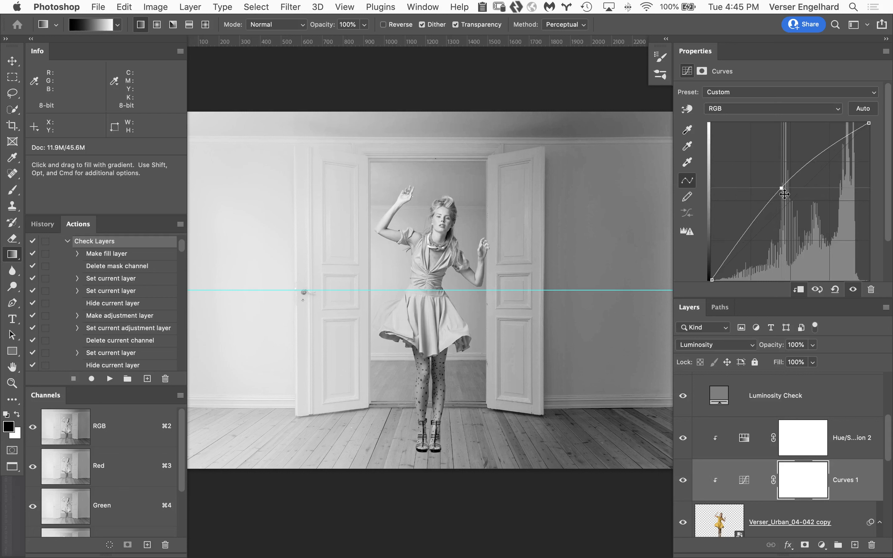
pyautogui.click(683, 395)
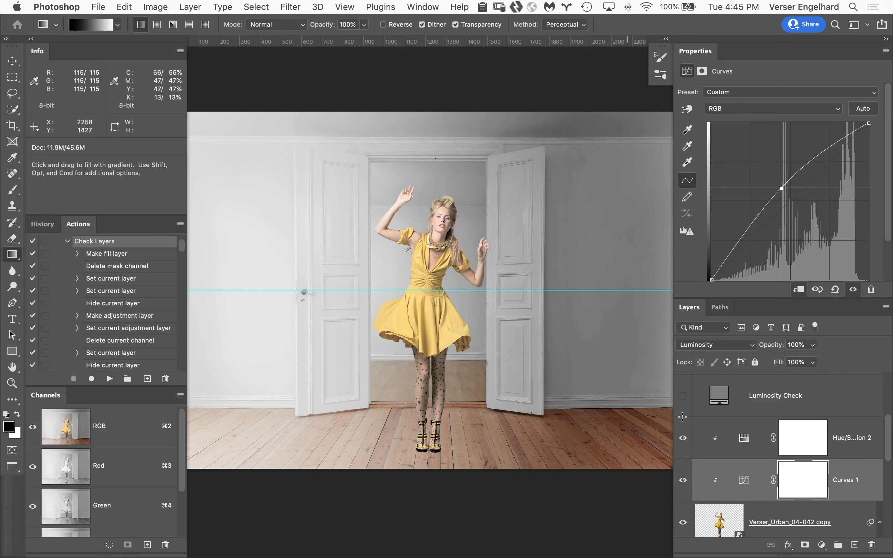
# Set the Gradient tool to radial black-to-transparent and try it on a new layer above Curves 2 copy, then delete that layer
pyautogui.moveTo(887, 436); pyautogui.dragTo(888, 475)
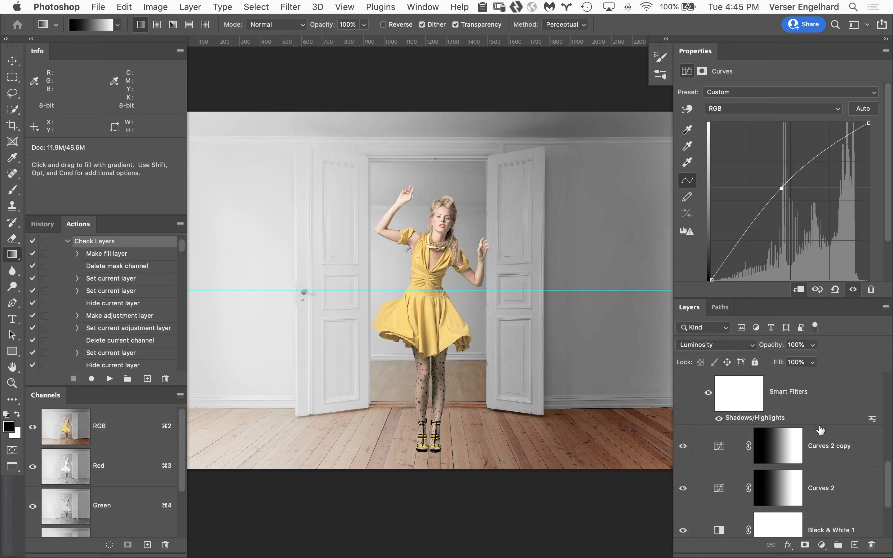
pyautogui.click(843, 434)
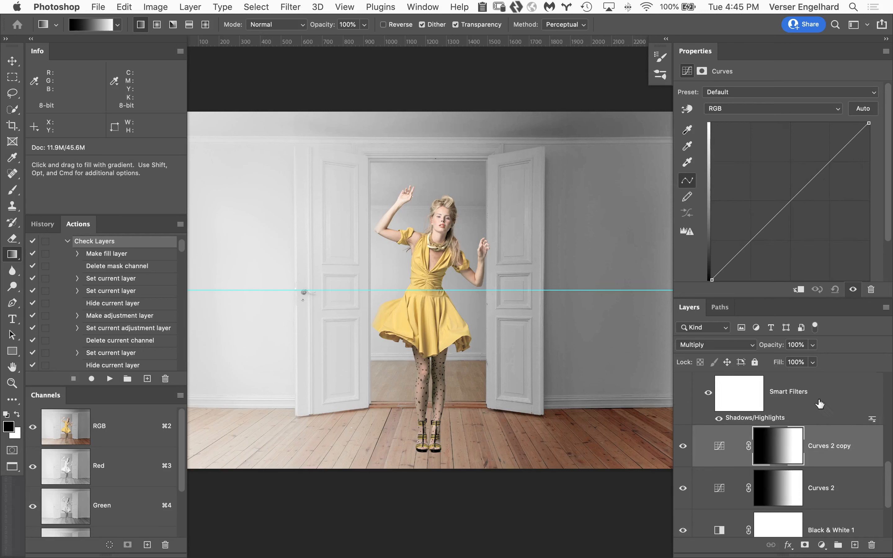
pyautogui.click(854, 545)
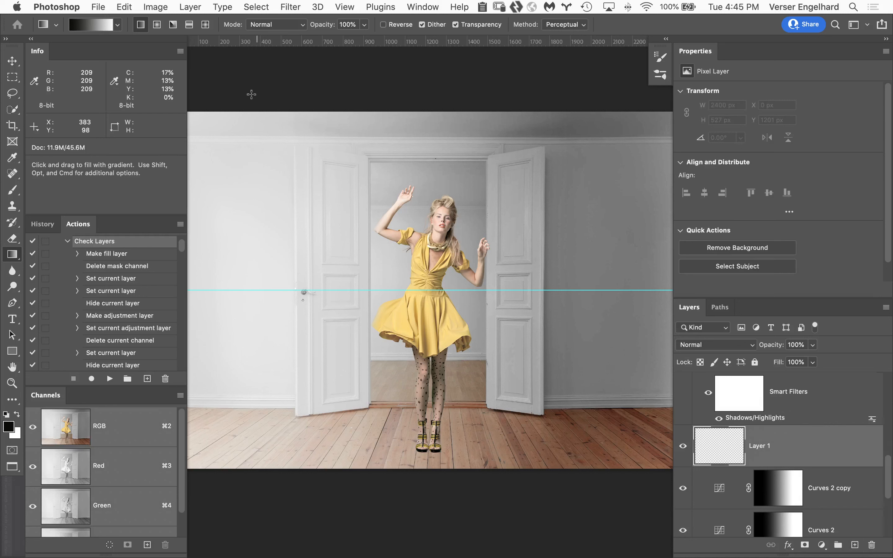
pyautogui.click(118, 25)
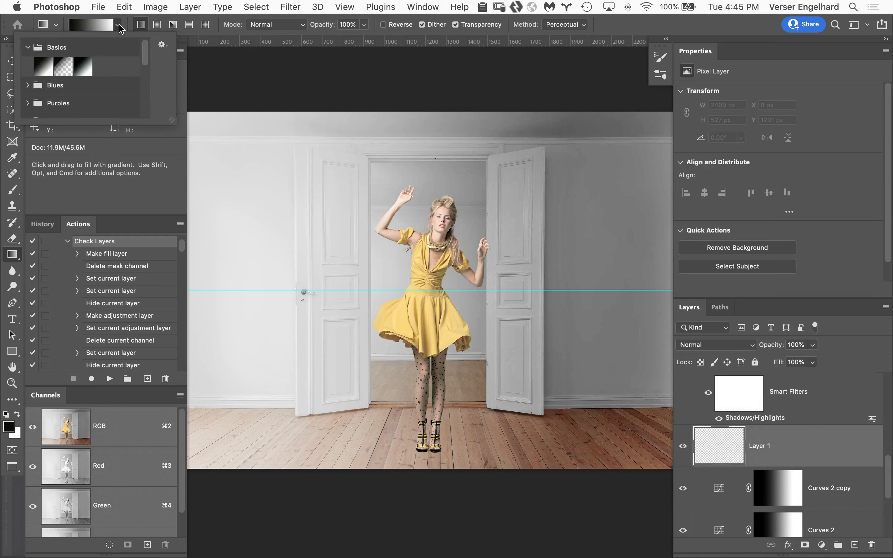
pyautogui.click(62, 67)
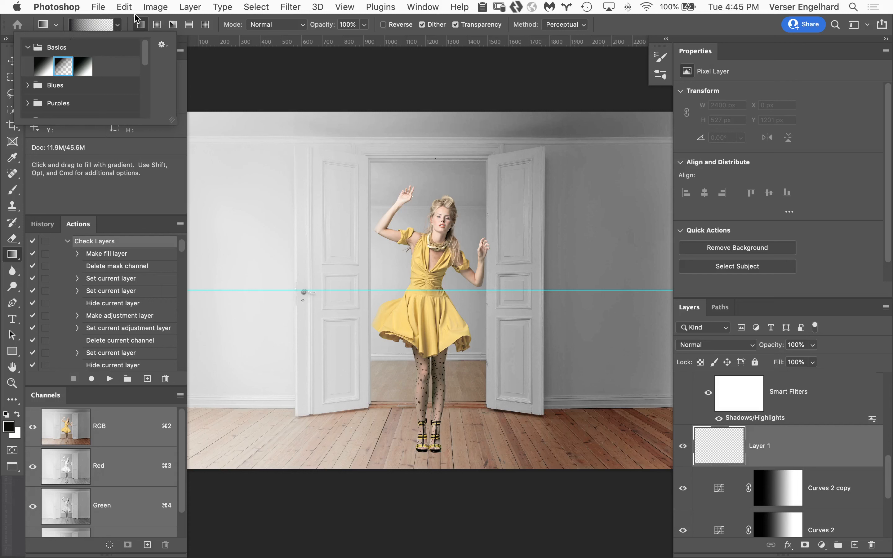
pyautogui.click(157, 24)
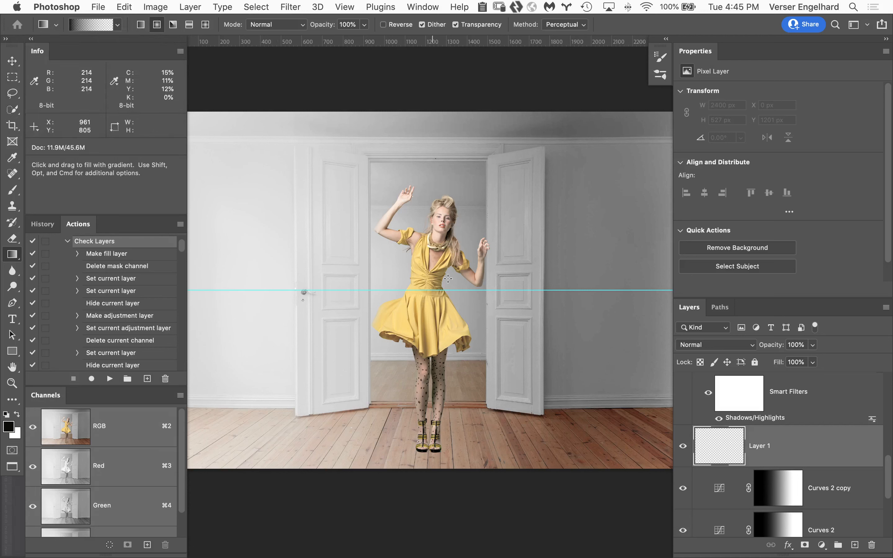
pyautogui.moveTo(301, 189); pyautogui.dragTo(299, 369)
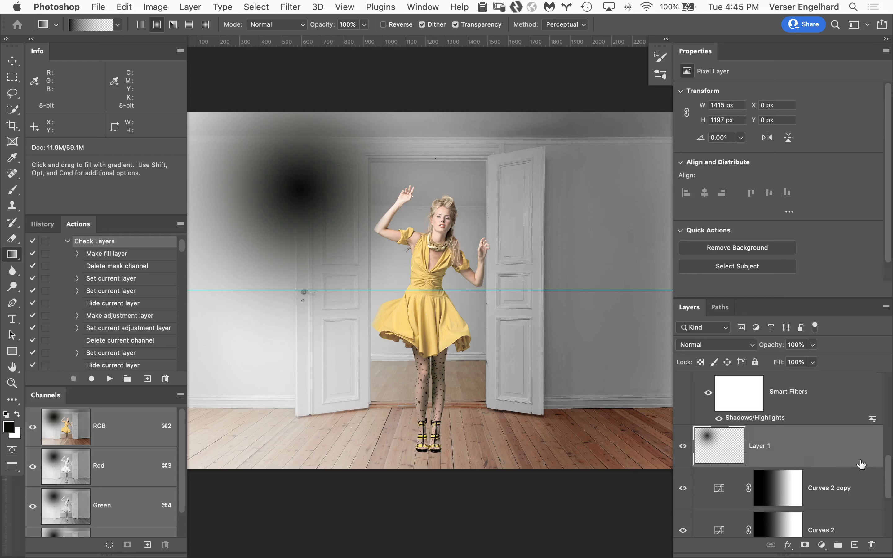
pyautogui.moveTo(830, 453); pyautogui.dragTo(867, 545)
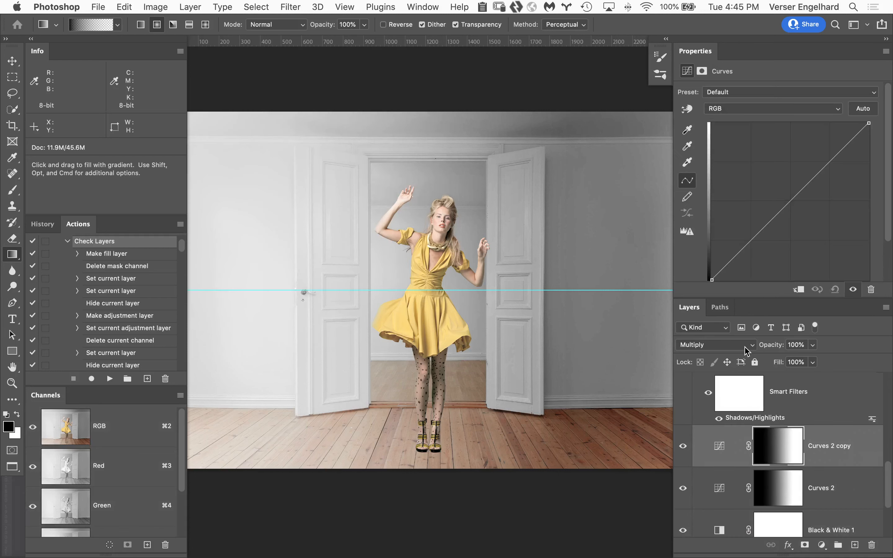
# Compare the scene with the Curves 2 background shading hidden and shown
pyautogui.click(683, 489)
pyautogui.click(683, 488)
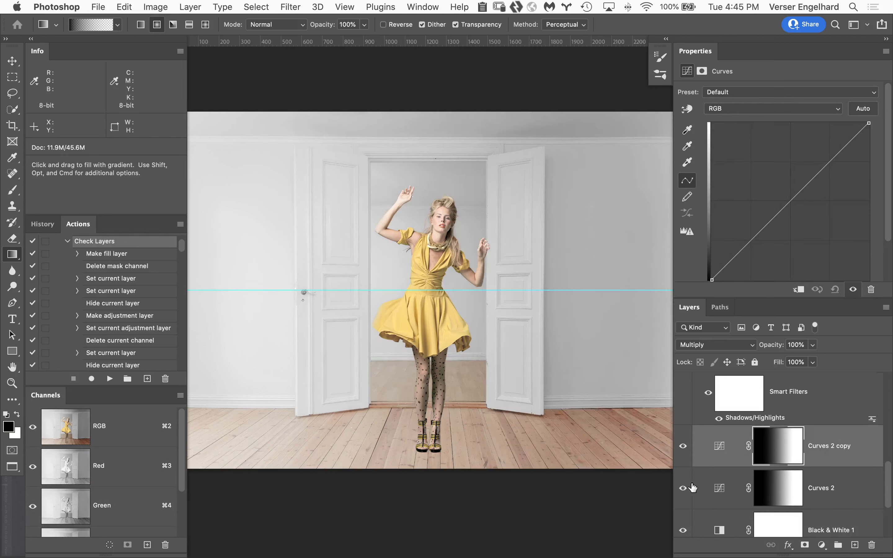
pyautogui.click(683, 489)
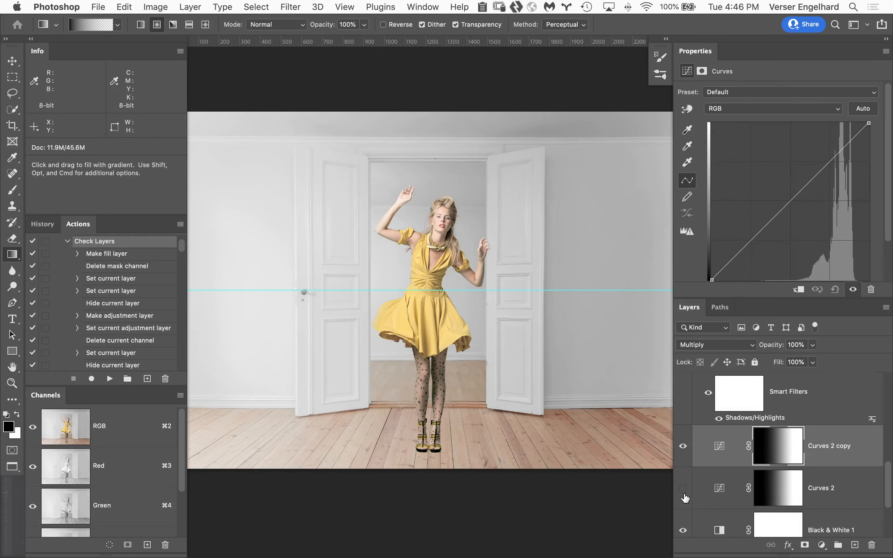
pyautogui.click(681, 499)
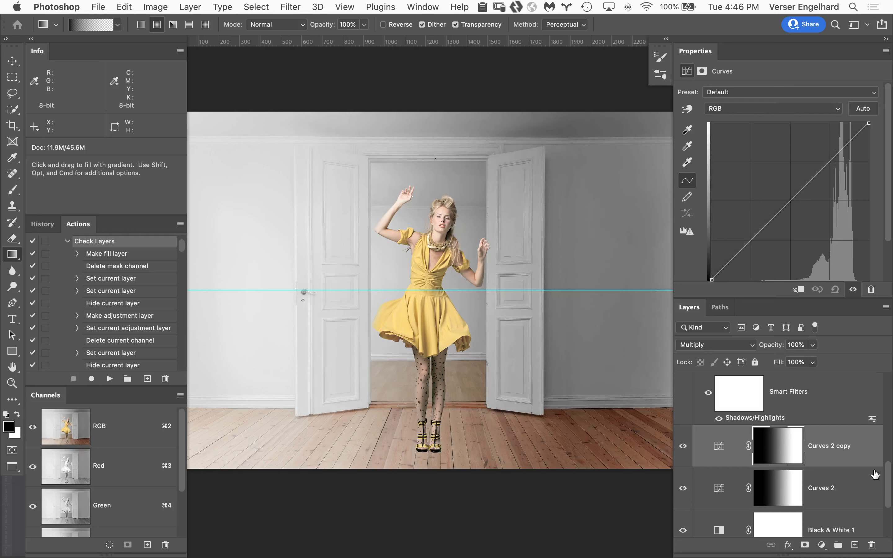
# Compare the woman with Curves 1 off and on, then lower the Curves 1 layer opacity to 31%
pyautogui.moveTo(887, 477); pyautogui.dragTo(887, 445)
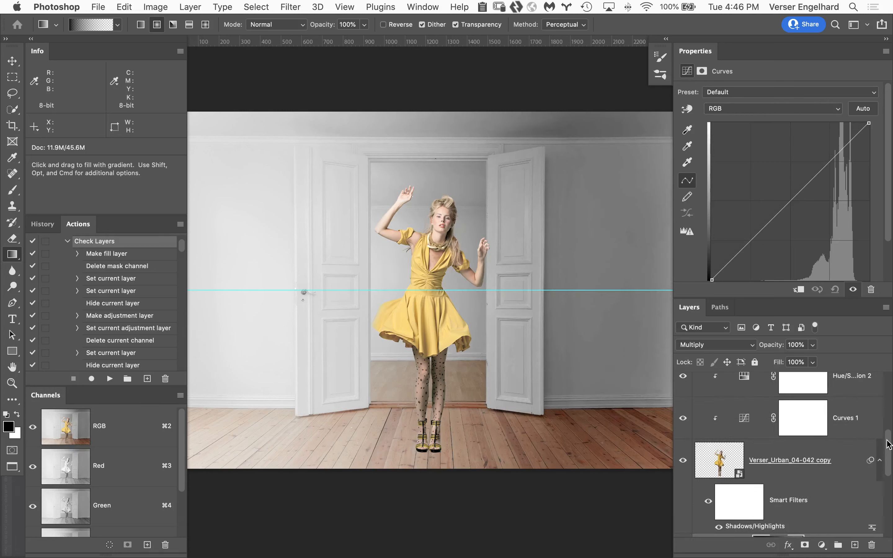
pyautogui.click(683, 420)
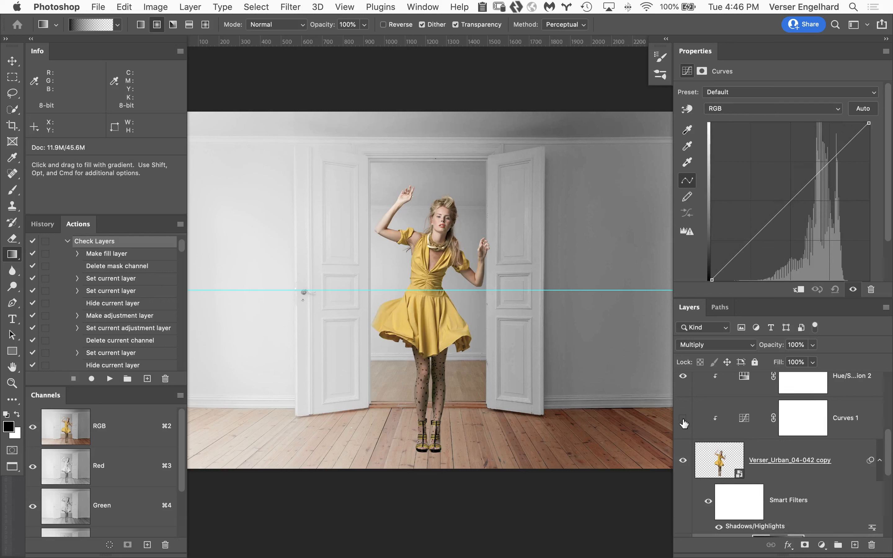
pyautogui.click(683, 420)
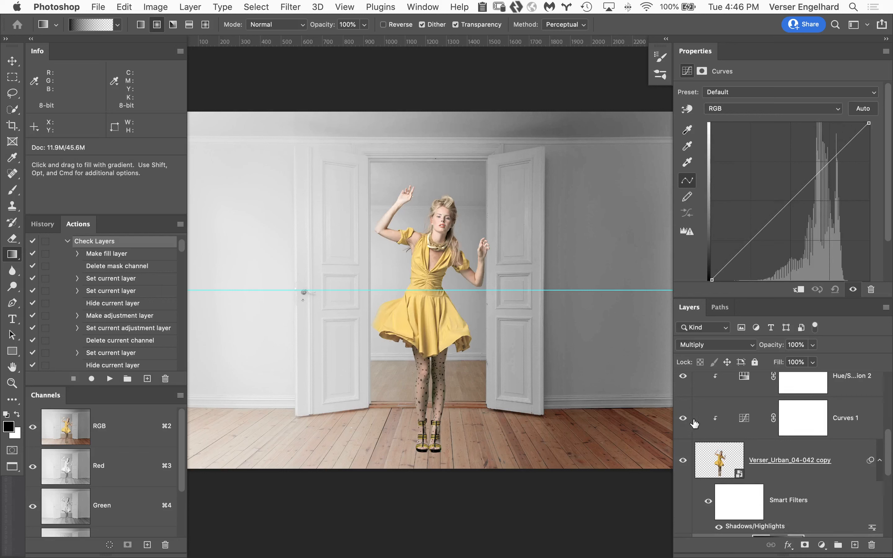
pyautogui.click(745, 422)
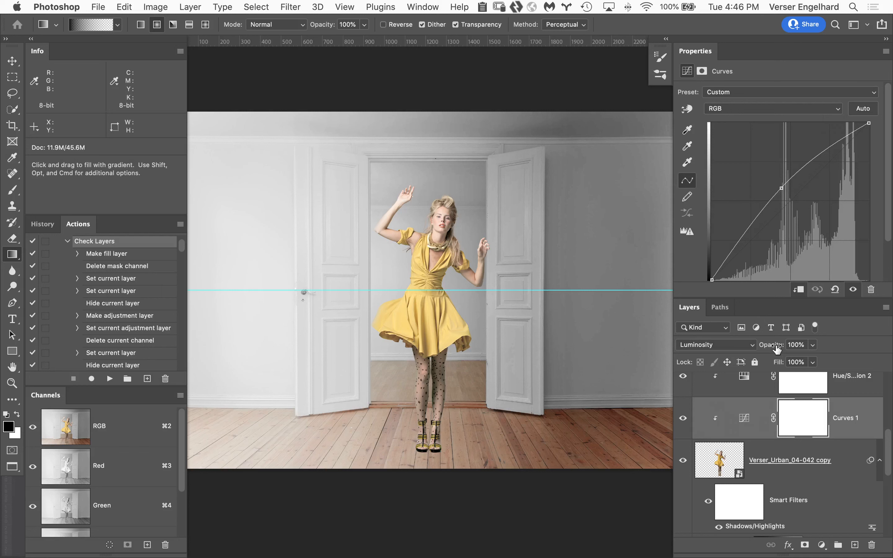
pyautogui.moveTo(774, 350); pyautogui.dragTo(751, 352)
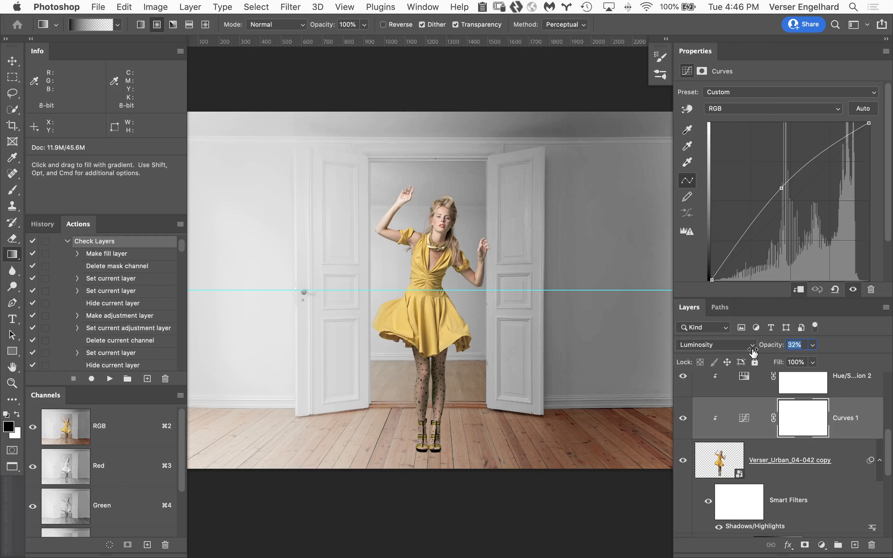
pyautogui.moveTo(753, 353); pyautogui.dragTo(757, 347)
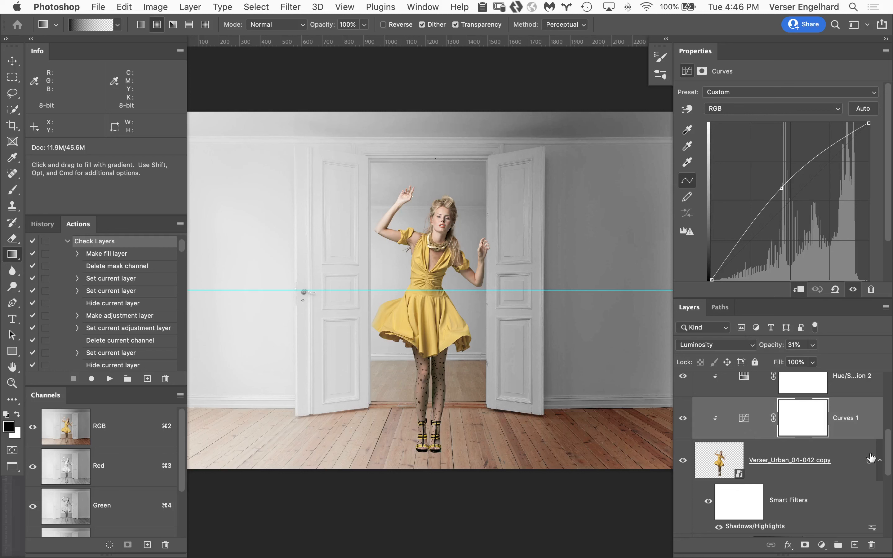
# Compare the woman against the background with the Curves 2 copy shading hidden and shown
pyautogui.moveTo(887, 450); pyautogui.dragTo(887, 483)
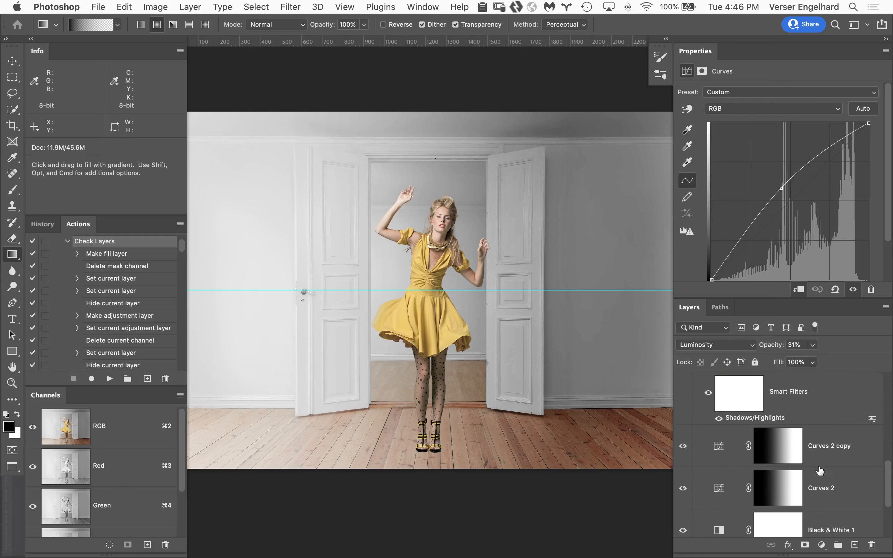
pyautogui.click(683, 446)
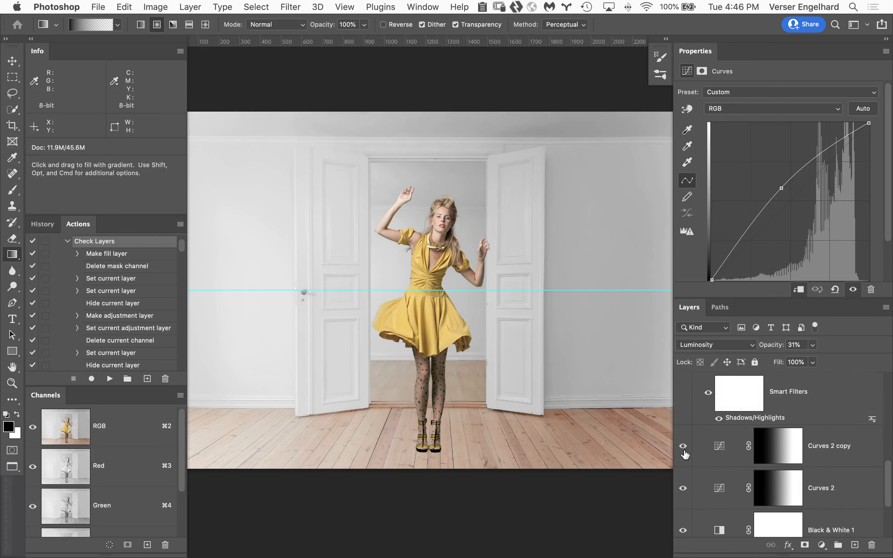
pyautogui.click(683, 448)
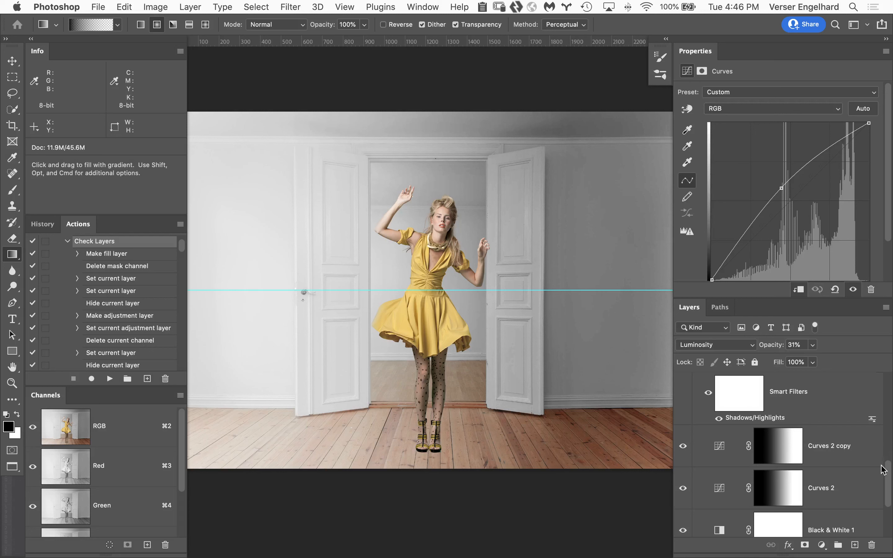
# Add a new layer above Curves 2 copy and draw a radial black-to-transparent gradient about 1030 px long over the left wall
pyautogui.click(854, 440)
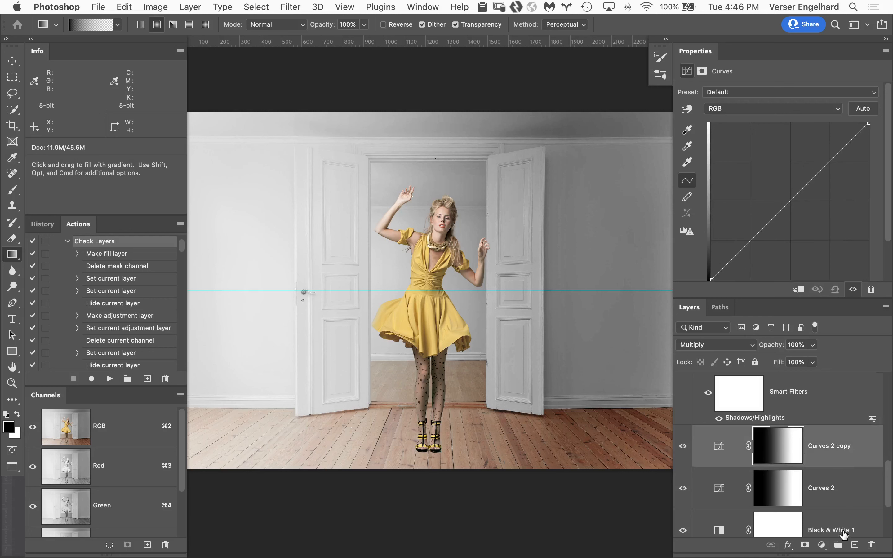
pyautogui.click(854, 545)
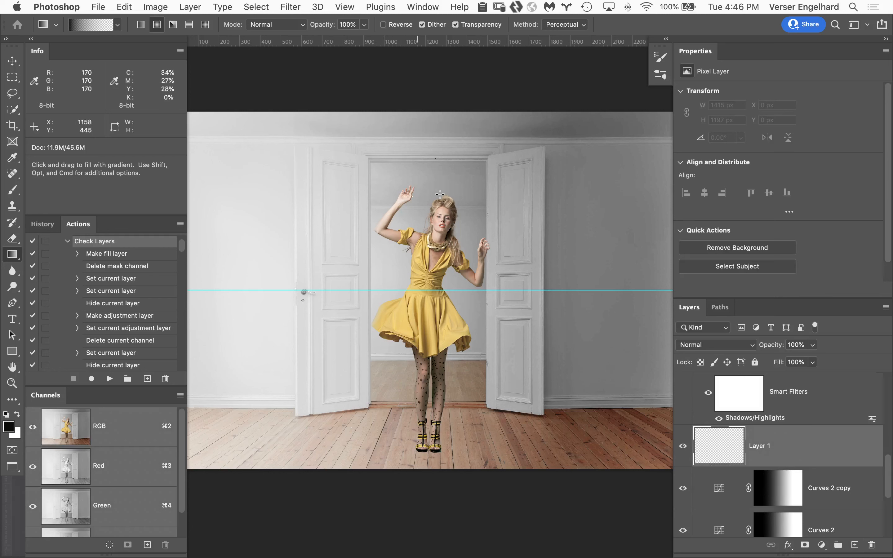
pyautogui.moveTo(303, 215); pyautogui.dragTo(297, 428)
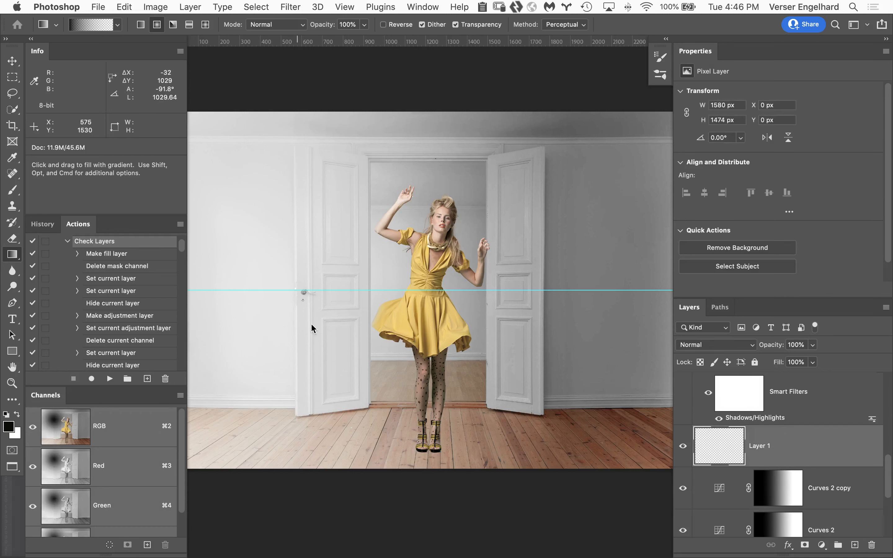
# Transform the radial gradient into a flat floor shadow at the woman's feet, about 198% wide and 10.5% high
pyautogui.press('super+t')
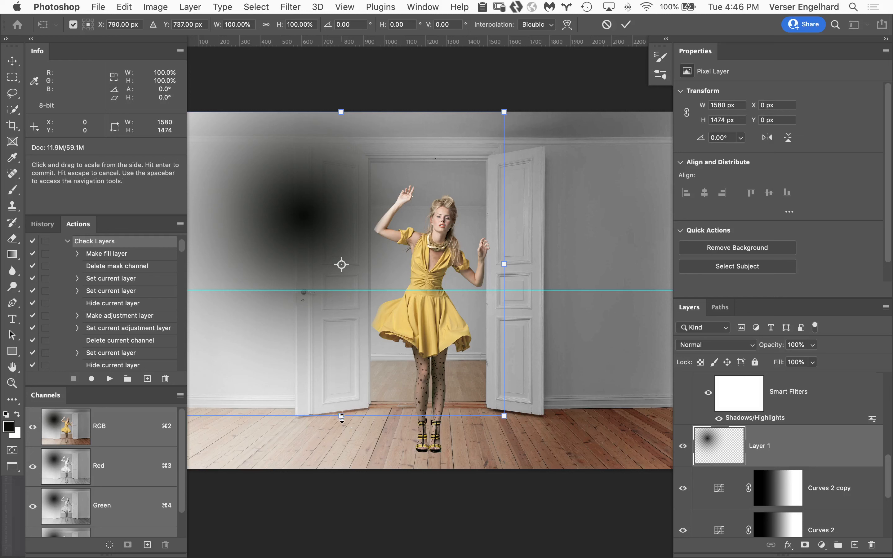
pyautogui.moveTo(341, 416); pyautogui.dragTo(341, 290)
pyautogui.moveTo(507, 264); pyautogui.dragTo(683, 258)
pyautogui.moveTo(294, 270); pyautogui.dragTo(524, 463)
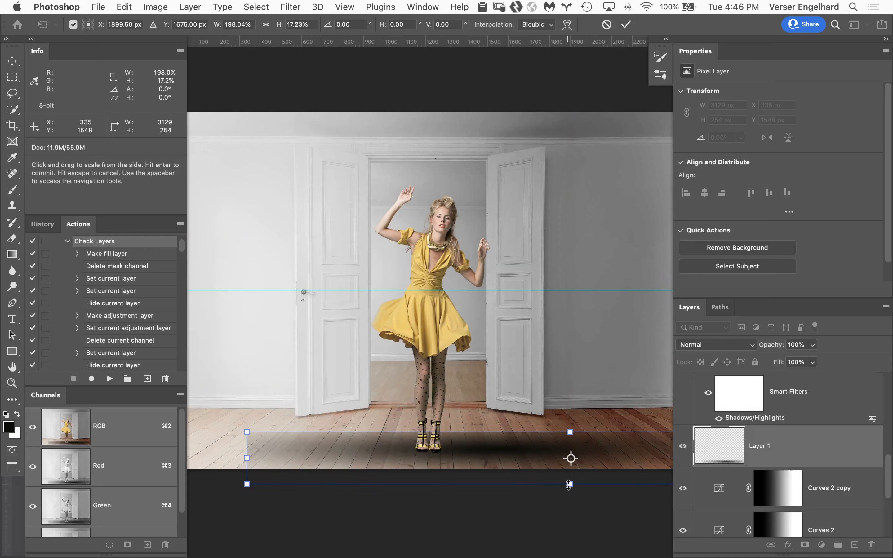
pyautogui.moveTo(569, 484)
pyautogui.mouseDown()
pyautogui.moveTo(530, 458)
pyautogui.moveTo(561, 467)
pyautogui.mouseUp()
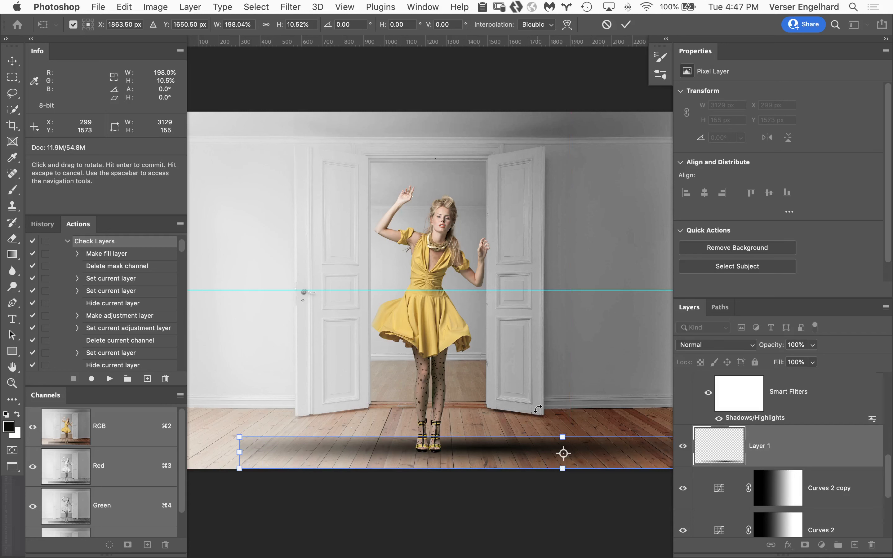
pyautogui.press('Return')
# Erase the part of the floor shadow left of the woman's feet and lower the shadow layer's opacity to 45%
pyautogui.press('g')
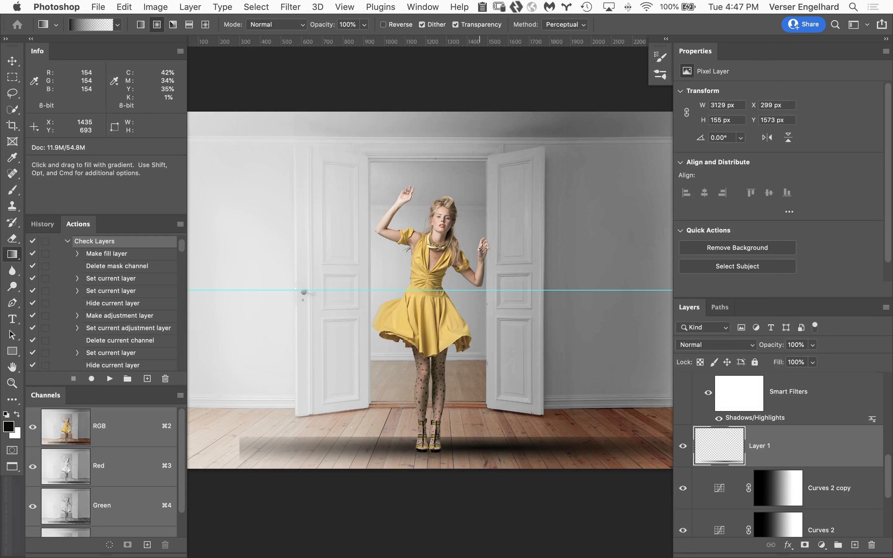
pyautogui.press('e')
pyautogui.moveTo(443, 449)
pyautogui.mouseDown()
pyautogui.moveTo(396, 454)
pyautogui.moveTo(403, 437)
pyautogui.moveTo(378, 447)
pyautogui.moveTo(386, 434)
pyautogui.moveTo(324, 460)
pyautogui.moveTo(329, 443)
pyautogui.moveTo(320, 430)
pyautogui.moveTo(290, 426)
pyautogui.moveTo(240, 448)
pyautogui.moveTo(258, 428)
pyautogui.moveTo(278, 425)
pyautogui.moveTo(398, 439)
pyautogui.moveTo(391, 462)
pyautogui.mouseUp()
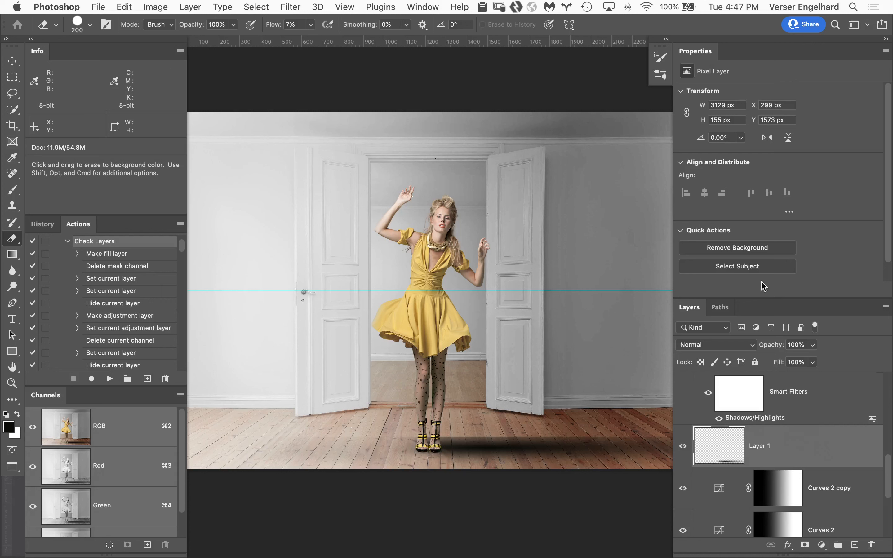
pyautogui.moveTo(761, 350); pyautogui.dragTo(762, 351)
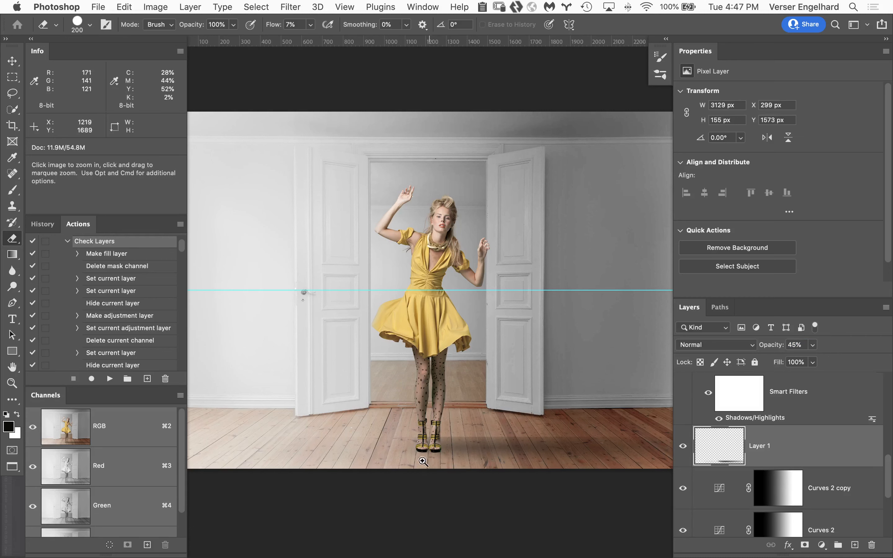
# Add a new layer above Layer 1 and draw a radial black-to-transparent gradient about 102 px wide on the floor beside the left shoe
pyautogui.keyDown('super'); pyautogui.click(439, 447); pyautogui.keyUp('super')
pyautogui.keyDown('super'); pyautogui.click(439, 458); pyautogui.keyUp('super')
pyautogui.keyDown('super'); pyautogui.click(454, 476); pyautogui.keyUp('super')
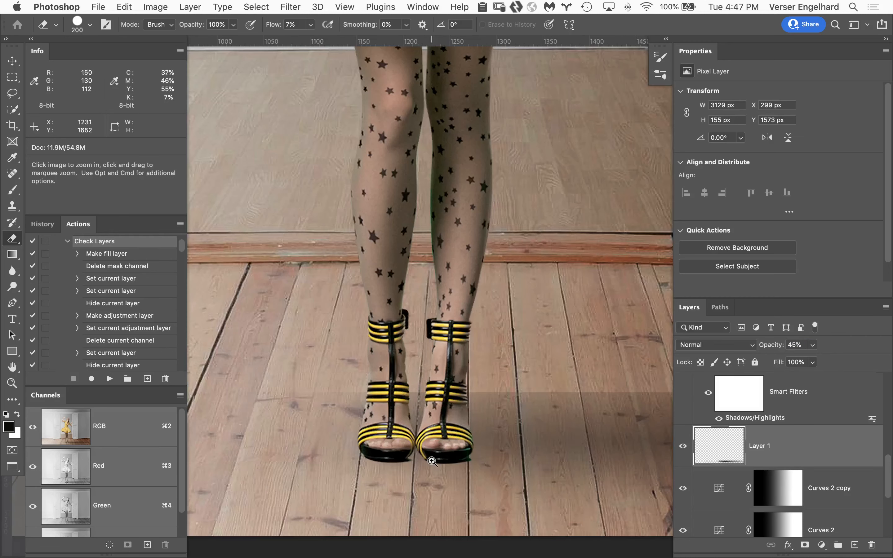
pyautogui.keyDown('super'); pyautogui.click(435, 476); pyautogui.keyUp('super')
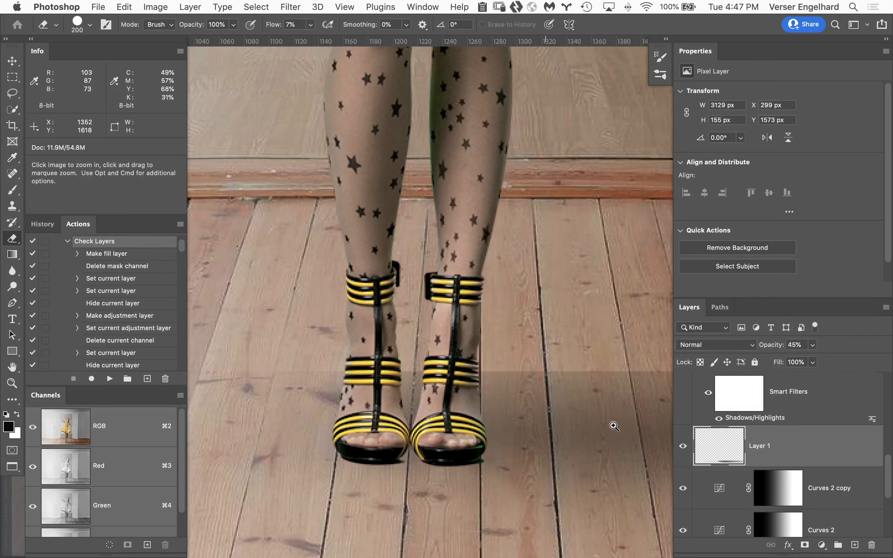
pyautogui.click(854, 545)
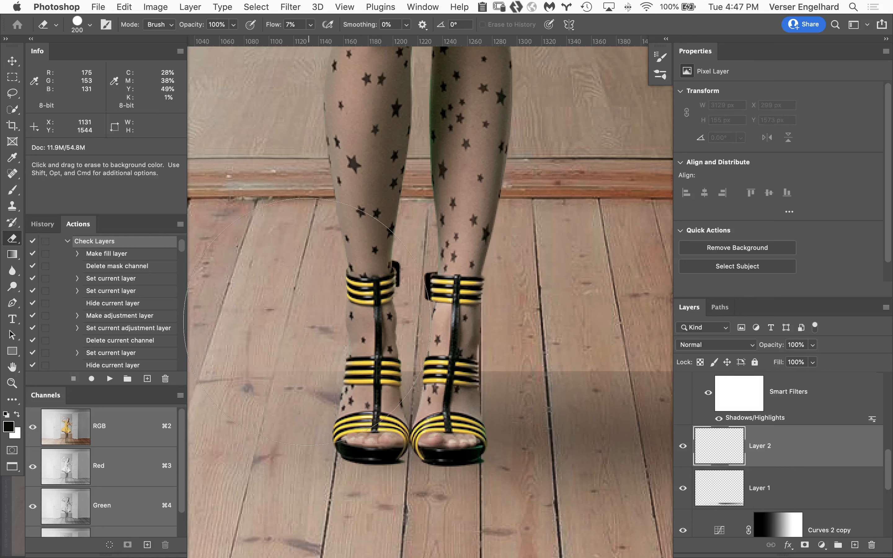
pyautogui.press('g')
pyautogui.moveTo(285, 365); pyautogui.dragTo(284, 440)
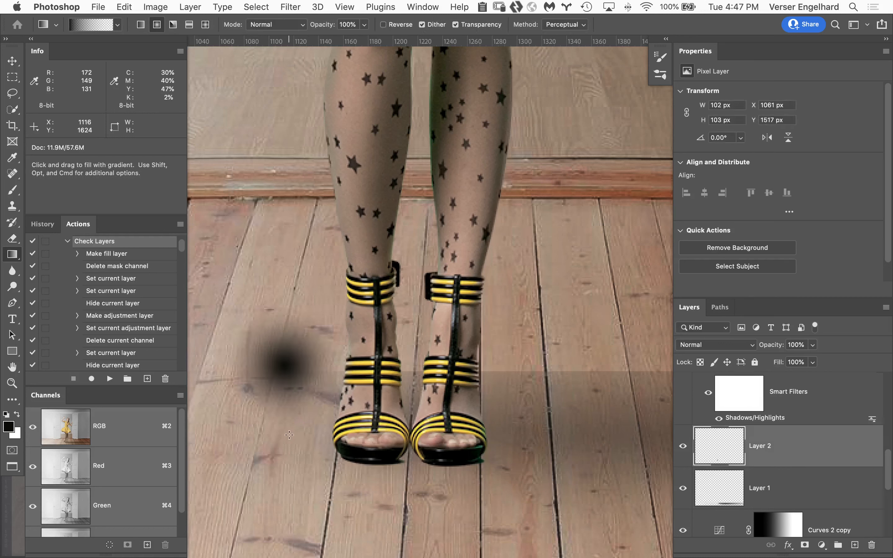
# Flatten the small radial gradient to about 28% height and position it under the left shoe as a contact shadow
pyautogui.press('super+t')
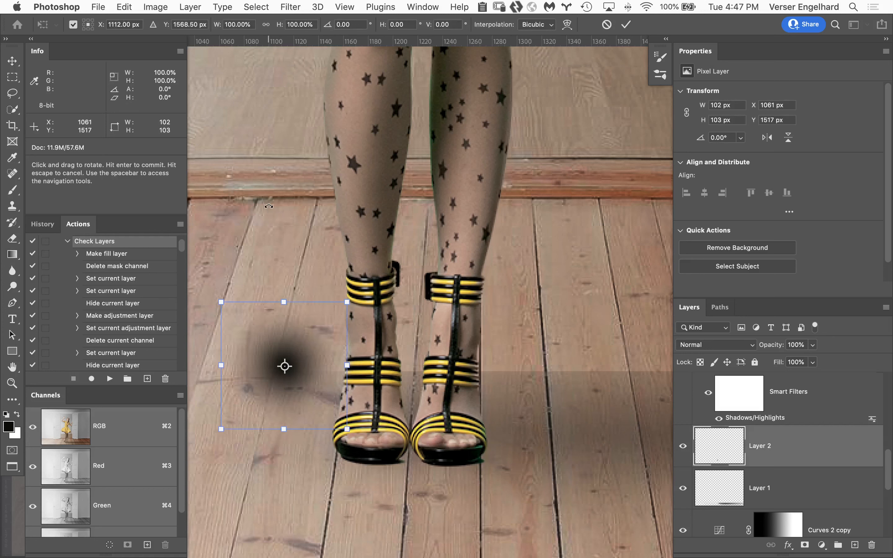
pyautogui.moveTo(284, 306); pyautogui.dragTo(388, 467)
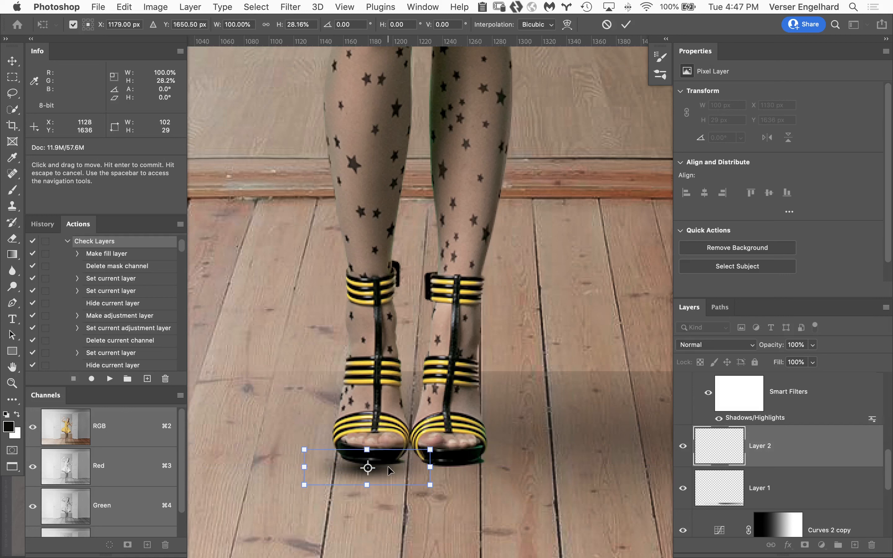
pyautogui.press('Up')
pyautogui.press('Up')
pyautogui.press('Up')
pyautogui.press('Up')
pyautogui.press('Up')
pyautogui.press('Up')
pyautogui.press('Up')
pyautogui.press('Up')
pyautogui.press('Down')
pyautogui.press('Down')
pyautogui.press('Down')
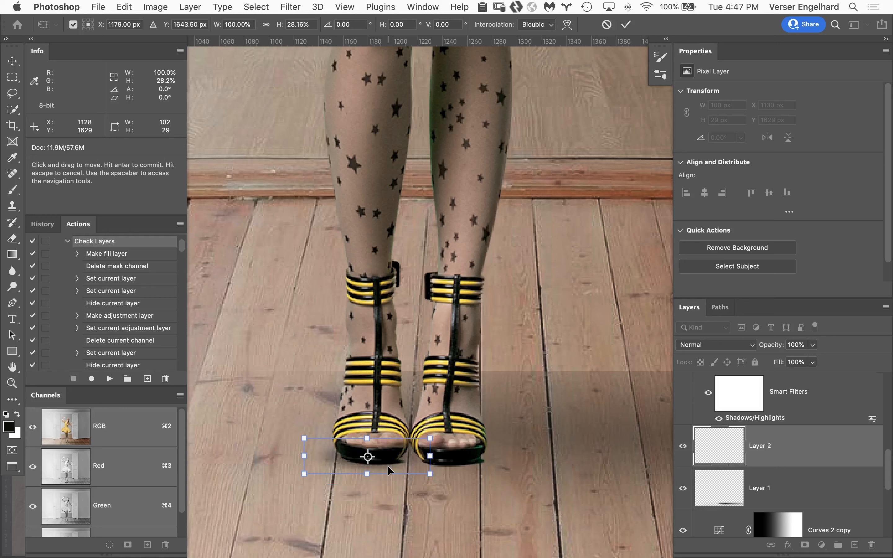
pyautogui.press('Down')
pyautogui.press('Down')
pyautogui.press('Down')
pyautogui.press('Down')
pyautogui.press('Down')
pyautogui.press('Down')
pyautogui.press('Down')
pyautogui.press('Down')
pyautogui.press('Down')
pyautogui.press('Down')
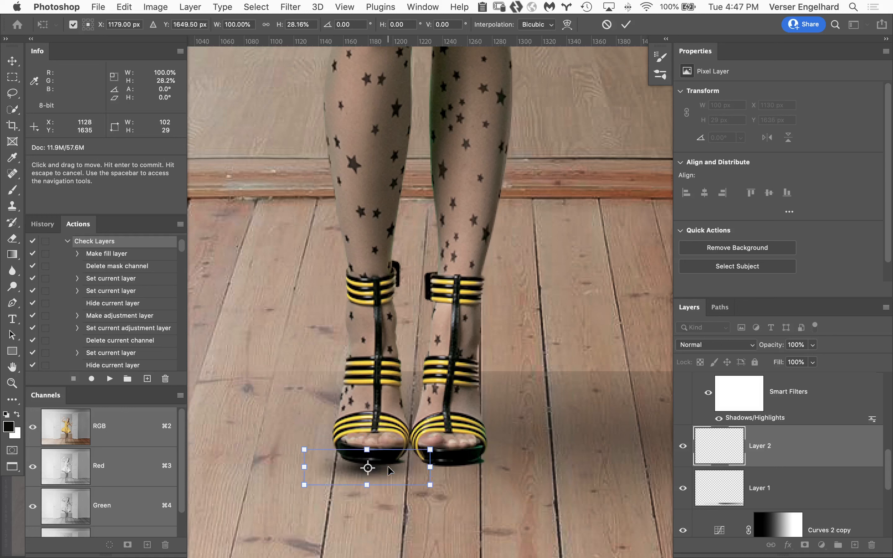
pyautogui.press('Up')
pyautogui.press('Up')
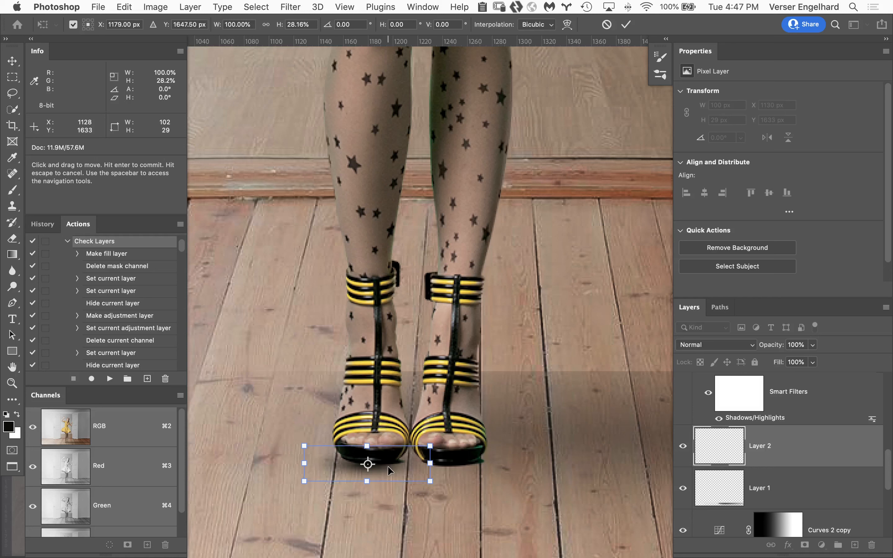
pyautogui.press('Return')
# Erase the outer left edge of the contact shadow beside the left shoe using a 35 px eraser at 7% flow
pyautogui.press('g')
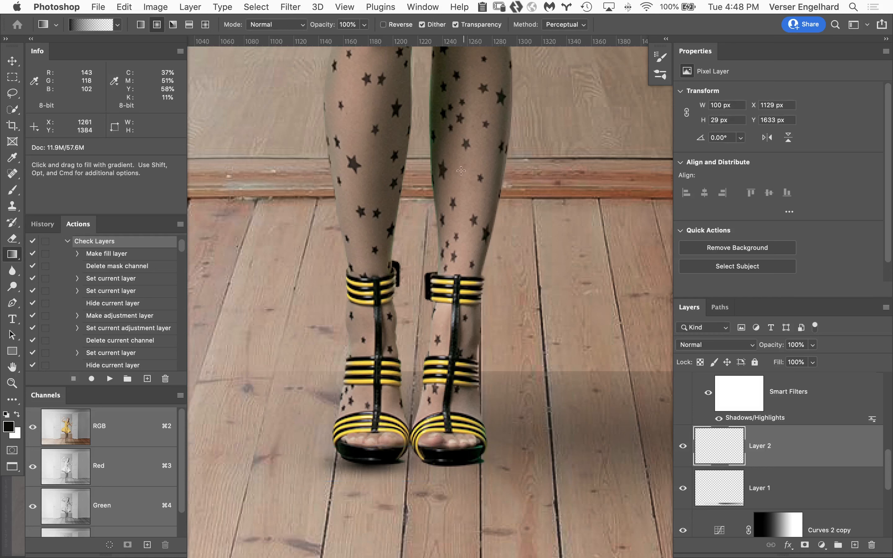
pyautogui.press('e')
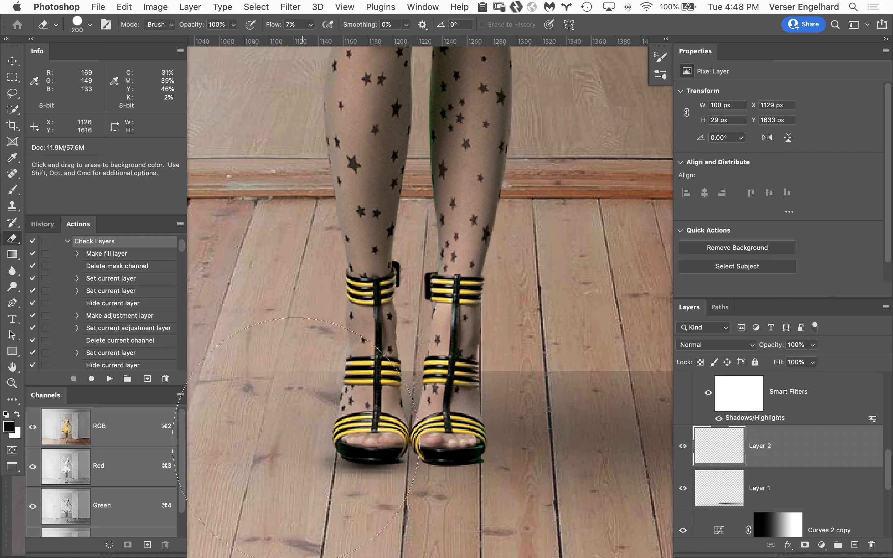
pyautogui.press('[')
pyautogui.press('[')
pyautogui.press('[')
pyautogui.press('[')
pyautogui.press('[')
pyautogui.press('[')
pyautogui.press('[')
pyautogui.press('[')
pyautogui.press('[')
pyautogui.press('[')
pyautogui.press('[')
pyautogui.moveTo(320, 461); pyautogui.dragTo(309, 480)
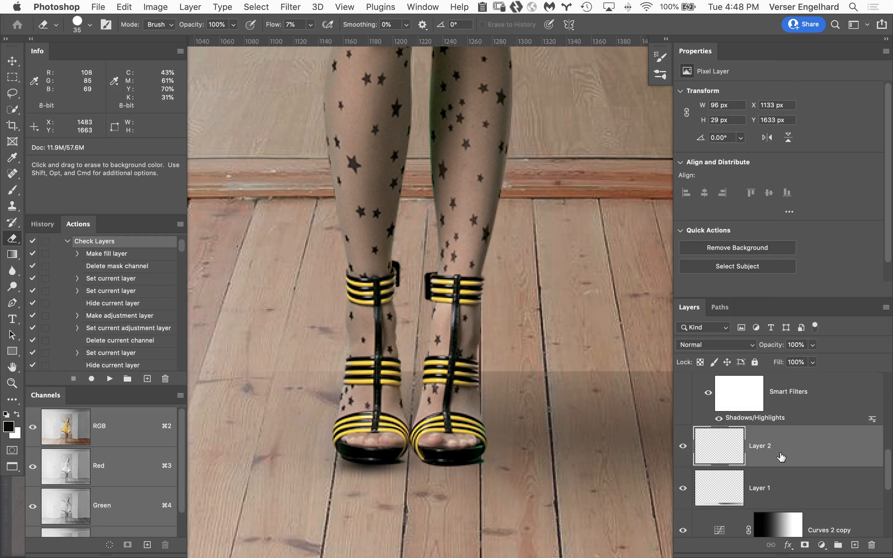
# Duplicate the Layer 2 contact shadow and move the copy under the right shoe
pyautogui.moveTo(841, 448); pyautogui.dragTo(854, 543)
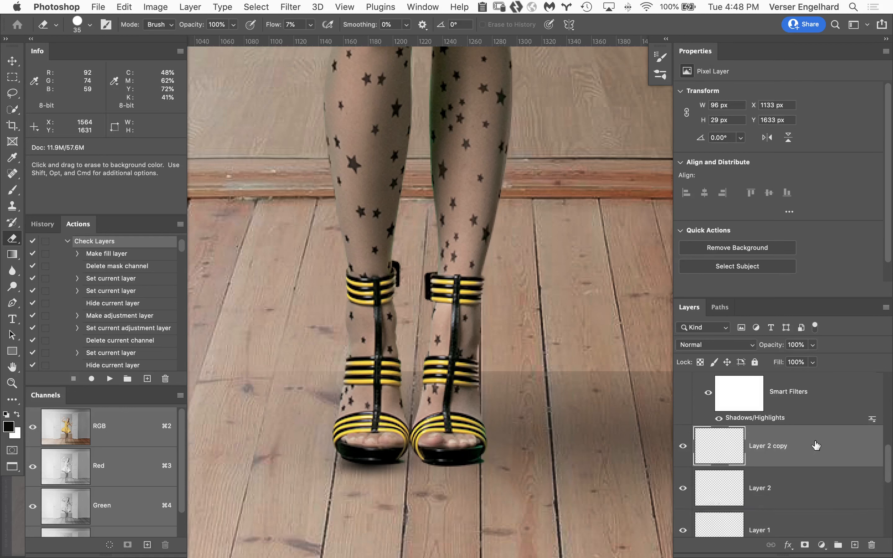
pyautogui.press('v')
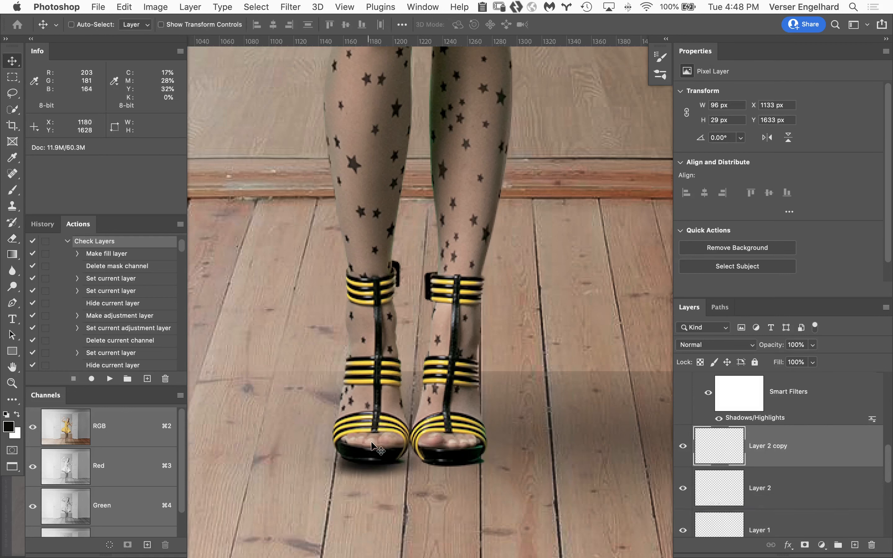
pyautogui.moveTo(373, 445); pyautogui.dragTo(450, 447)
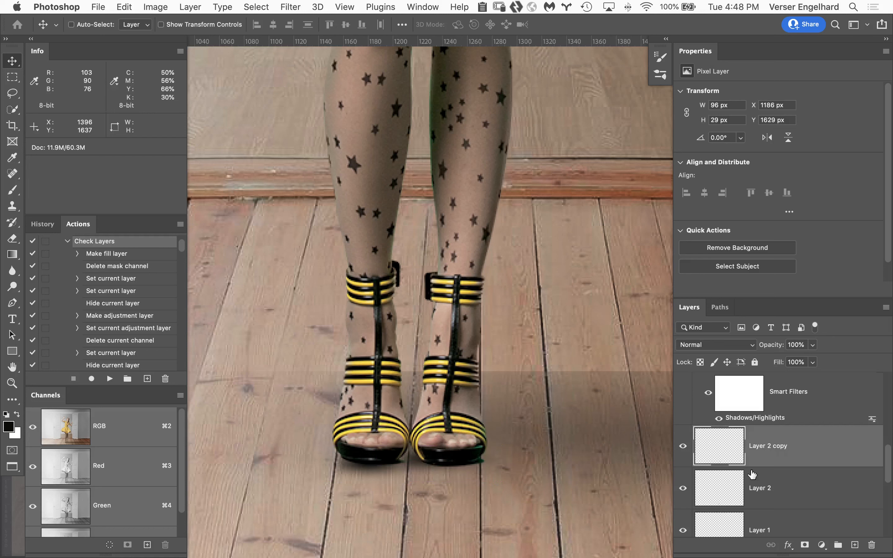
# Duplicate the contact shadow once more and place the copy between the two shoes, at X 1164 px and Y 1627 px
pyautogui.moveTo(848, 442); pyautogui.dragTo(854, 545)
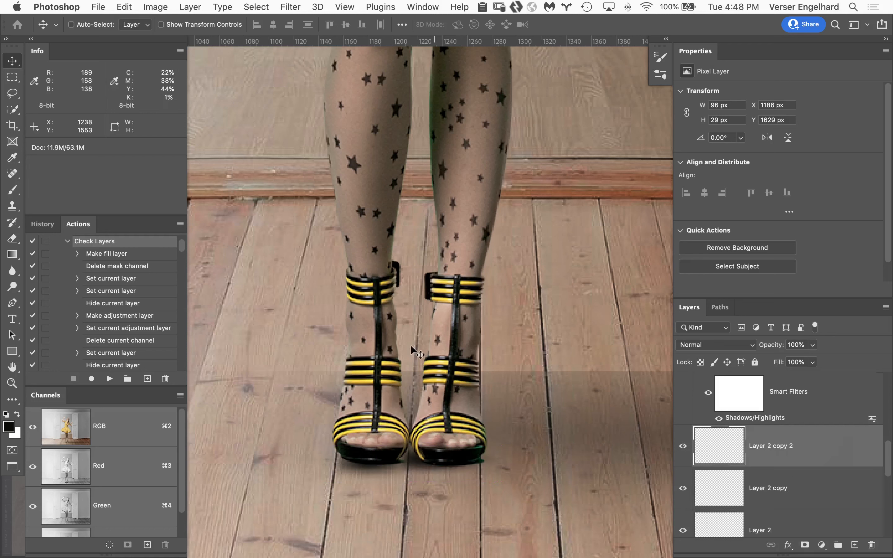
pyautogui.moveTo(436, 455); pyautogui.dragTo(410, 445)
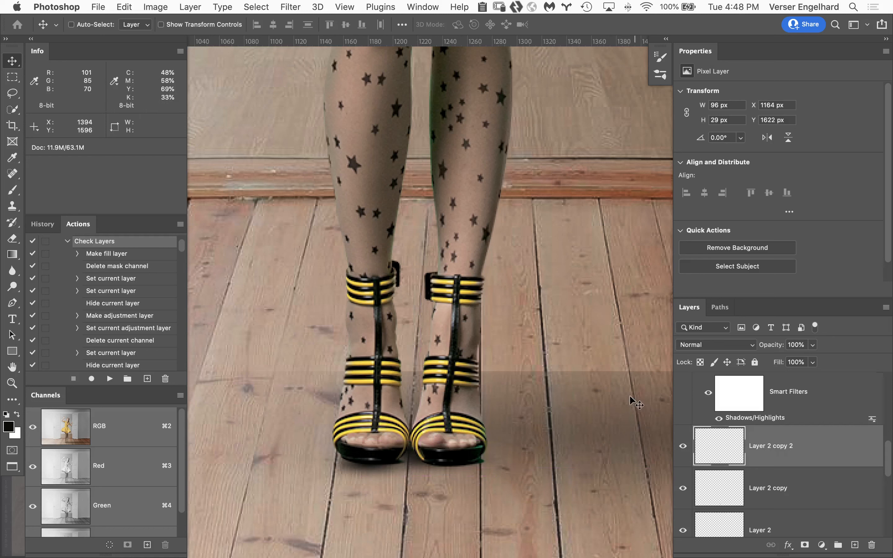
pyautogui.press('super')
pyautogui.press('super+z')
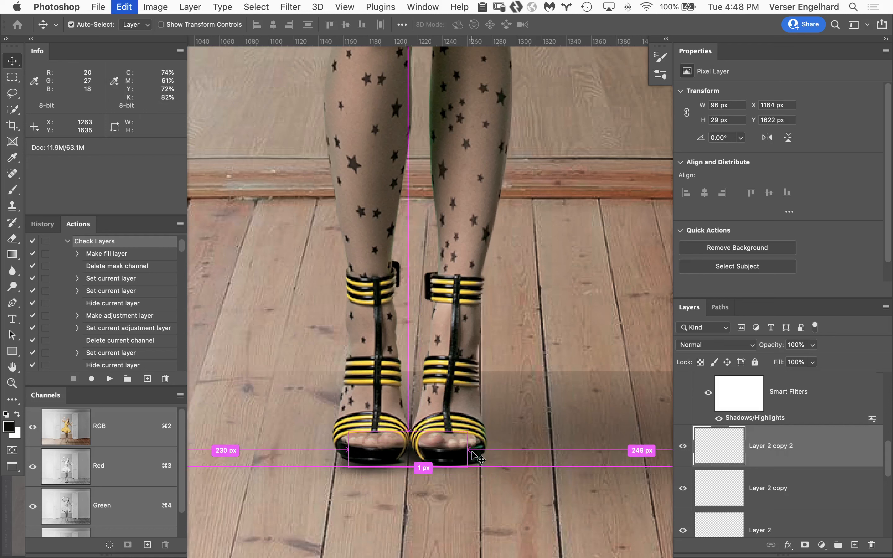
pyautogui.moveTo(423, 460); pyautogui.dragTo(400, 451)
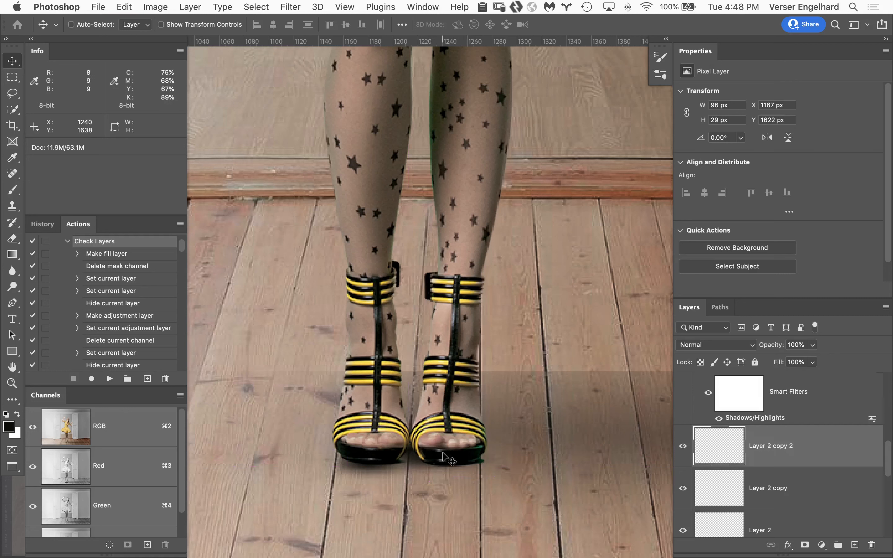
pyautogui.press('Down')
pyautogui.press('Down')
pyautogui.press('Down')
pyautogui.press('Down')
pyautogui.press('Down')
pyautogui.press('Down')
pyautogui.press('Down')
pyautogui.press('Left')
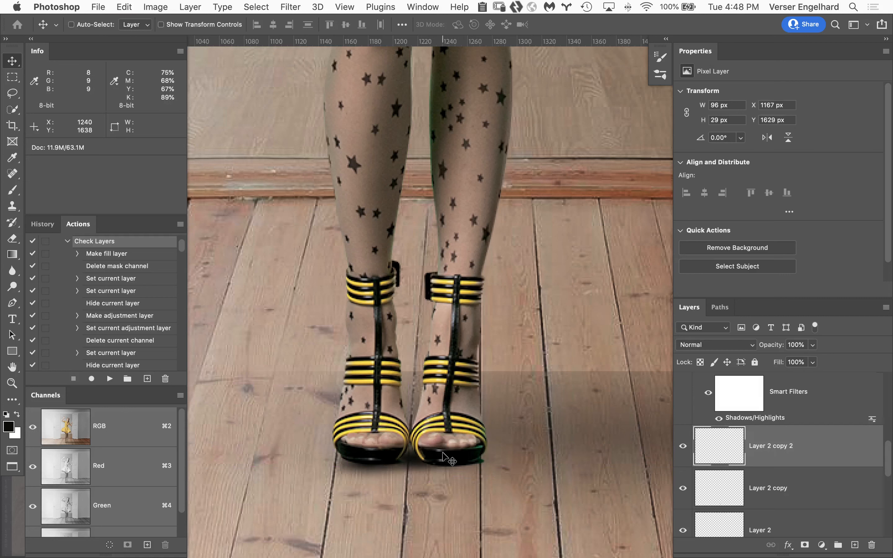
pyautogui.press('Up')
pyautogui.press('Up')
pyautogui.press('Left')
# Record the finished composite as a full-document history snapshot named Snapshot 1
pyautogui.click(12, 366)
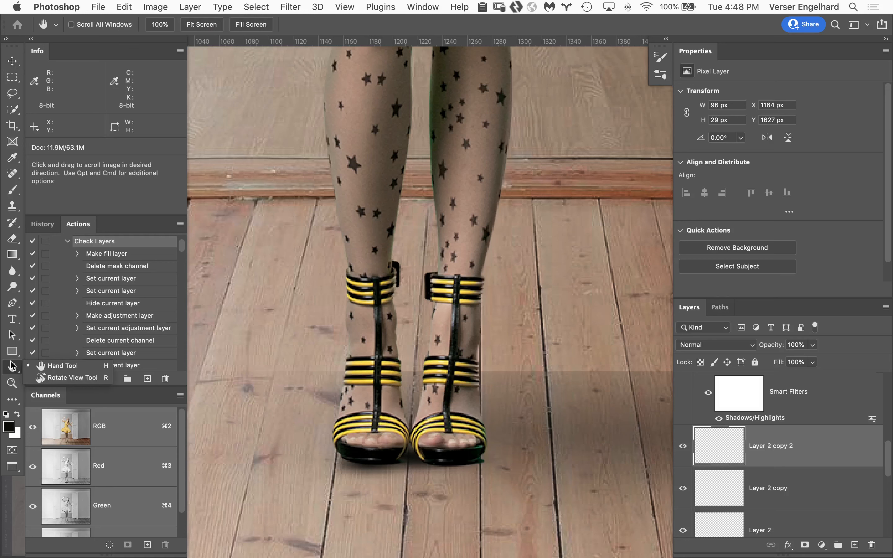
pyautogui.doubleClick(12, 366)
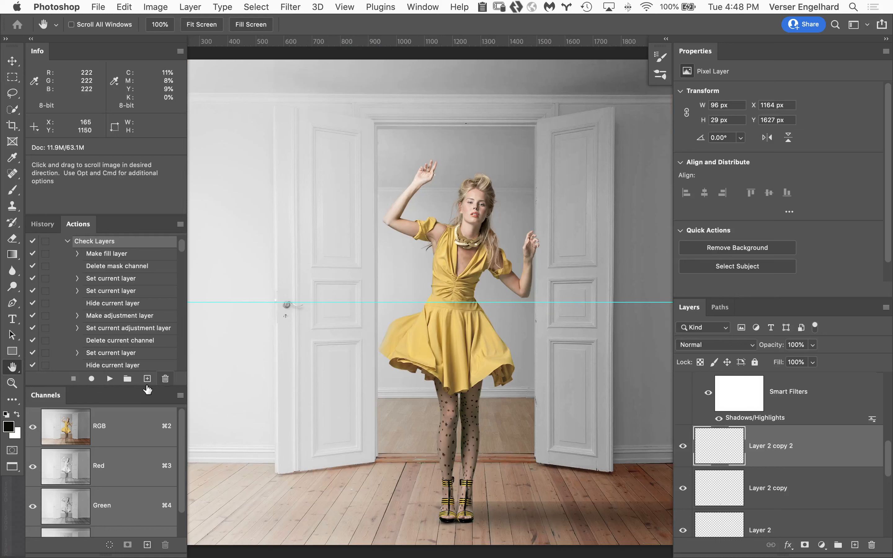
pyautogui.click(42, 224)
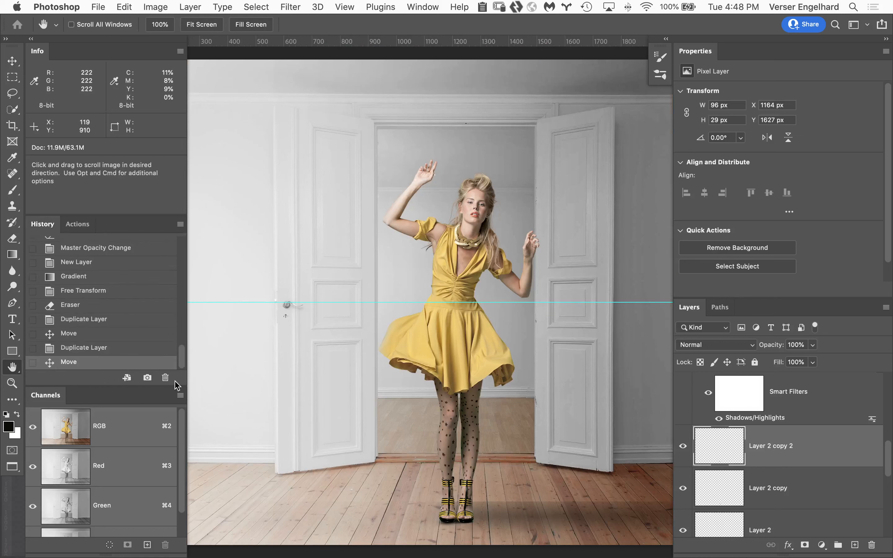
pyautogui.click(147, 377)
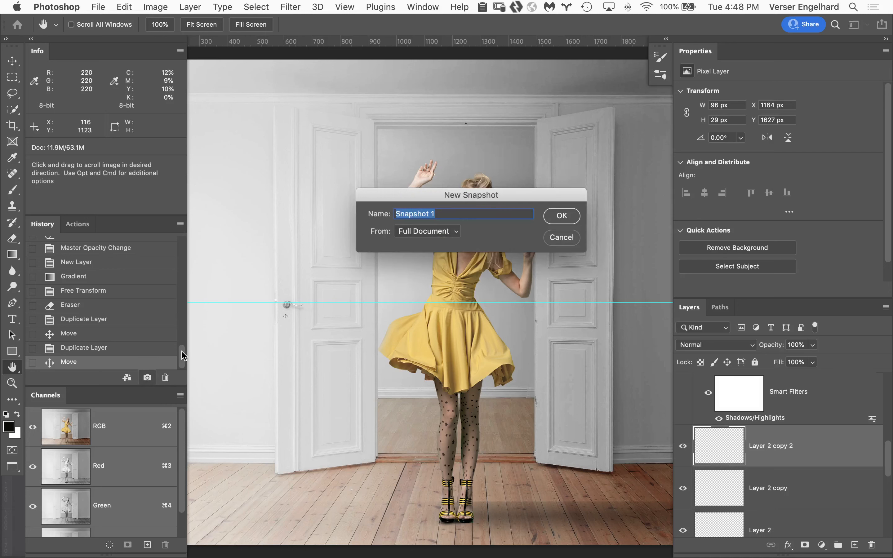
pyautogui.click(571, 220)
# Compare the document's original opening state with Snapshot 1, ending on Snapshot 1
pyautogui.moveTo(180, 357); pyautogui.dragTo(177, 194)
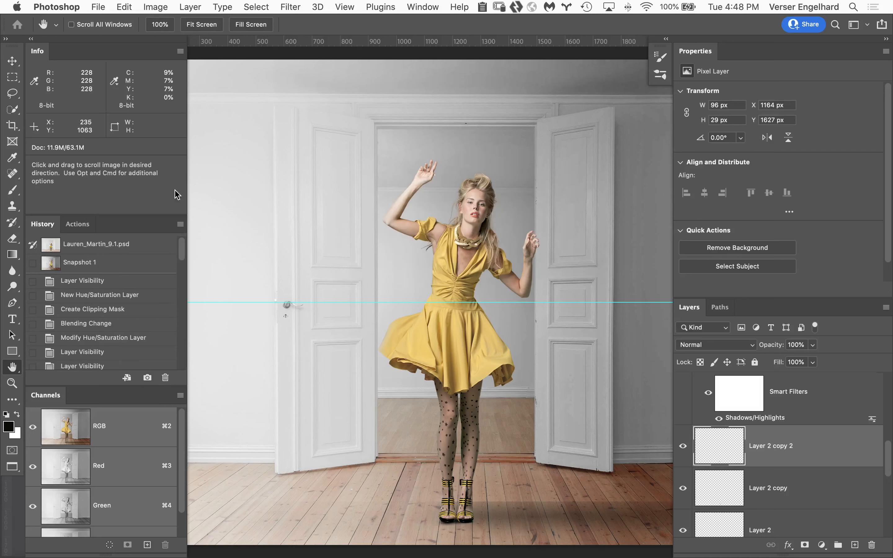
pyautogui.click(137, 244)
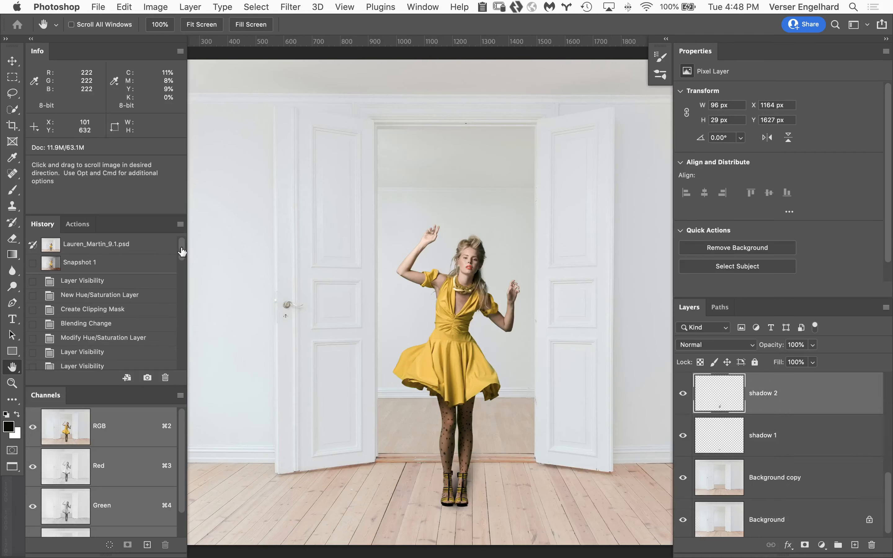
pyautogui.click(106, 263)
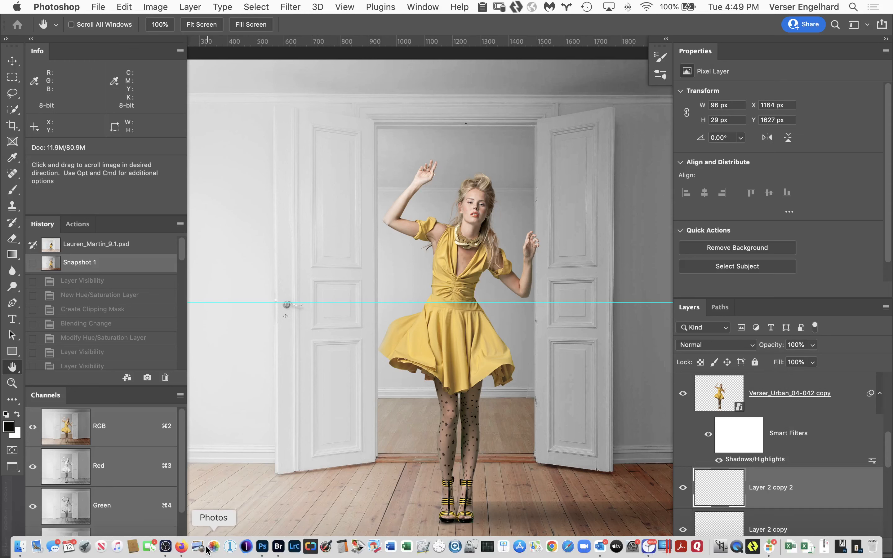
pyautogui.click(166, 547)
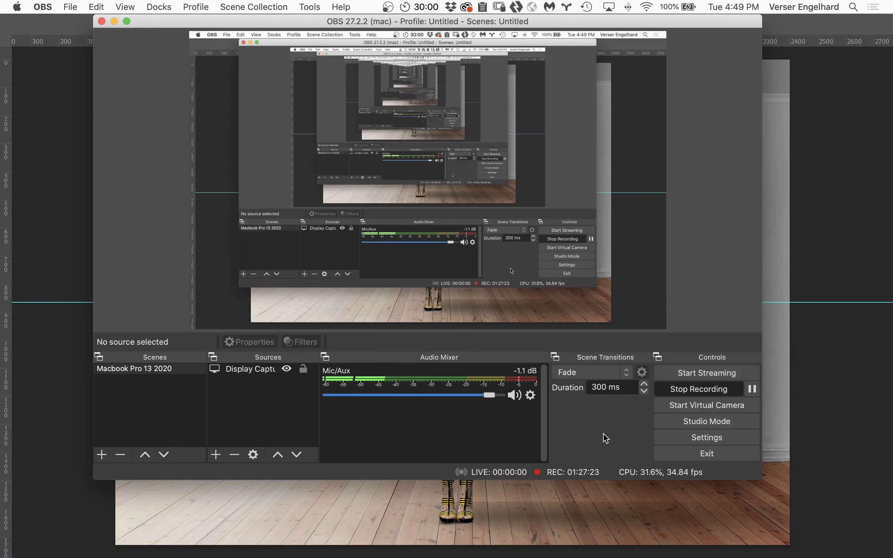